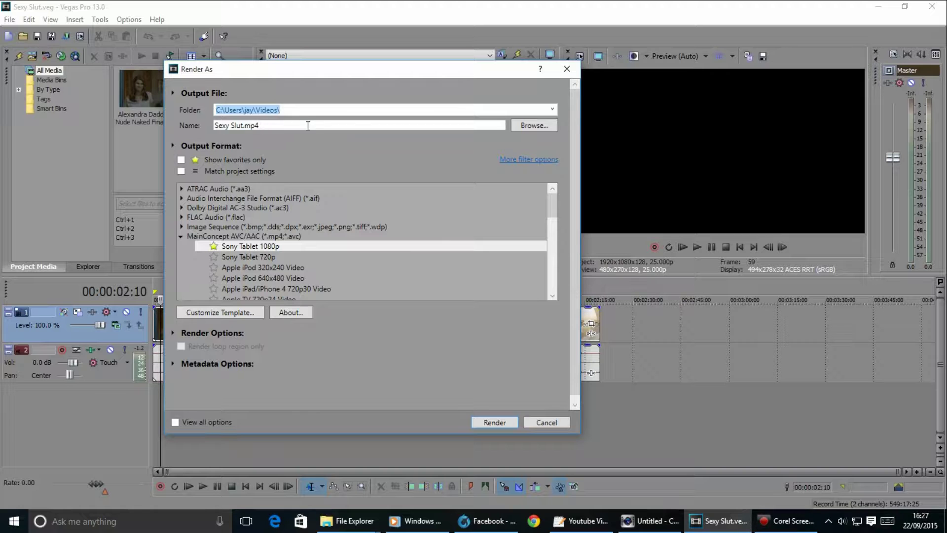
# Cancel the Render As dialog and browse the View > Window menu without changing anything.
pyautogui.click(546, 423)
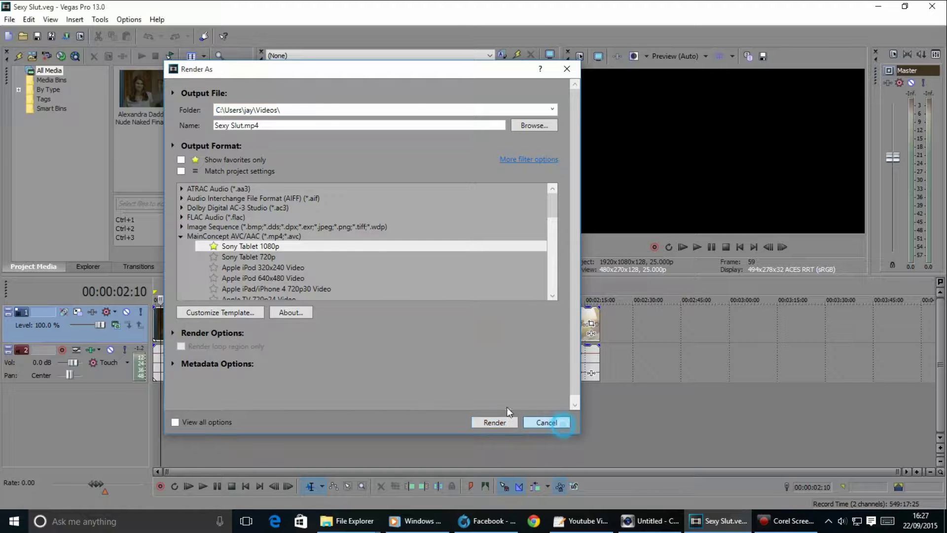
pyautogui.click(56, 20)
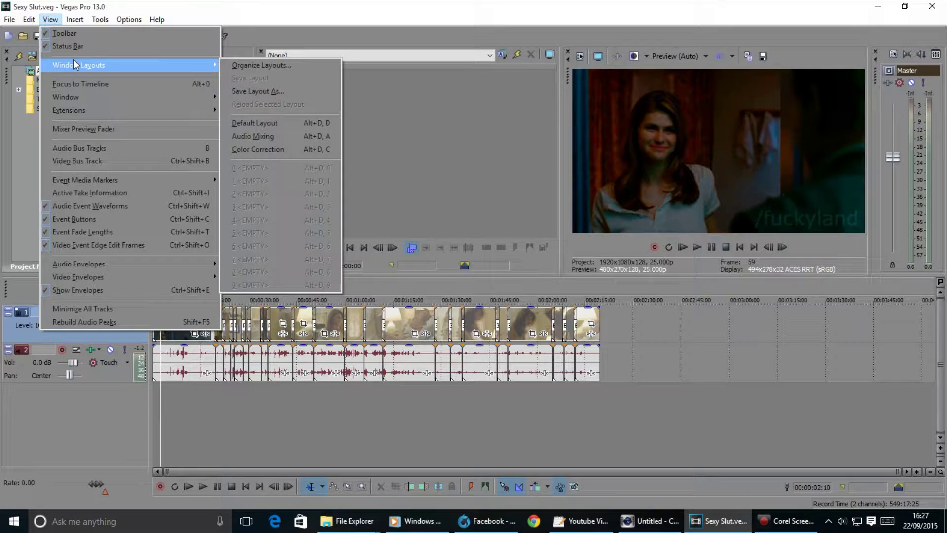
pyautogui.moveTo(110, 104)
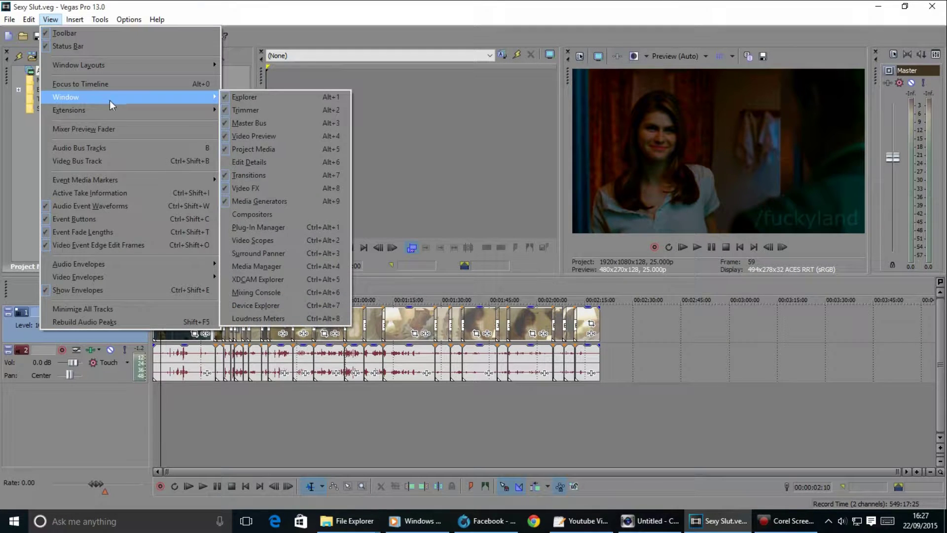
pyautogui.moveTo(107, 69)
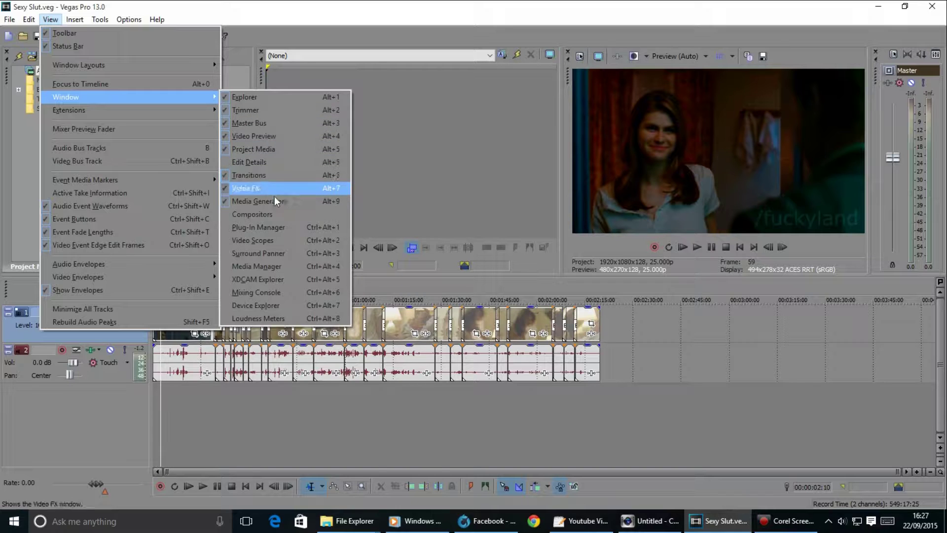
pyautogui.click(457, 173)
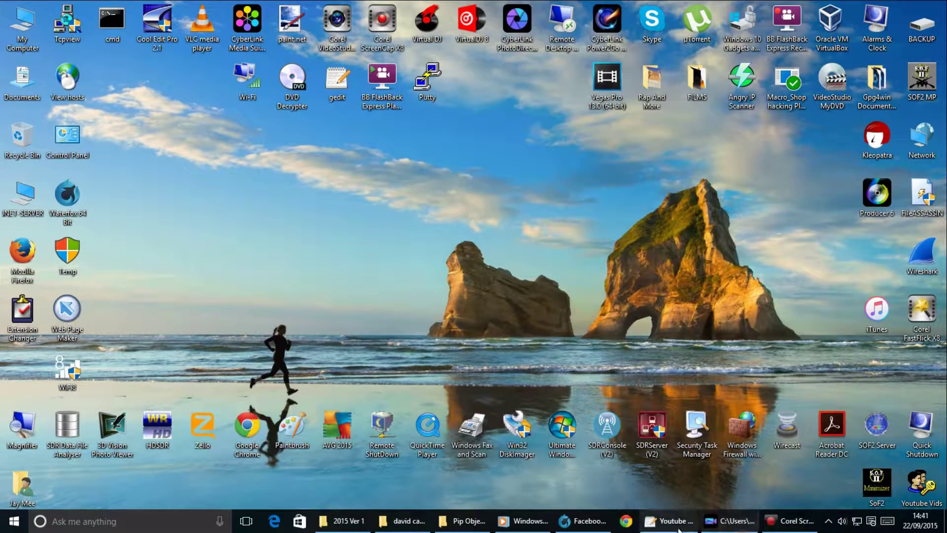
# Switch back to the PowerDirector project and start its preview just past the beginning.
pyautogui.click(740, 521)
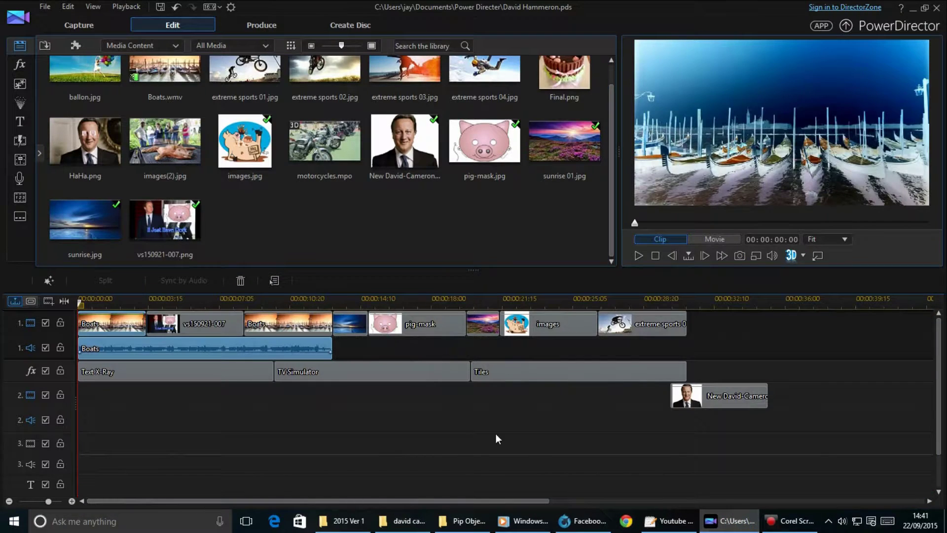
pyautogui.click(80, 302)
pyautogui.click(639, 255)
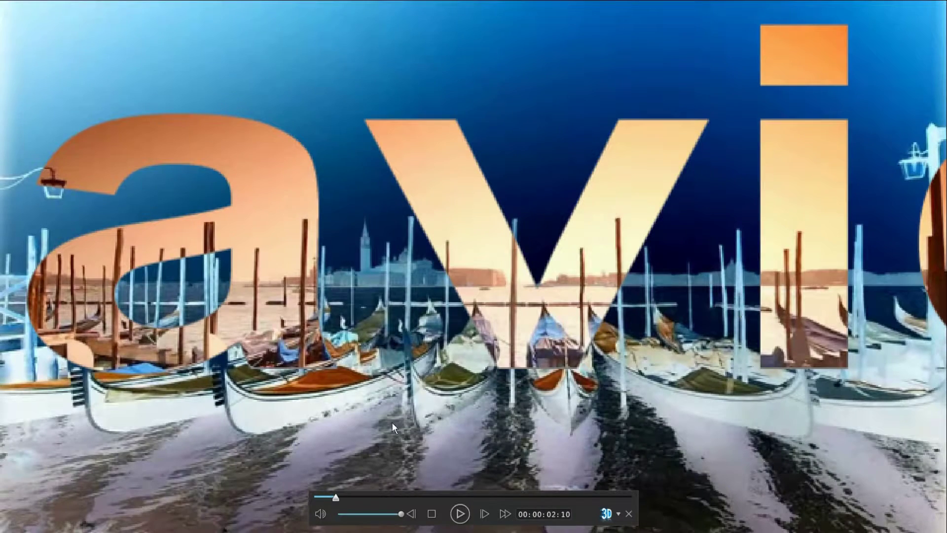
# Rewind to the start, play the whole project full screen, then exit full screen.
pyautogui.moveTo(320, 500); pyautogui.dragTo(304, 508)
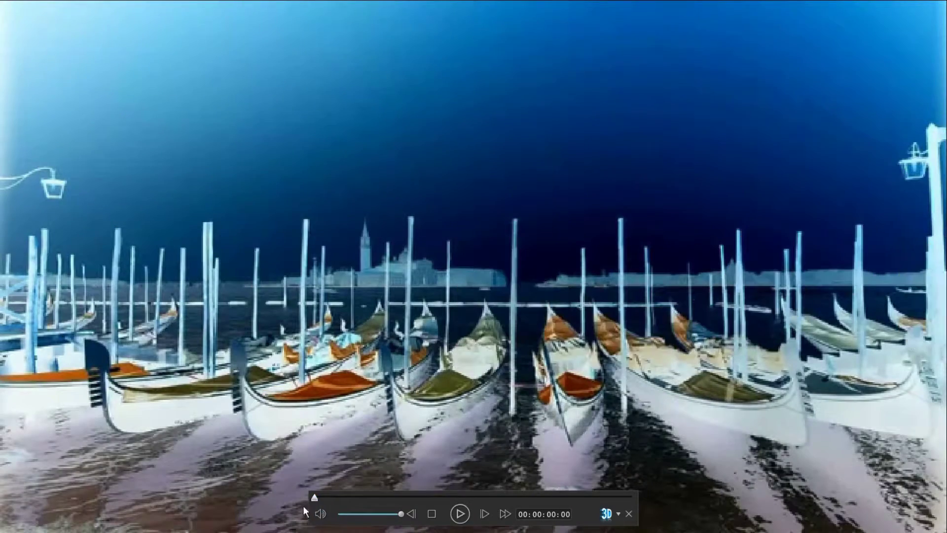
pyautogui.click(462, 515)
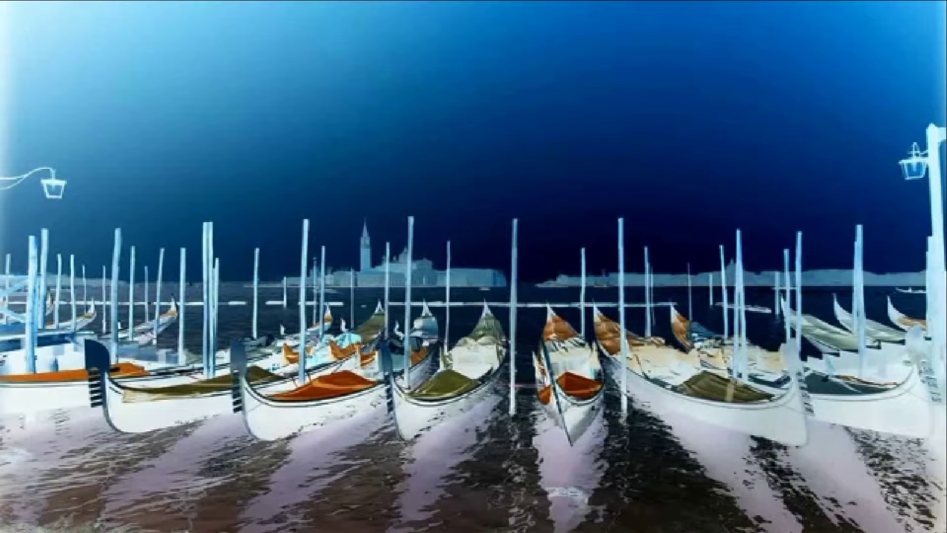
pyautogui.moveTo(821, 449)
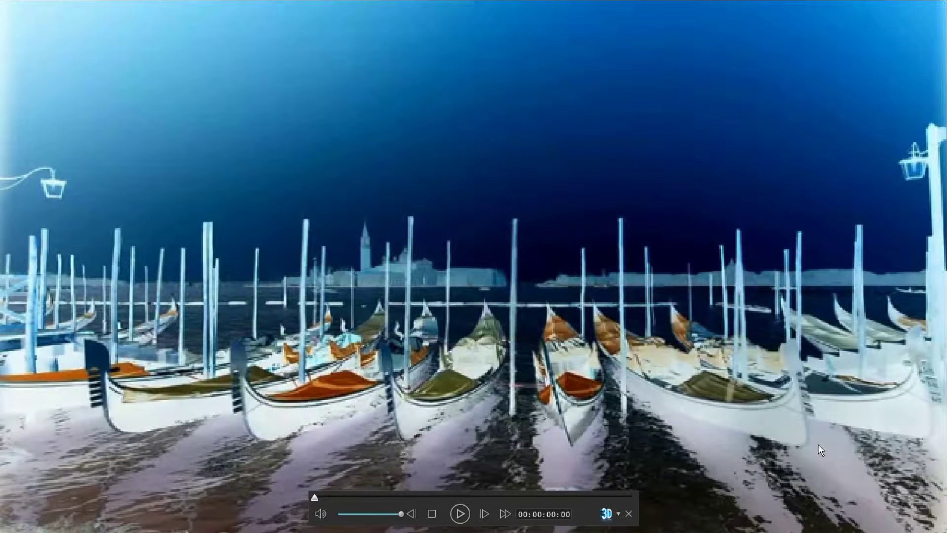
pyautogui.moveTo(778, 360)
pyautogui.click(631, 514)
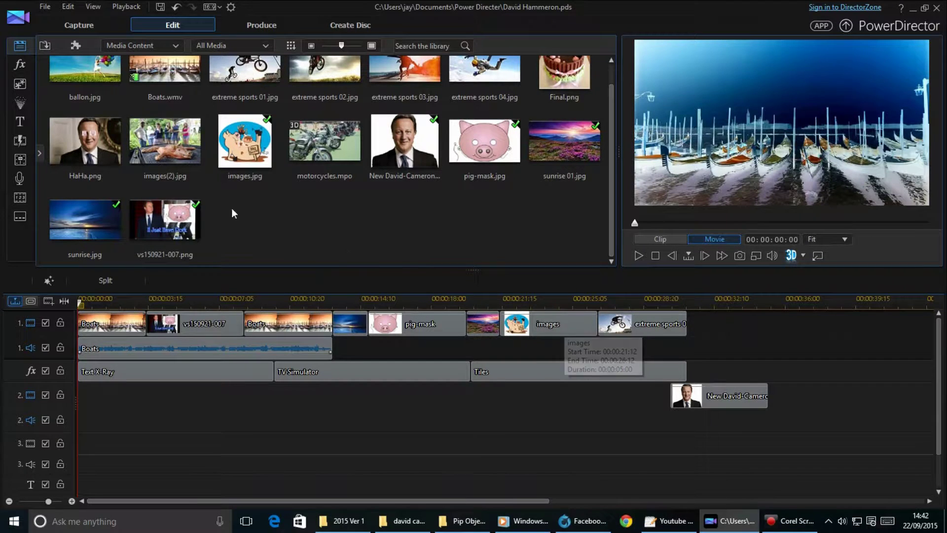
# Open the fx effects library and show the 3D category.
pyautogui.click(24, 64)
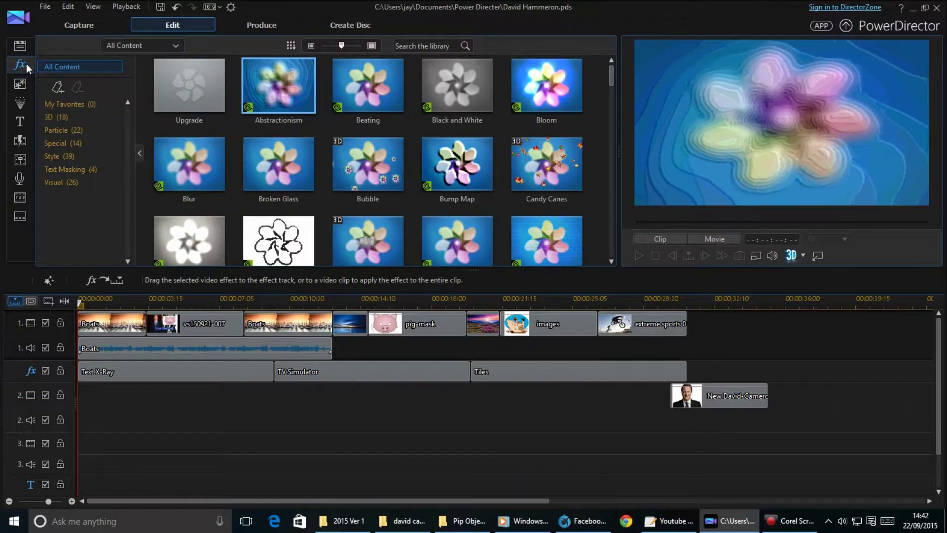
pyautogui.moveTo(612, 76); pyautogui.dragTo(618, 43)
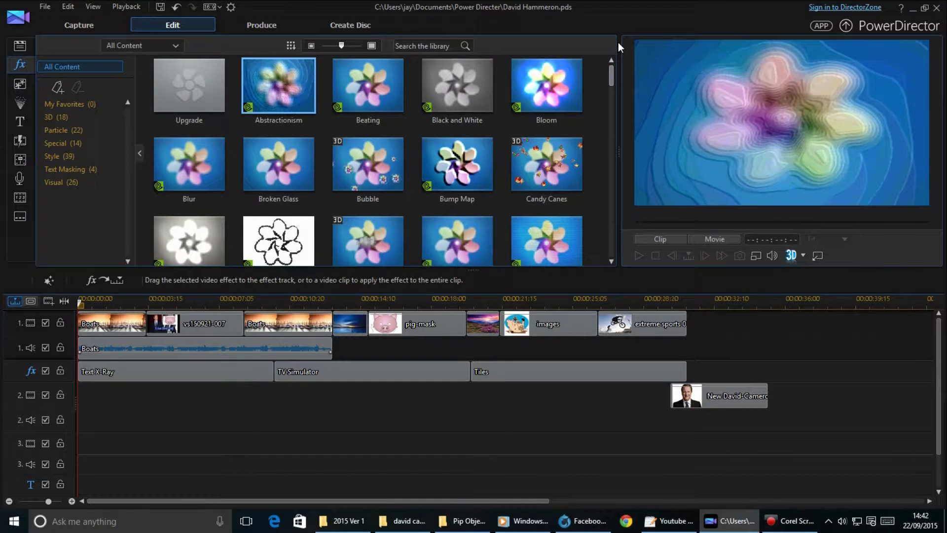
pyautogui.click(56, 117)
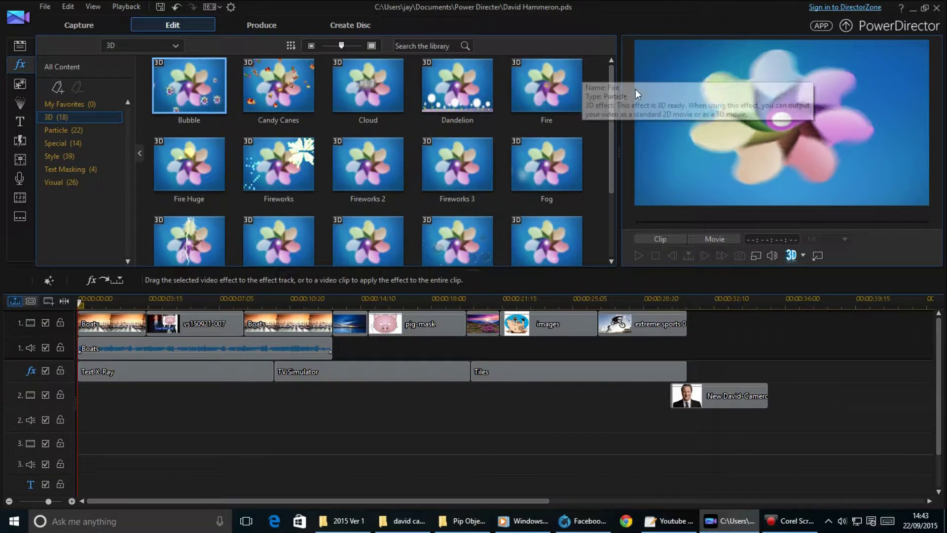
pyautogui.moveTo(610, 121); pyautogui.dragTo(589, 203)
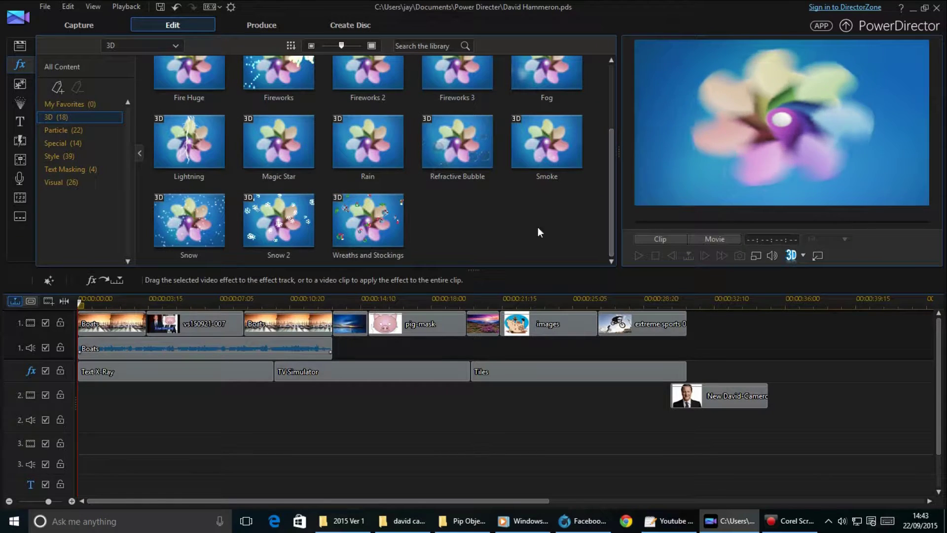
# Preview the Particle effects Snow 2 and Wreaths and Stockings.
pyautogui.click(110, 130)
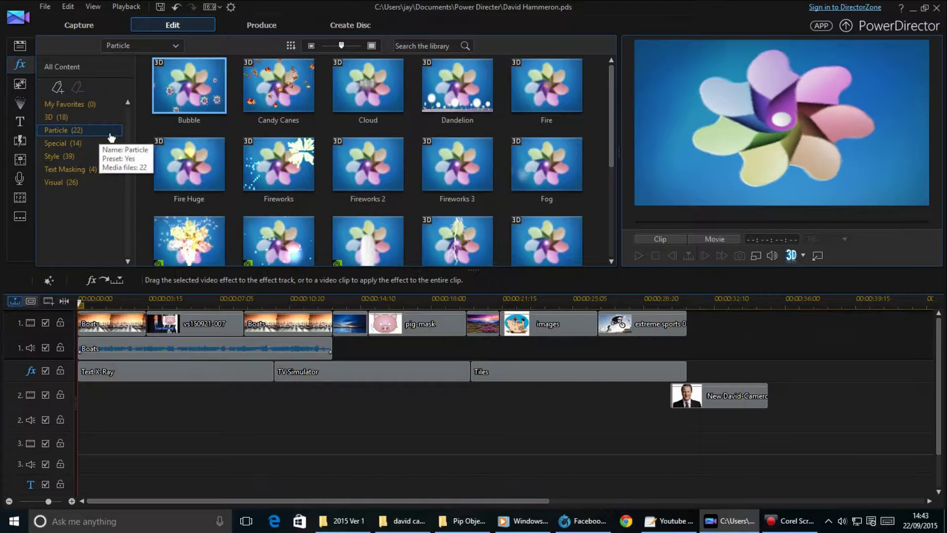
pyautogui.scroll(-3, 444, 148)
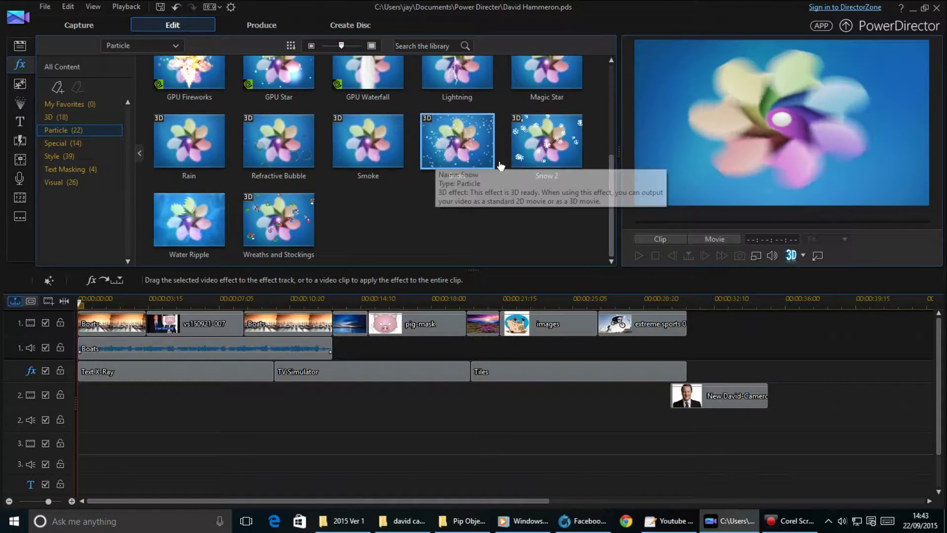
pyautogui.click(547, 142)
pyautogui.click(306, 217)
# Preview Grid in Special, then Color Edge and TV Simulator in Style.
pyautogui.click(71, 143)
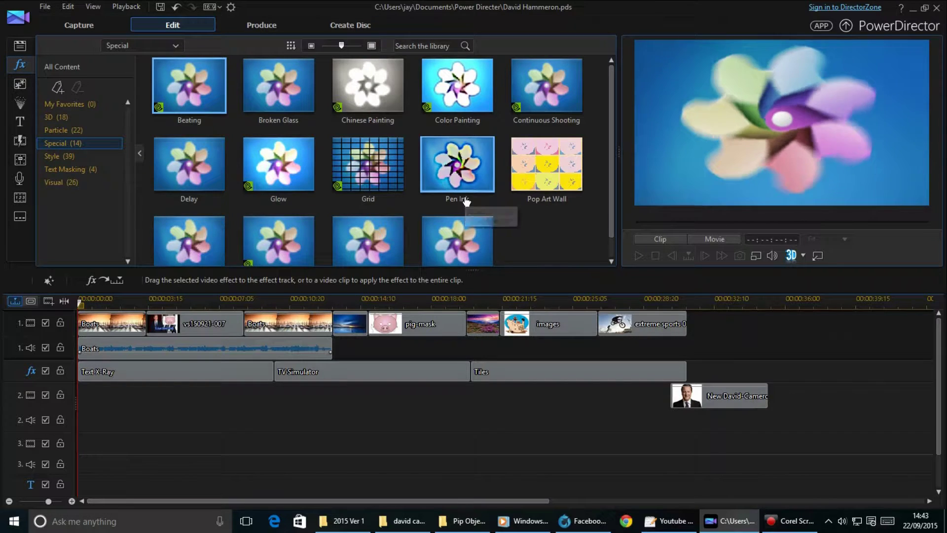
pyautogui.scroll(-1, 466, 201)
pyautogui.click(385, 165)
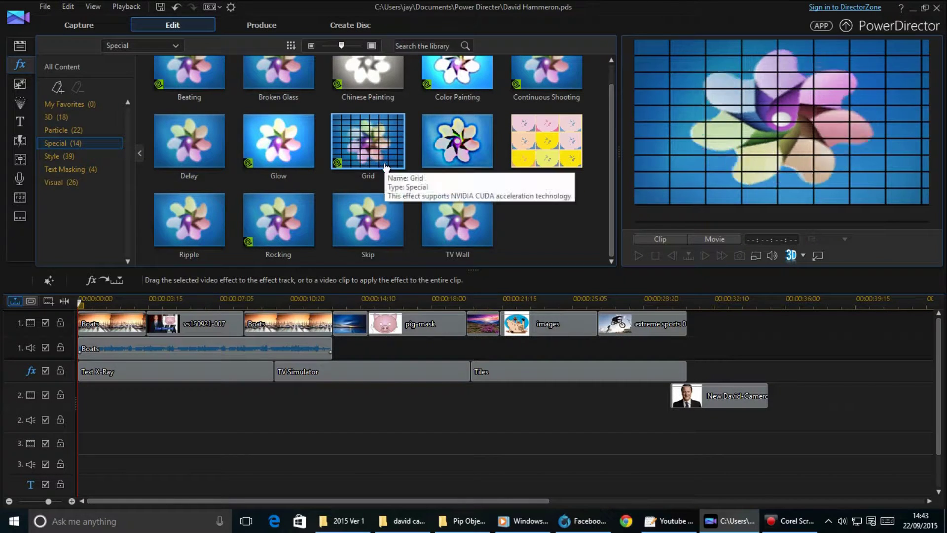
pyautogui.click(77, 156)
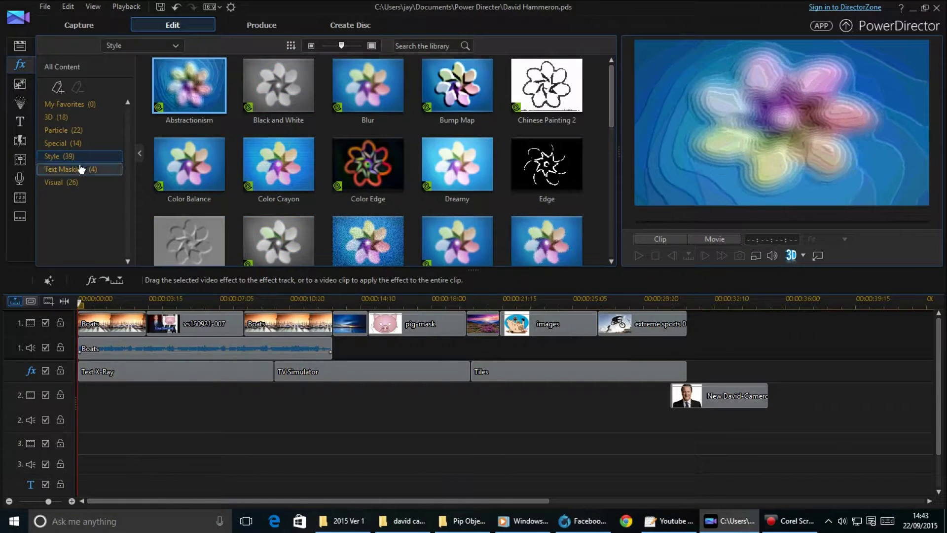
pyautogui.click(366, 174)
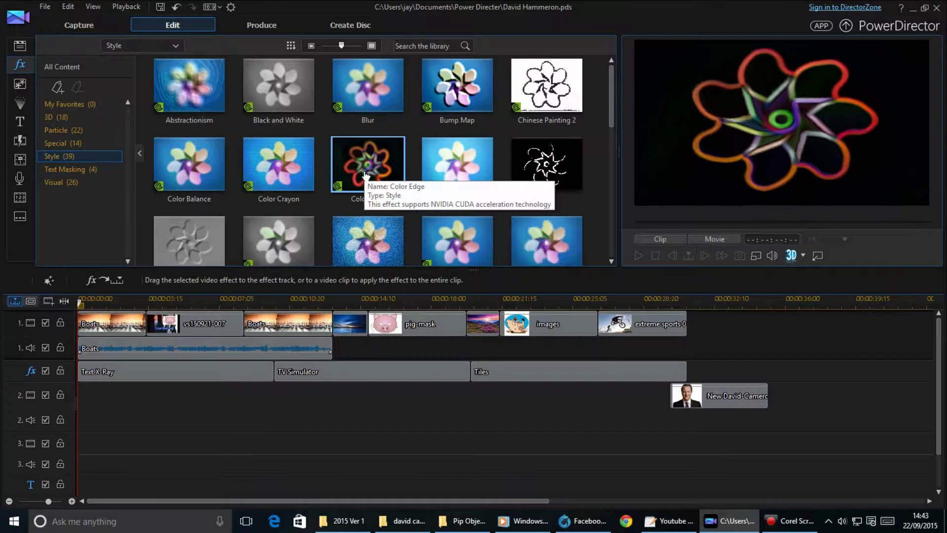
pyautogui.scroll(-5, 365, 173)
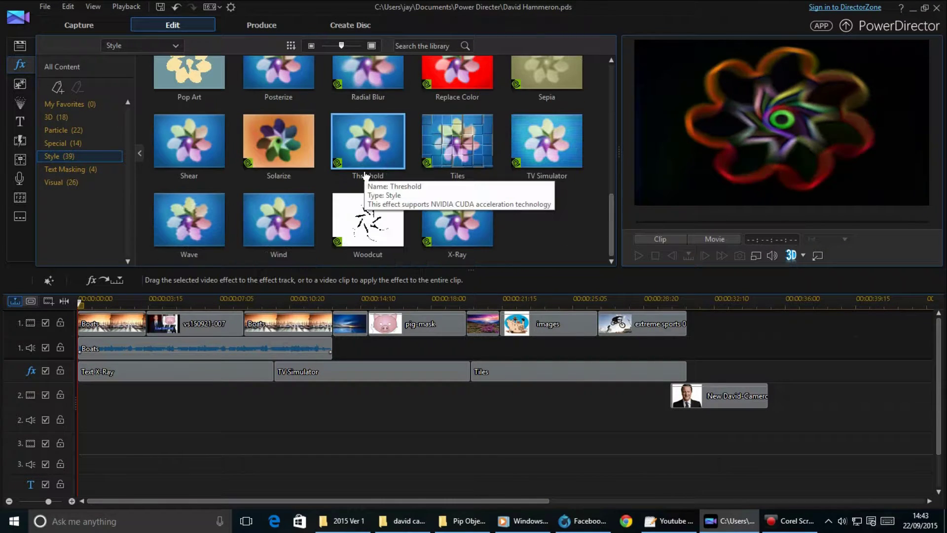
pyautogui.click(545, 135)
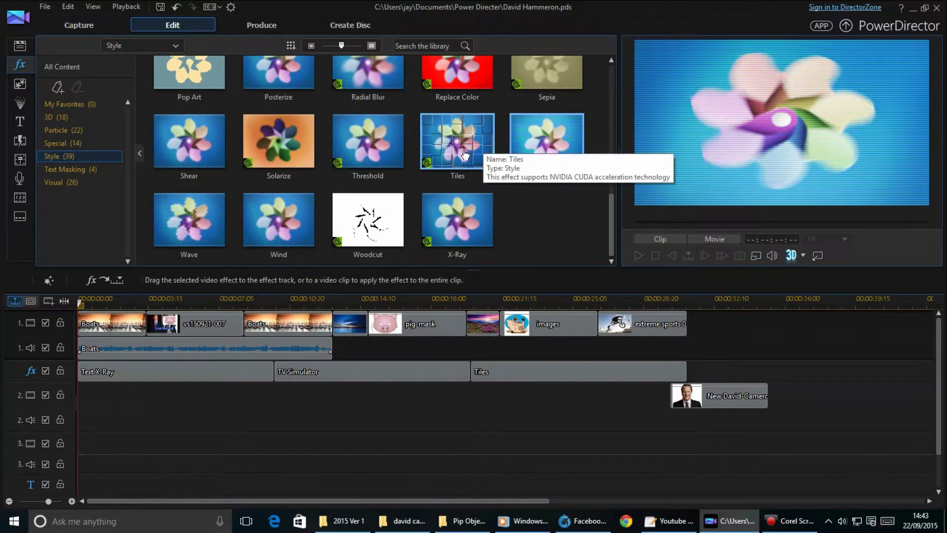
# Place TV Simulator on the effects track after Tiles and play from 00:00:30:23.
pyautogui.moveTo(556, 150); pyautogui.dragTo(691, 427)
pyautogui.moveTo(778, 354); pyautogui.dragTo(687, 373)
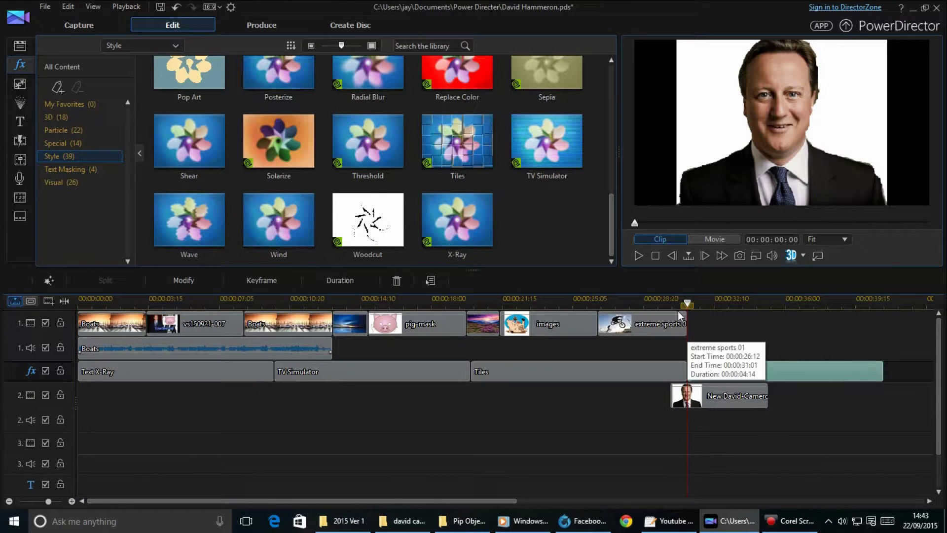
pyautogui.click(635, 256)
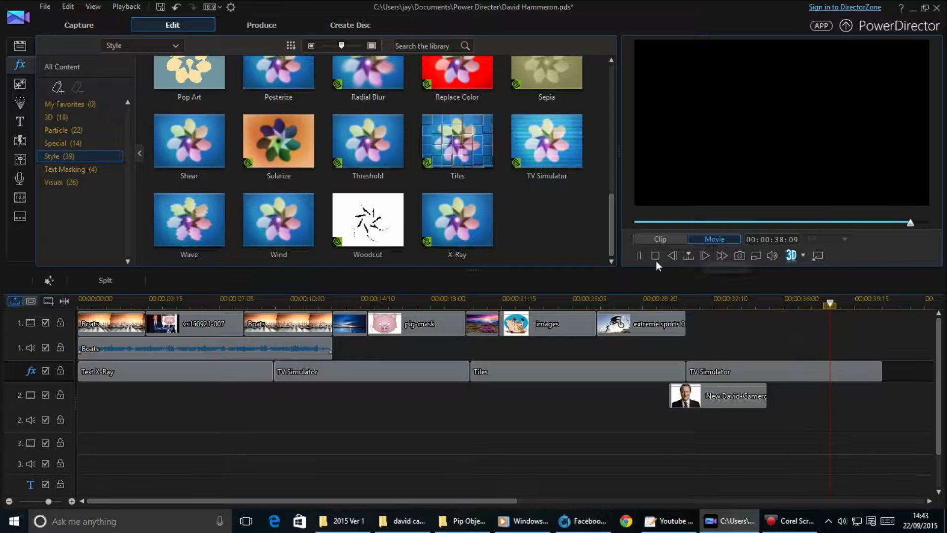
pyautogui.click(638, 255)
pyautogui.click(684, 299)
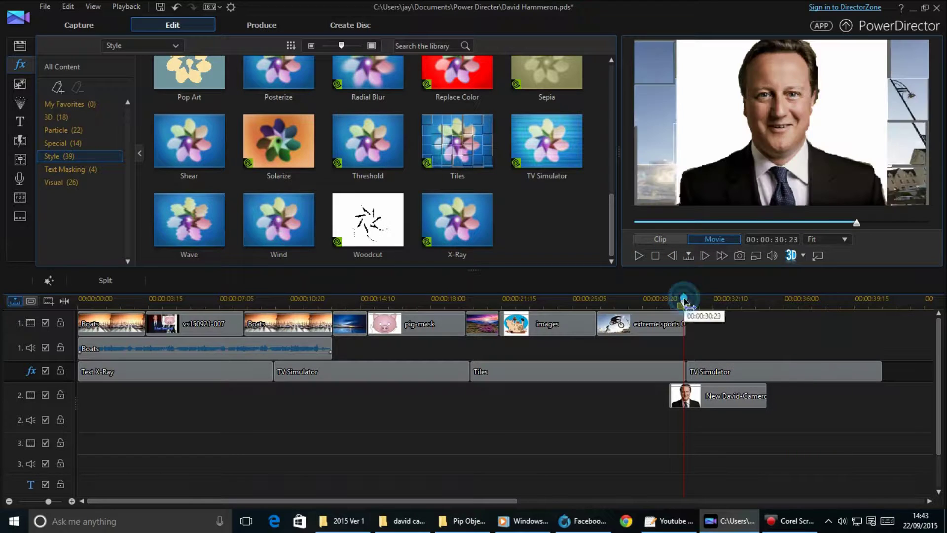
pyautogui.click(640, 257)
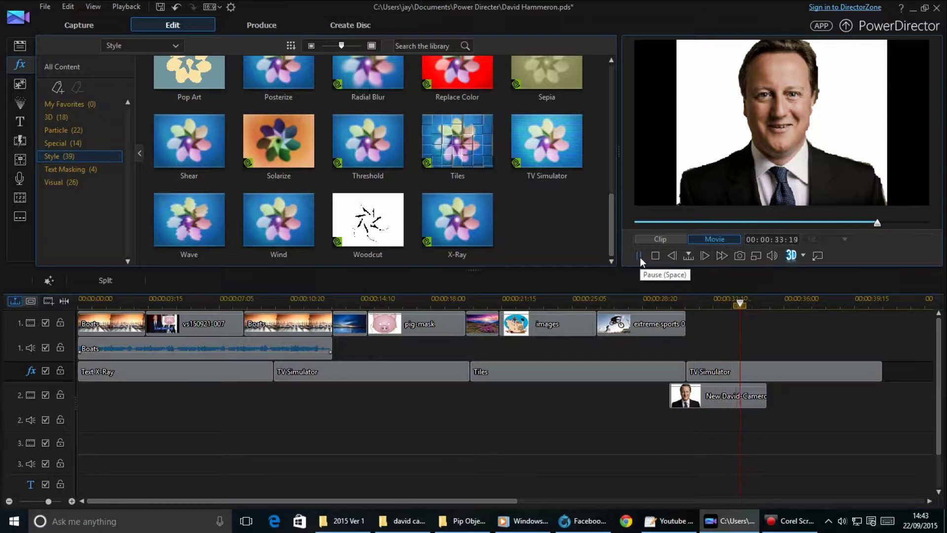
# Overwrite the portrait clip onto video track 1 after the bike clip, replaying from 00:00:29.
pyautogui.click(710, 392)
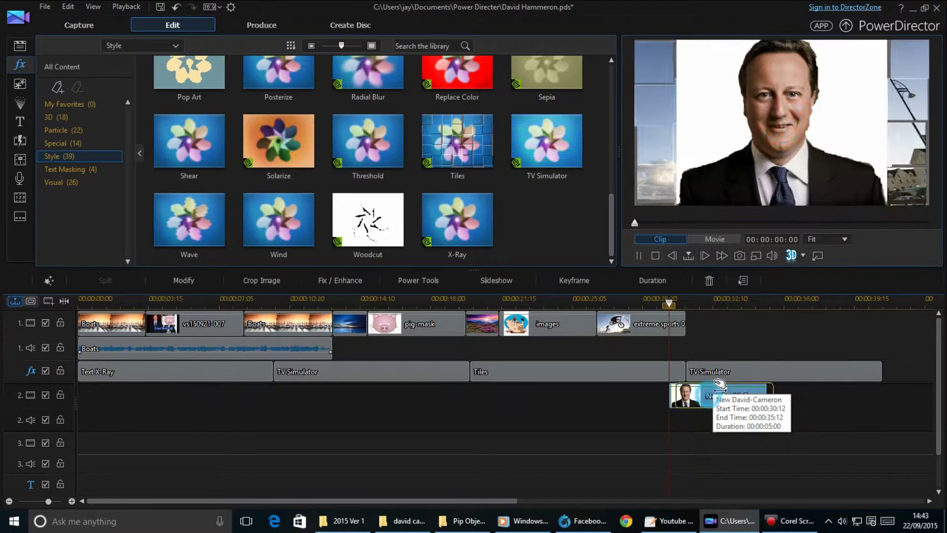
pyautogui.moveTo(729, 374); pyautogui.dragTo(711, 340)
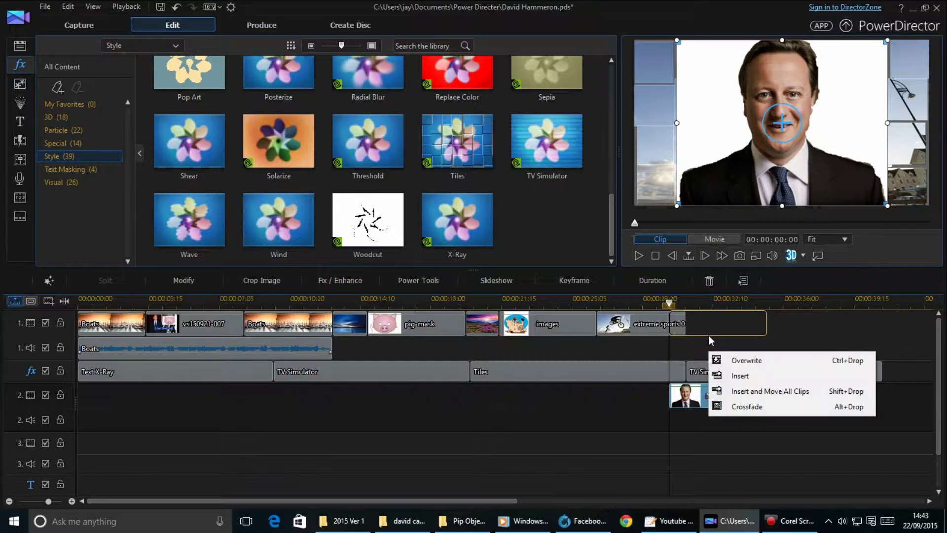
pyautogui.click(713, 360)
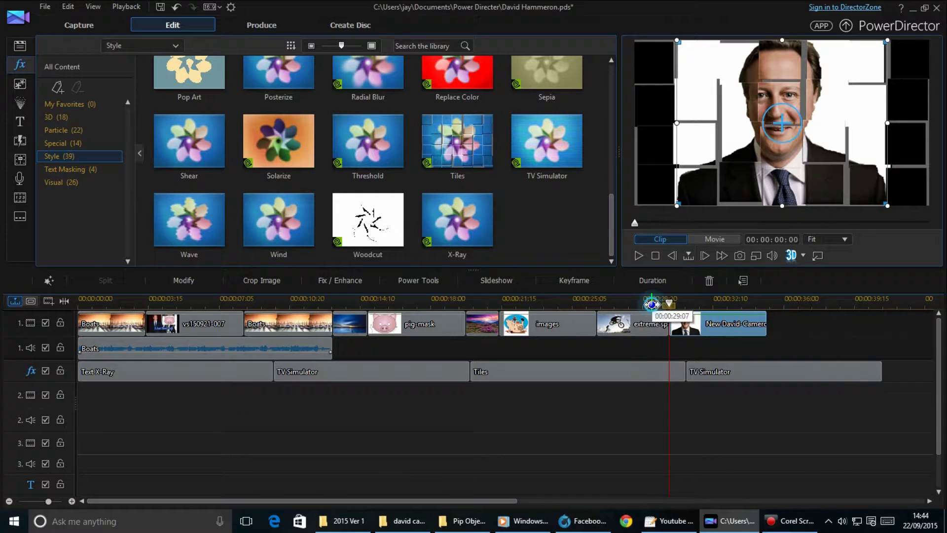
pyautogui.click(647, 299)
pyautogui.click(641, 251)
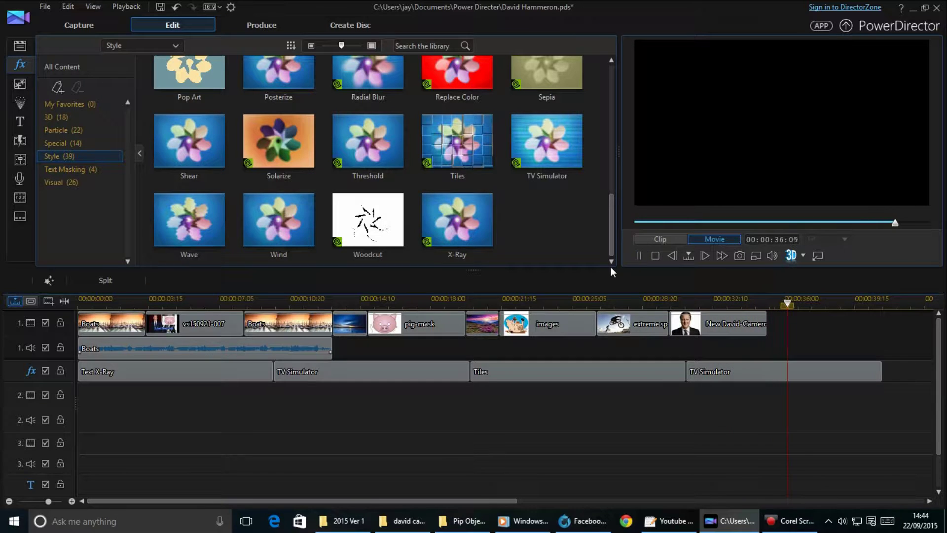
# Overwrite the effects track after TV Simulator with X-Ray and preview from 00:00:32:08.
pyautogui.moveTo(458, 220); pyautogui.dragTo(800, 328)
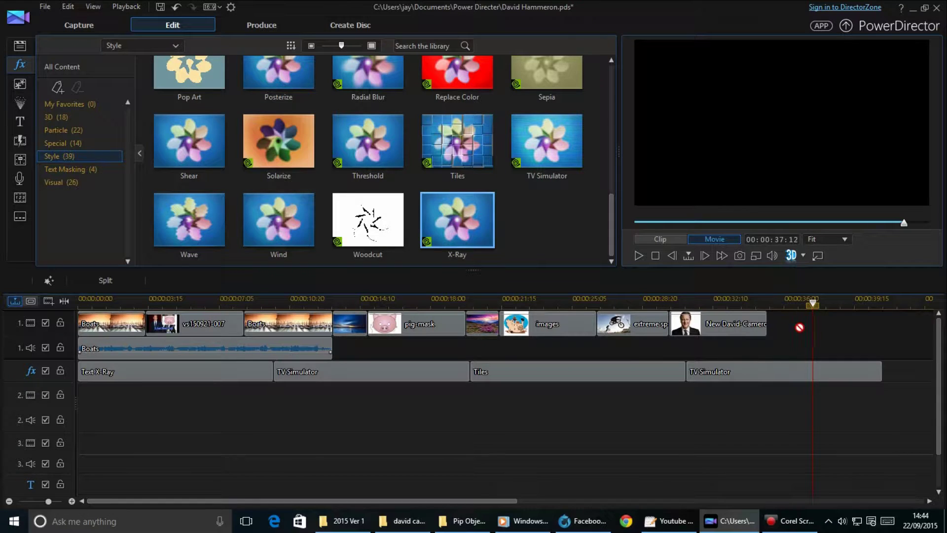
pyautogui.moveTo(775, 368); pyautogui.dragTo(766, 371)
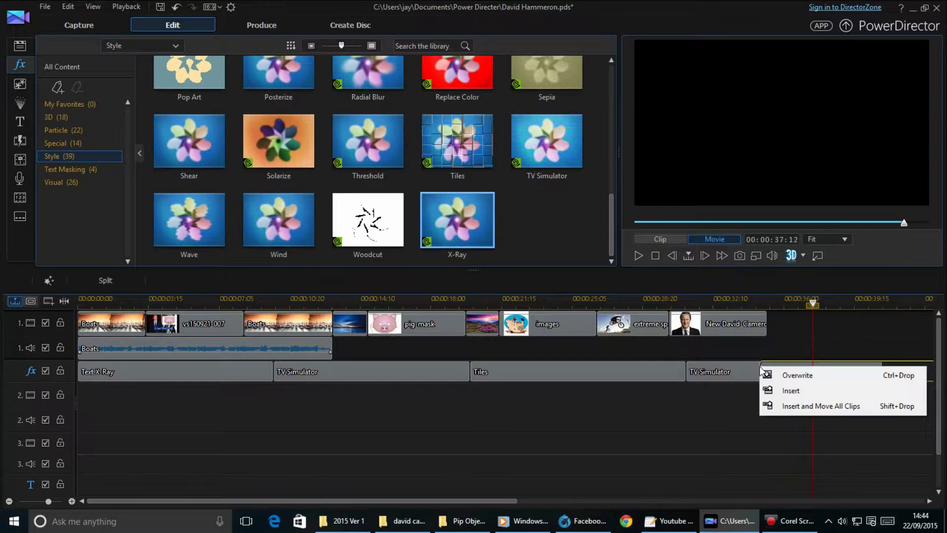
pyautogui.click(767, 376)
pyautogui.click(712, 300)
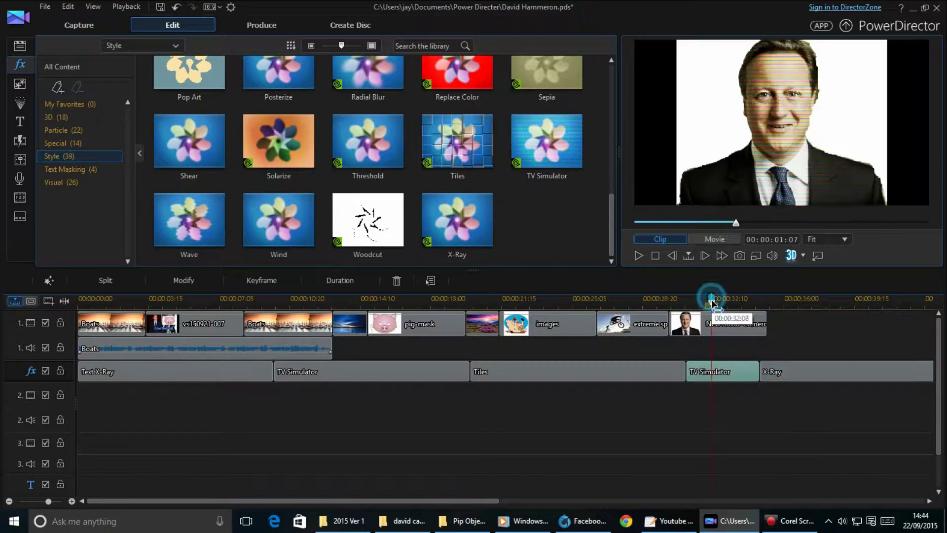
pyautogui.click(638, 254)
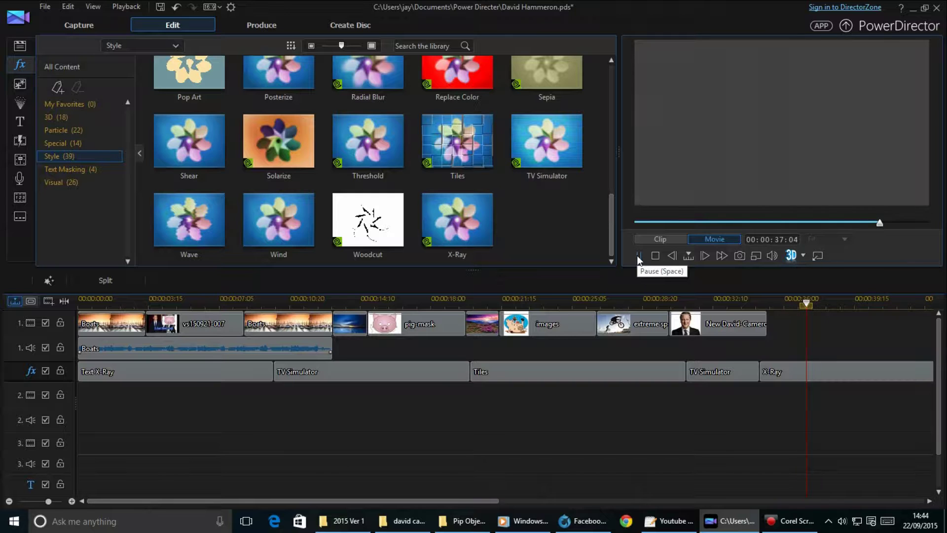
# Replace X-Ray with the Focus effect from the Visual category.
pyautogui.click(98, 183)
pyautogui.moveTo(273, 184); pyautogui.dragTo(758, 360)
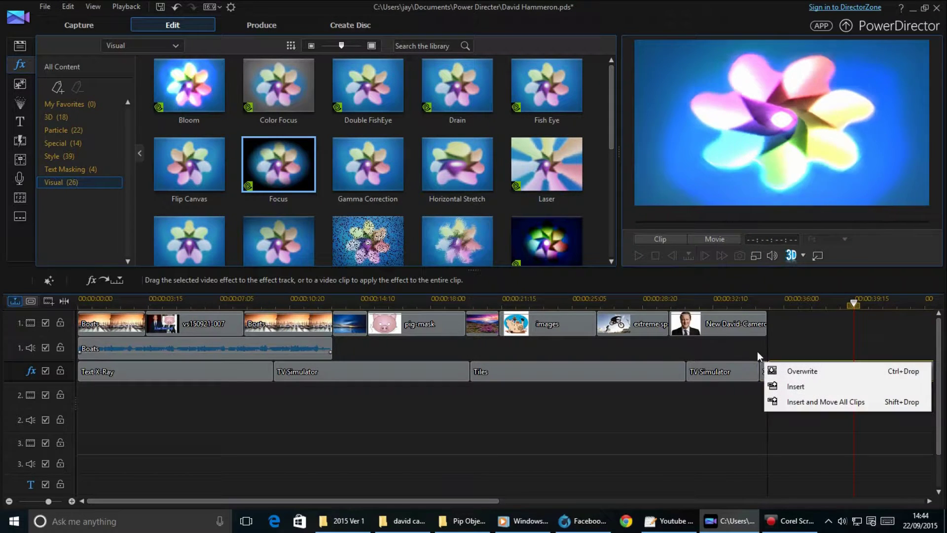
pyautogui.click(786, 373)
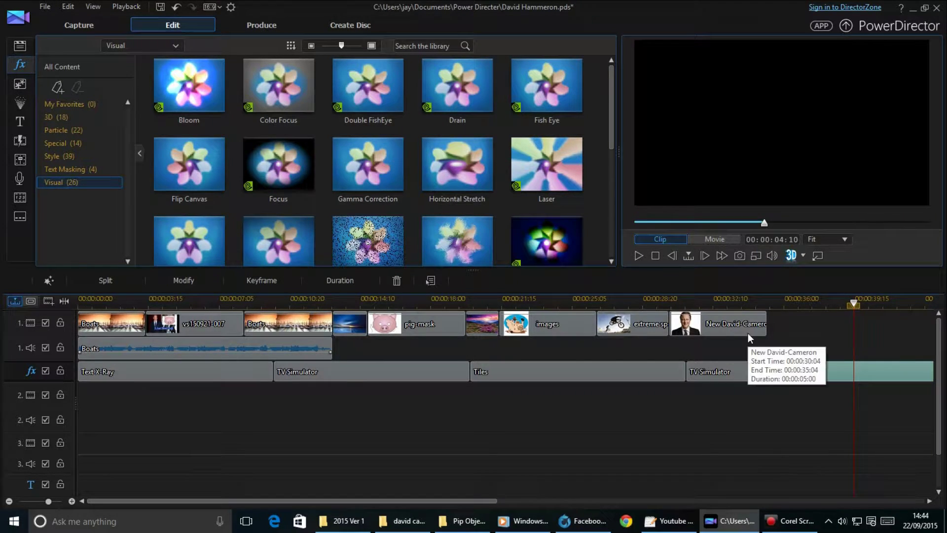
# Move New David-Cameron under Focus, extend it to start at 00:00:30:04, and preview.
pyautogui.click(749, 330)
pyautogui.moveTo(768, 326); pyautogui.dragTo(867, 326)
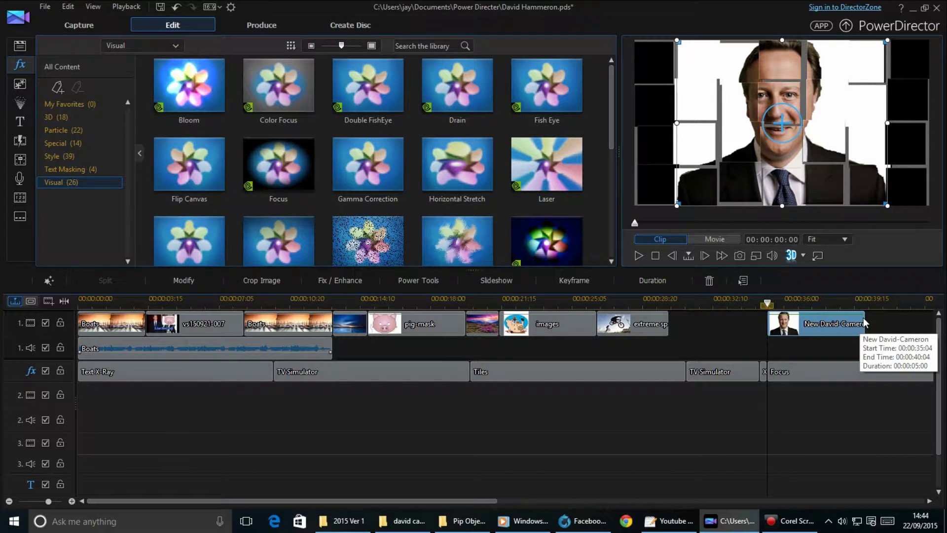
pyautogui.moveTo(768, 322); pyautogui.dragTo(672, 327)
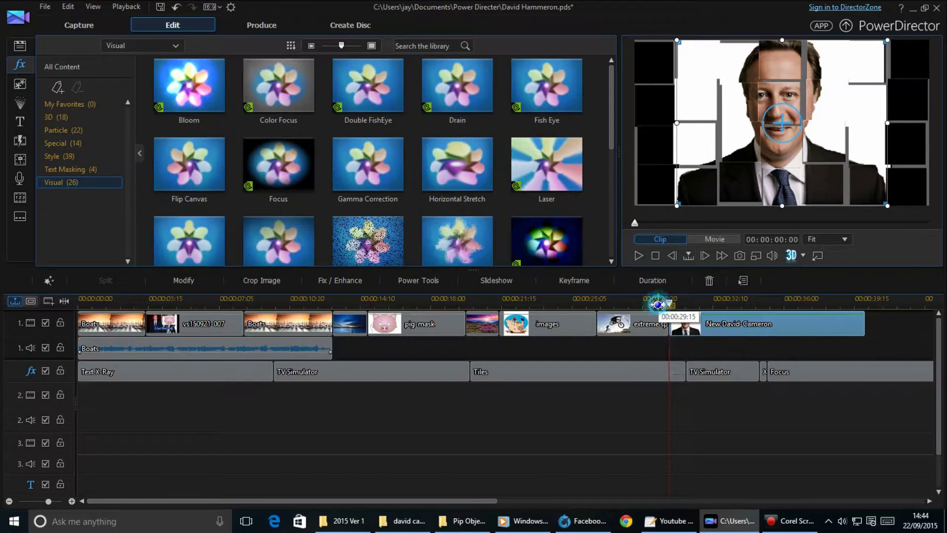
pyautogui.click(638, 256)
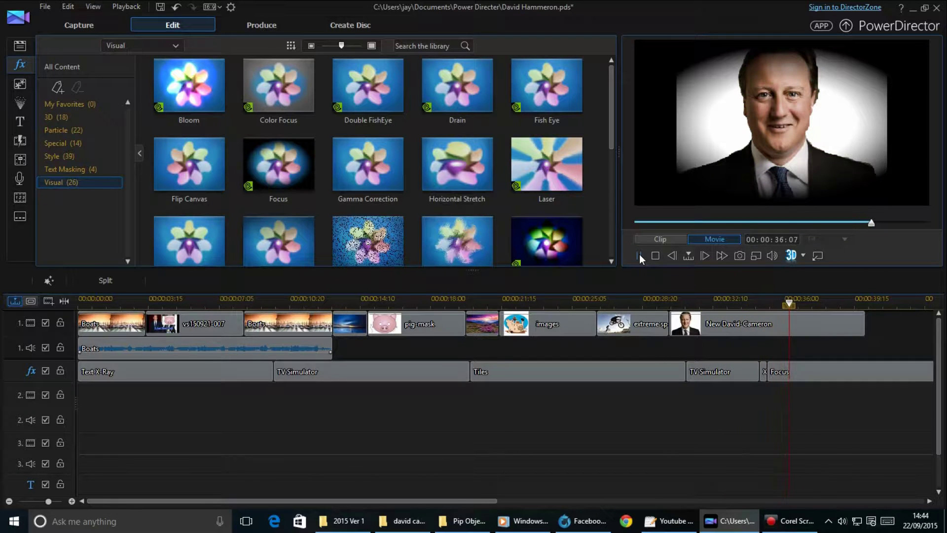
pyautogui.scroll(-3, 539, 182)
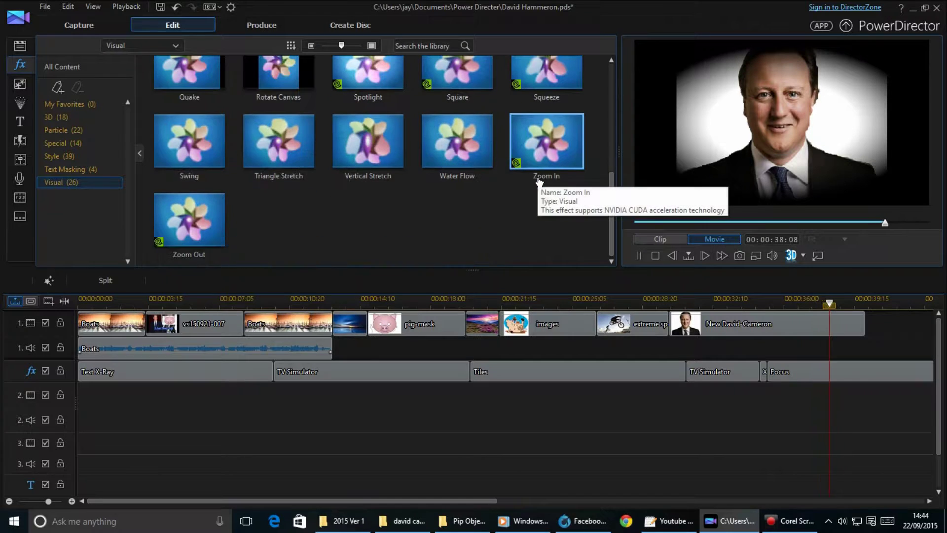
pyautogui.scroll(1, 539, 182)
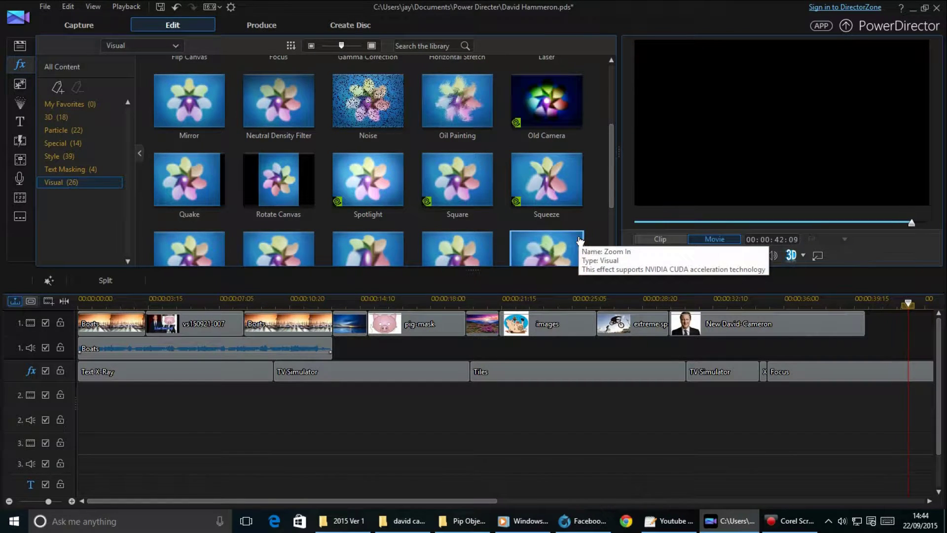
pyautogui.scroll(-2, 577, 236)
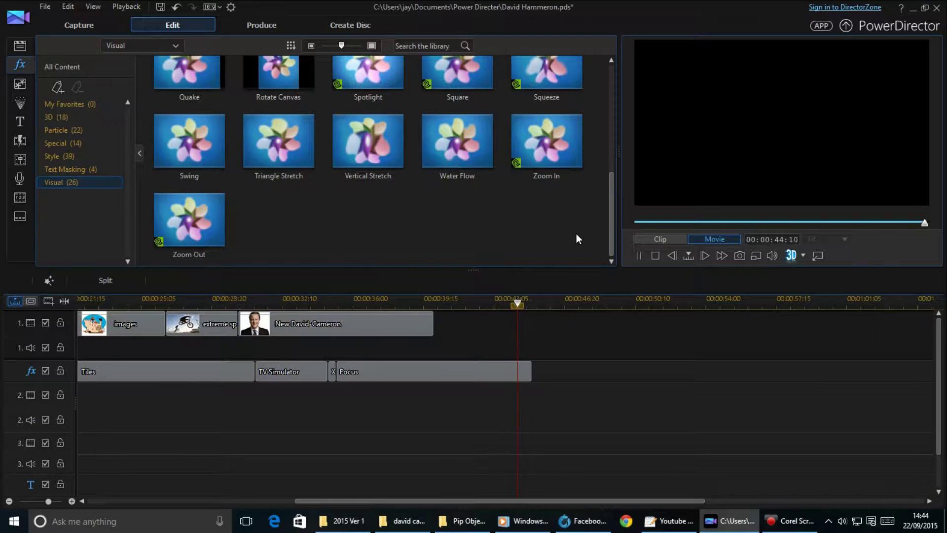
pyautogui.scroll(4, 576, 233)
# Overwrite Focus with the Laser effect and preview from about 00:00:32:06.
pyautogui.moveTo(561, 176); pyautogui.dragTo(750, 388)
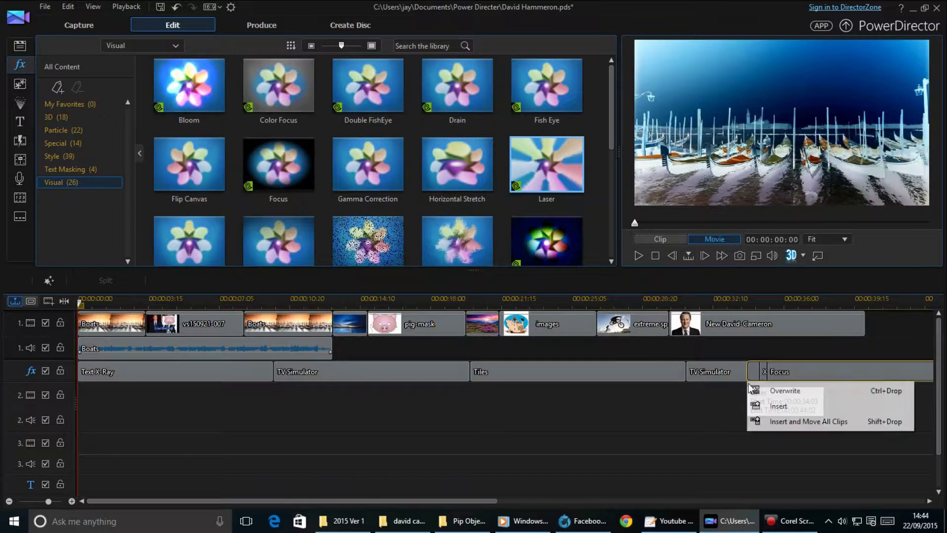
pyautogui.click(752, 390)
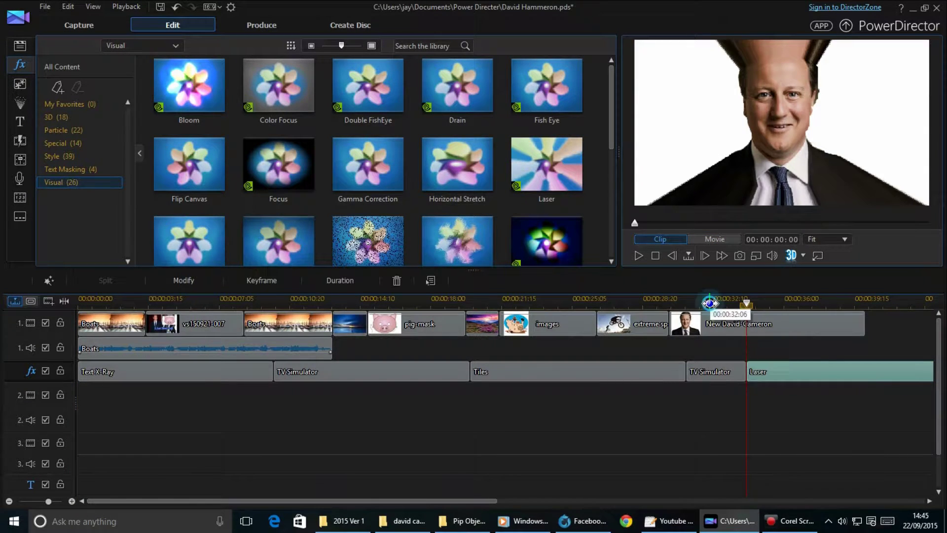
pyautogui.click(710, 303)
pyautogui.click(640, 254)
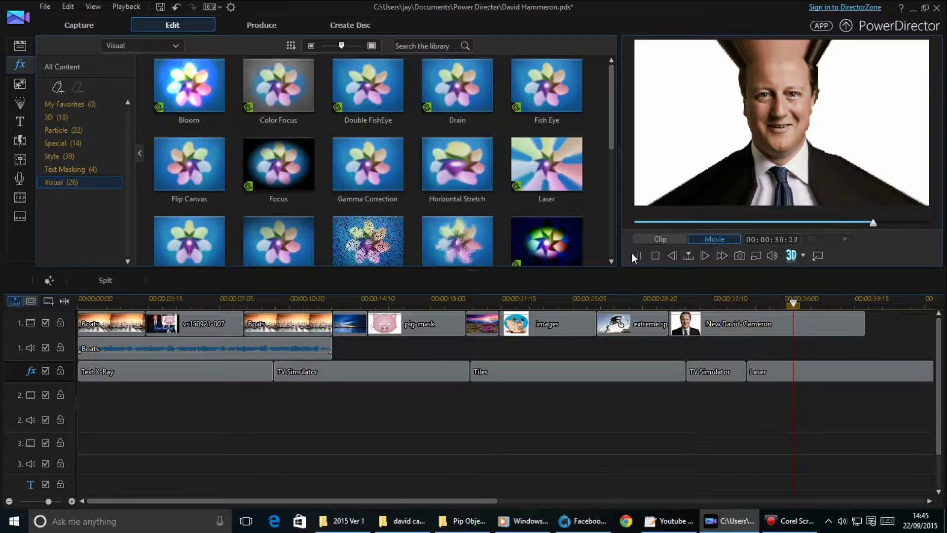
pyautogui.click(639, 254)
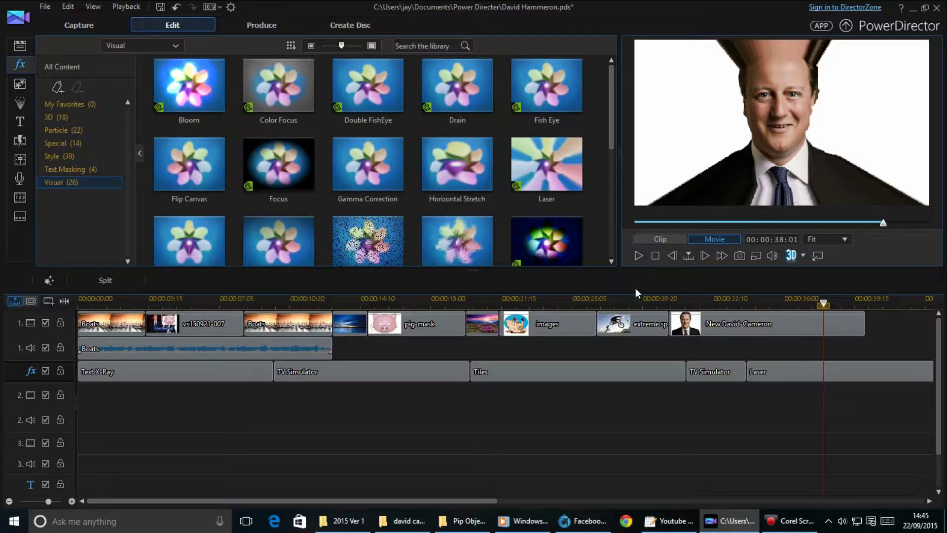
# Place pig-mask.jpg from the Media Room on video track 2 near 00:00:36, checking frame by frame.
pyautogui.click(19, 49)
pyautogui.moveTo(476, 175); pyautogui.dragTo(791, 401)
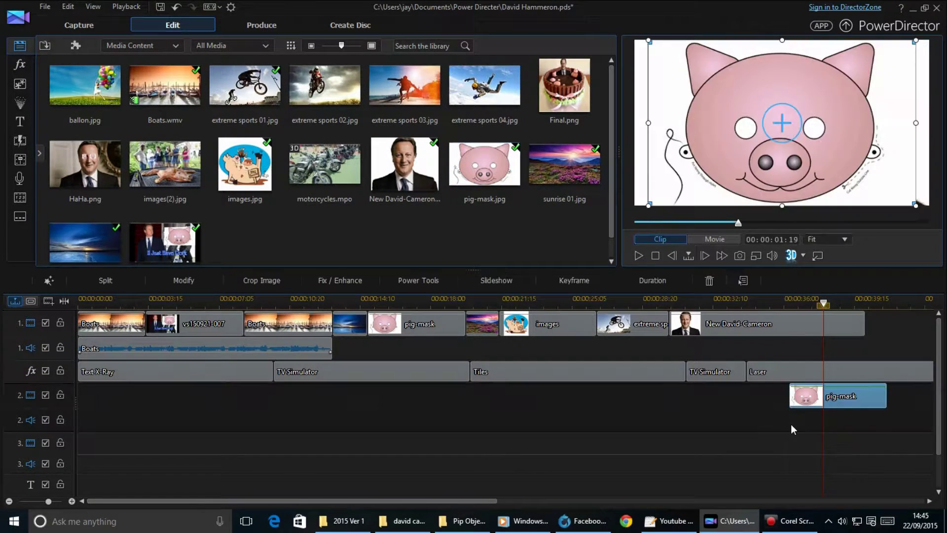
pyautogui.click(770, 323)
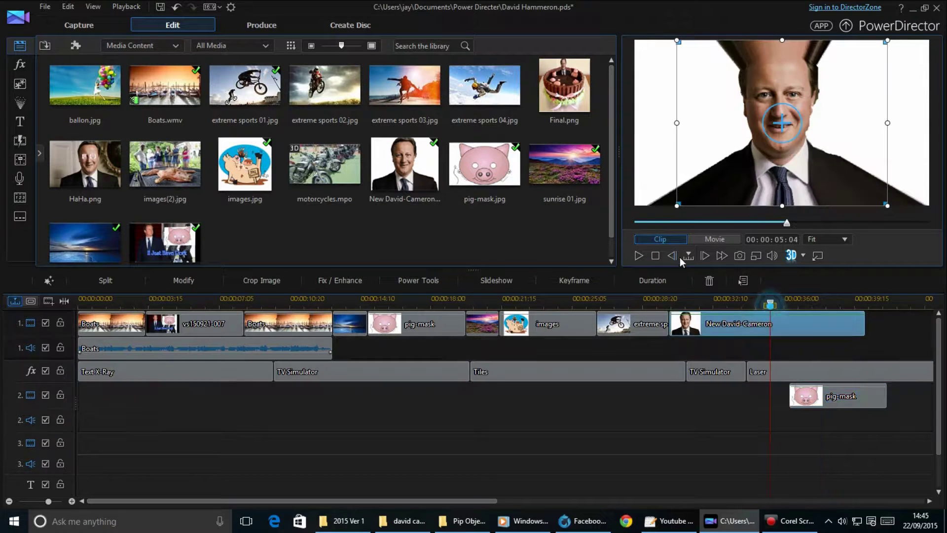
pyautogui.click(671, 255)
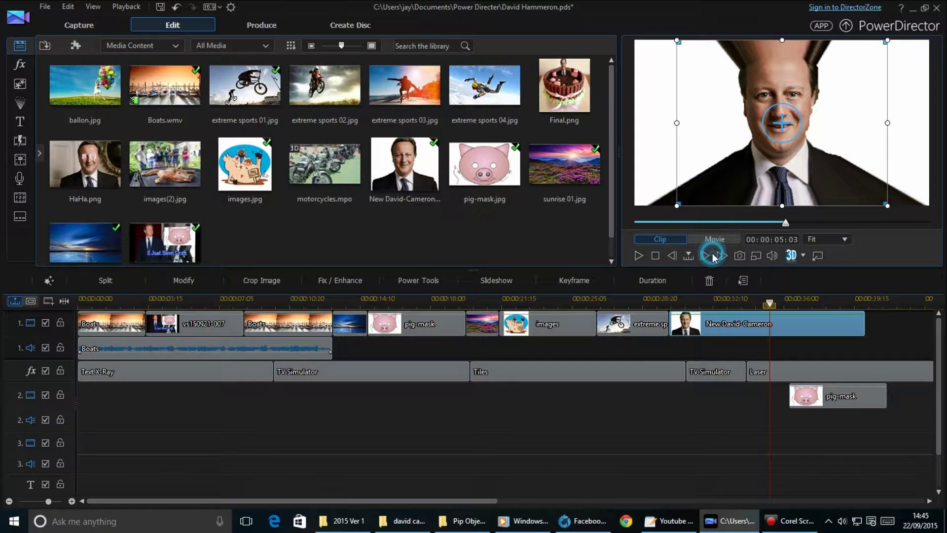
pyautogui.click(706, 255)
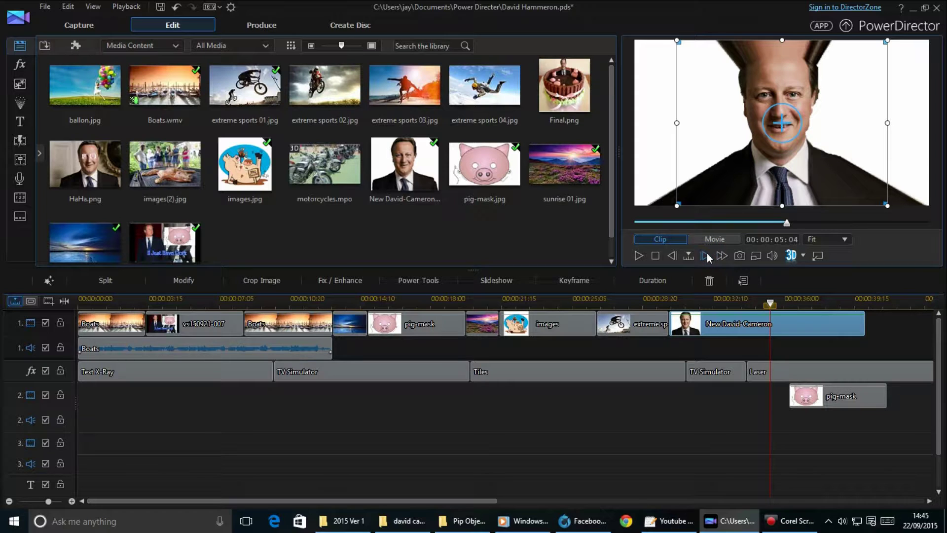
# Play the overlay section from a few seconds earlier and select the pig-mask clip.
pyautogui.click(711, 297)
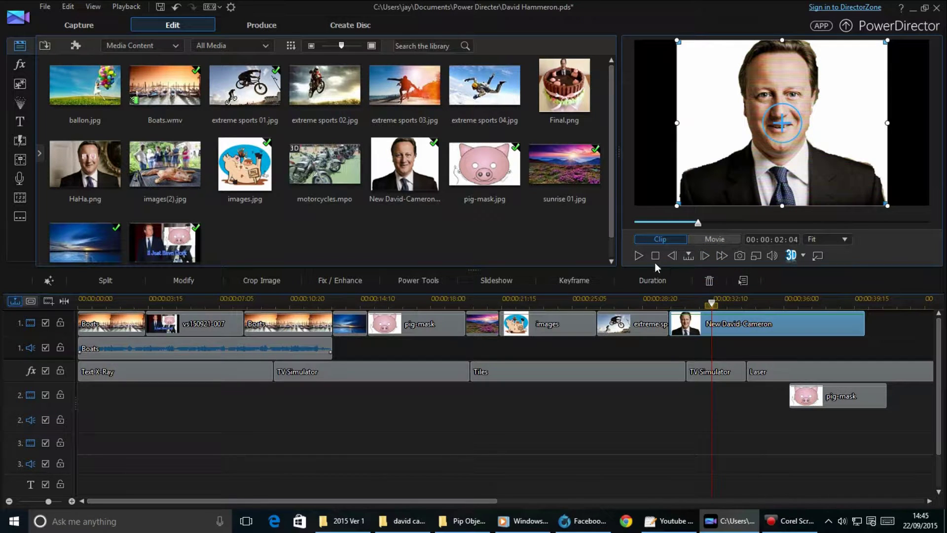
pyautogui.click(639, 255)
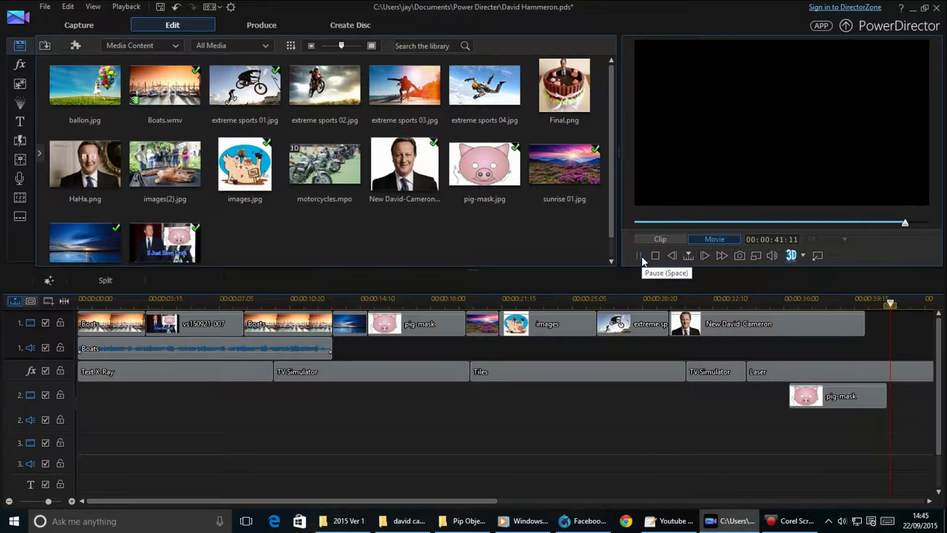
pyautogui.click(641, 256)
pyautogui.click(848, 394)
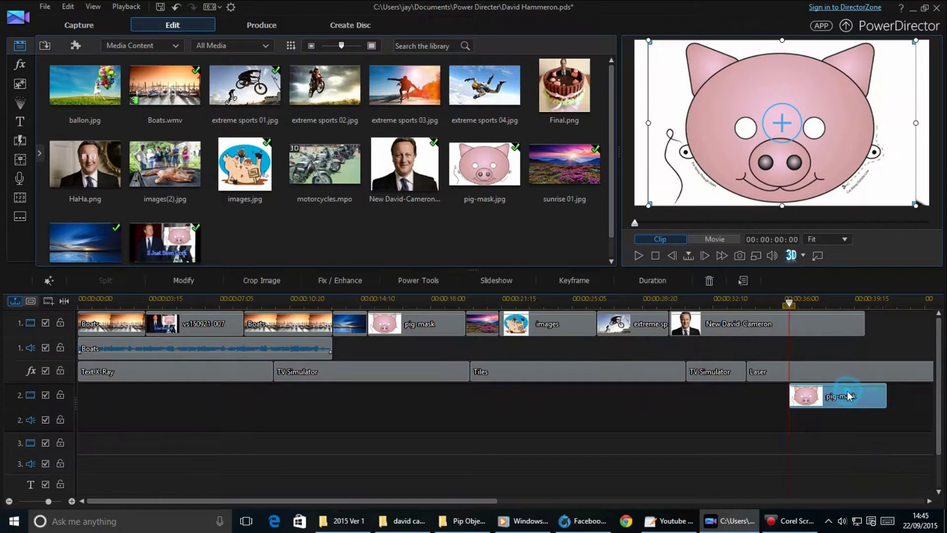
# Open pig-mask in PiP Designer, try an Opacity keyframe, and dismiss the upgrade notice.
pyautogui.doubleClick(848, 396)
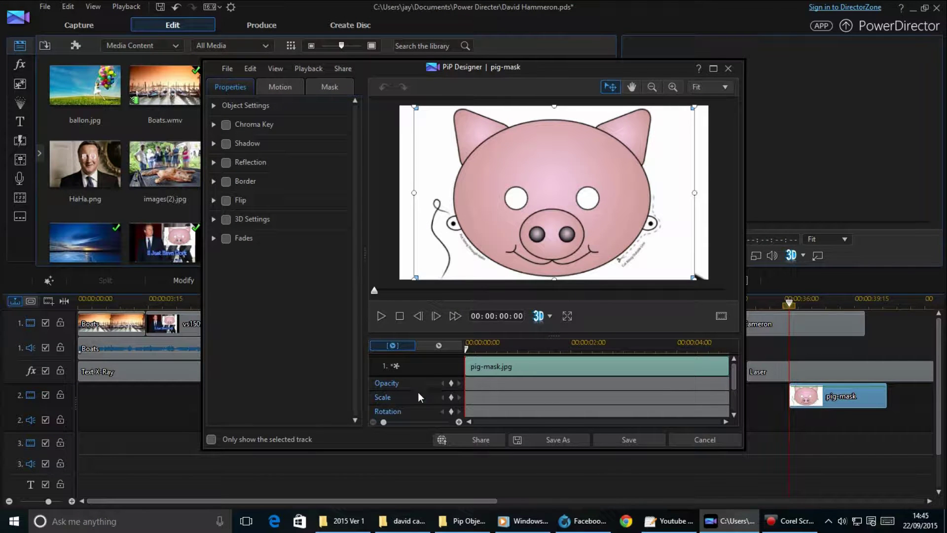
pyautogui.click(382, 384)
pyautogui.click(449, 384)
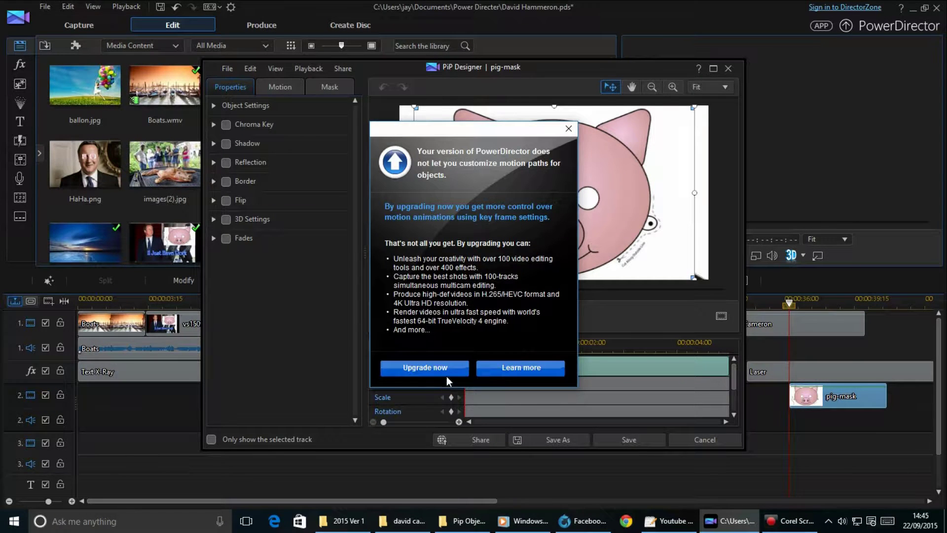
pyautogui.click(569, 129)
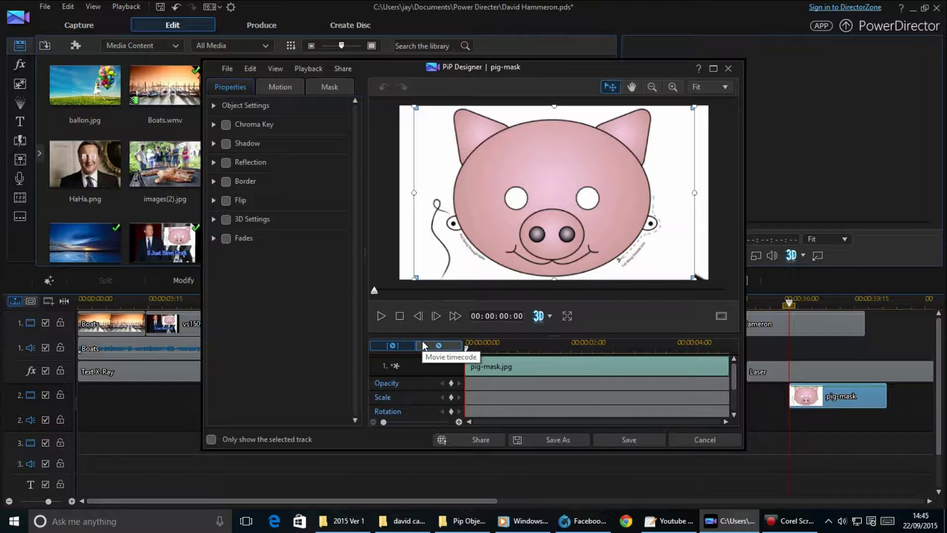
pyautogui.click(420, 382)
pyautogui.click(389, 386)
pyautogui.click(390, 387)
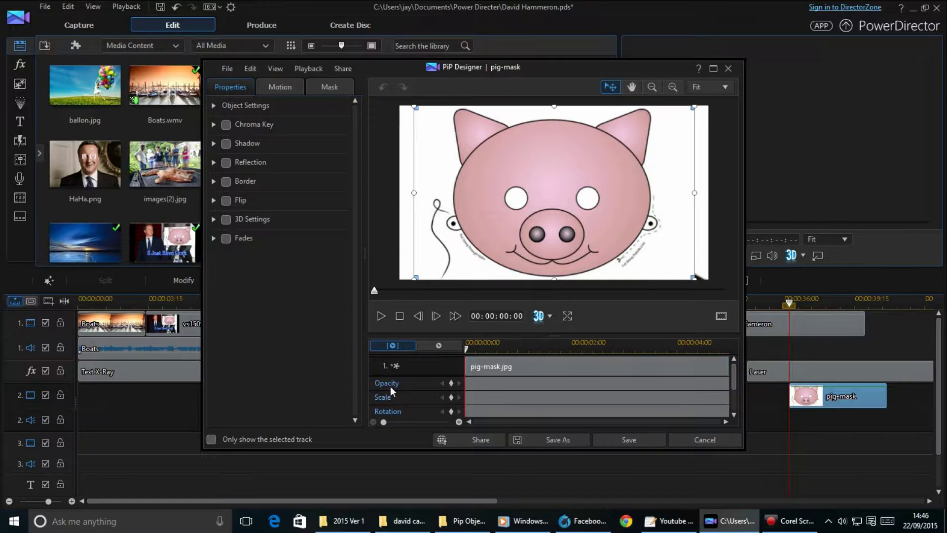
# Enable Chroma Key on the pig mask with white as the key colour.
pyautogui.click(459, 383)
pyautogui.moveTo(734, 377)
pyautogui.mouseDown()
pyautogui.moveTo(735, 406)
pyautogui.moveTo(736, 370)
pyautogui.mouseUp()
pyautogui.click(227, 125)
pyautogui.click(276, 124)
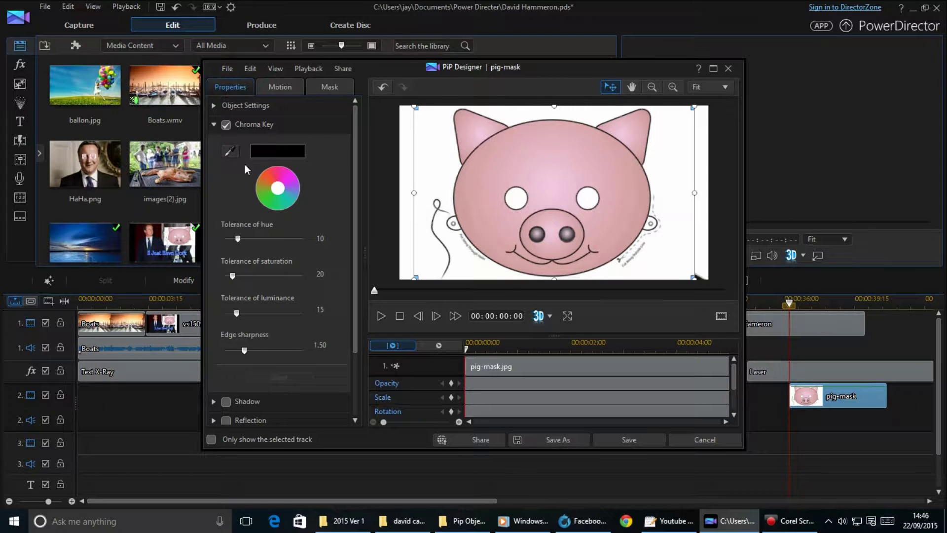
pyautogui.click(229, 151)
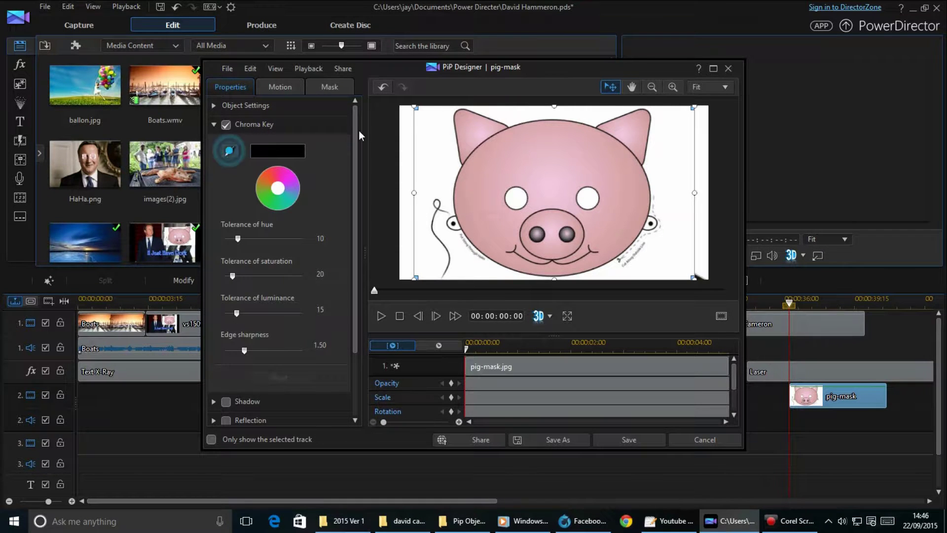
pyautogui.click(437, 148)
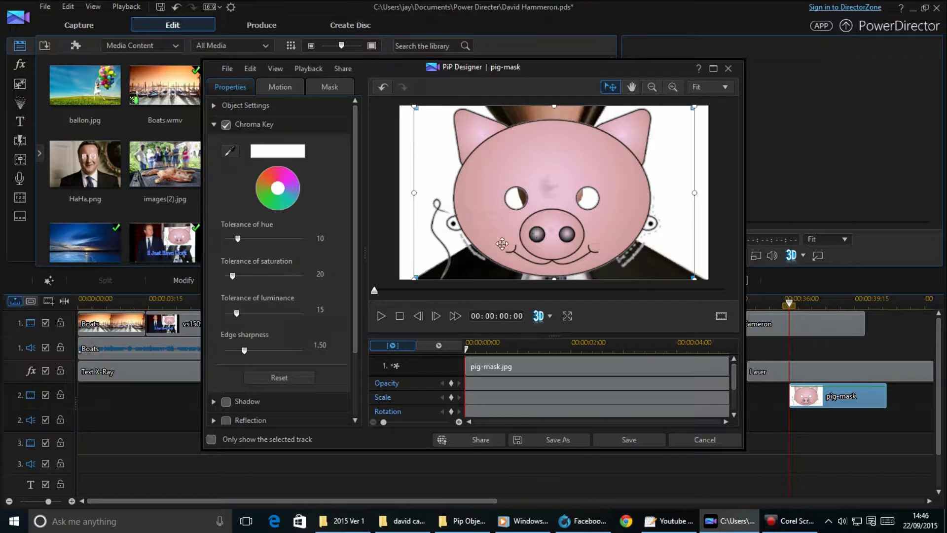
# Enlarge and reposition the pig mask in the PiP Designer preview.
pyautogui.moveTo(535, 249); pyautogui.dragTo(543, 228)
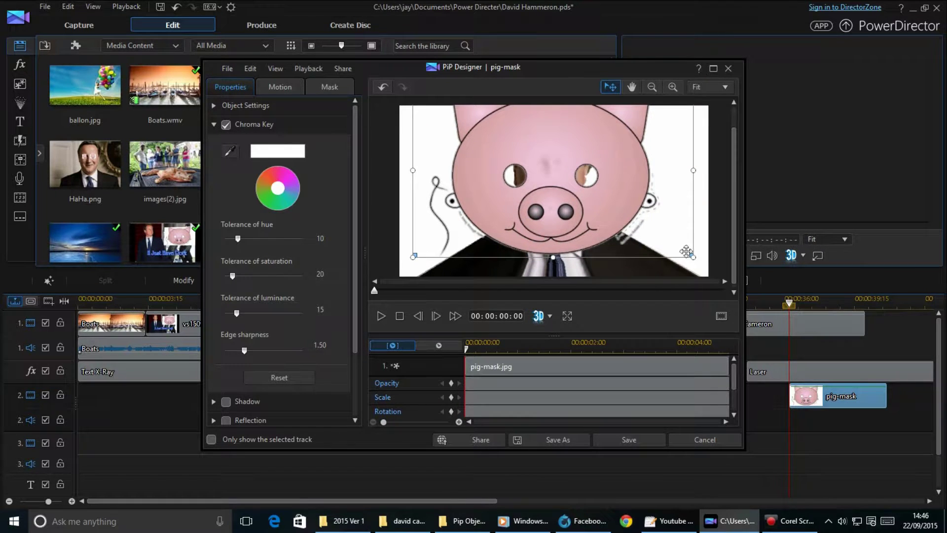
pyautogui.moveTo(693, 257); pyautogui.dragTo(522, 149)
pyautogui.moveTo(460, 134); pyautogui.dragTo(449, 191)
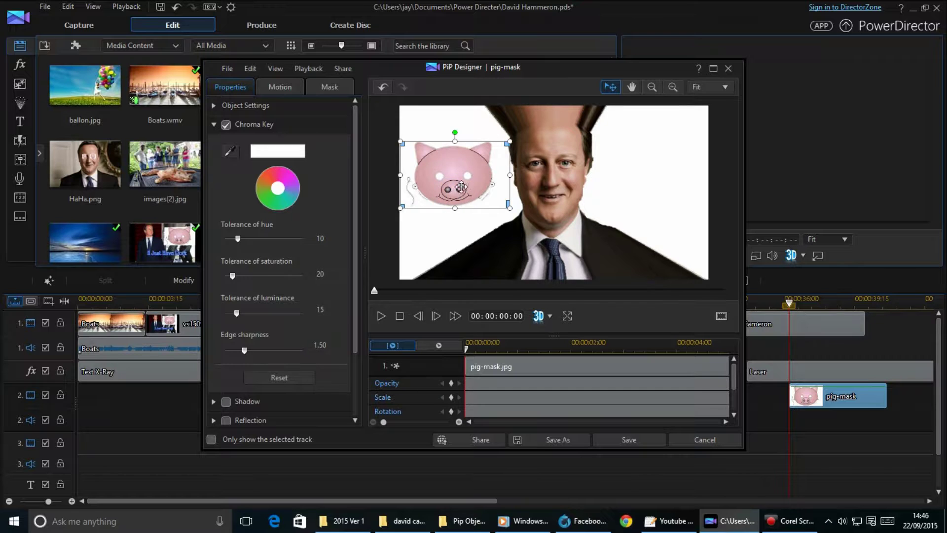
pyautogui.click(660, 141)
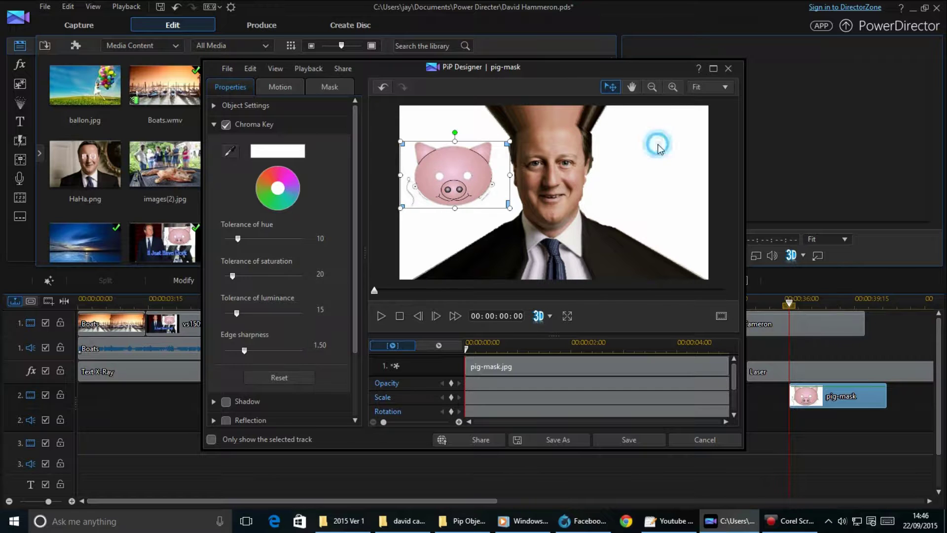
pyautogui.click(682, 342)
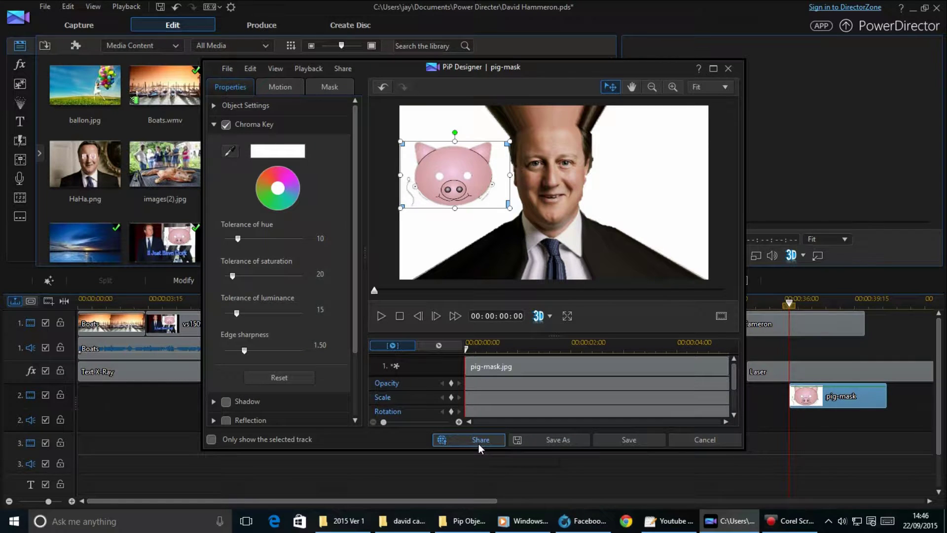
# Save the pig-mask PiP settings and insert a second pig-mask clip after the first.
pyautogui.click(658, 442)
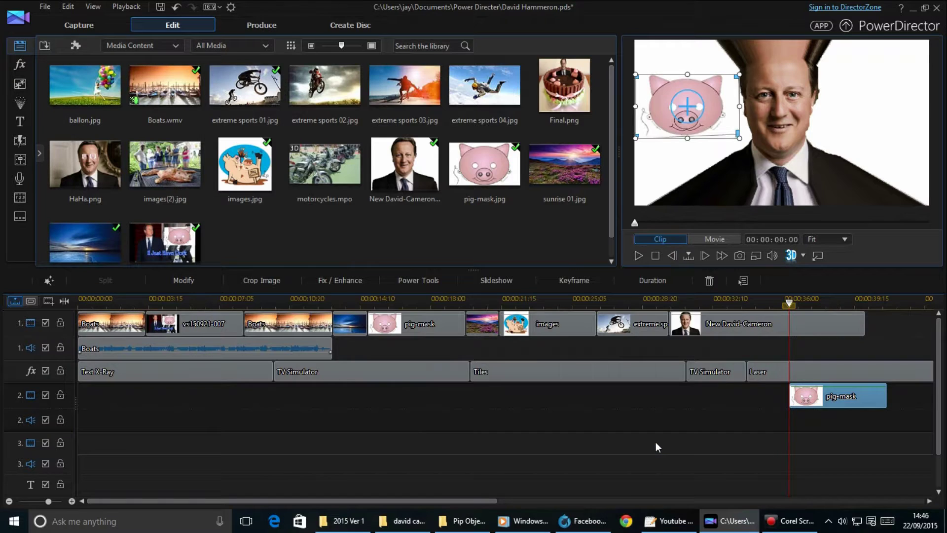
pyautogui.moveTo(705, 97); pyautogui.dragTo(683, 116)
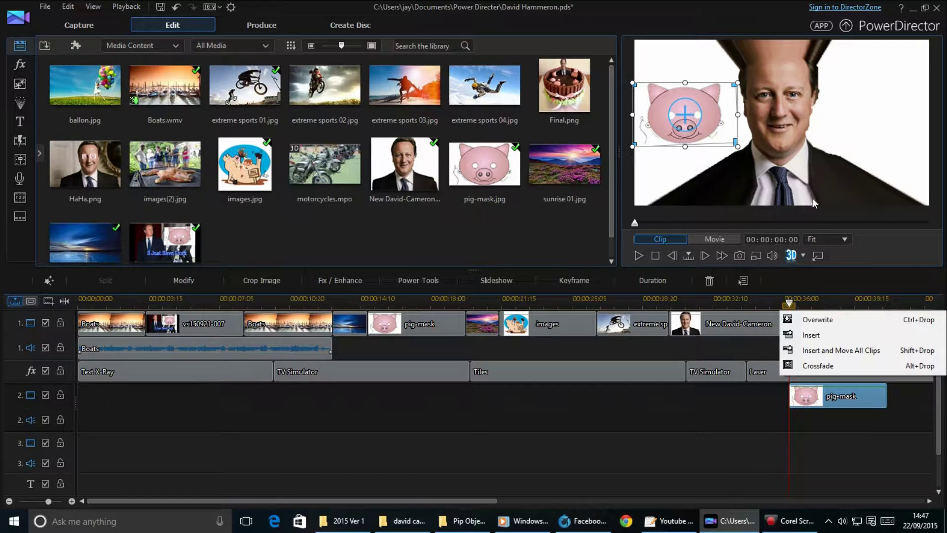
pyautogui.click(849, 336)
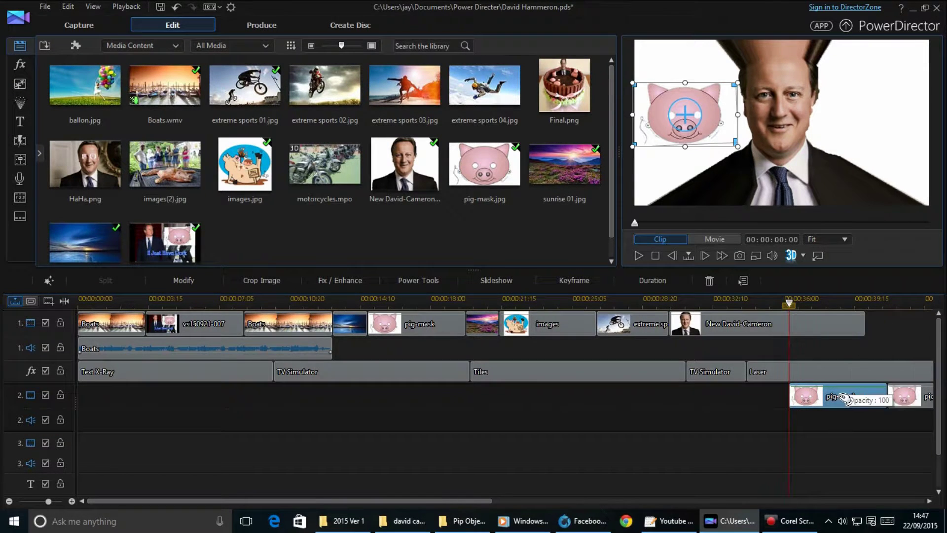
# Move the second pig mask to track 3, place it right of the face, and scrub to check.
pyautogui.click(910, 392)
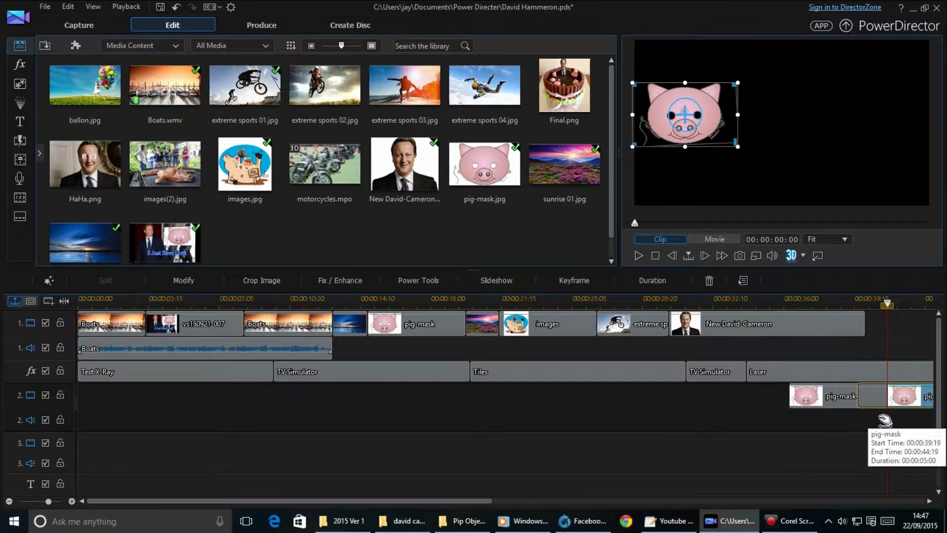
pyautogui.moveTo(901, 450); pyautogui.dragTo(815, 445)
pyautogui.moveTo(716, 142); pyautogui.dragTo(879, 115)
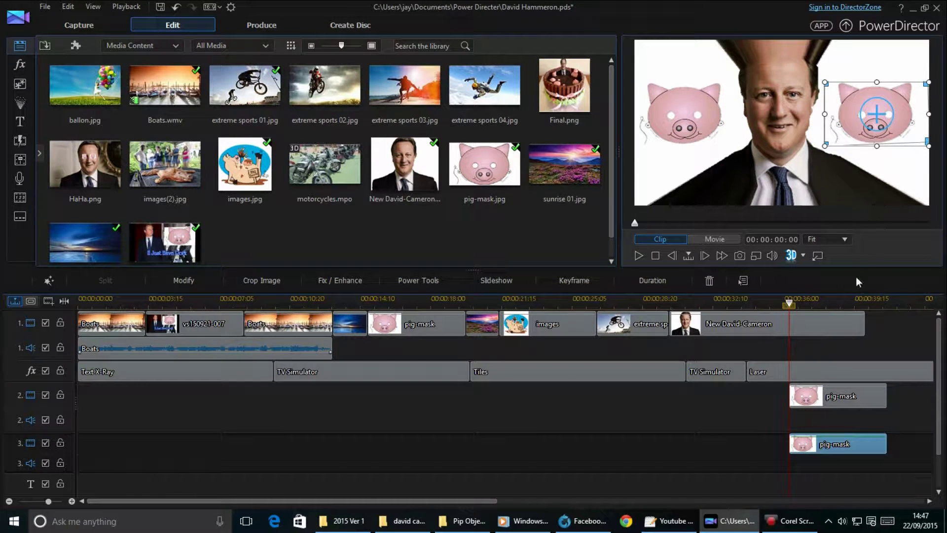
pyautogui.moveTo(789, 300); pyautogui.dragTo(848, 300)
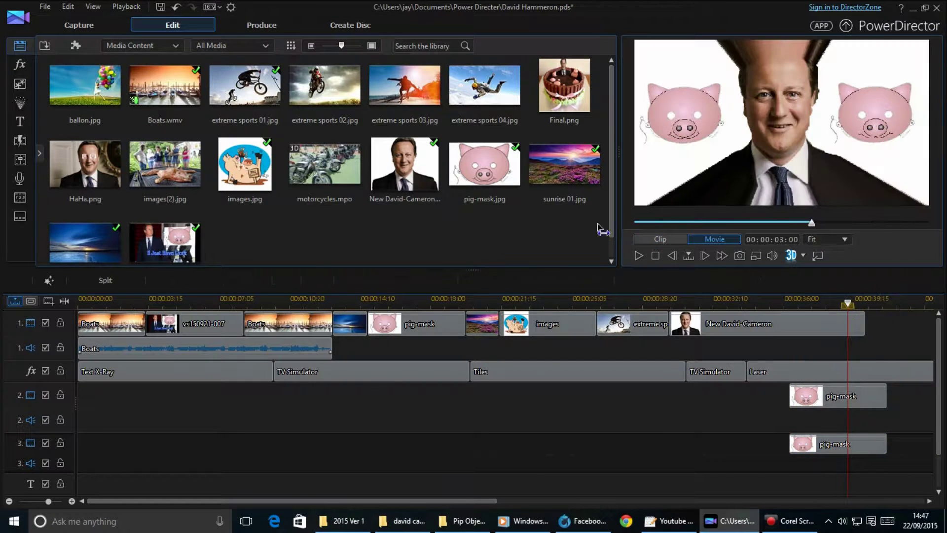
pyautogui.click(43, 8)
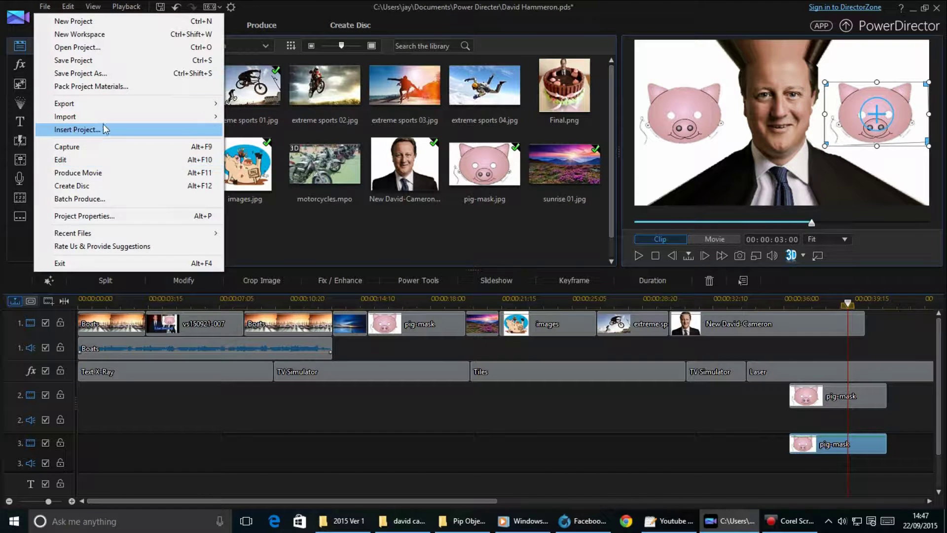
# Save the project and review its Project Properties, cancelling without changes.
pyautogui.click(74, 60)
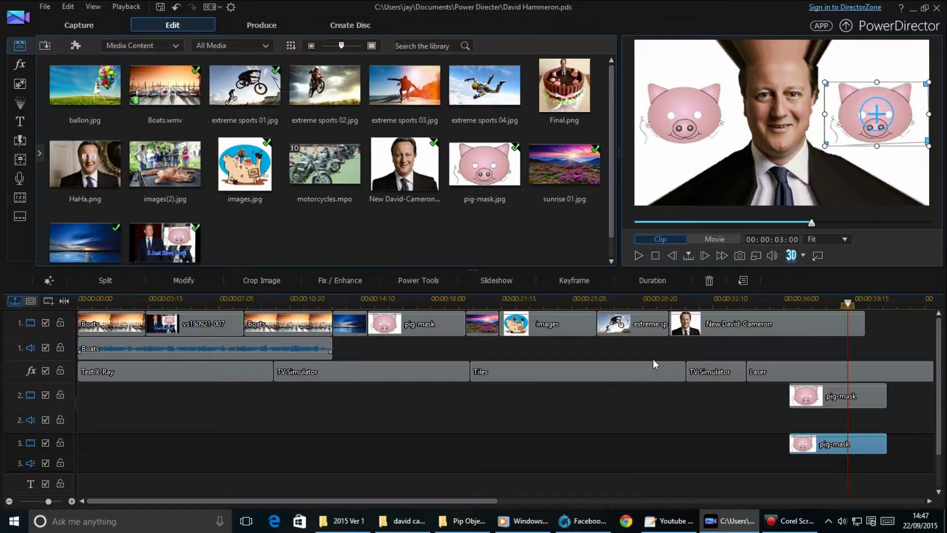
pyautogui.click(44, 6)
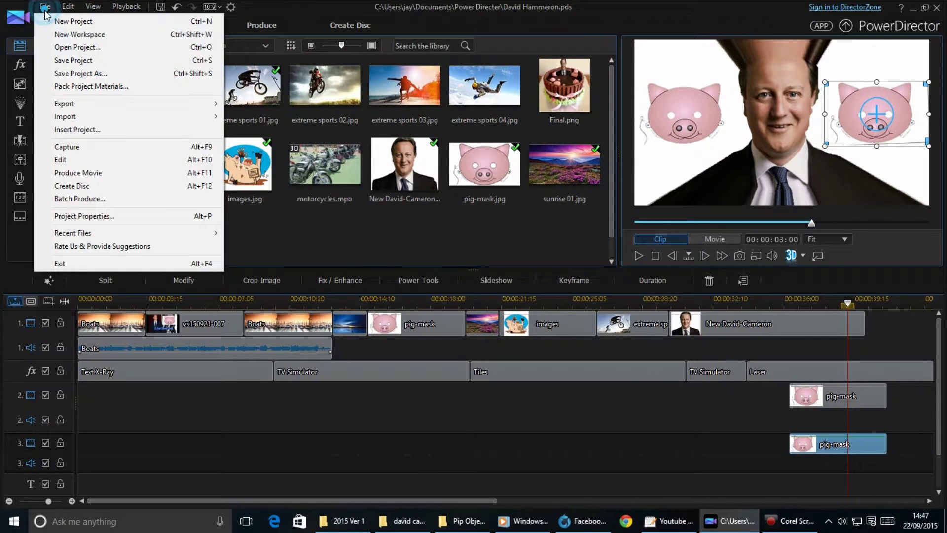
pyautogui.click(128, 223)
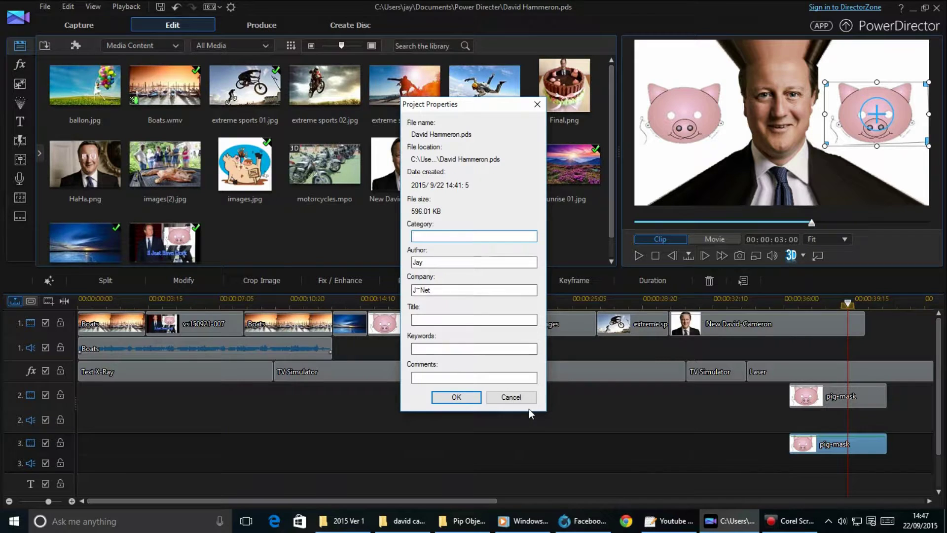
pyautogui.click(516, 397)
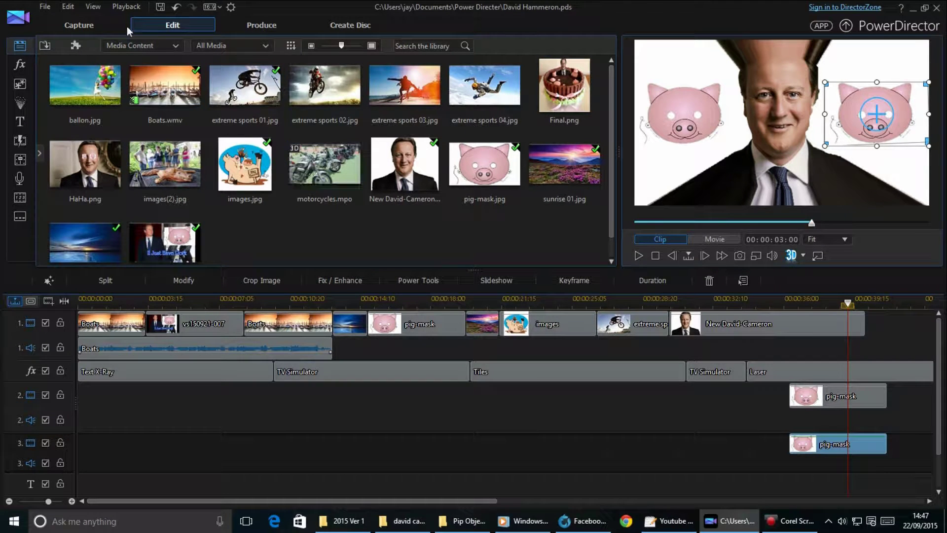
# Browse the Playback and File menu commands.
pyautogui.click(114, 7)
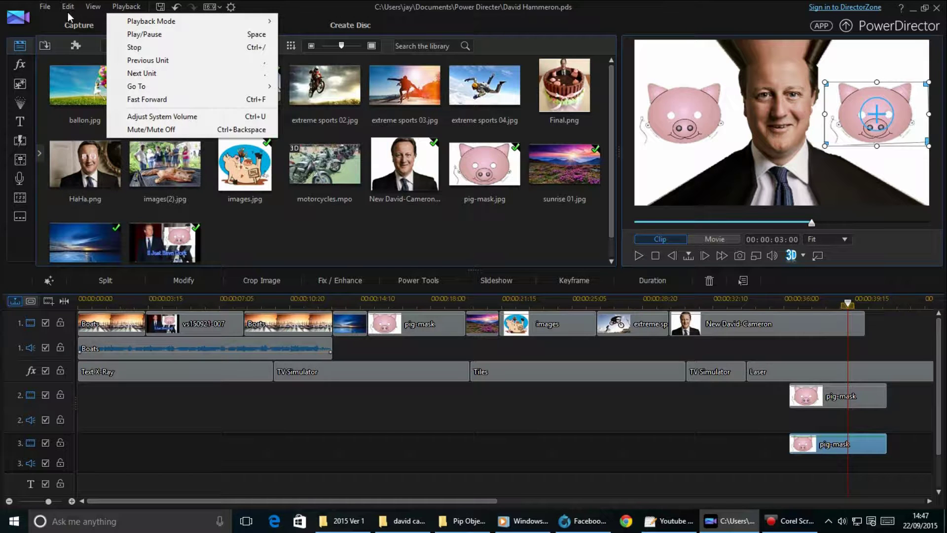
pyautogui.click(49, 8)
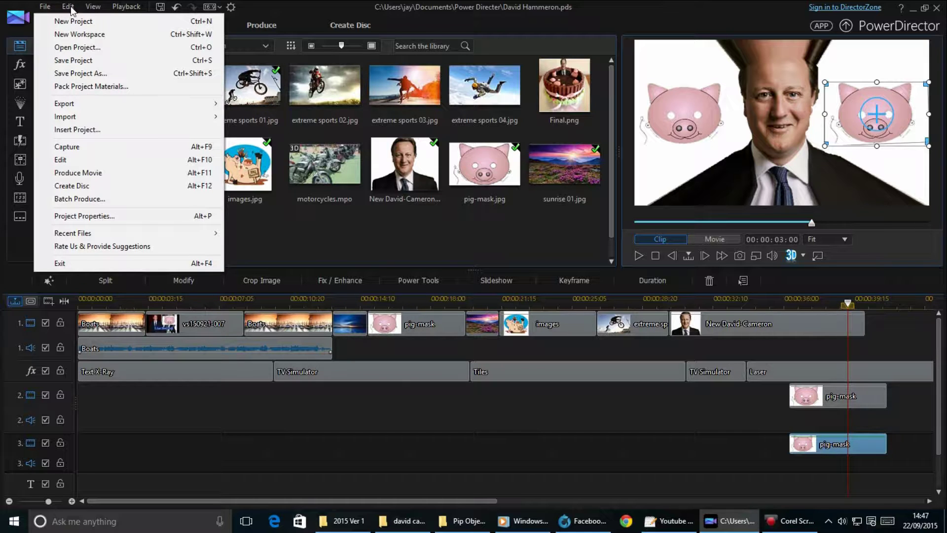
pyautogui.moveTo(71, 9)
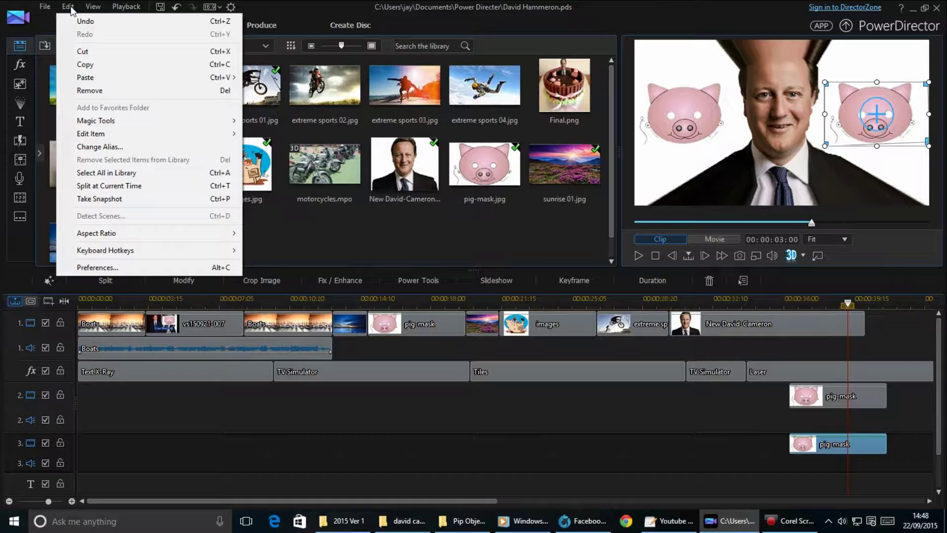
# In Preferences, turn off automatic update checks and set a user-defined English interface language.
pyautogui.click(117, 267)
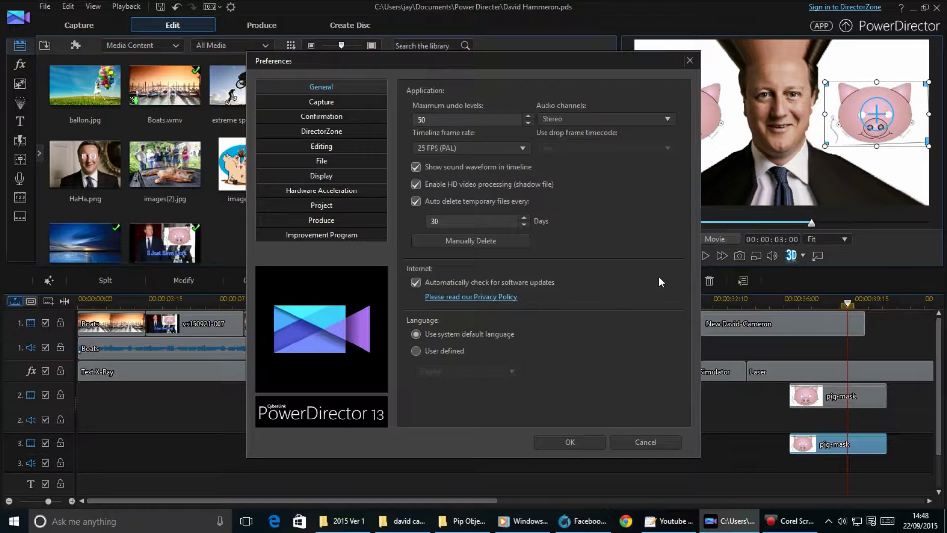
pyautogui.click(415, 282)
pyautogui.click(414, 350)
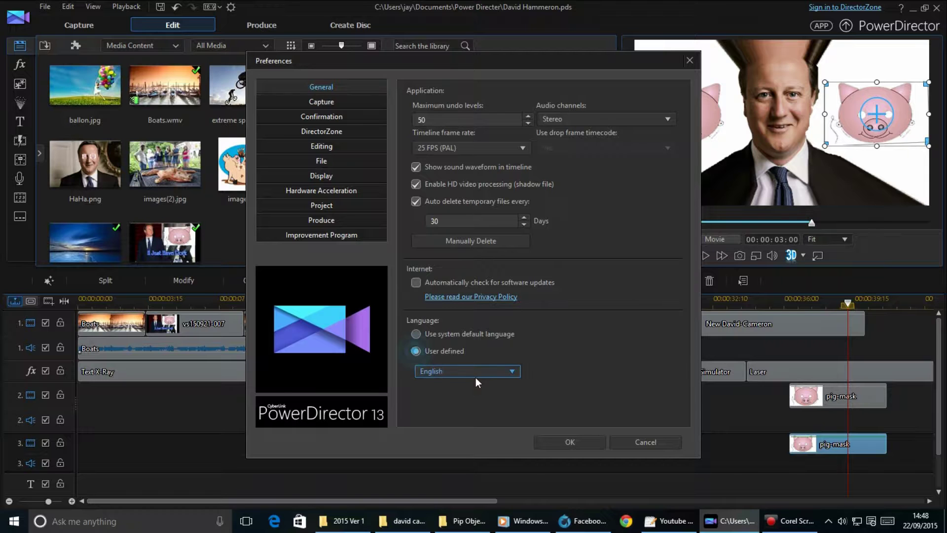
pyautogui.click(321, 104)
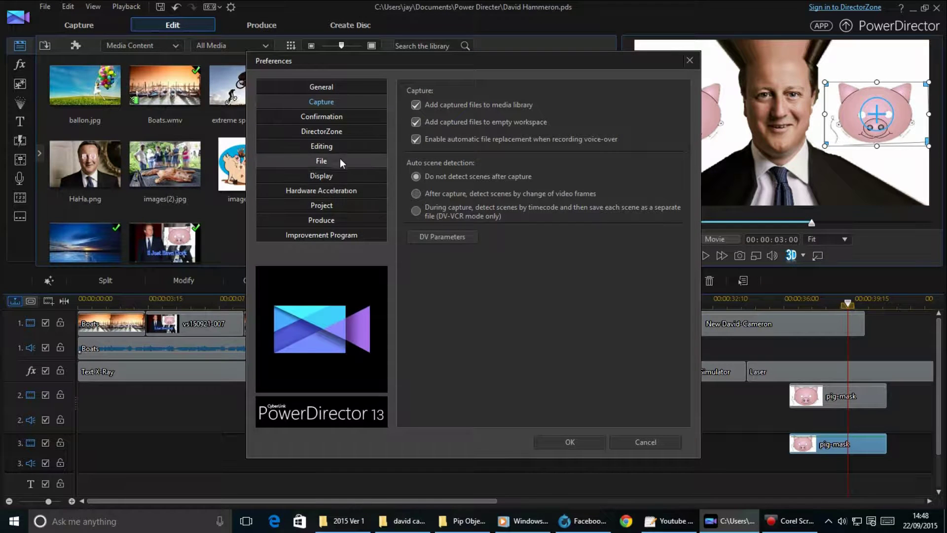
# Show the Confirmation page of the Preferences dialog.
pyautogui.click(337, 118)
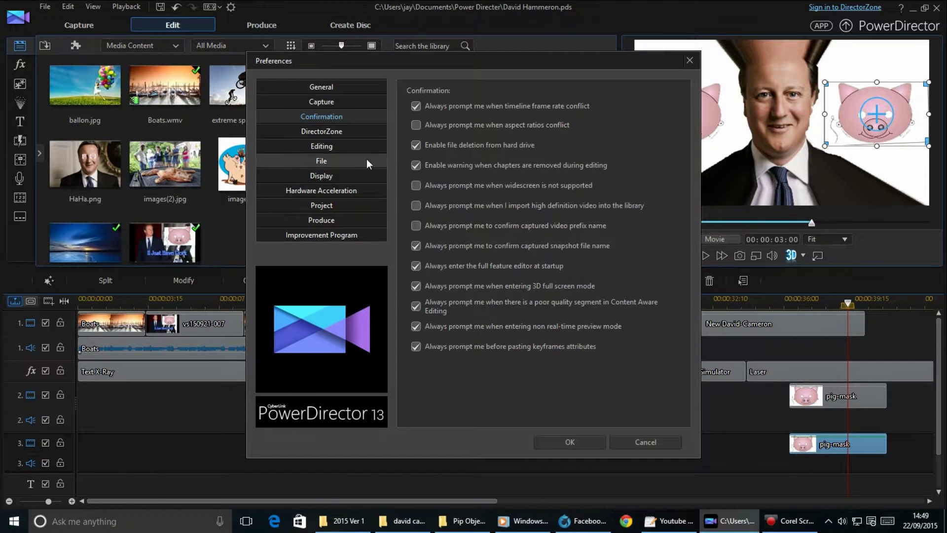
# Review the DirectorZone, Editing, File and Display preference pages.
pyautogui.click(346, 136)
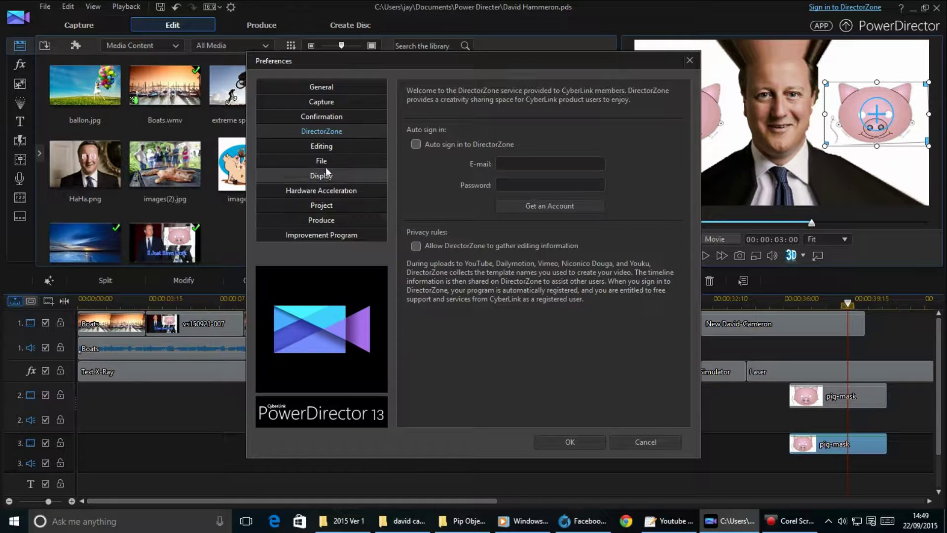
pyautogui.click(330, 144)
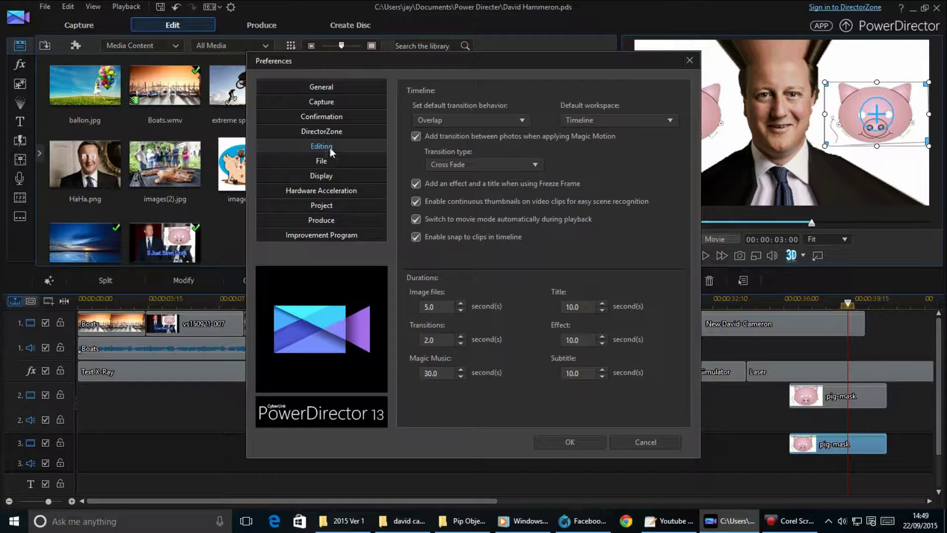
pyautogui.click(330, 158)
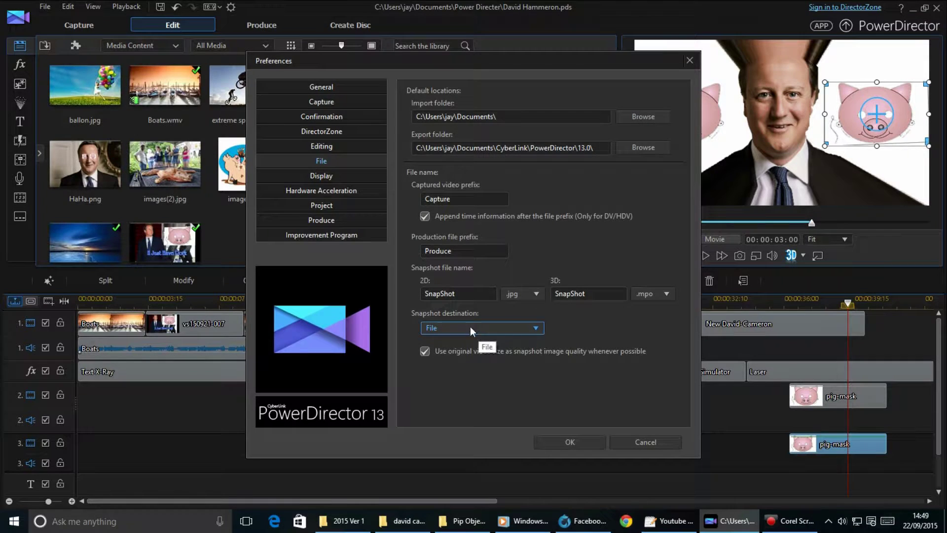
pyautogui.click(326, 179)
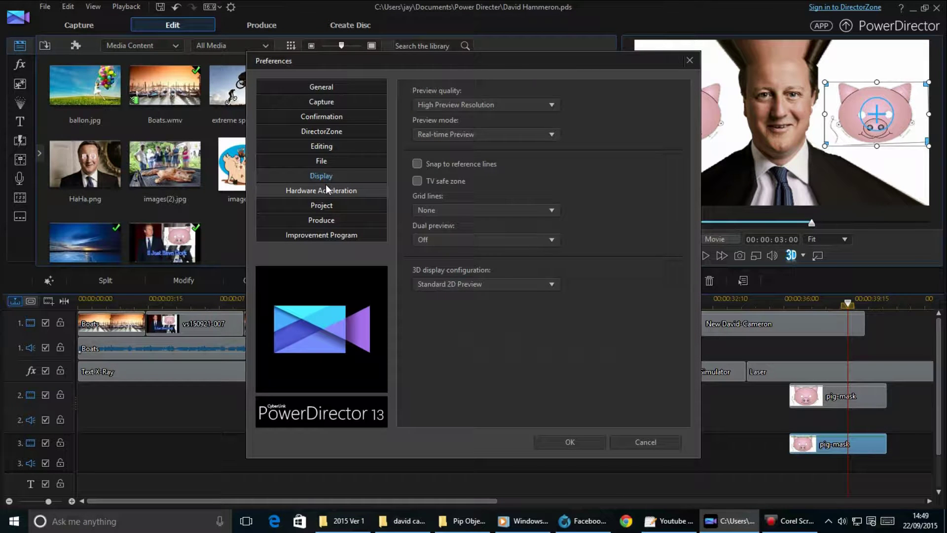
# Keep the preview grid lines at None and show the Hardware Acceleration settings.
pyautogui.click(491, 210)
pyautogui.scroll(-1, 488, 263)
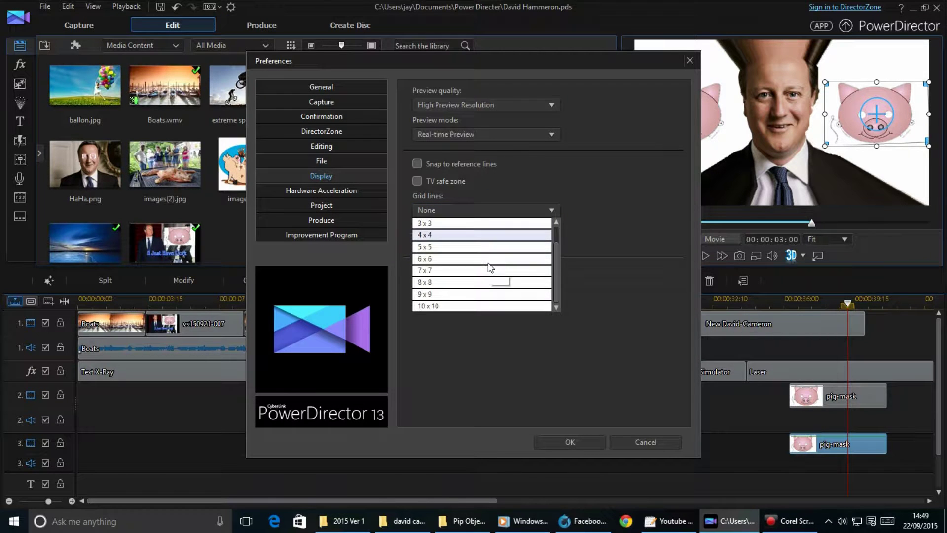
pyautogui.click(589, 246)
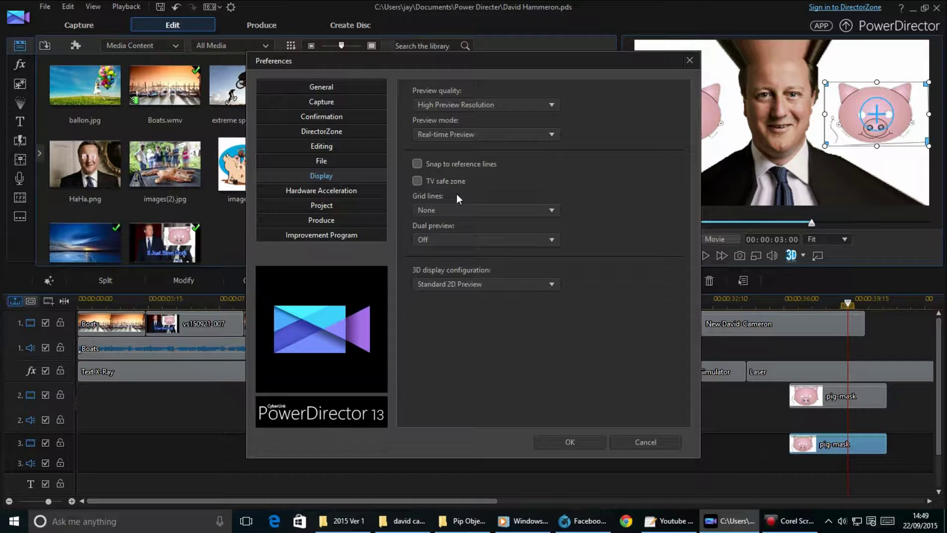
pyautogui.click(346, 191)
# Enable OpenCL acceleration and set the project auto-save interval to 3 minutes.
pyautogui.click(415, 112)
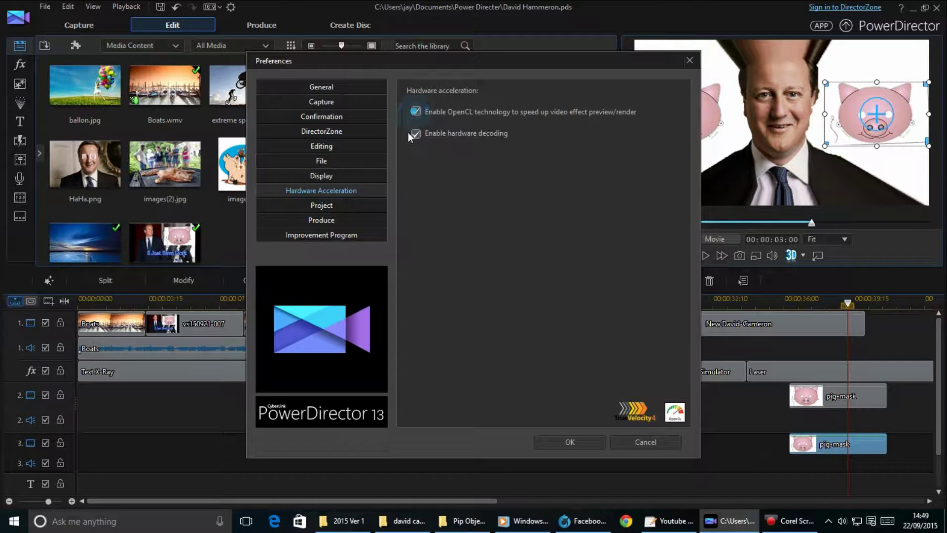
pyautogui.click(329, 207)
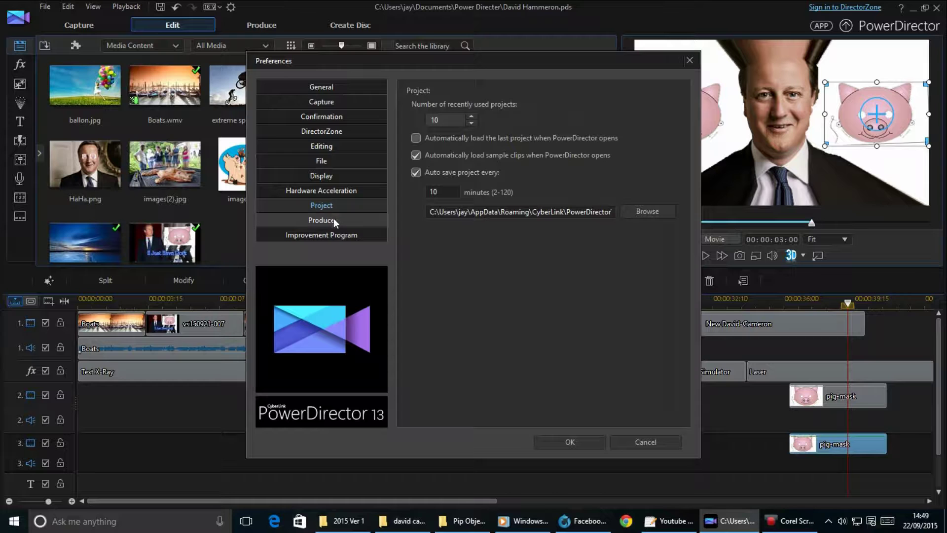
pyautogui.doubleClick(449, 190)
pyautogui.press('BackSpace')
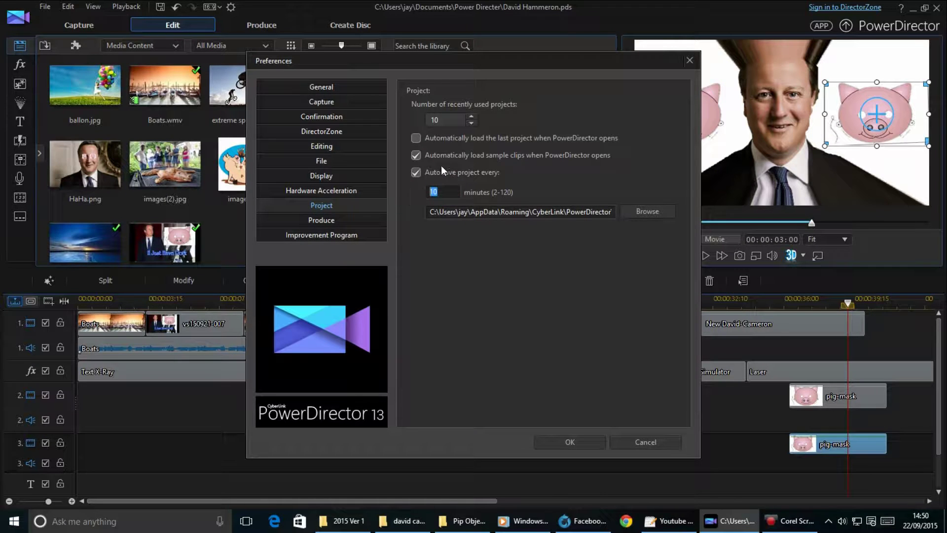
pyautogui.write('3')
# Look over the Produce and Improvement Program pages, then close Preferences.
pyautogui.click(328, 218)
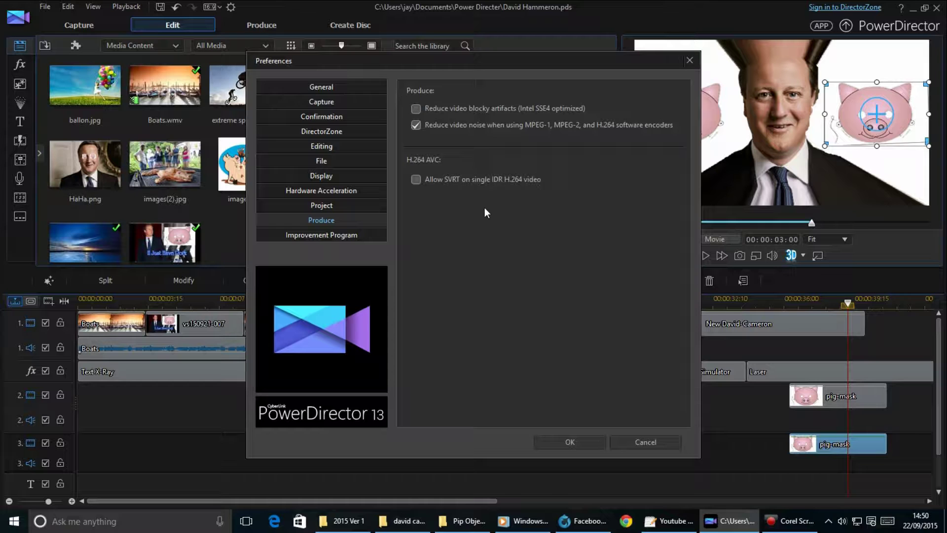
pyautogui.click(318, 237)
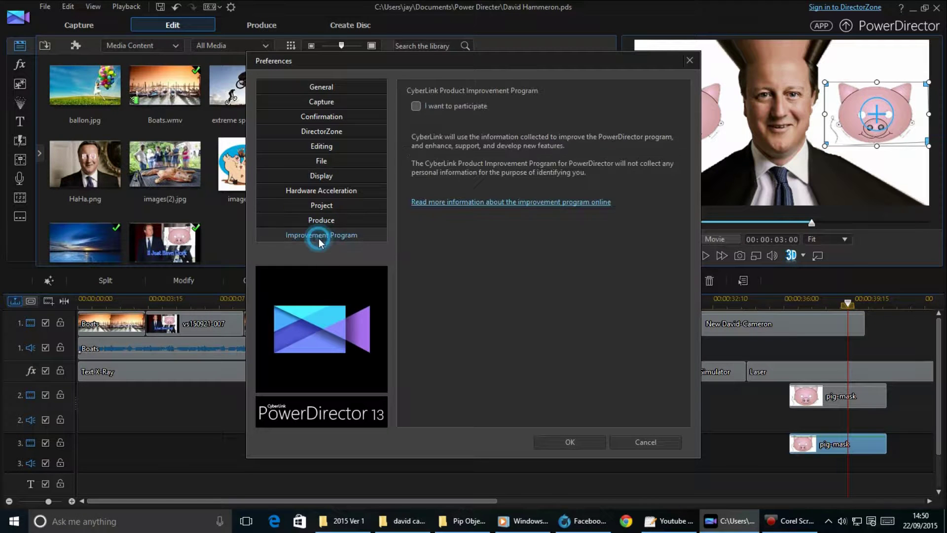
pyautogui.click(340, 85)
pyautogui.click(586, 443)
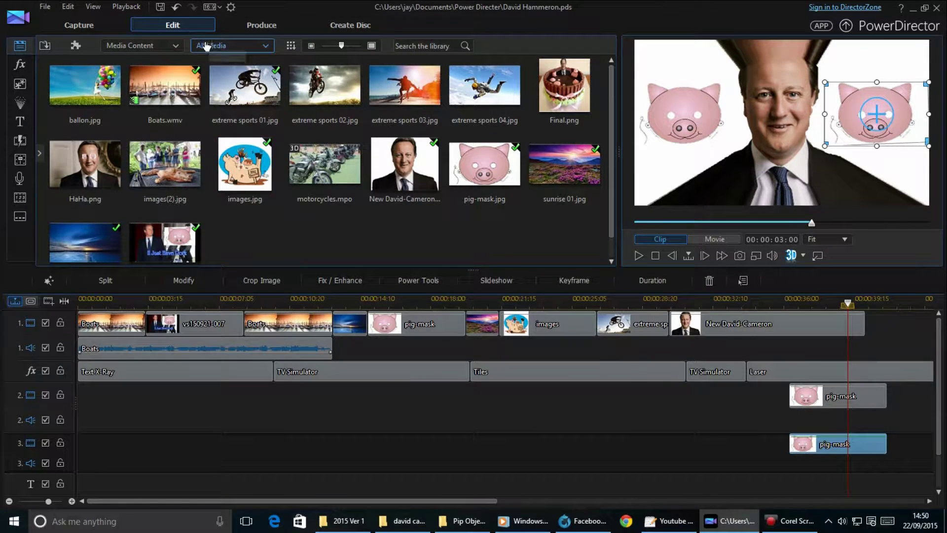
# Add the Effect-A particle effect to video track 2 and preview the movie.
pyautogui.click(16, 103)
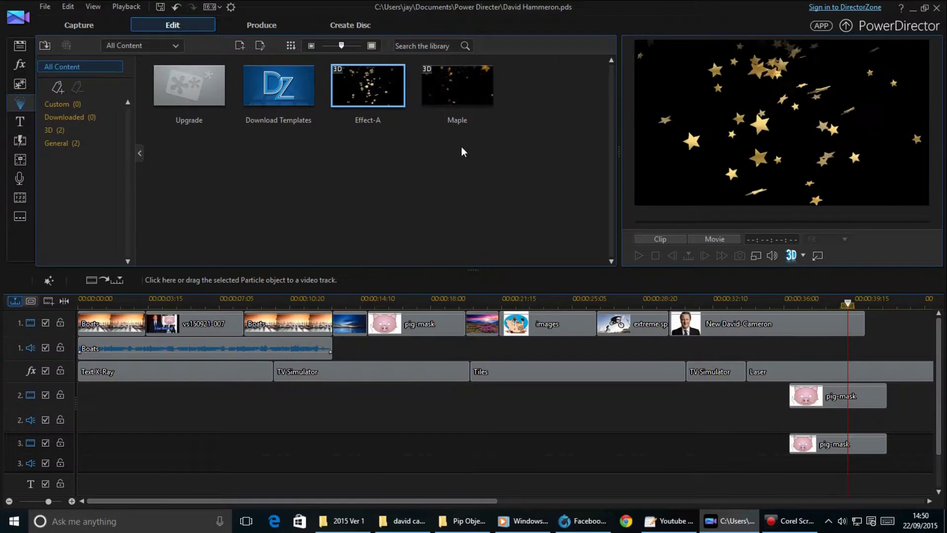
pyautogui.moveTo(367, 87); pyautogui.dragTo(333, 401)
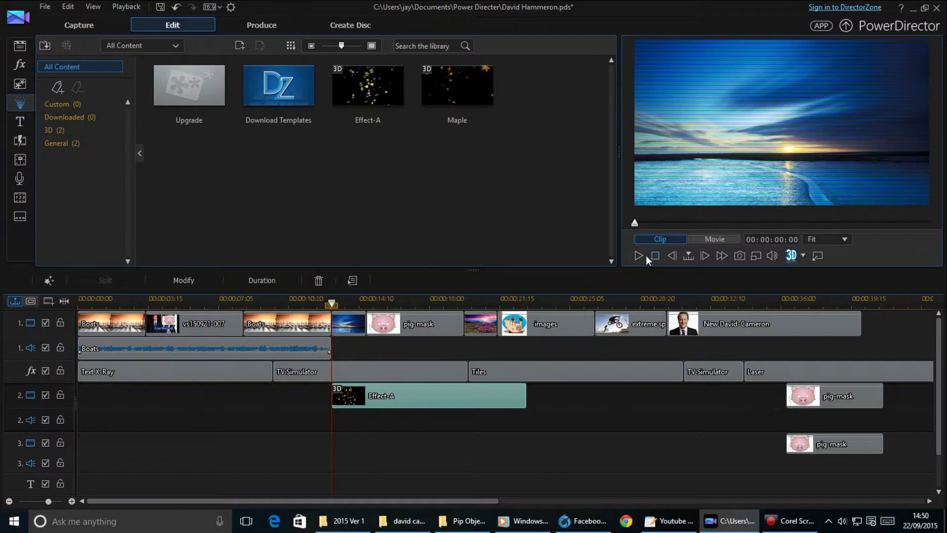
pyautogui.click(644, 256)
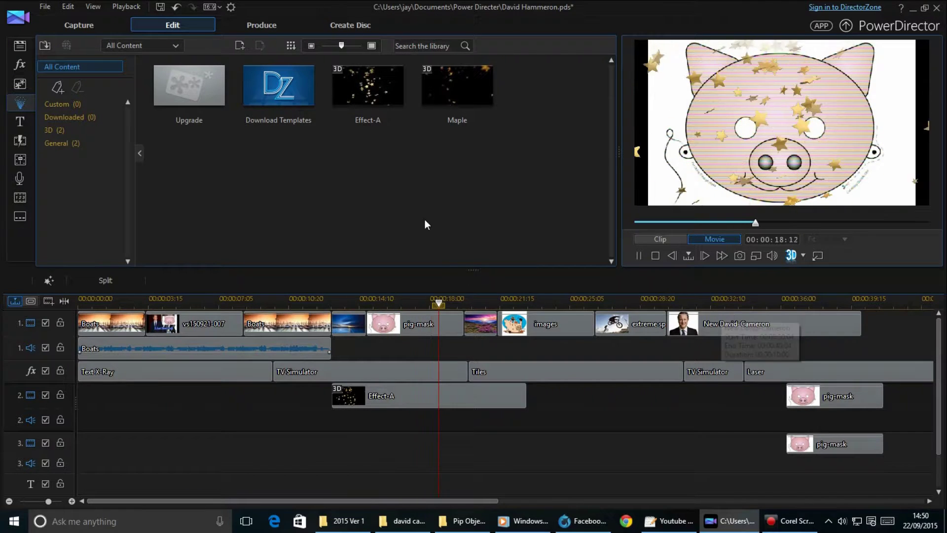
pyautogui.click(639, 256)
# Place the Maple particle after Effect-A on track 2 and preview it playing.
pyautogui.moveTo(473, 101); pyautogui.dragTo(531, 395)
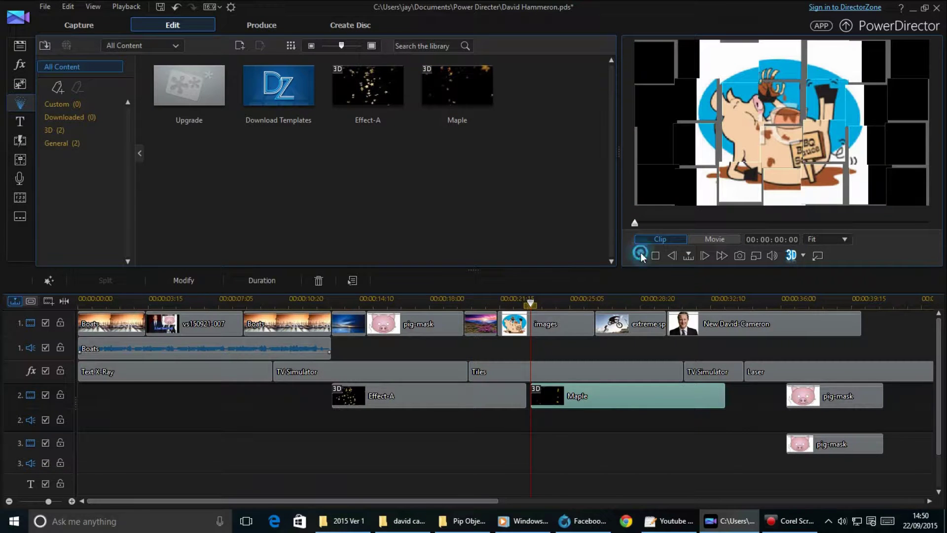
pyautogui.click(641, 254)
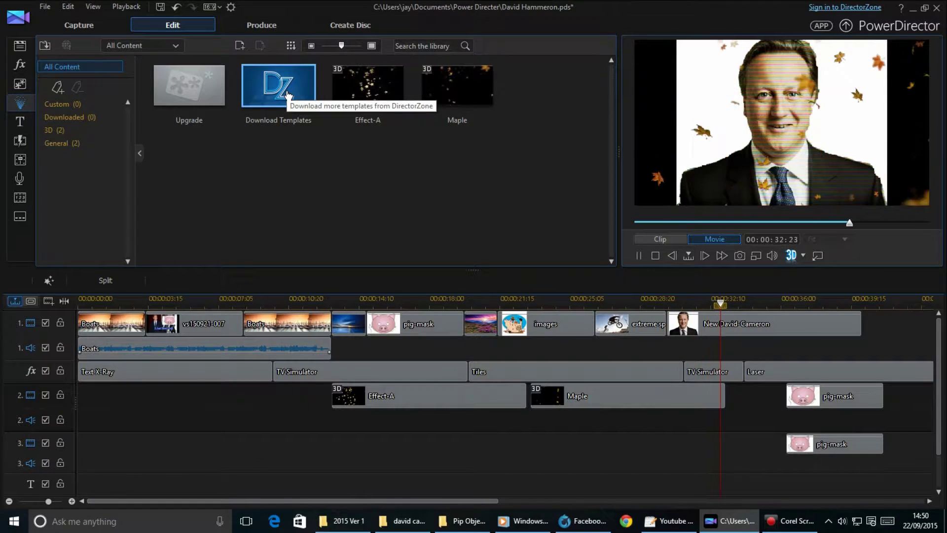
pyautogui.click(287, 95)
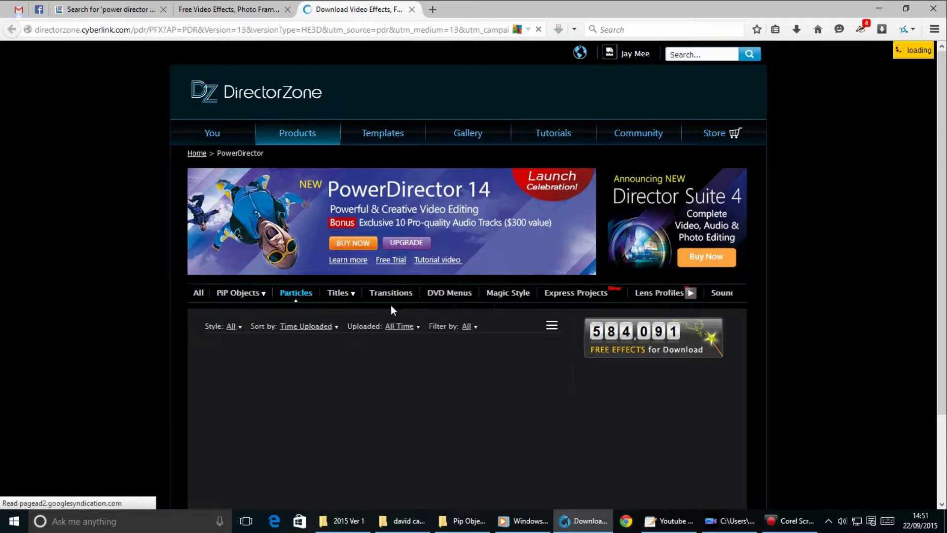
# Download the !_Mes ats36 particle template from DirectorZone, saving the file to disk.
pyautogui.scroll(-3, 309, 348)
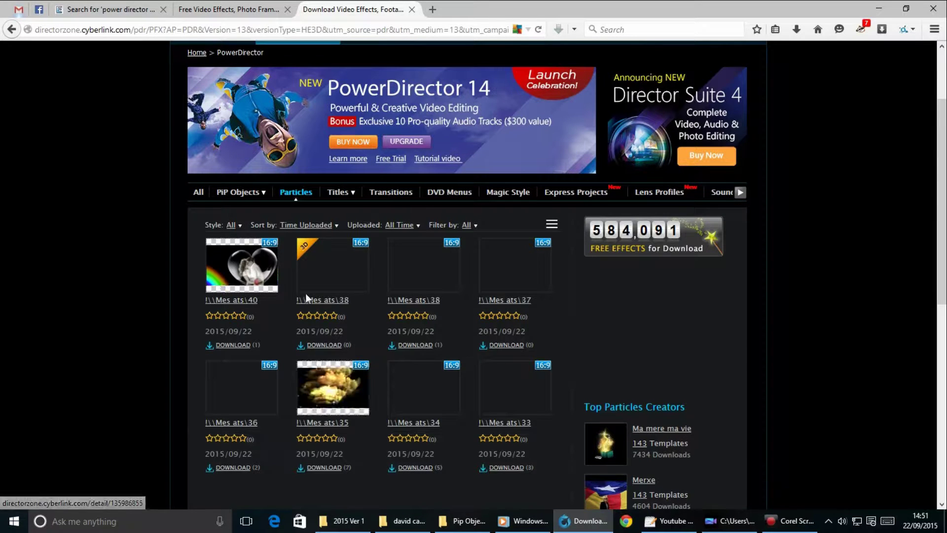
pyautogui.scroll(-2, 305, 293)
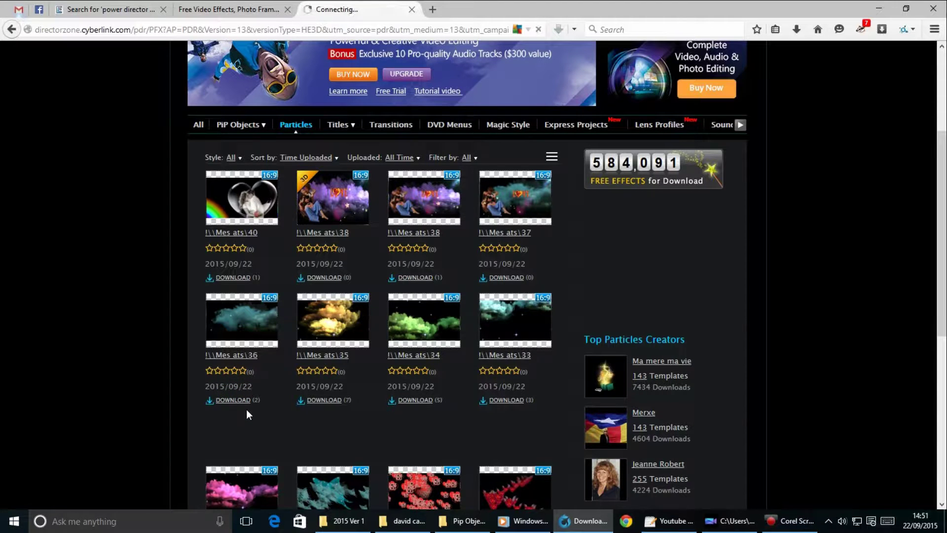
pyautogui.moveTo(548, 83); pyautogui.dragTo(460, 127)
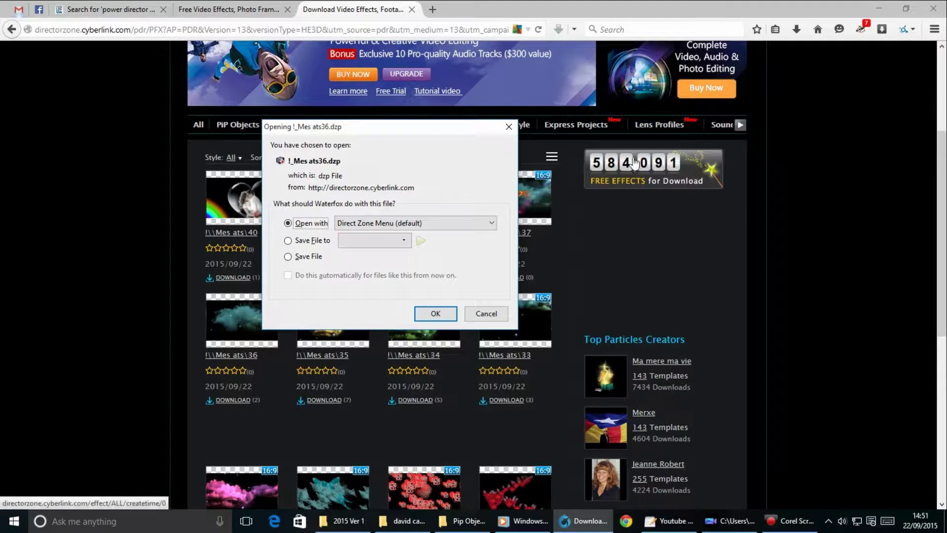
pyautogui.click(288, 257)
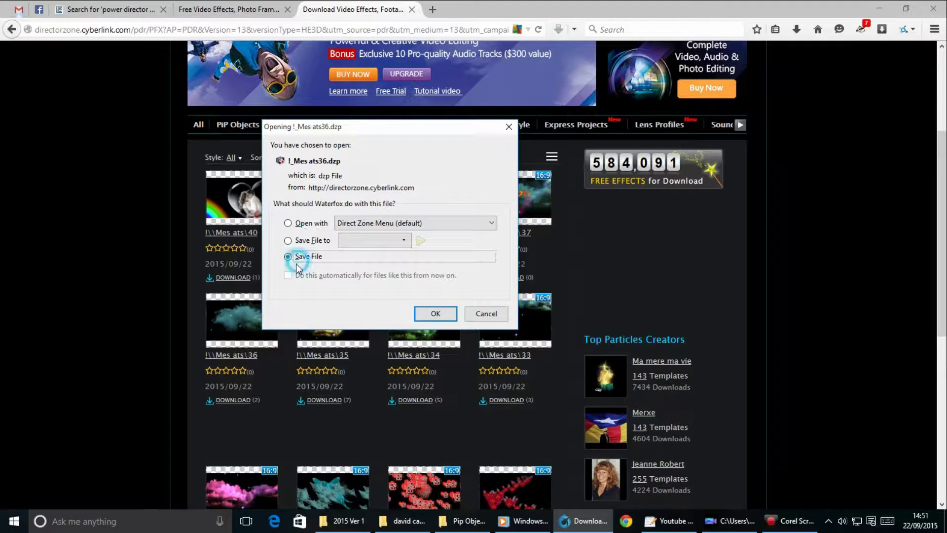
pyautogui.click(302, 241)
pyautogui.click(307, 256)
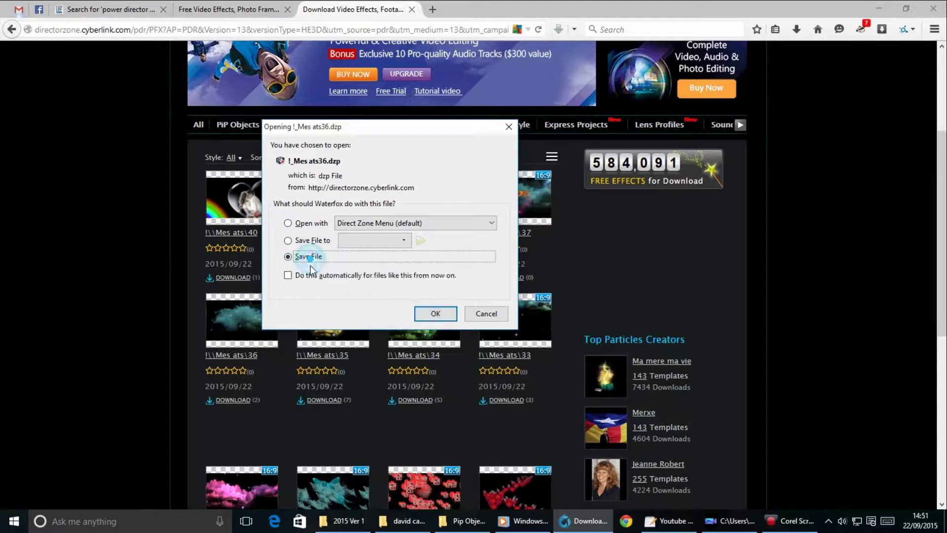
pyautogui.click(301, 275)
pyautogui.click(436, 327)
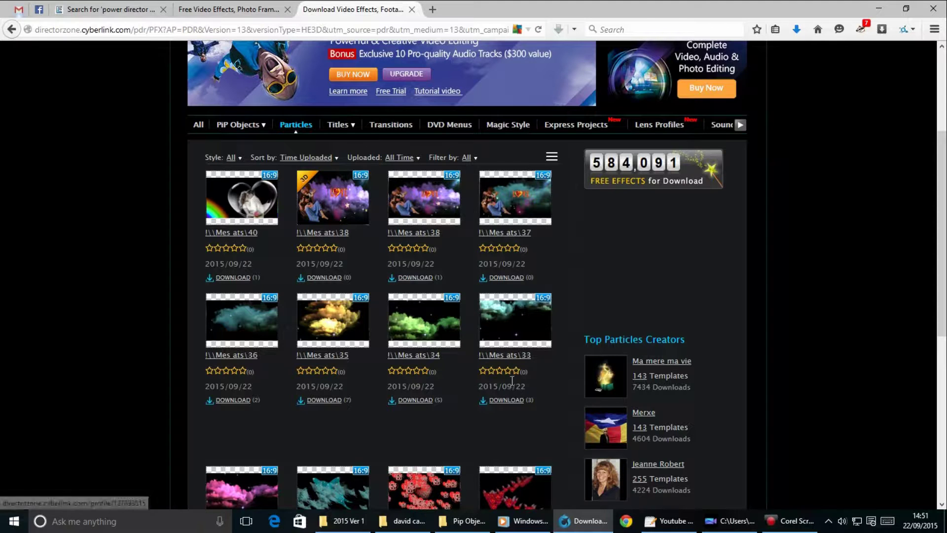
# Download and save the !_Mes ats35 and !_Mes ats34 particle templates too.
pyautogui.click(328, 399)
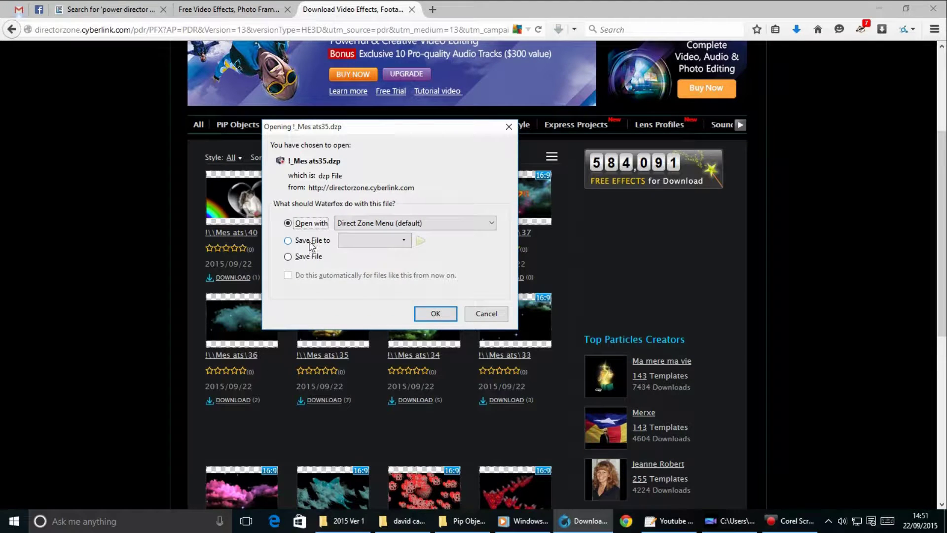
pyautogui.click(288, 256)
pyautogui.click(425, 313)
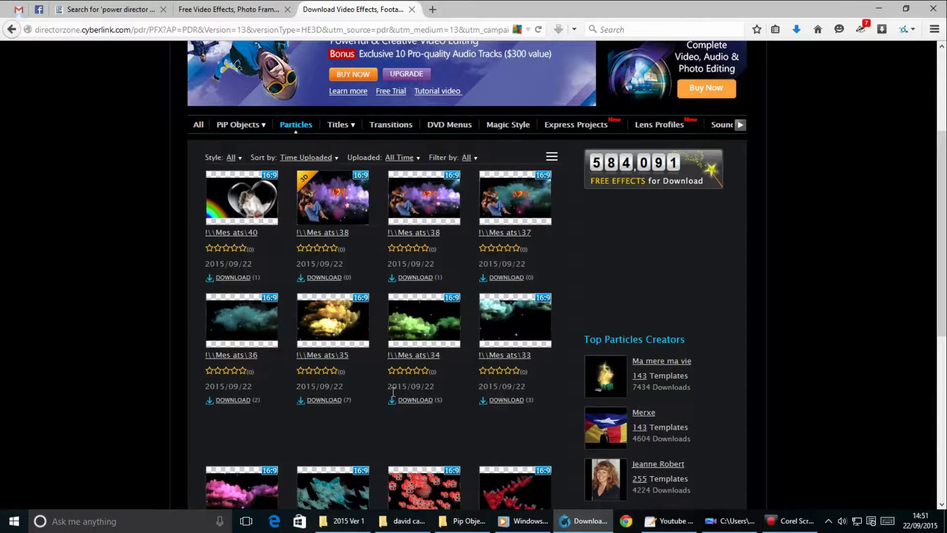
pyautogui.click(416, 401)
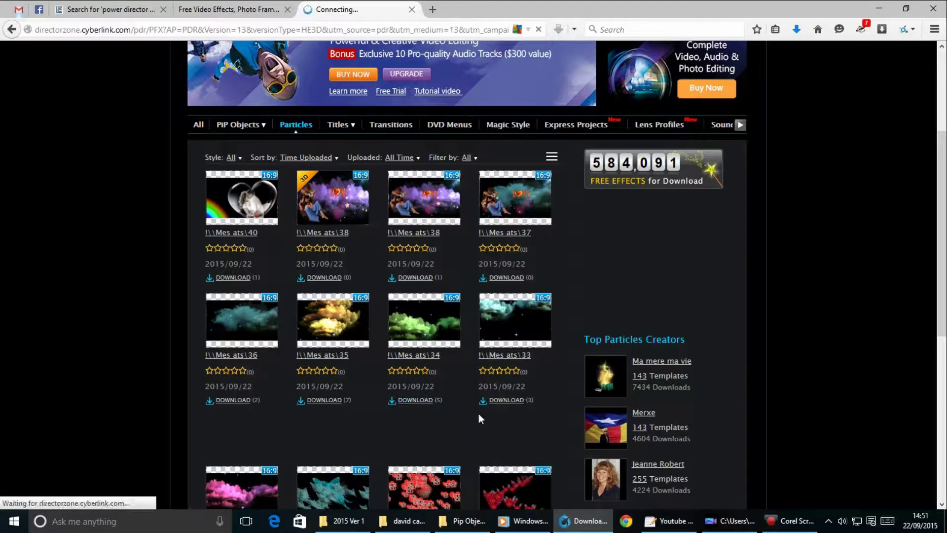
pyautogui.click(325, 260)
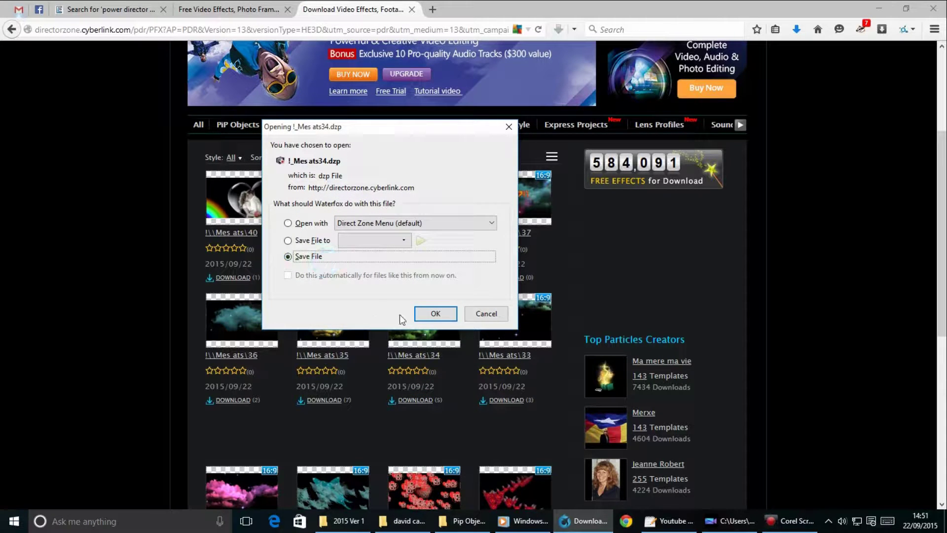
pyautogui.click(424, 315)
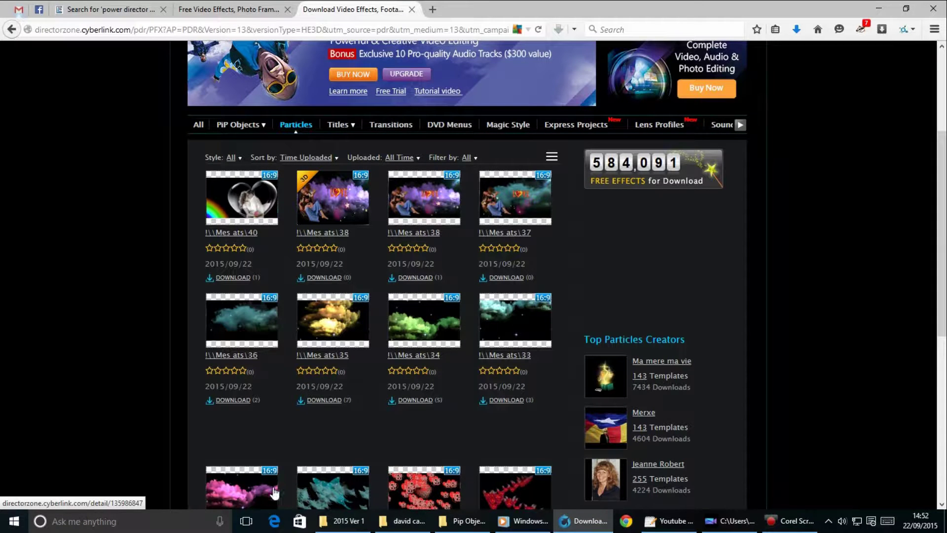
pyautogui.click(193, 521)
# In Downloads, cut the three !_Mes ats dzp files and R264821.
pyautogui.write('c:\\')
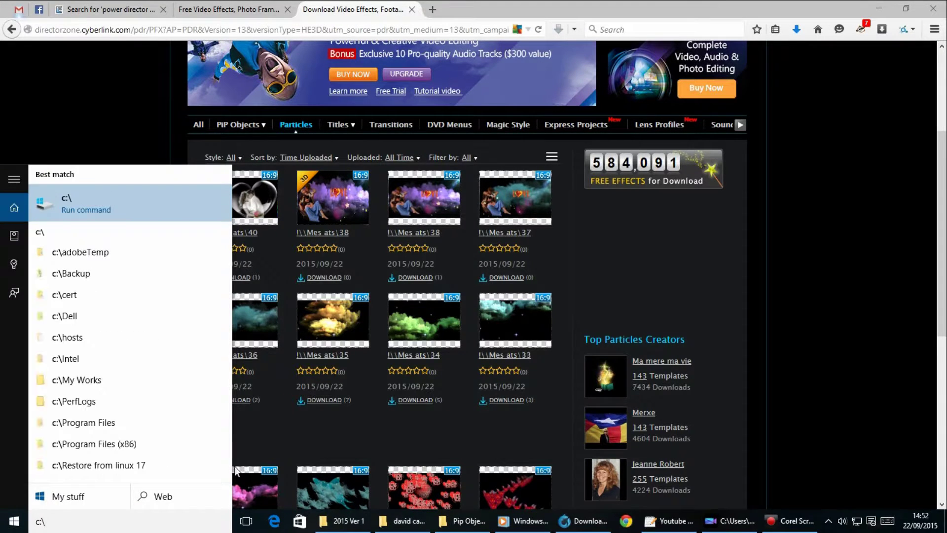
pyautogui.press('Return')
pyautogui.scroll(2, 236, 466)
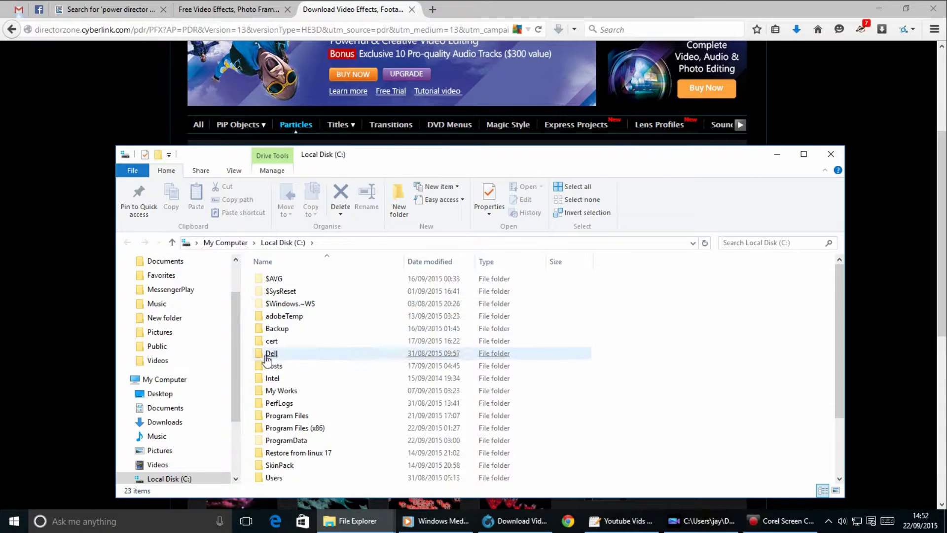
pyautogui.click(176, 421)
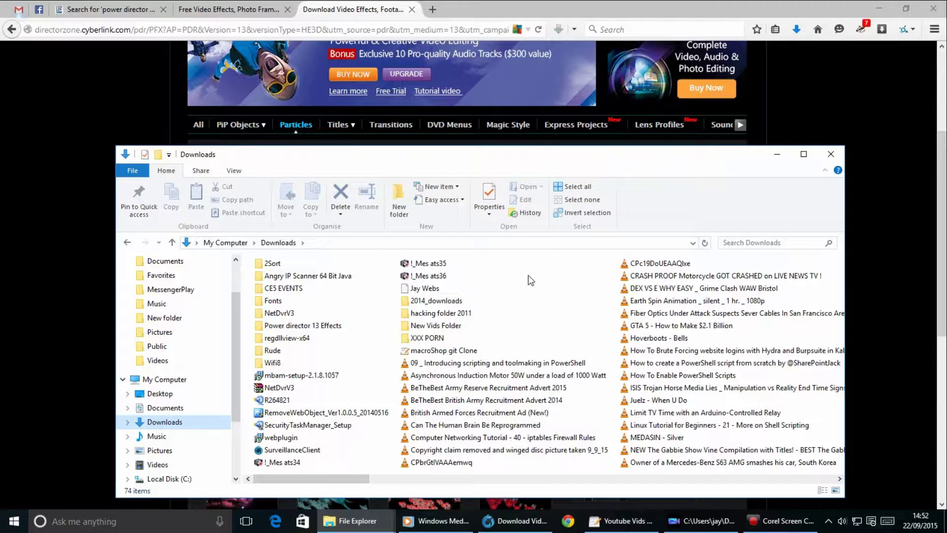
pyautogui.moveTo(475, 276); pyautogui.dragTo(410, 255)
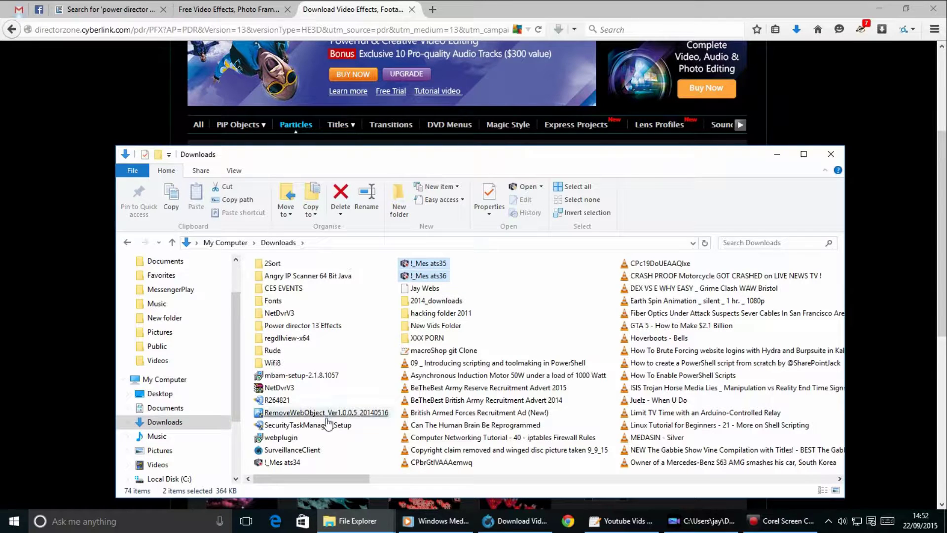
pyautogui.keyDown('ctrl'); pyautogui.click(295, 463); pyautogui.keyUp('ctrl')
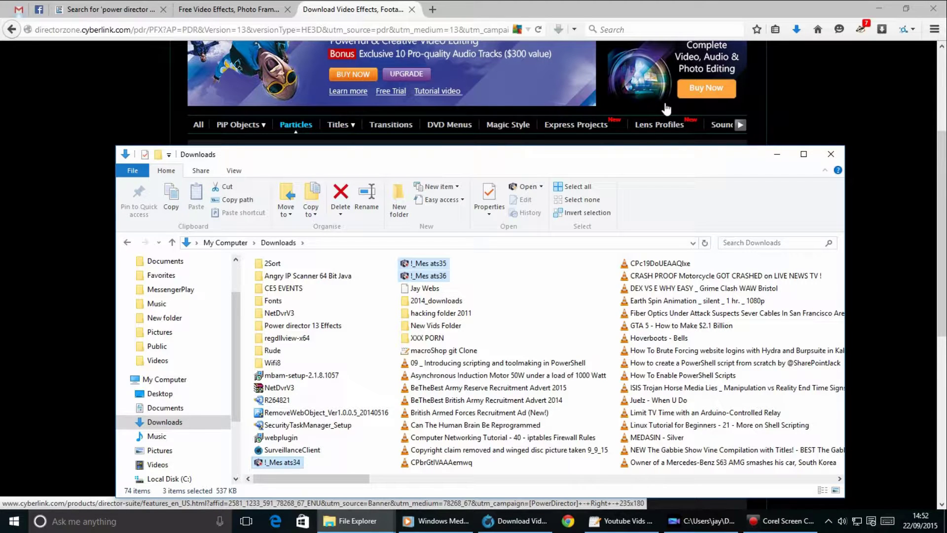
pyautogui.keyDown('ctrl'); pyautogui.click(277, 400); pyautogui.keyUp('ctrl')
pyautogui.hscroll(5, 744, 263)
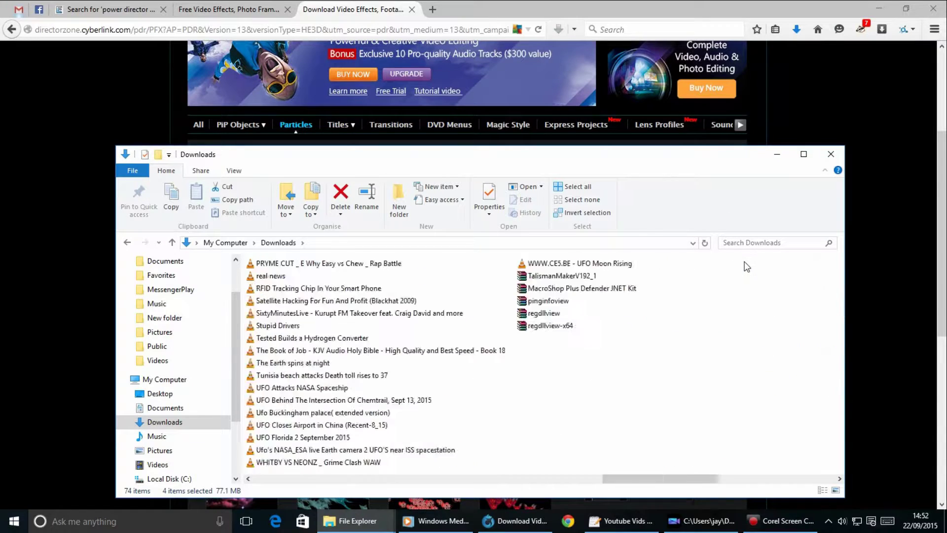
pyautogui.hscroll(-5, 744, 262)
pyautogui.rightClick(427, 258)
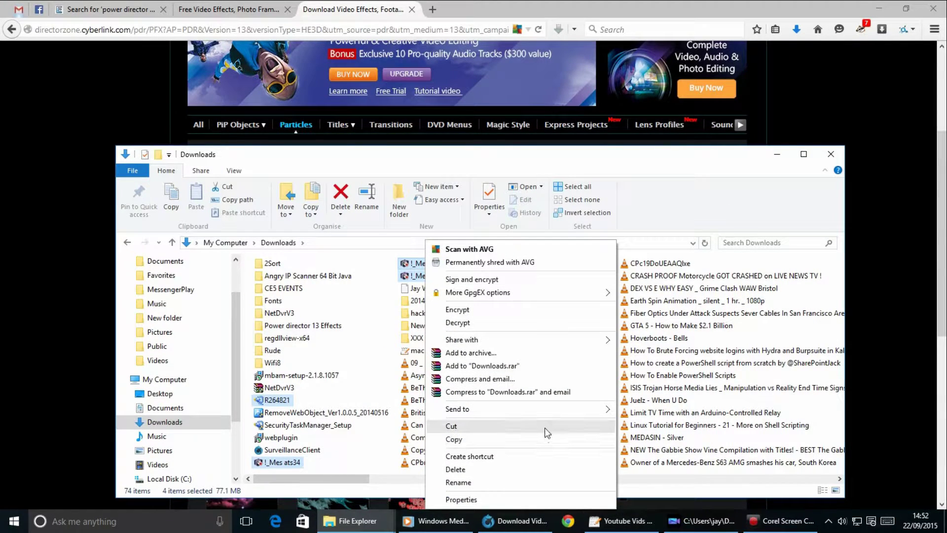
pyautogui.click(546, 427)
# Create a PARTICLES folder in Power director 13 Effects and paste the files into it.
pyautogui.moveTo(351, 530)
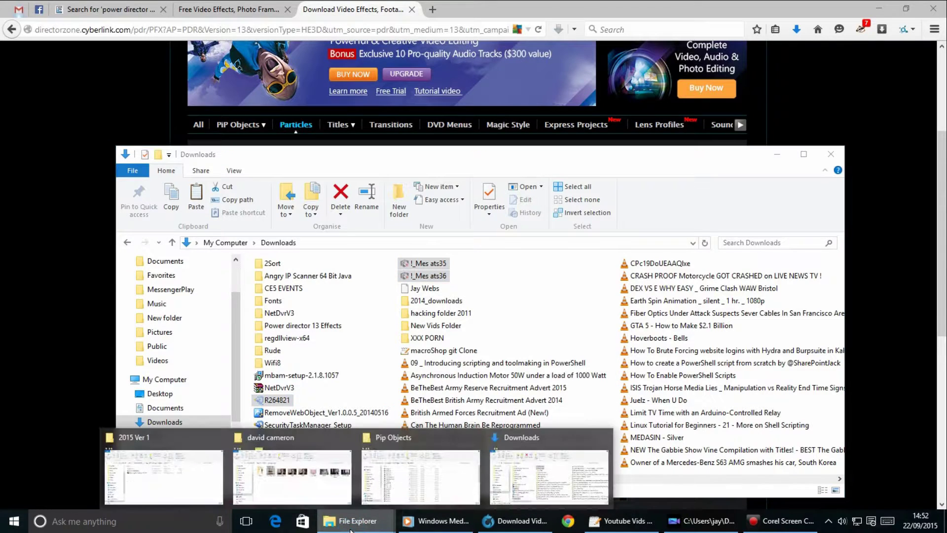
pyautogui.click(424, 486)
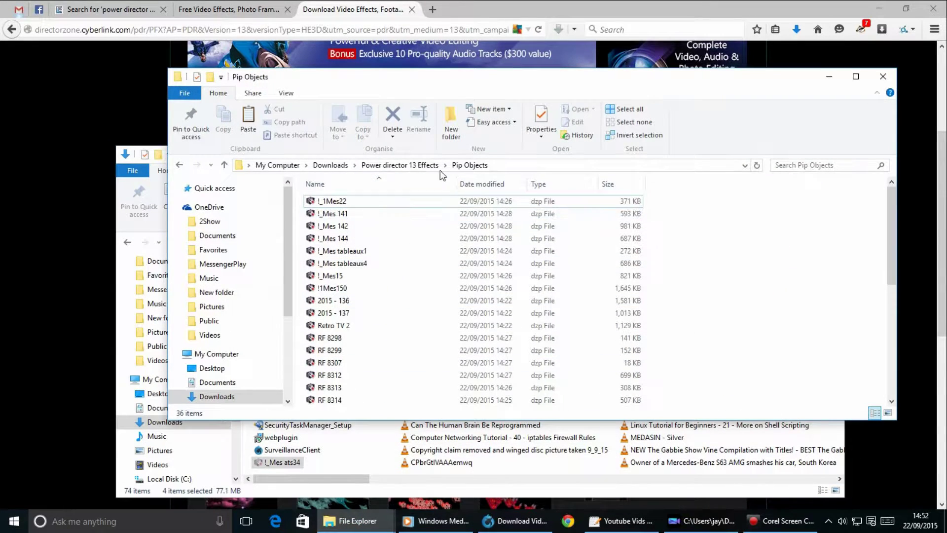
pyautogui.click(423, 165)
pyautogui.rightClick(581, 358)
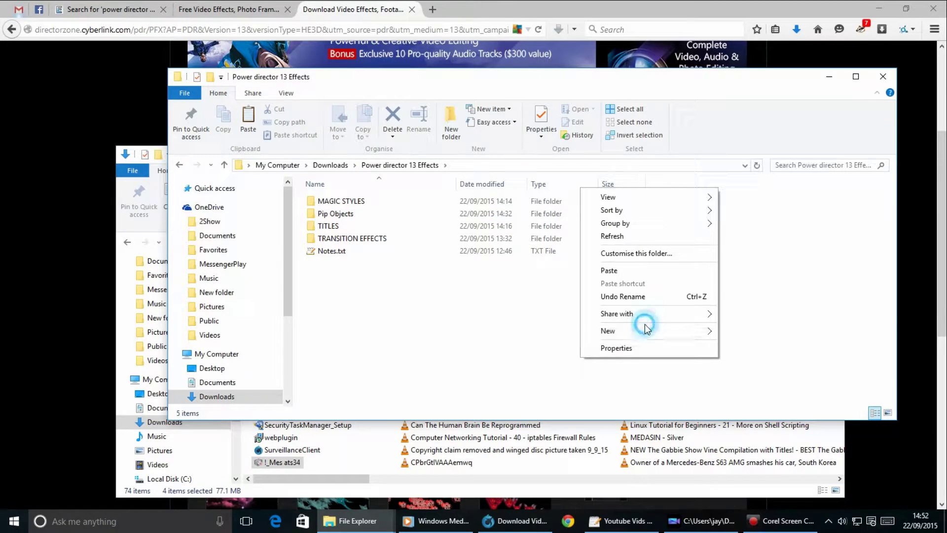
pyautogui.click(647, 328)
pyautogui.click(753, 332)
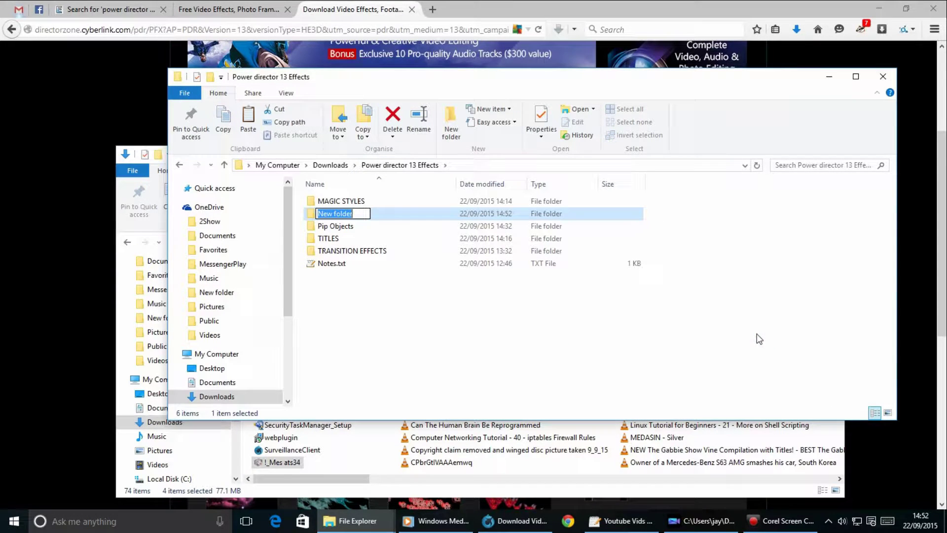
pyautogui.write('PARTICLES')
pyautogui.press('Return')
pyautogui.press('Return')
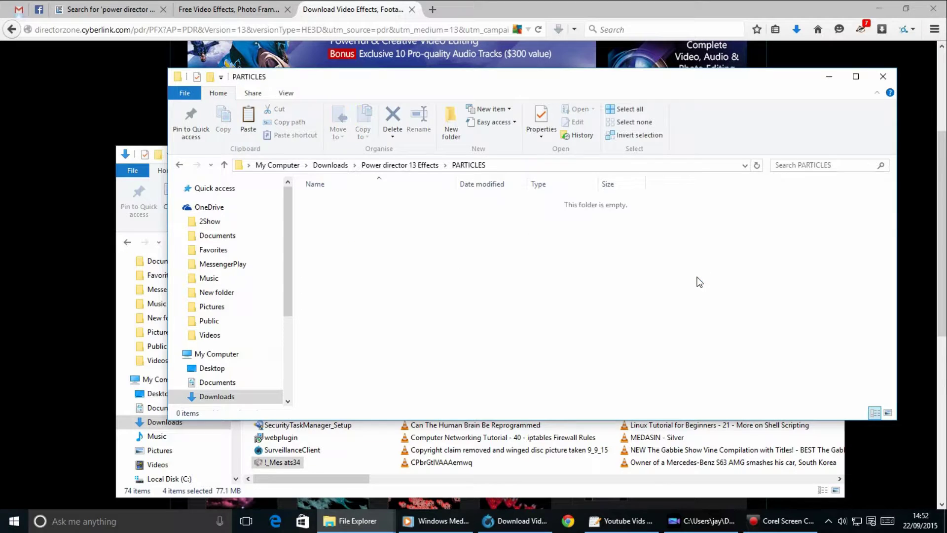
pyautogui.hotkey('ctrl', 'v')
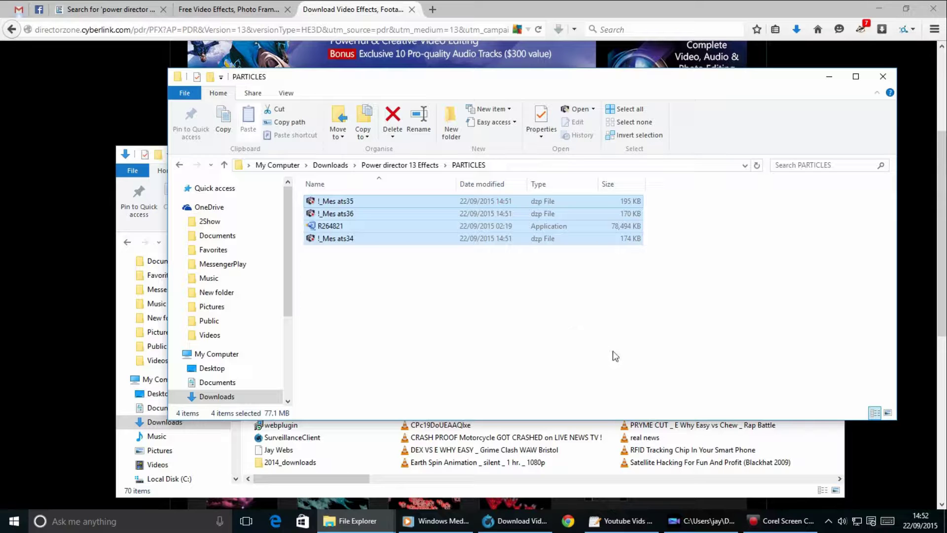
# Install the three !_Mes ats particle templates from PARTICLES, excluding R264821, confirming each installation.
pyautogui.click(723, 527)
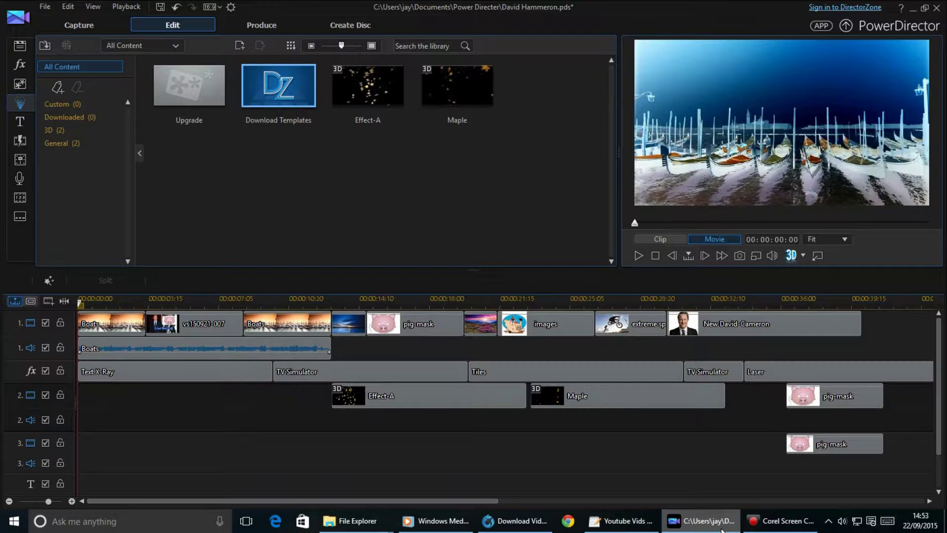
pyautogui.moveTo(777, 526)
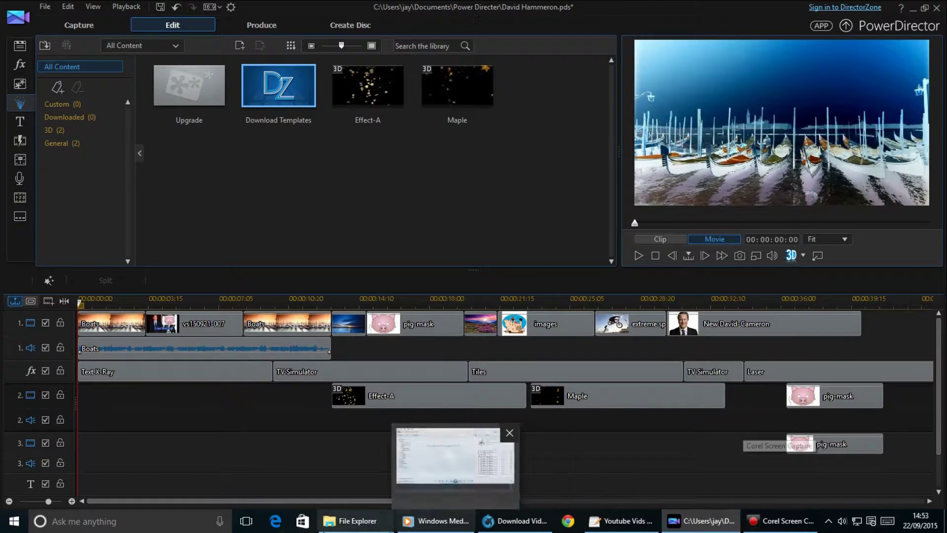
pyautogui.moveTo(354, 528)
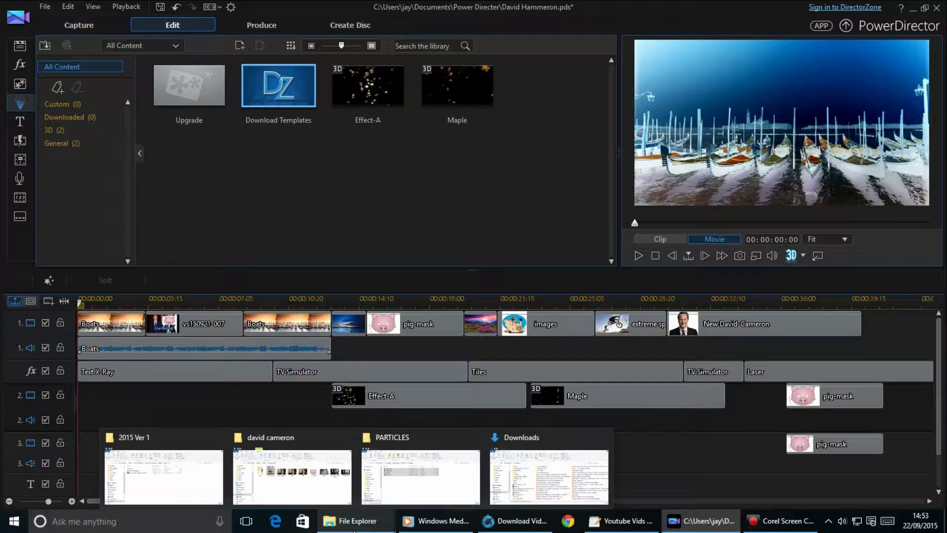
pyautogui.click(419, 473)
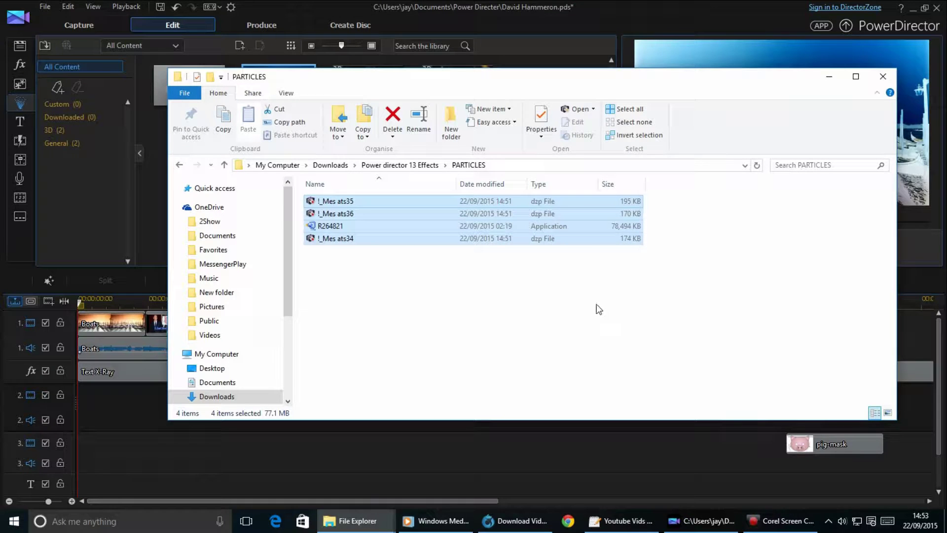
pyautogui.keyDown('ctrl'); pyautogui.click(332, 226); pyautogui.keyUp('ctrl')
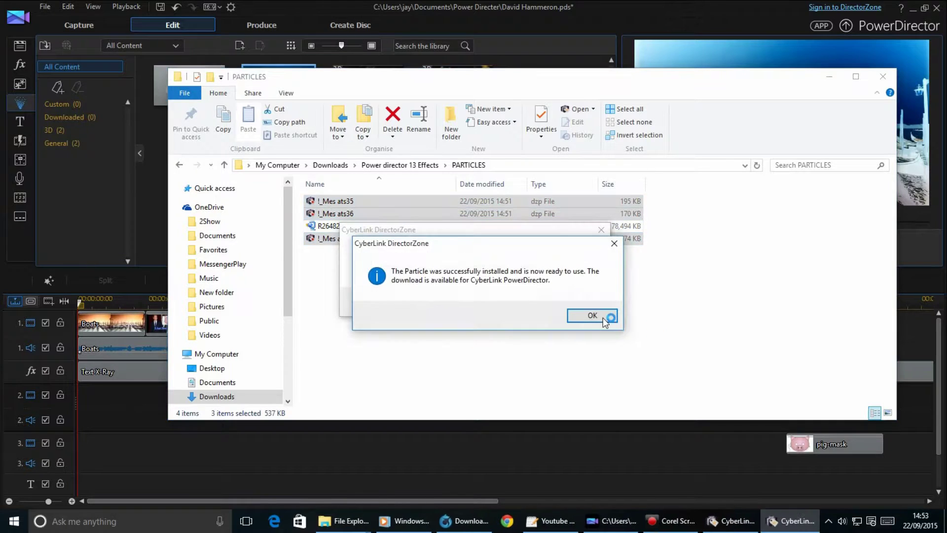
pyautogui.click(615, 329)
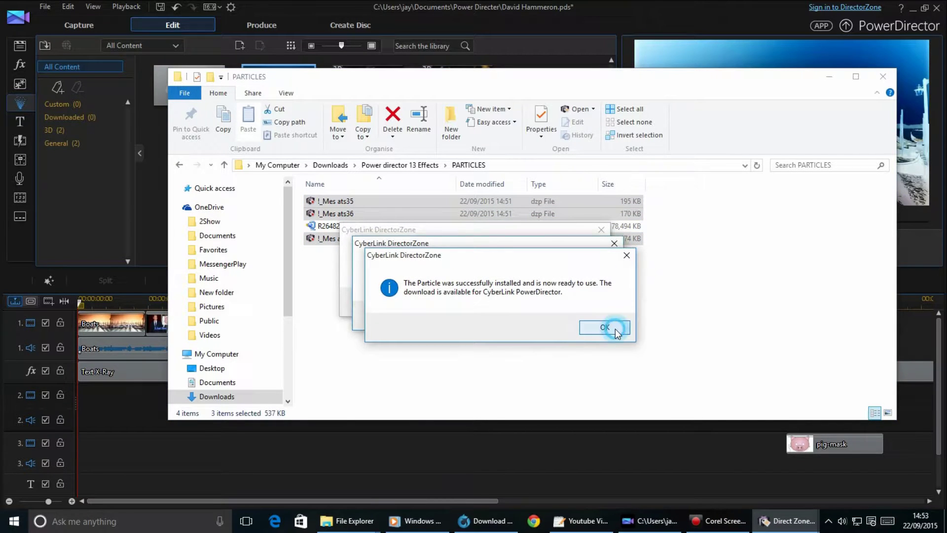
pyautogui.click(594, 316)
pyautogui.click(582, 302)
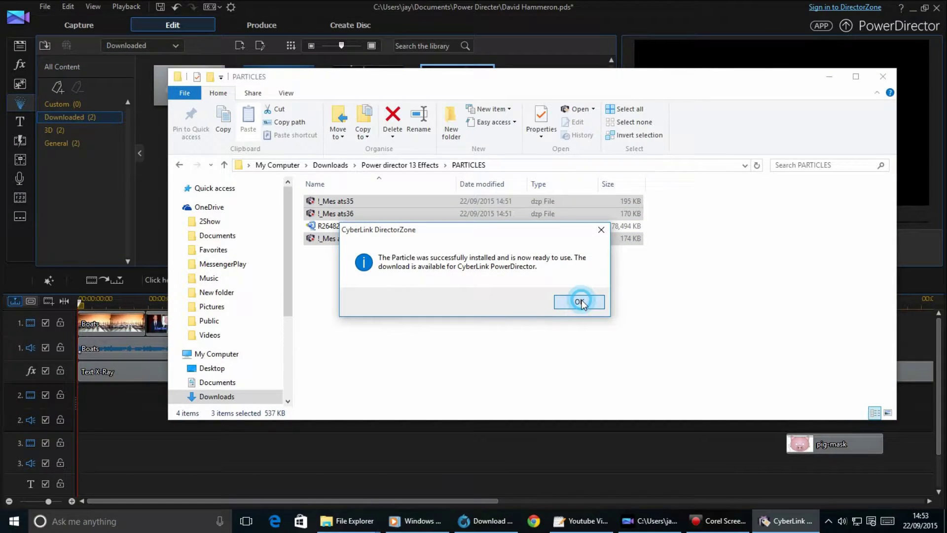
pyautogui.click(829, 77)
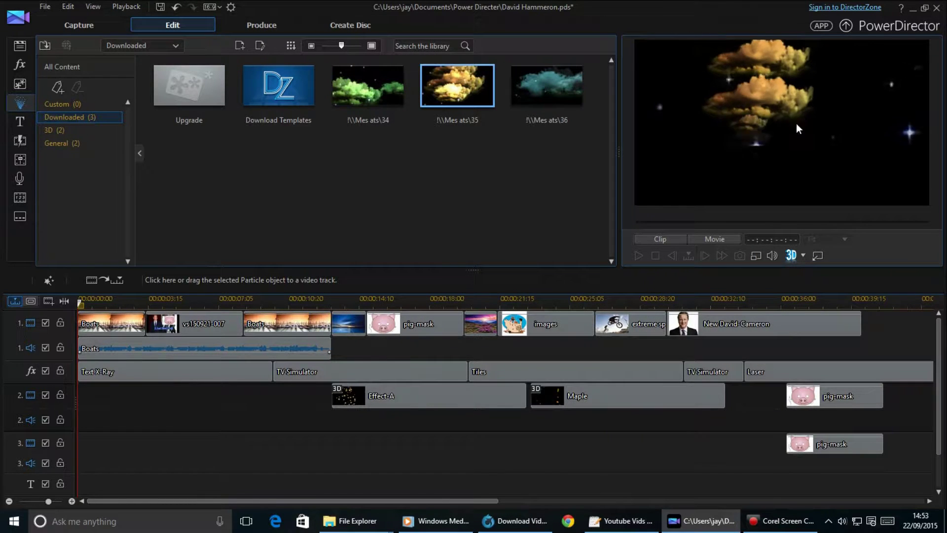
# Place Mes ats\35 on video track 3, preview the ending, and browse title templates.
pyautogui.moveTo(450, 120); pyautogui.dragTo(585, 420)
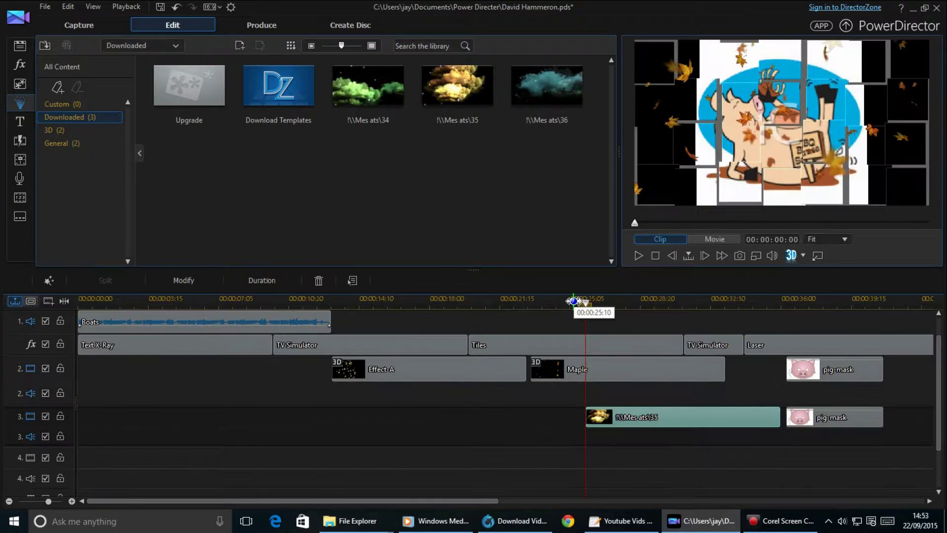
pyautogui.click(639, 256)
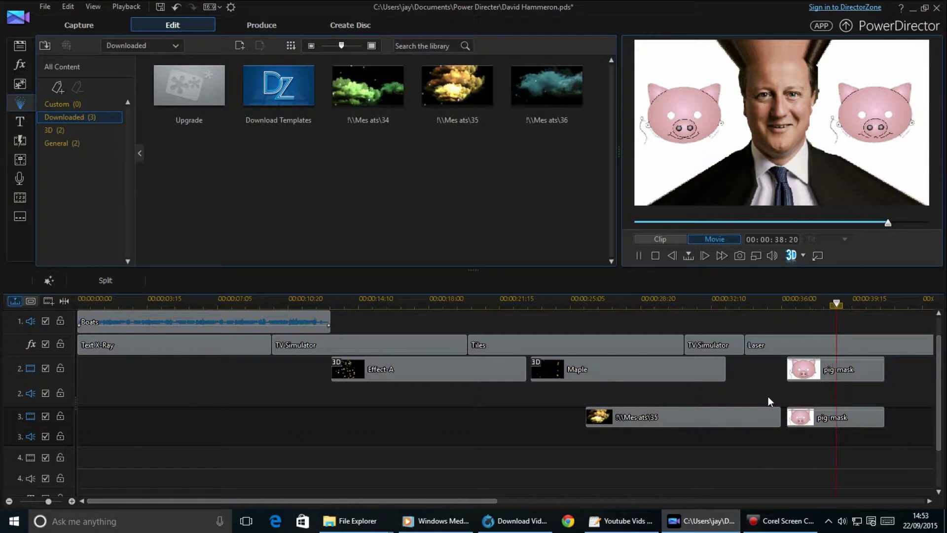
pyautogui.click(638, 256)
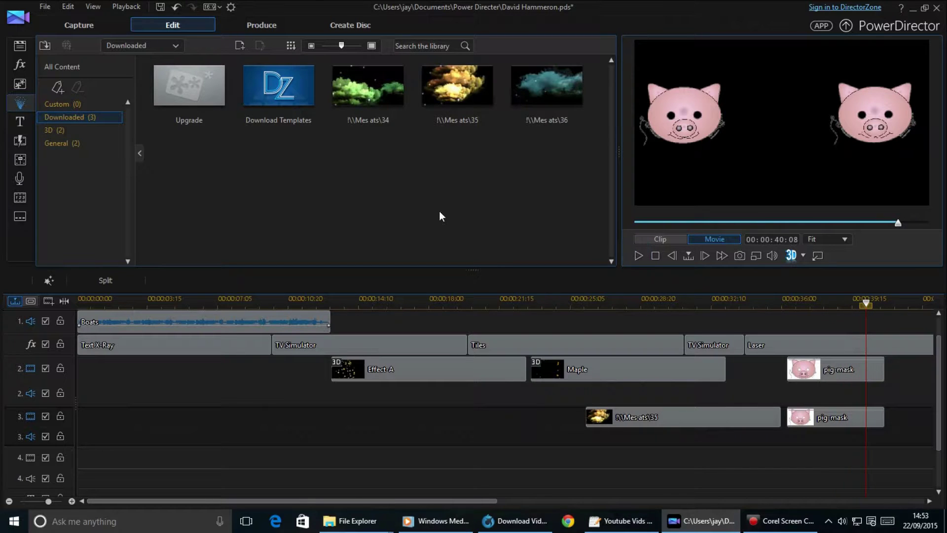
pyautogui.click(20, 122)
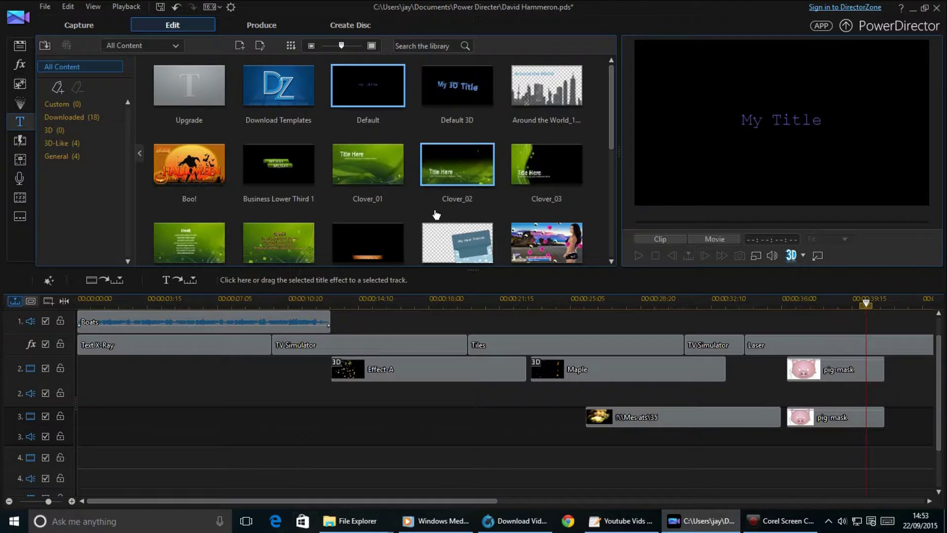
pyautogui.scroll(-5, 590, 143)
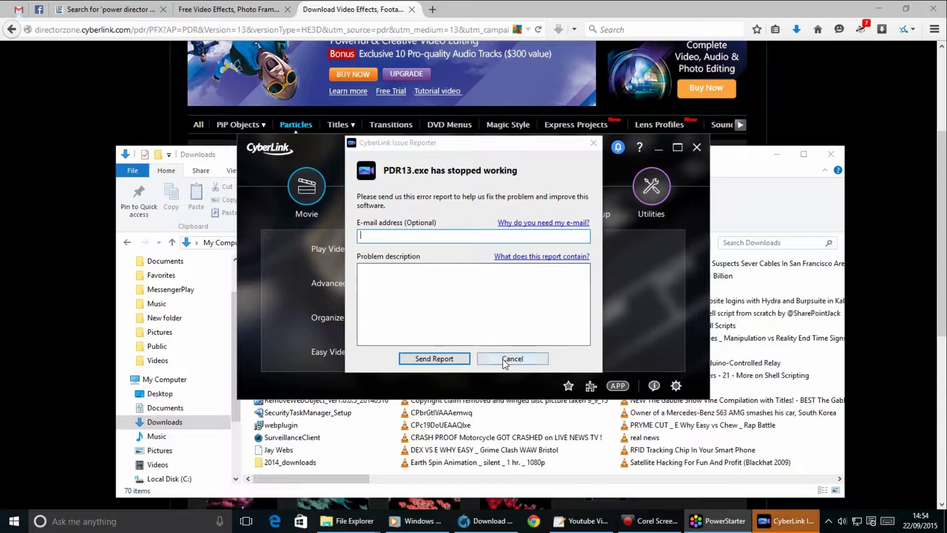
# Cancel the crash report and bring up Media Suite's Movie > Video tasks.
pyautogui.click(503, 359)
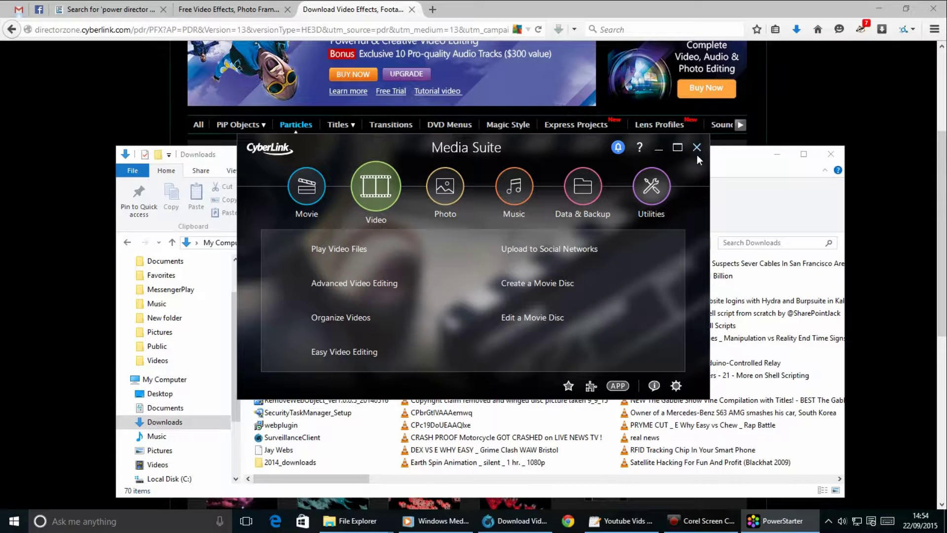
pyautogui.click(284, 207)
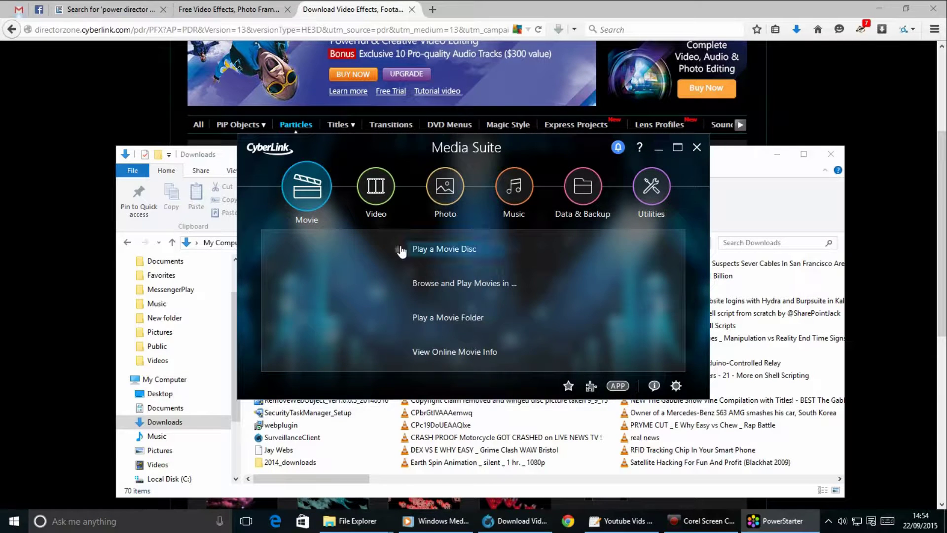
pyautogui.click(377, 203)
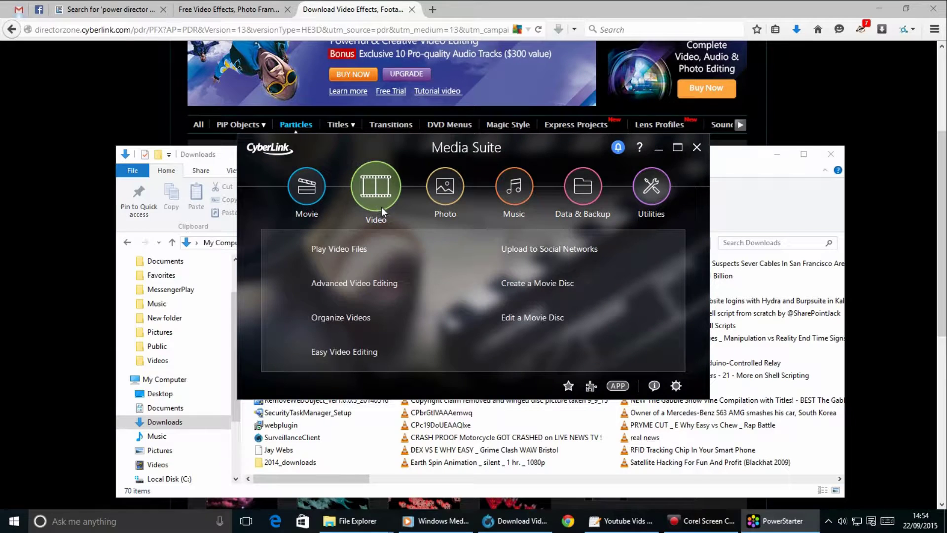
# Launch Advanced Video Editing and accept recovery of the auto-saved PowerDirector project.
pyautogui.click(348, 285)
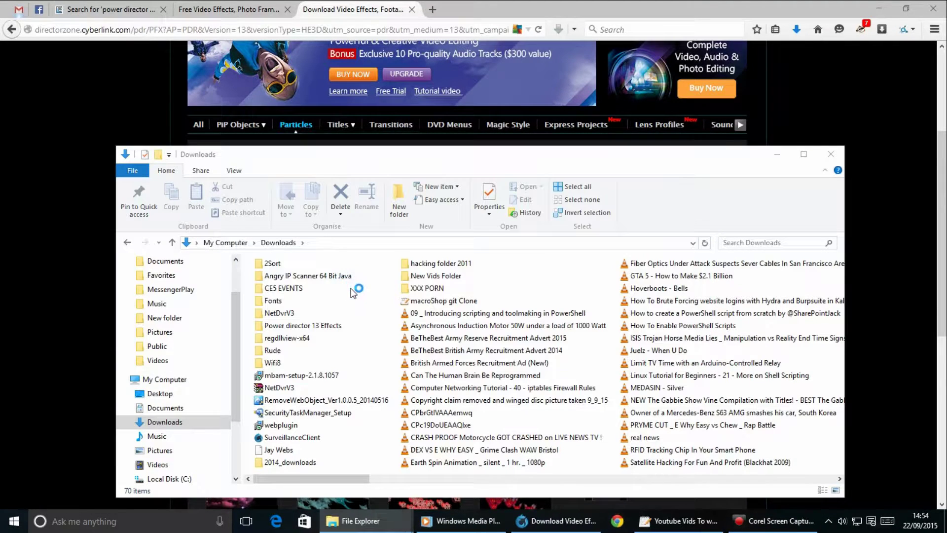
pyautogui.click(777, 154)
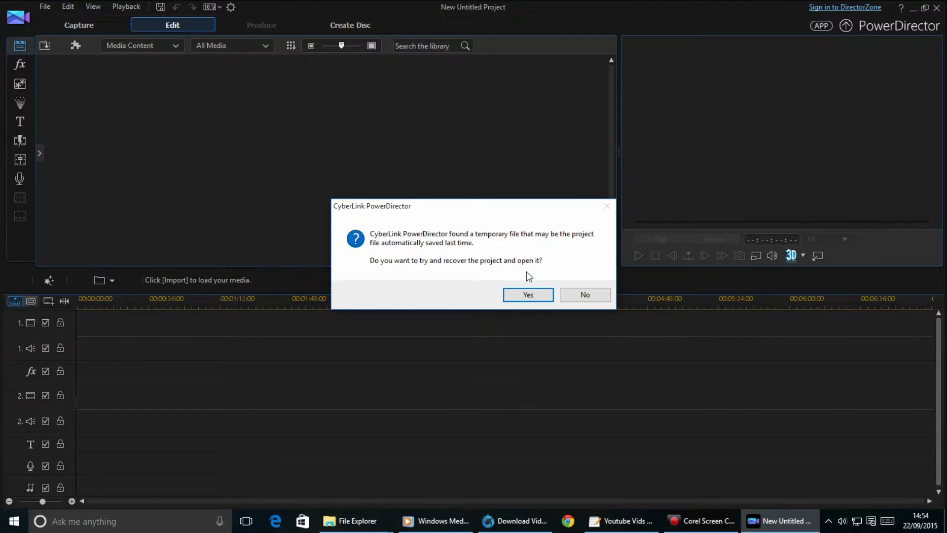
pyautogui.click(533, 294)
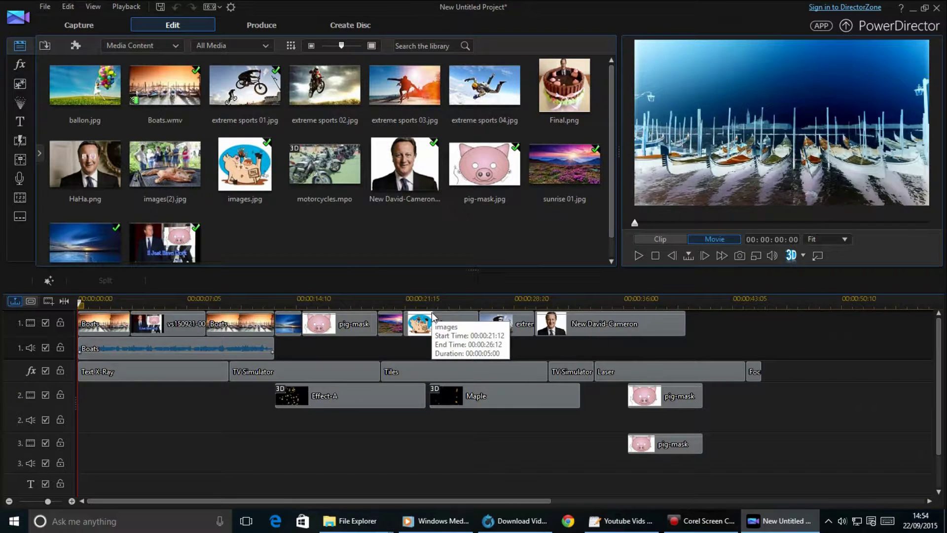
# Play the recovered timeline from 27:14 to the pig-mask ending to check it.
pyautogui.click(494, 302)
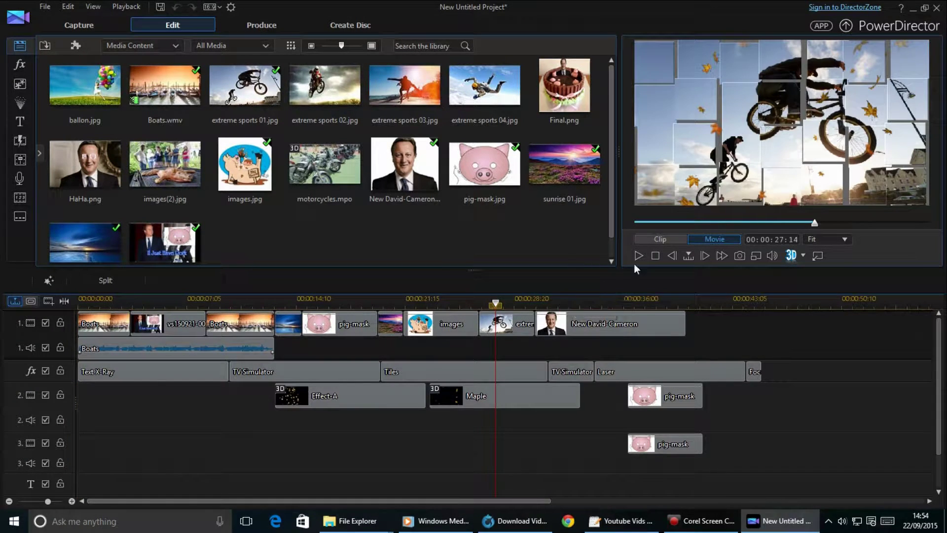
pyautogui.click(638, 256)
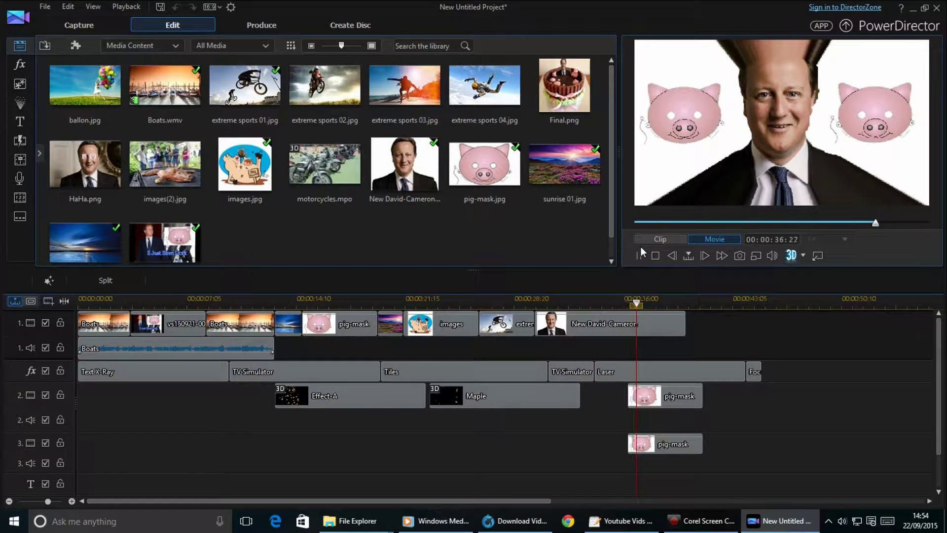
pyautogui.click(638, 256)
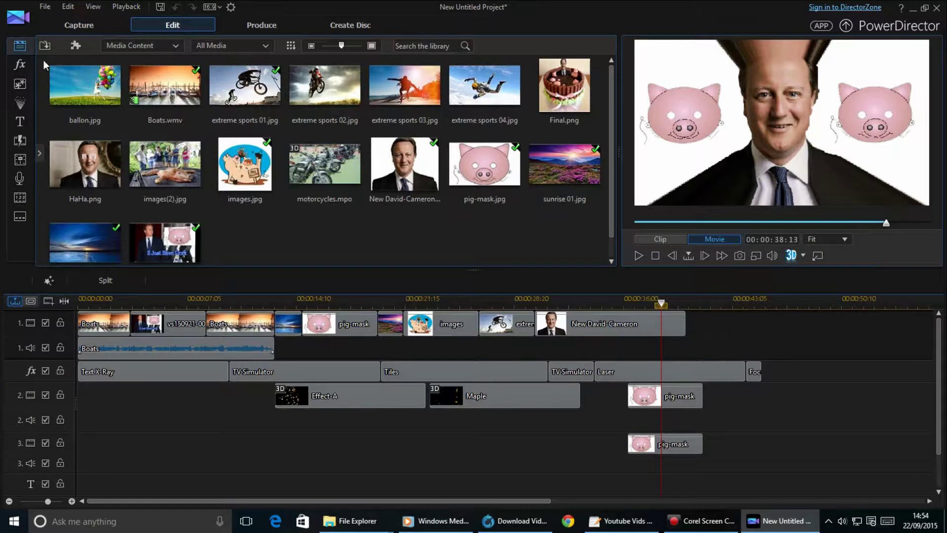
# Place the Mes ats\35 particle on track 3, spanning 17:15 to 27:15.
pyautogui.click(19, 65)
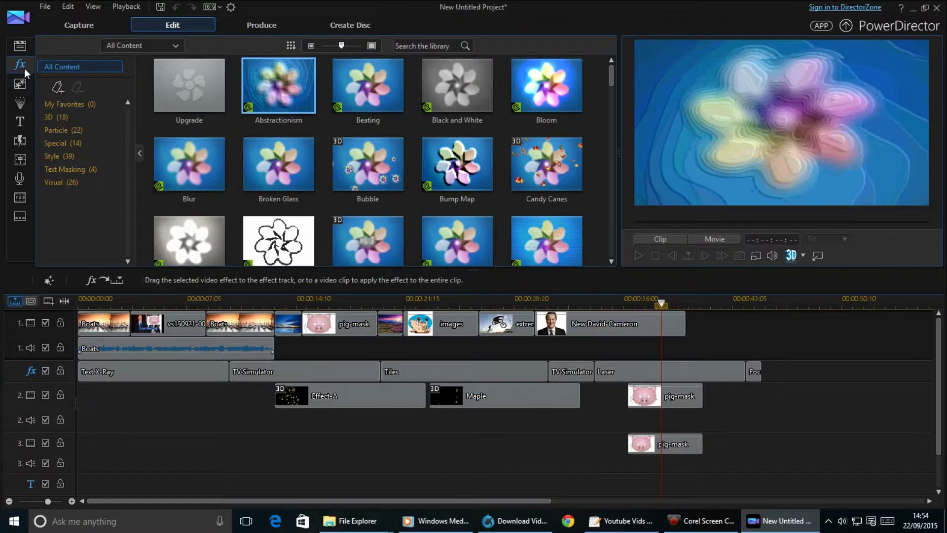
pyautogui.click(19, 84)
pyautogui.scroll(-10, 252, 150)
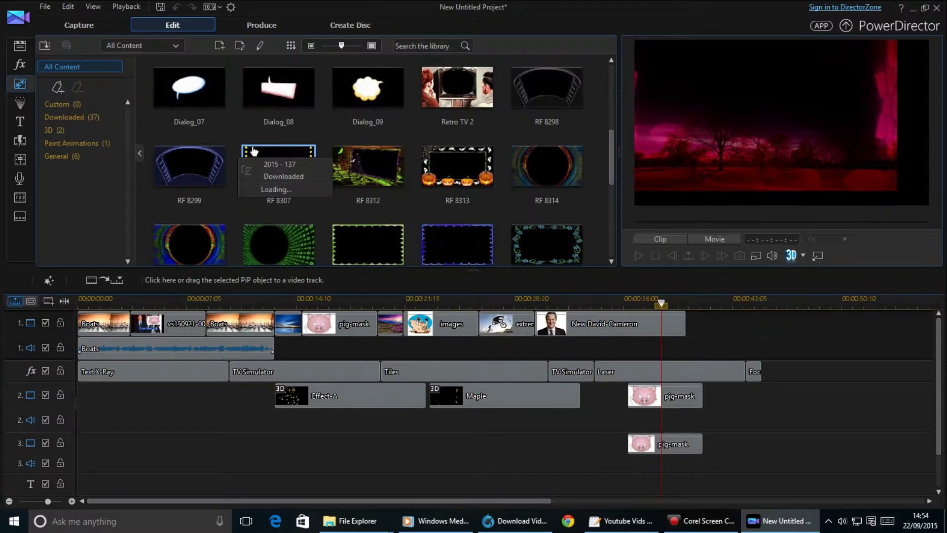
pyautogui.scroll(-1, 253, 151)
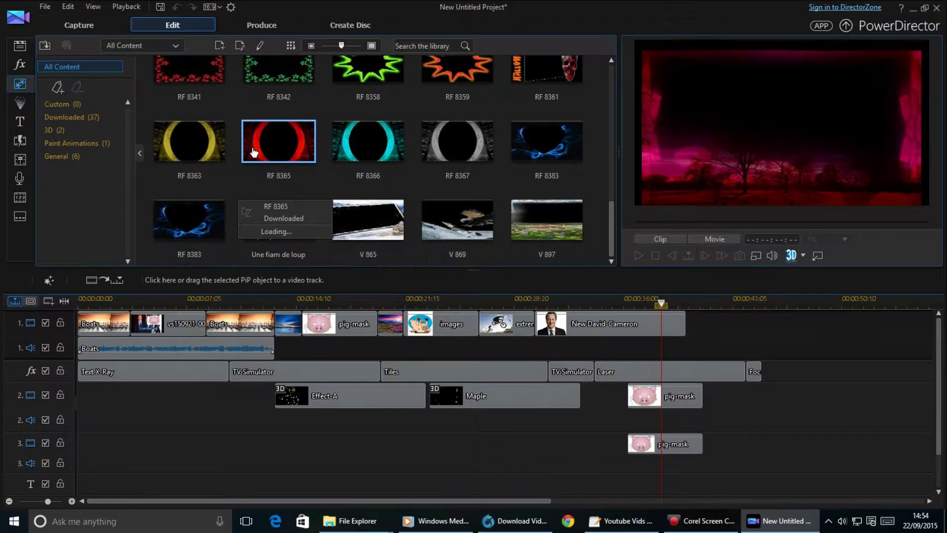
pyautogui.scroll(10, 375, 218)
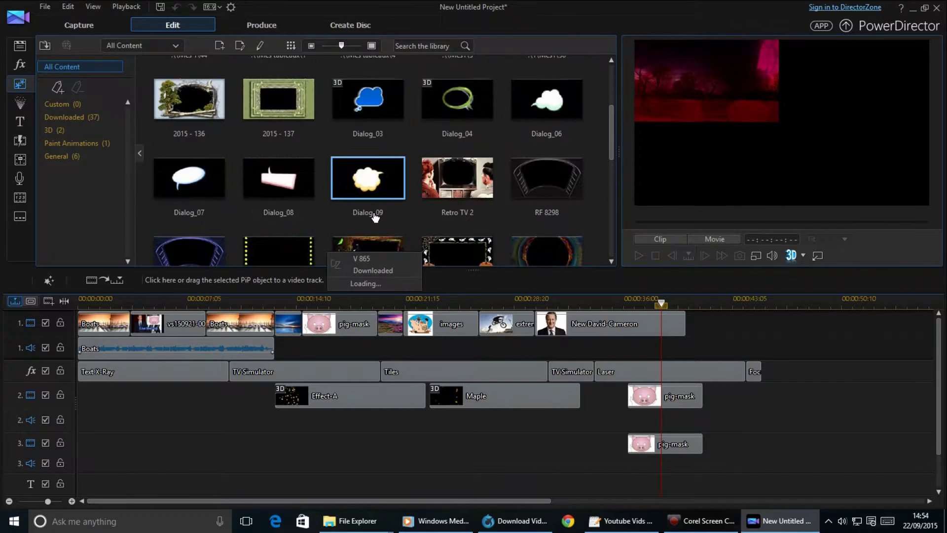
pyautogui.click(20, 102)
pyautogui.moveTo(452, 92); pyautogui.dragTo(345, 440)
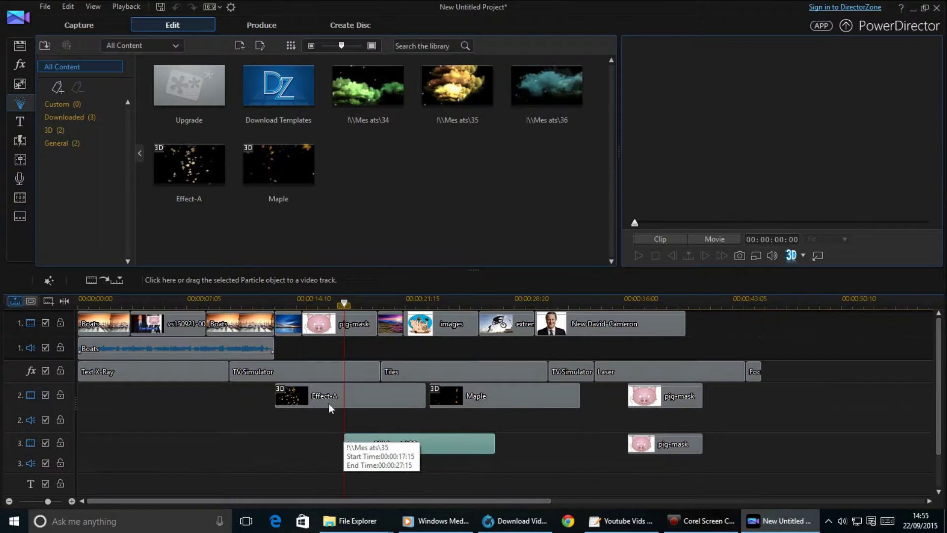
# Overwrite track 3 at 27:16 with the Mes ats\34 particle after ats35.
pyautogui.click(368, 303)
pyautogui.moveTo(377, 310); pyautogui.dragTo(651, 271)
pyautogui.click(665, 444)
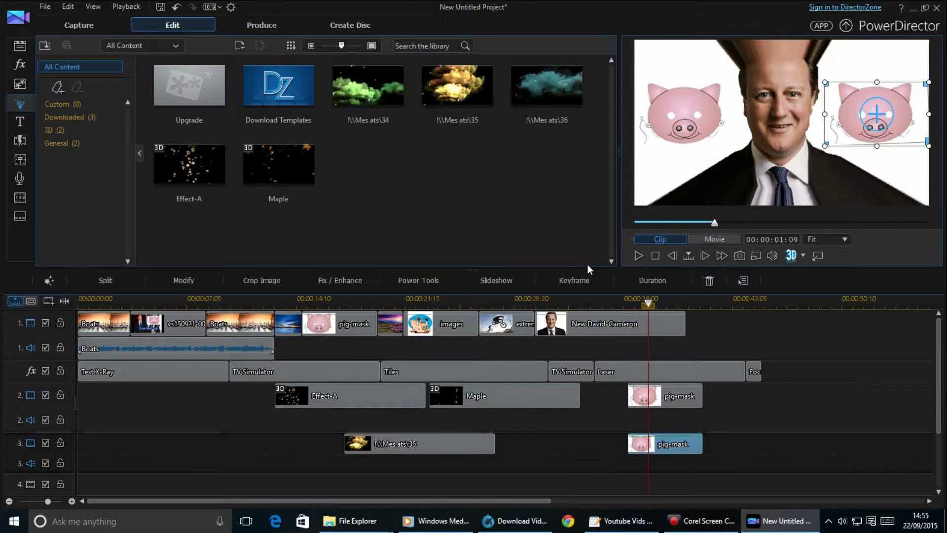
pyautogui.moveTo(368, 85); pyautogui.dragTo(496, 438)
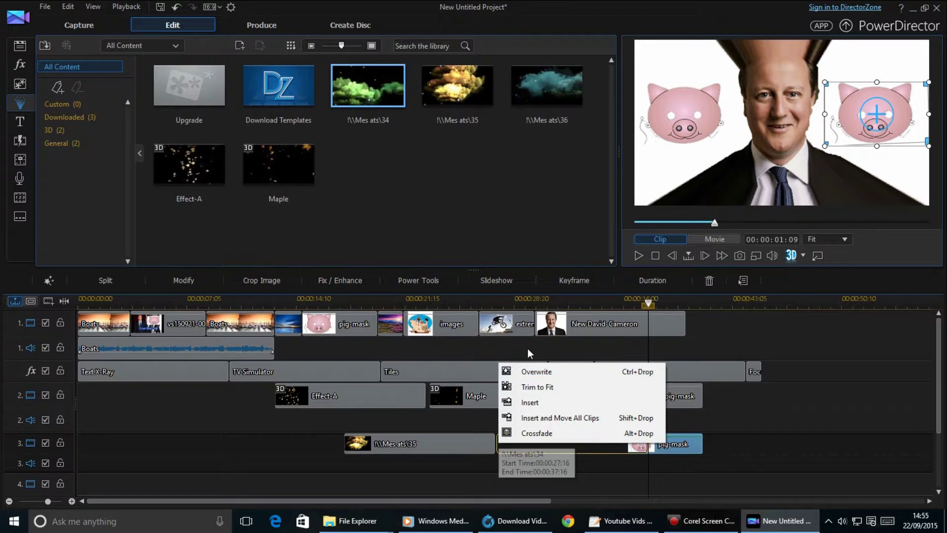
pyautogui.click(524, 372)
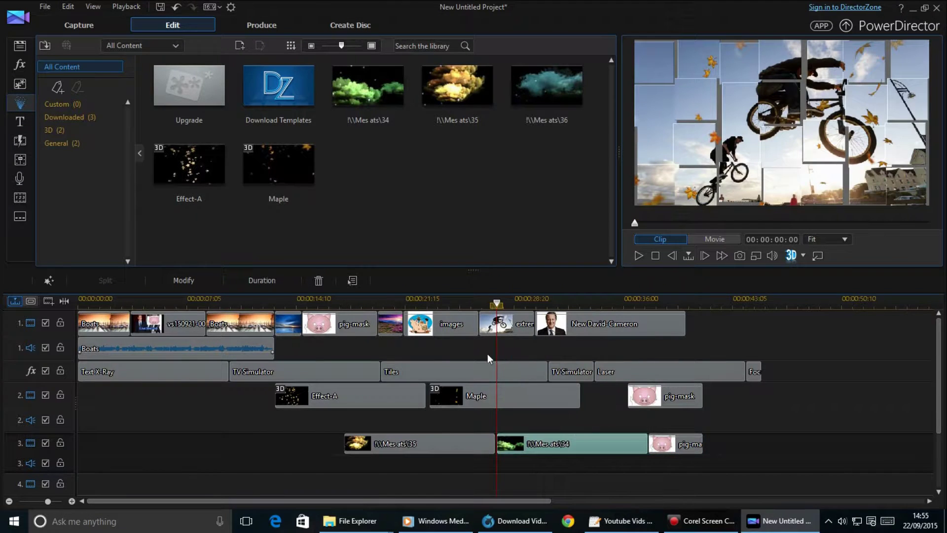
# Zoom the timeline out, play to check the particles, and place Effect-A on track 4.
pyautogui.moveTo(295, 297); pyautogui.dragTo(289, 298)
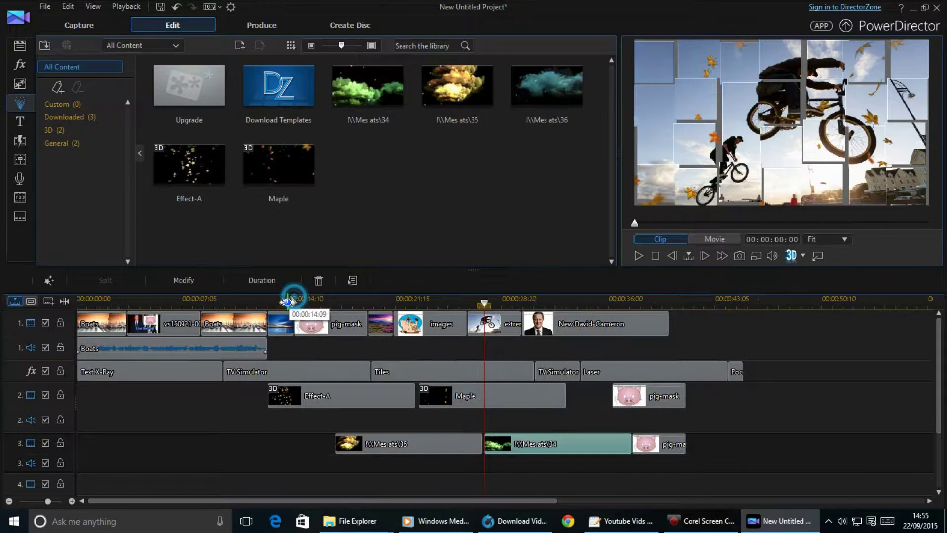
pyautogui.click(636, 256)
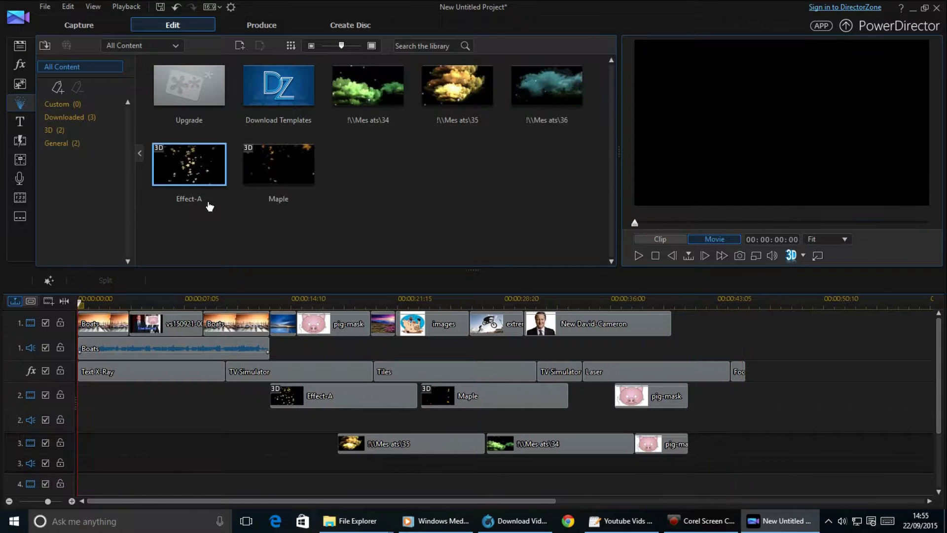
pyautogui.moveTo(197, 192); pyautogui.dragTo(412, 485)
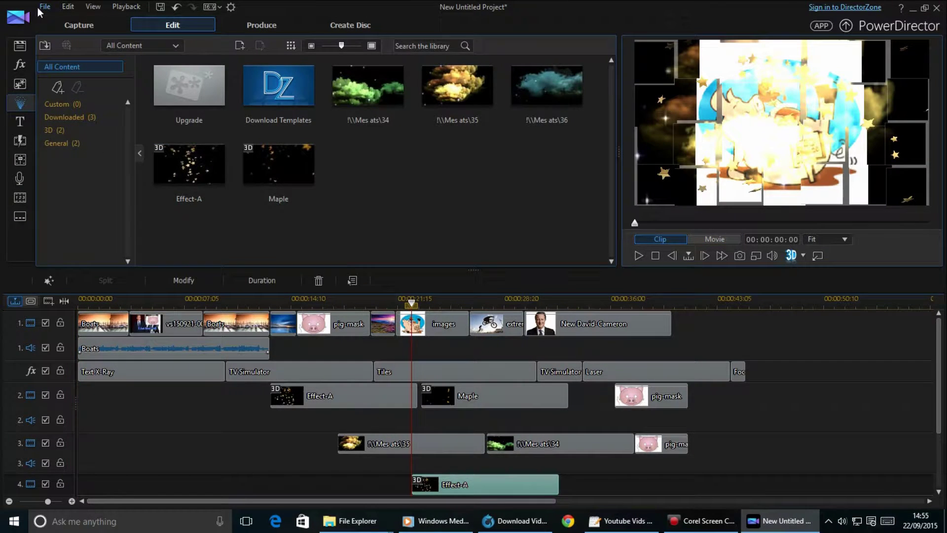
# Save the project over the existing .pds project file in Documents, confirming the replace.
pyautogui.click(41, 8)
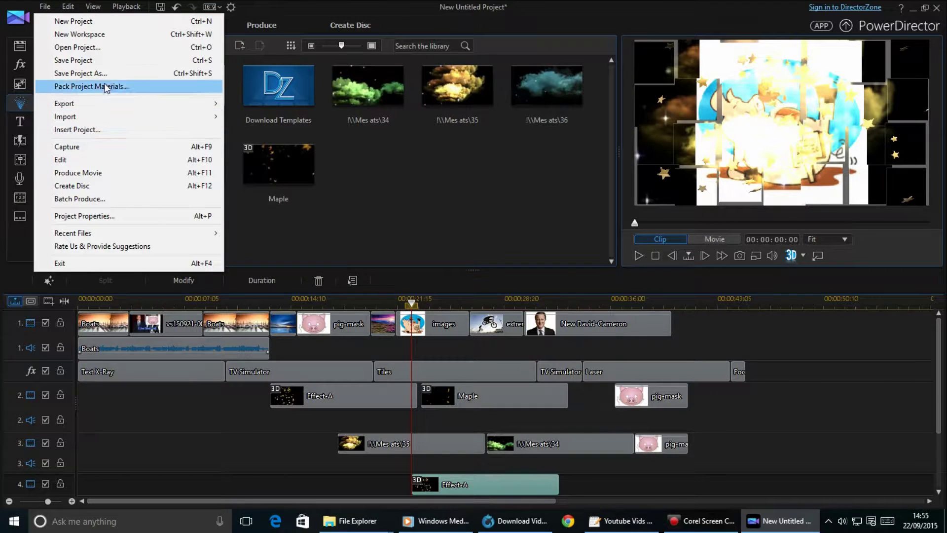
pyautogui.click(118, 64)
pyautogui.doubleClick(439, 188)
pyautogui.click(513, 265)
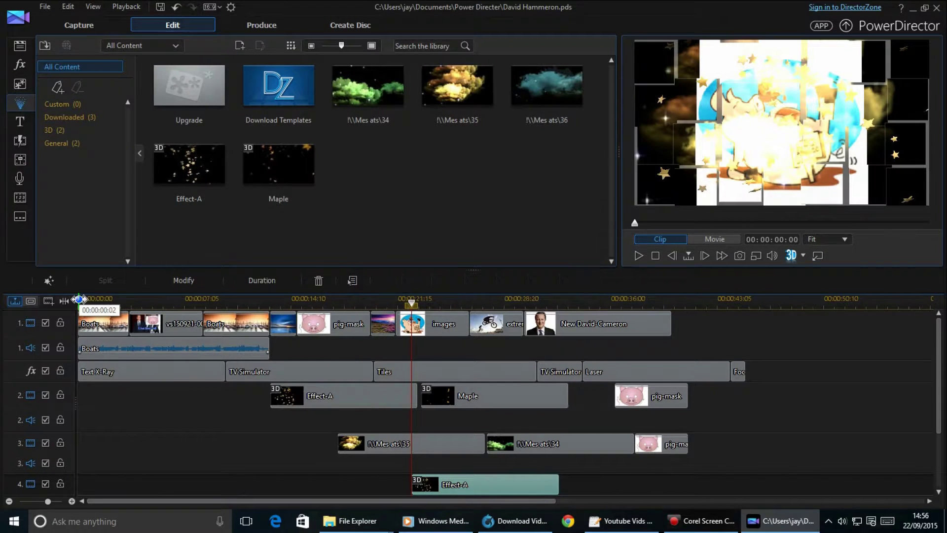
pyautogui.click(20, 121)
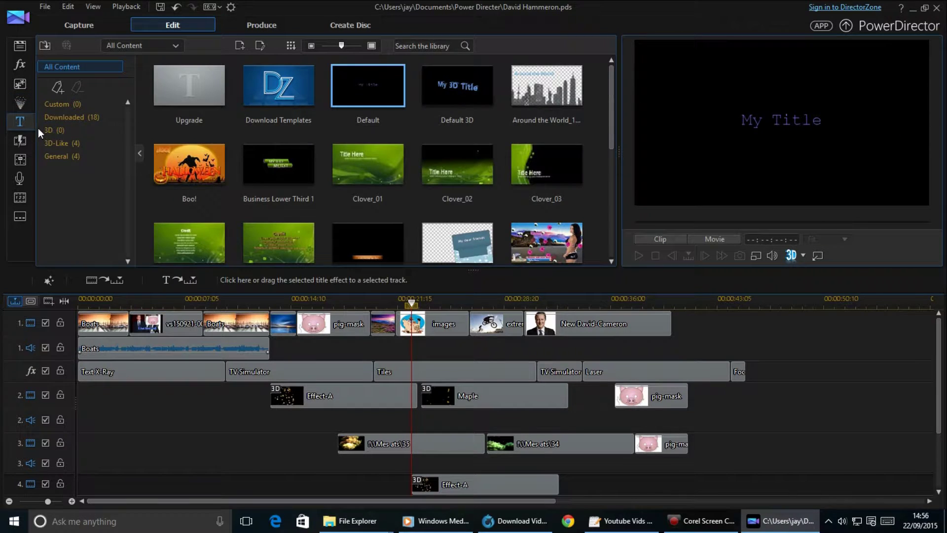
# Drop the Light Lower Third title at the start of track 3 and open it in Title Designer.
pyautogui.scroll(-5, 486, 224)
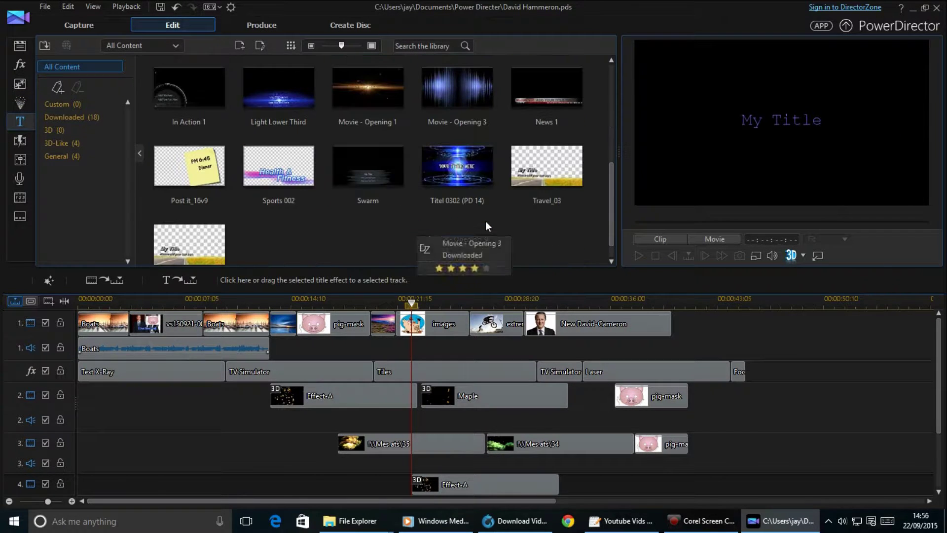
pyautogui.click(290, 105)
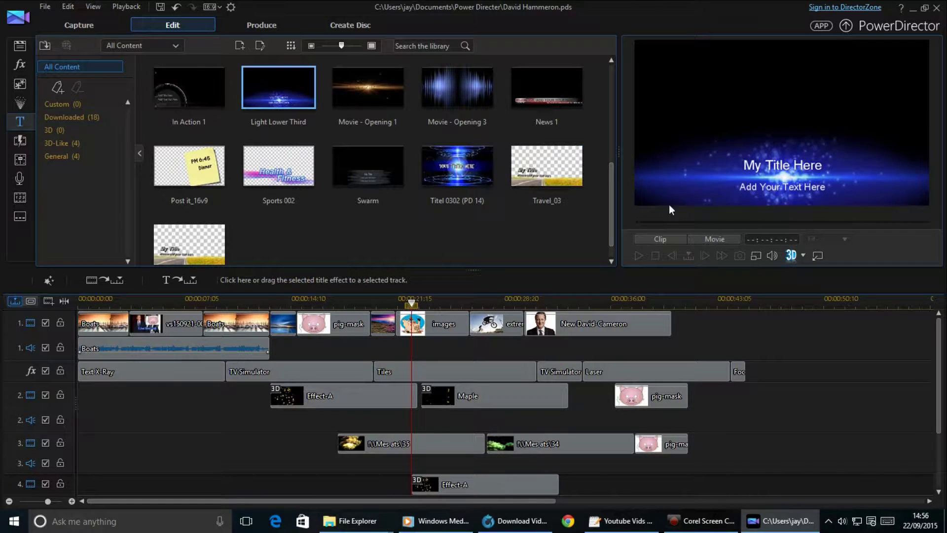
pyautogui.moveTo(284, 91); pyautogui.dragTo(116, 449)
pyautogui.click(137, 442)
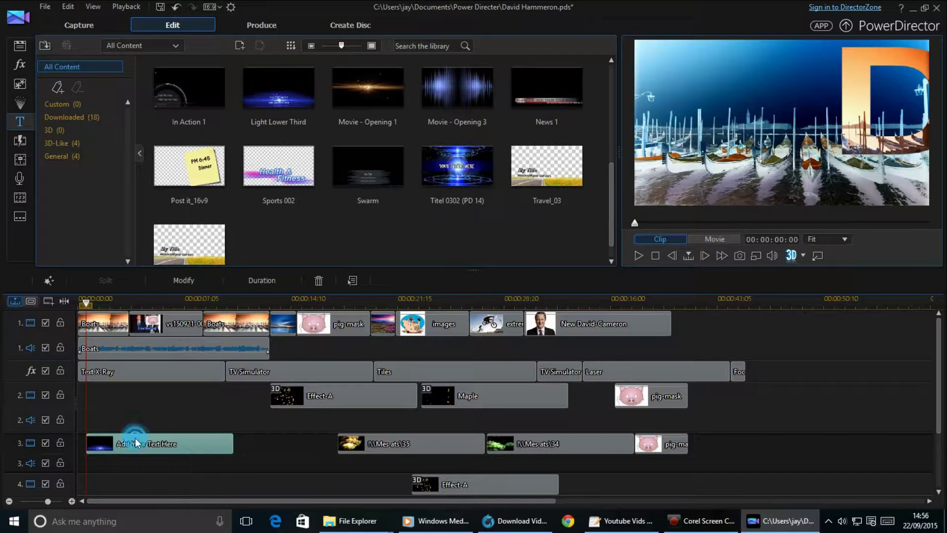
pyautogui.doubleClick(165, 445)
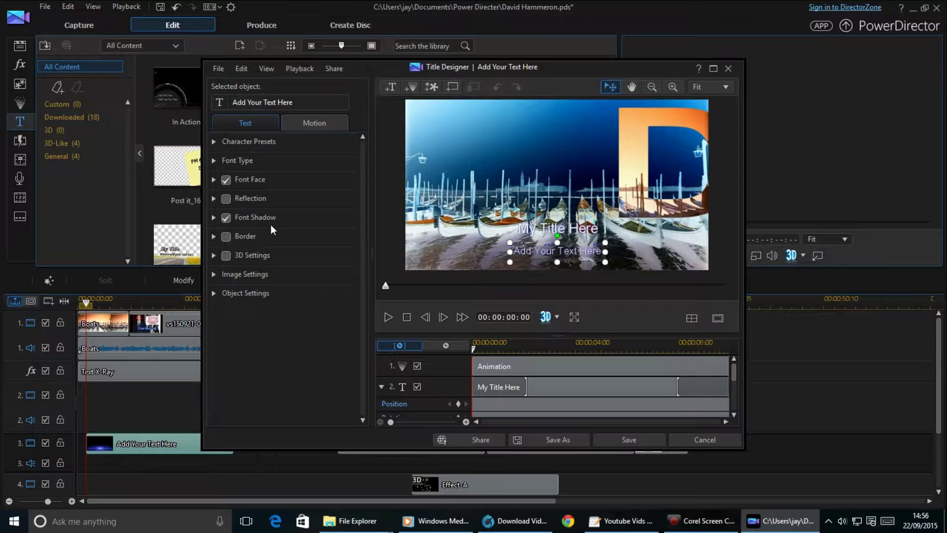
# Replace the subtitle placeholder with the person's full name and fix a typo in the surname.
pyautogui.moveTo(288, 102); pyautogui.dragTo(212, 90)
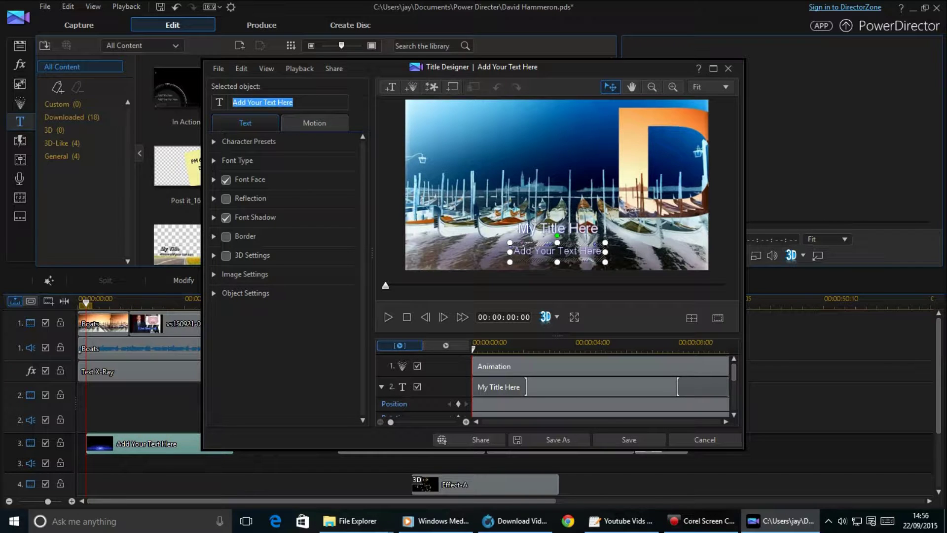
pyautogui.write('Da')
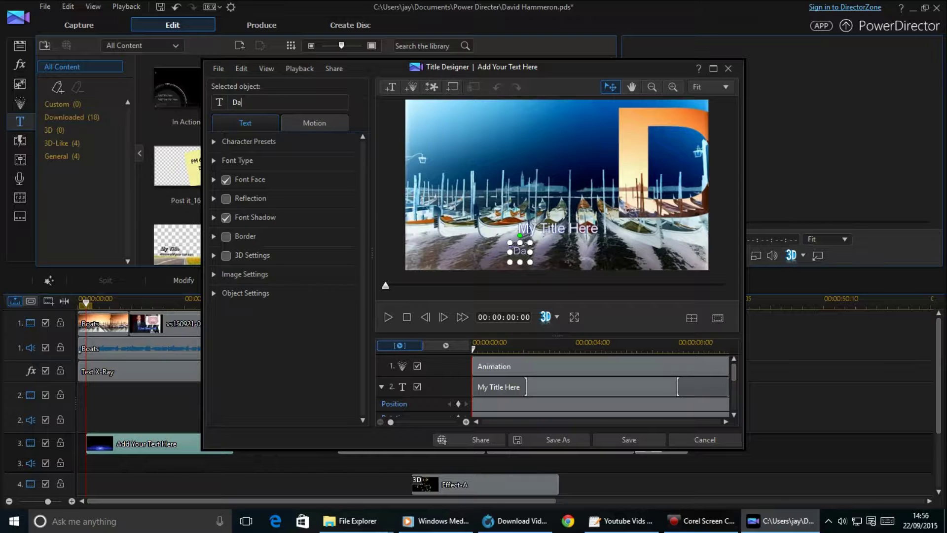
pyautogui.write('vid Hammeron')
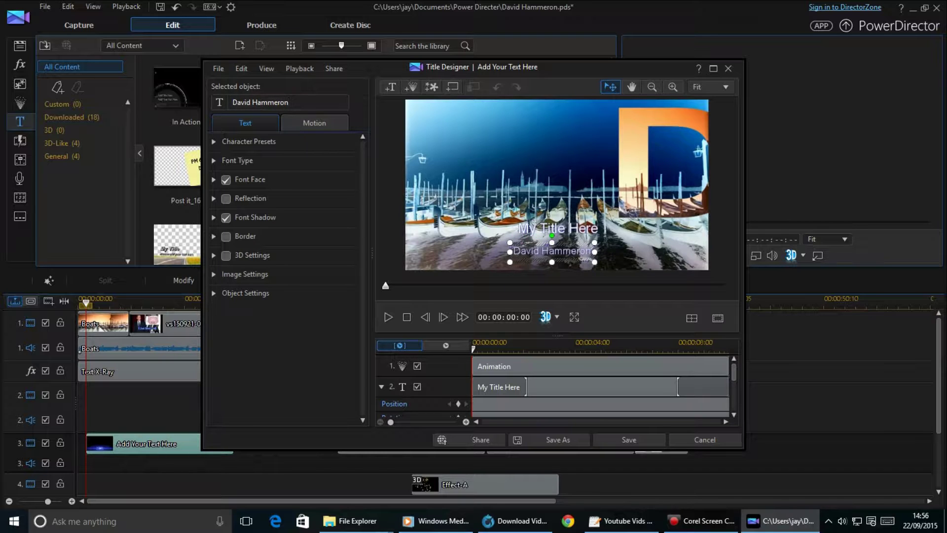
pyautogui.moveTo(785, 521)
pyautogui.press('Delete')
pyautogui.press('Delete')
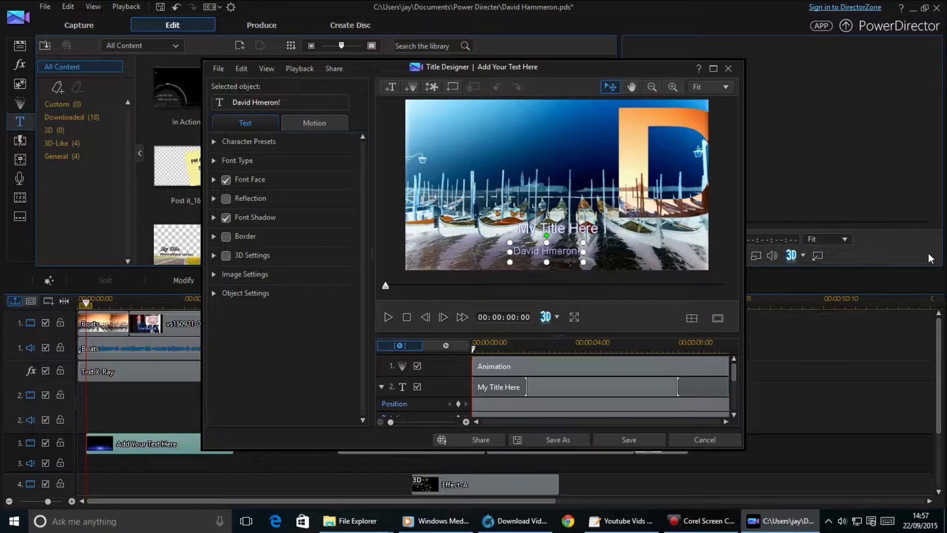
pyautogui.write('a')
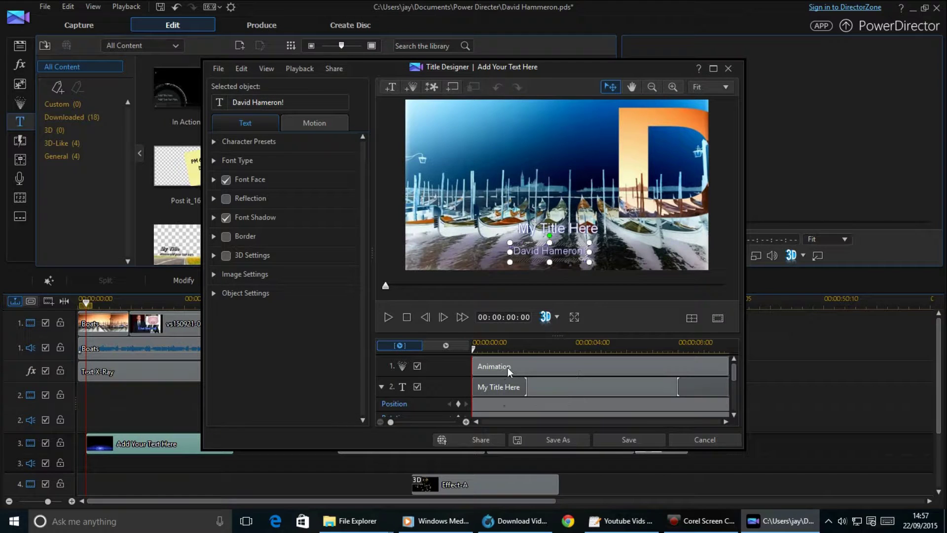
pyautogui.click(541, 385)
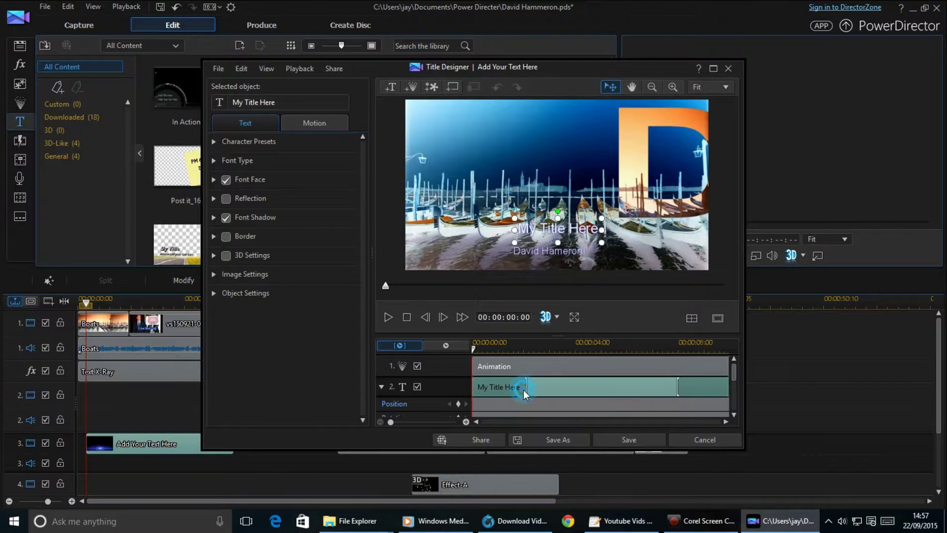
# Change the 'My Title Here' heading text to '2015'.
pyautogui.click(555, 390)
pyautogui.doubleClick(563, 228)
pyautogui.moveTo(541, 228); pyautogui.dragTo(613, 227)
pyautogui.press('BackSpace')
pyautogui.press('BackSpace')
pyautogui.press('BackSpace')
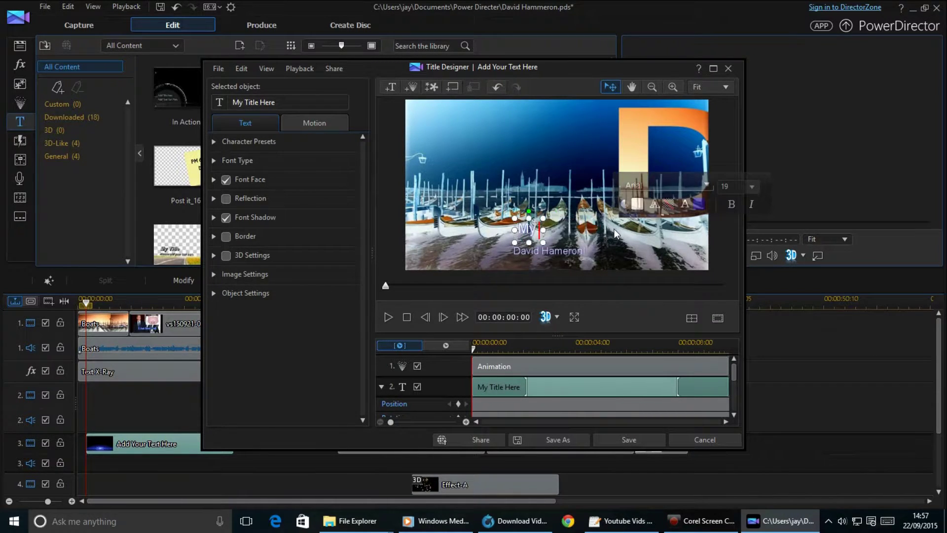
pyautogui.press('BackSpace')
pyautogui.moveTo(622, 521)
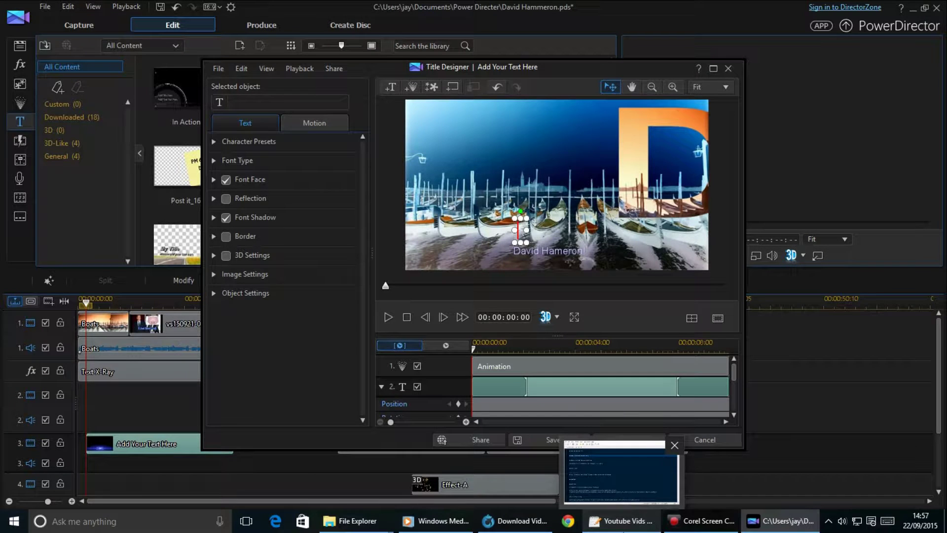
pyautogui.write('2015')
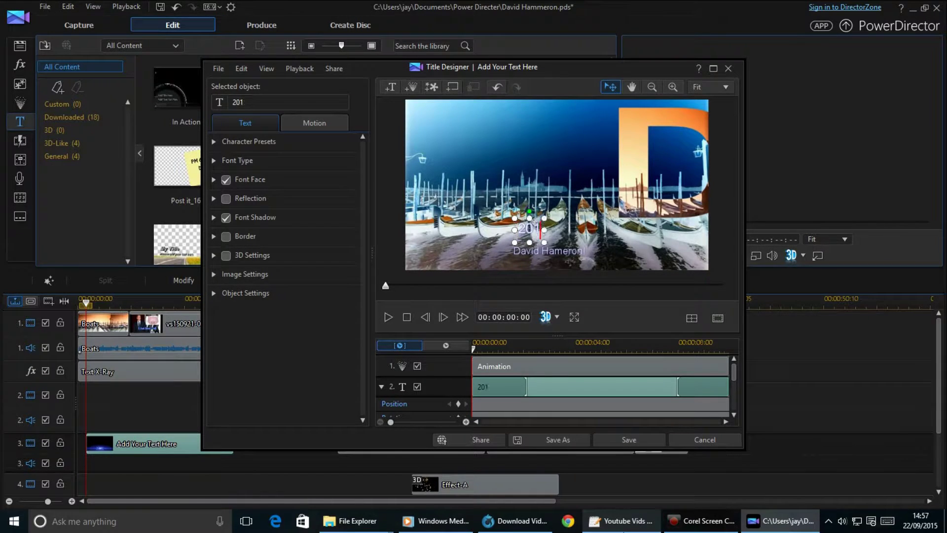
pyautogui.moveTo(647, 505)
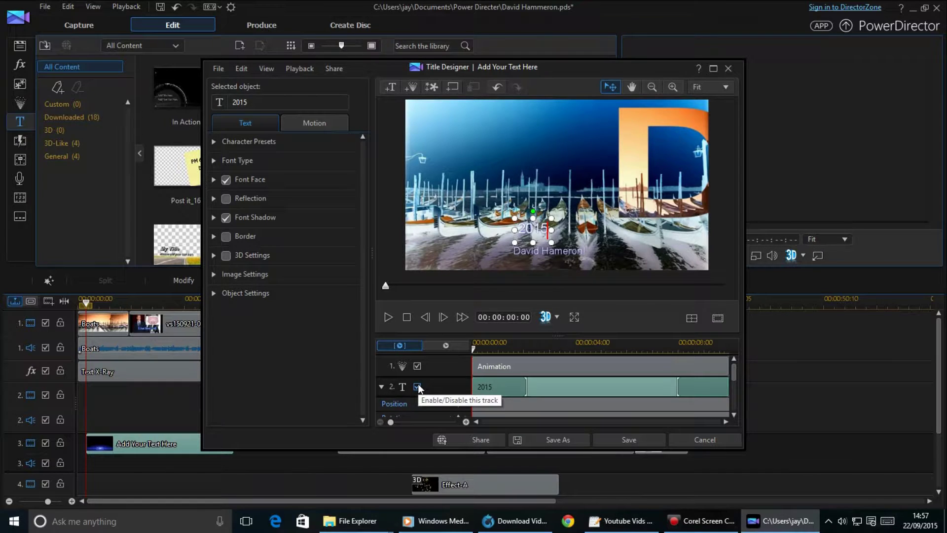
# Disable the 2015 text track so only the name line shows, and select the name text.
pyautogui.click(418, 385)
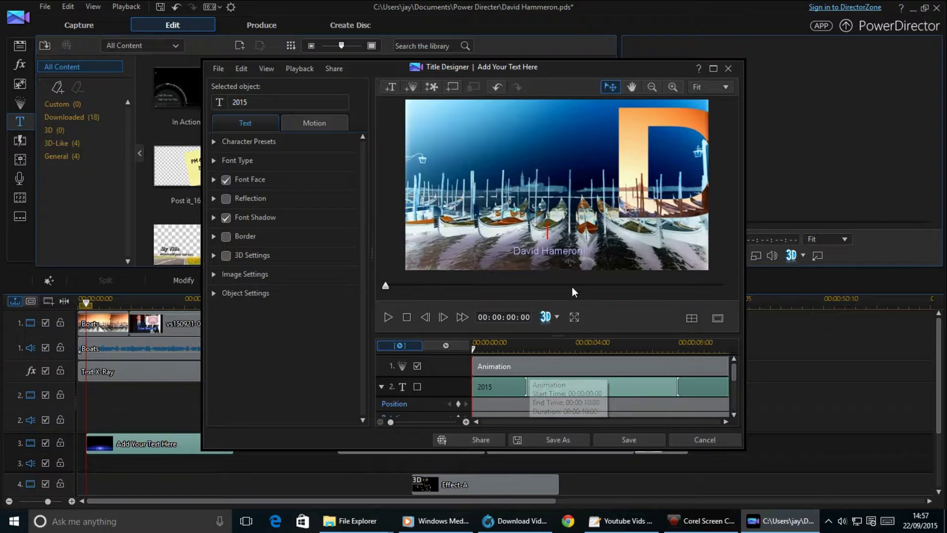
pyautogui.click(564, 252)
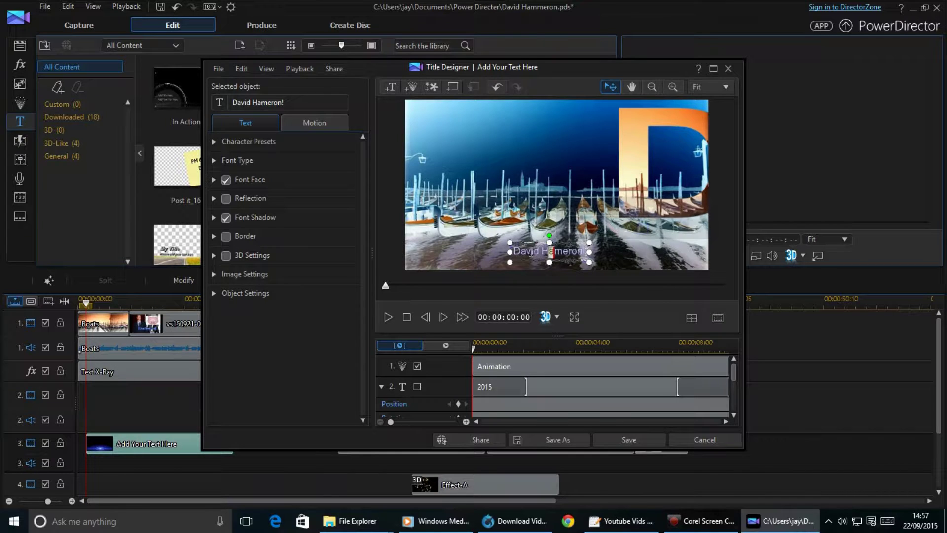
pyautogui.moveTo(606, 227)
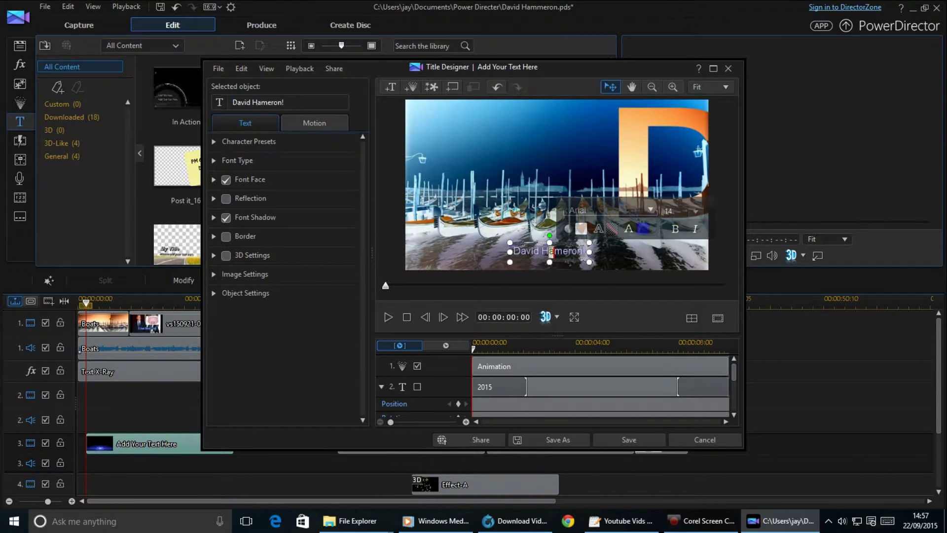
# Browse the font list for the name line, then save and close Title Designer.
pyautogui.click(649, 211)
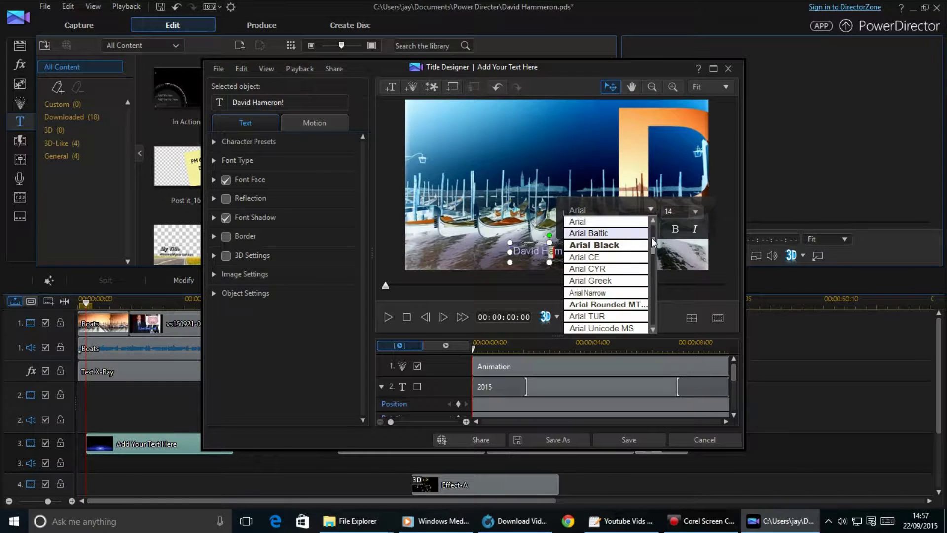
pyautogui.moveTo(651, 239); pyautogui.dragTo(659, 357)
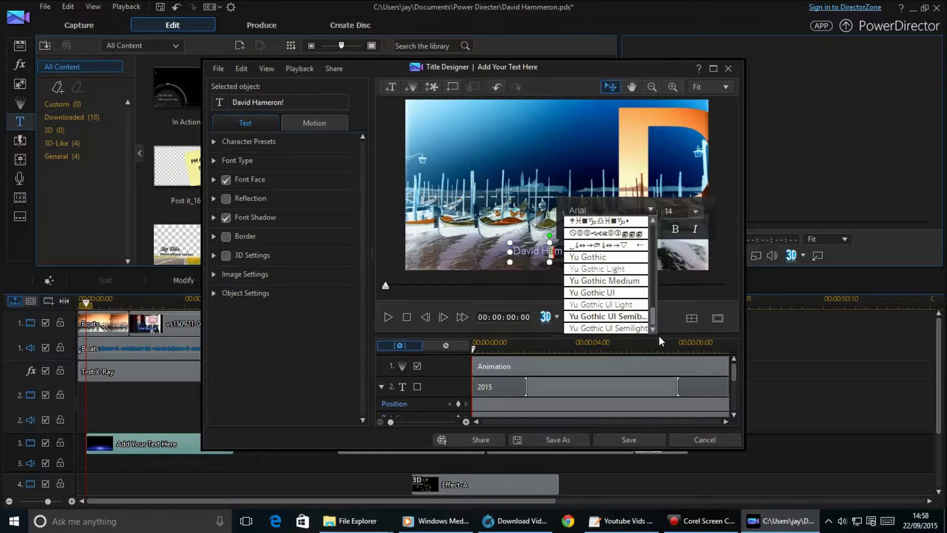
pyautogui.moveTo(660, 310); pyautogui.dragTo(674, 226)
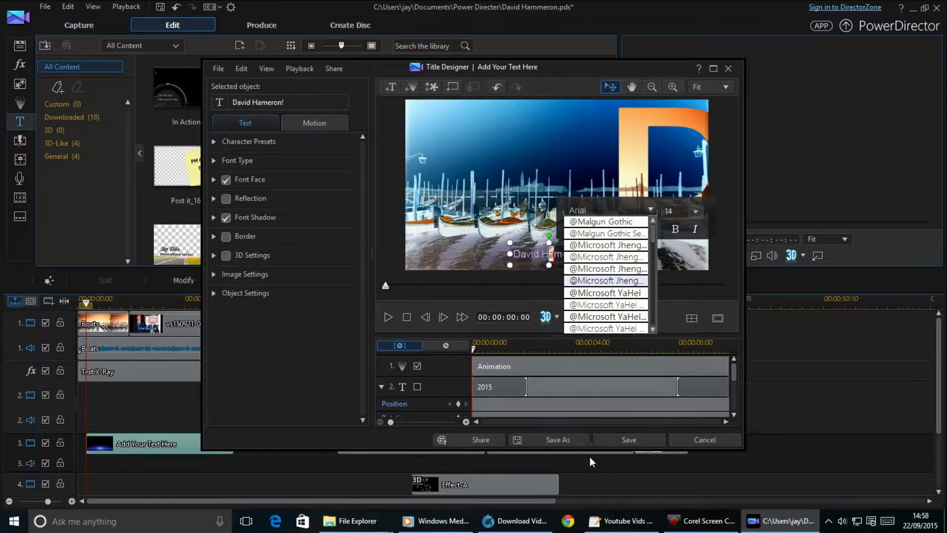
pyautogui.click(616, 440)
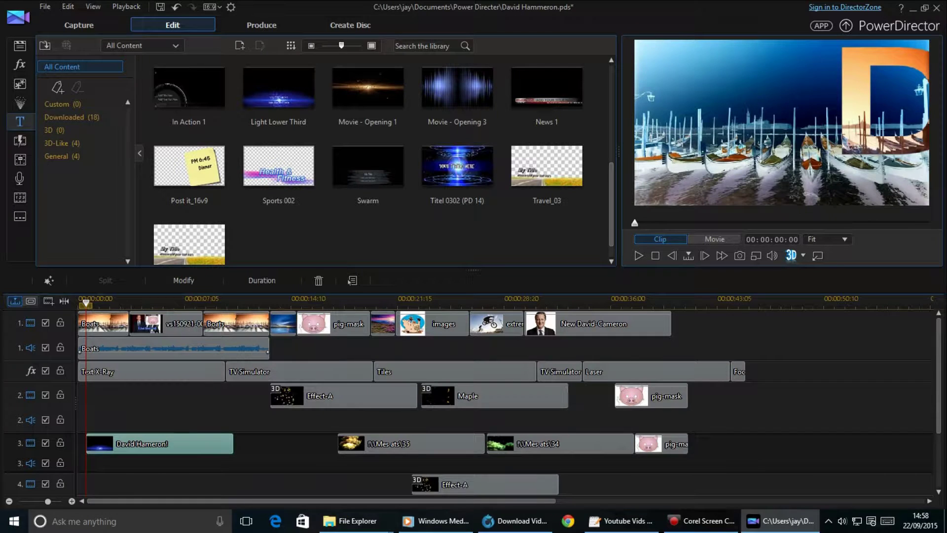
# Save the project, then place the News 1 title on track 4 and open it for editing.
pyautogui.click(45, 7)
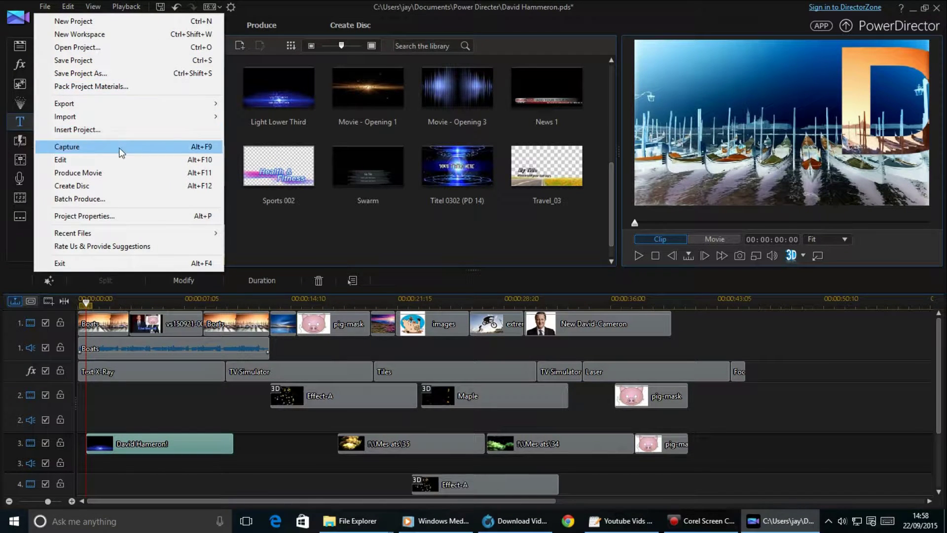
pyautogui.click(115, 61)
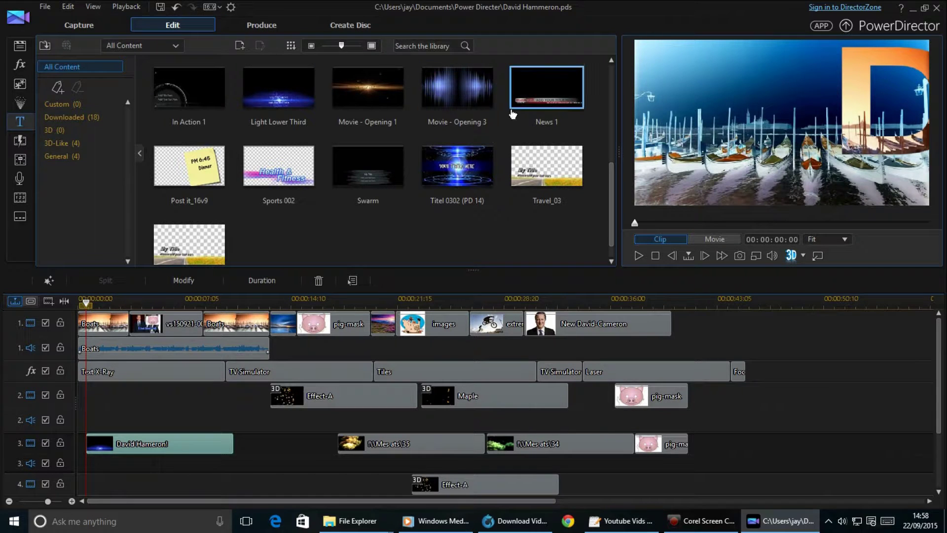
pyautogui.moveTo(552, 86); pyautogui.dragTo(248, 460)
pyautogui.click(294, 447)
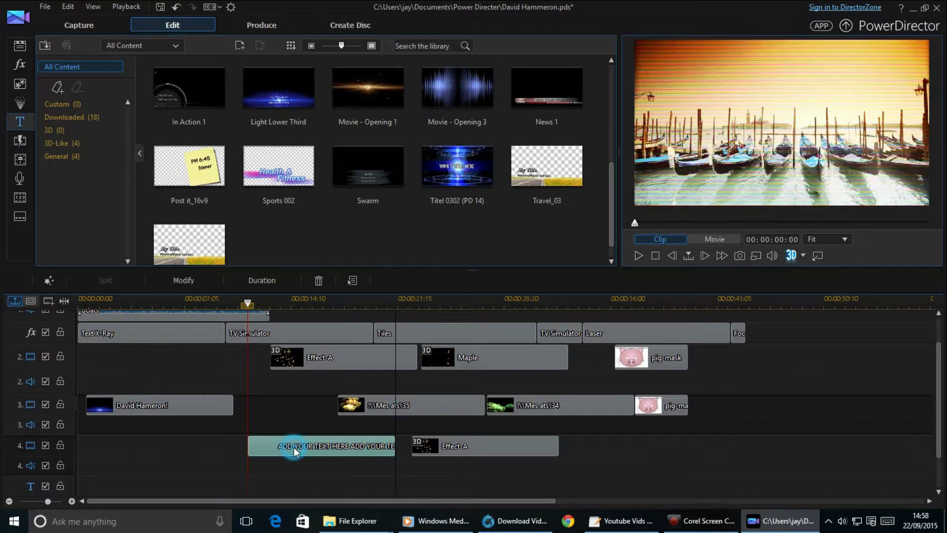
pyautogui.doubleClick(330, 452)
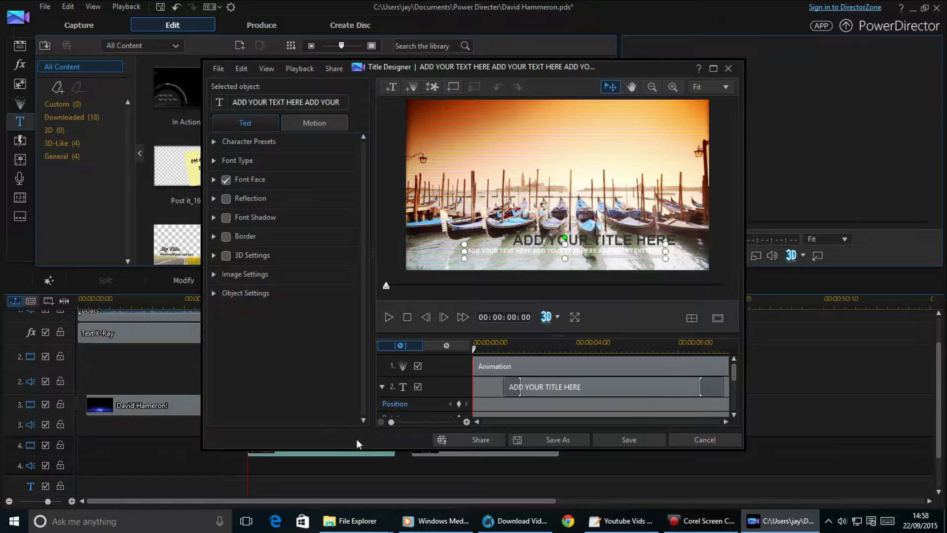
# Delay the ADD YOUR TITLE HERE text clip to start at 00:00:01:04.
pyautogui.click(582, 387)
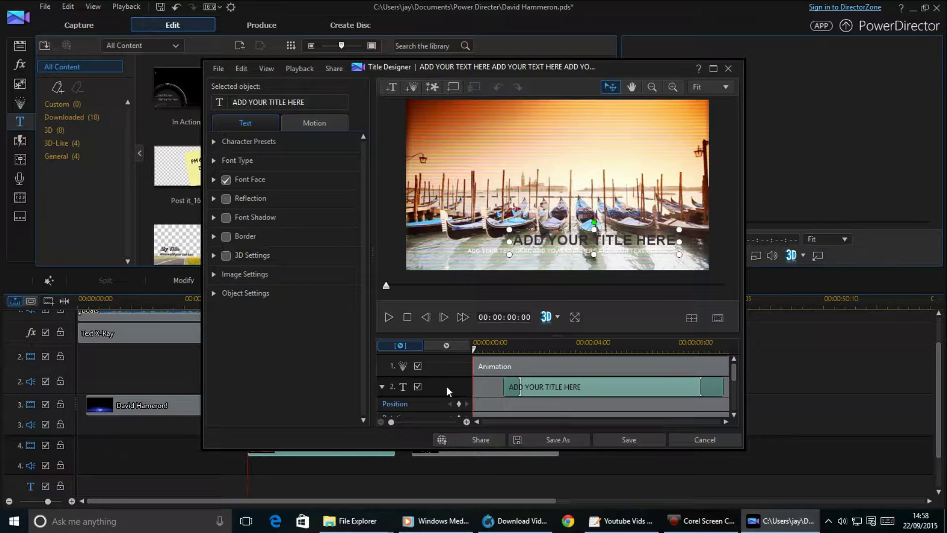
pyautogui.moveTo(514, 387); pyautogui.dragTo(533, 389)
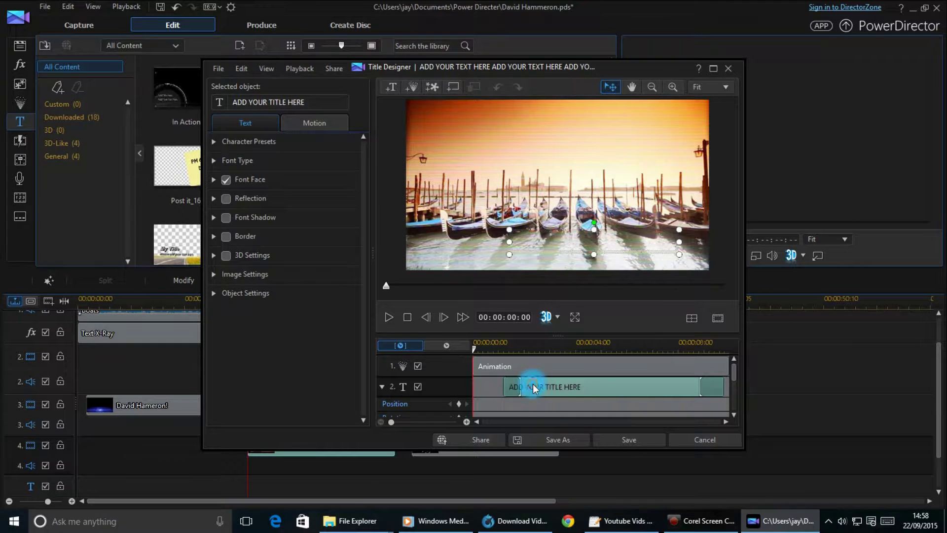
pyautogui.click(513, 367)
pyautogui.click(570, 386)
pyautogui.click(511, 390)
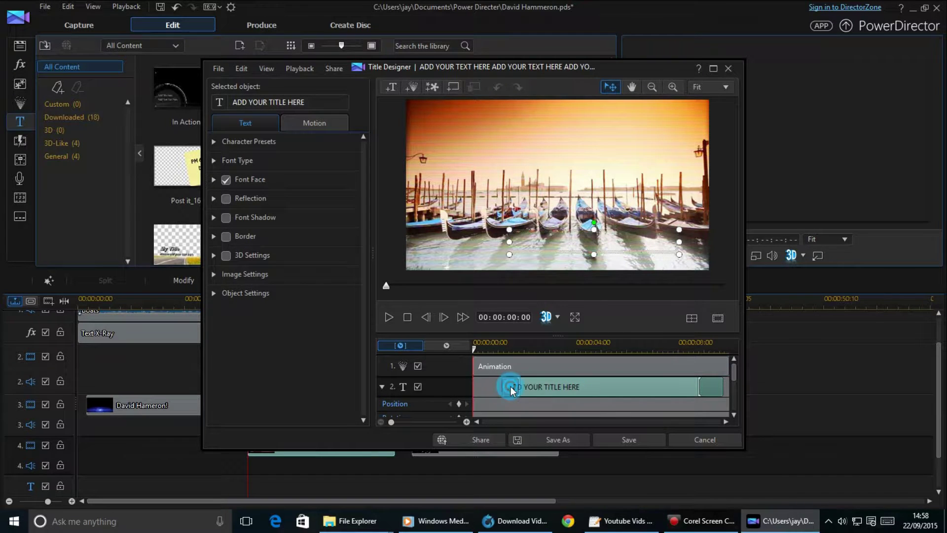
pyautogui.moveTo(512, 390); pyautogui.dragTo(546, 387)
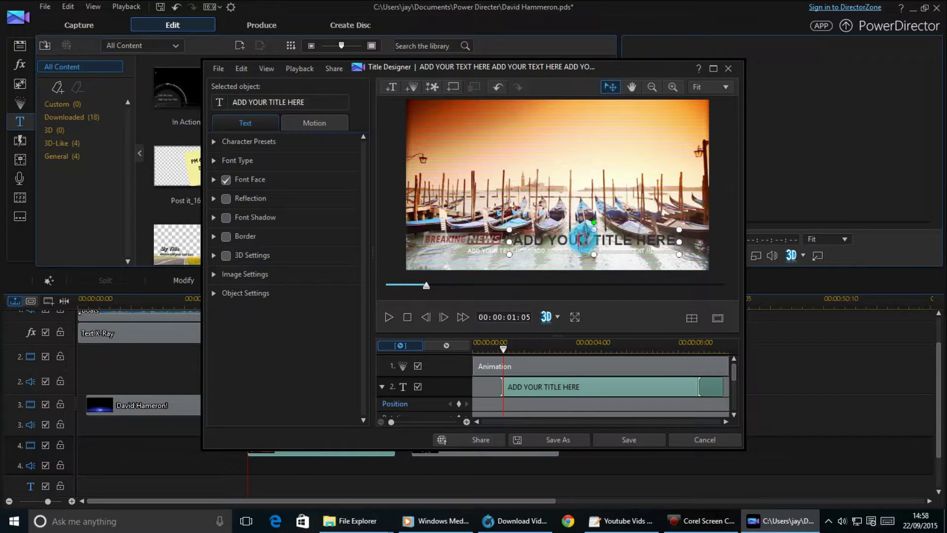
# Replace the main headline text with 'Breaking Now'.
pyautogui.moveTo(513, 240); pyautogui.dragTo(600, 240)
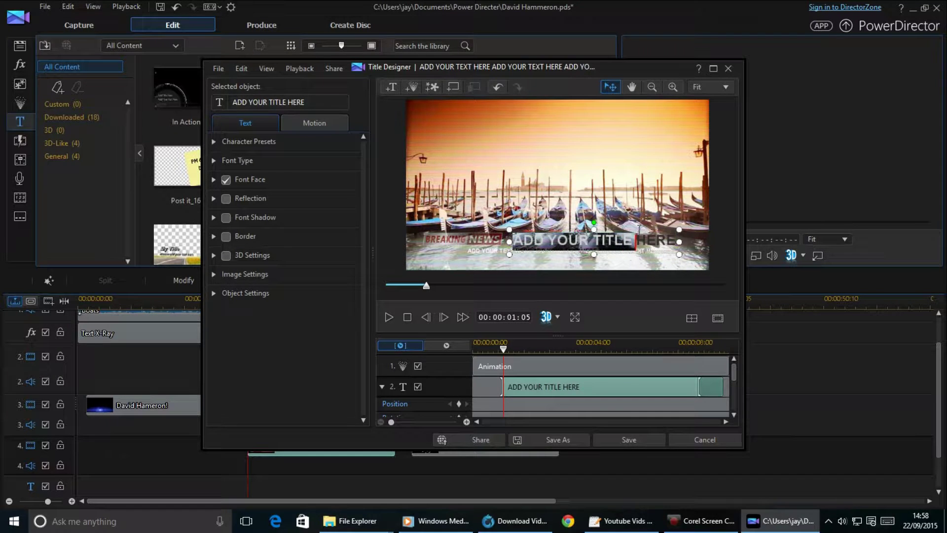
pyautogui.moveTo(782, 521)
pyautogui.write('Brea')
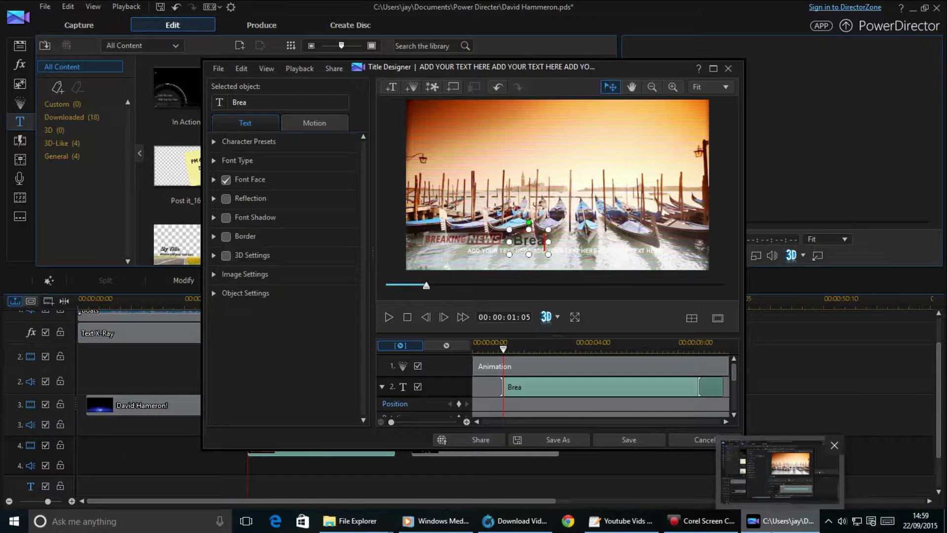
pyautogui.write('king')
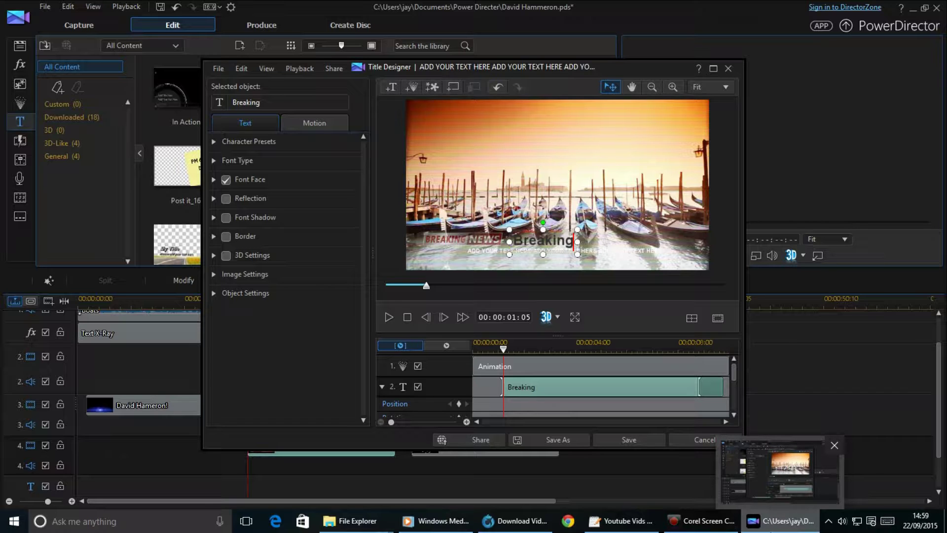
pyautogui.write(' Now')
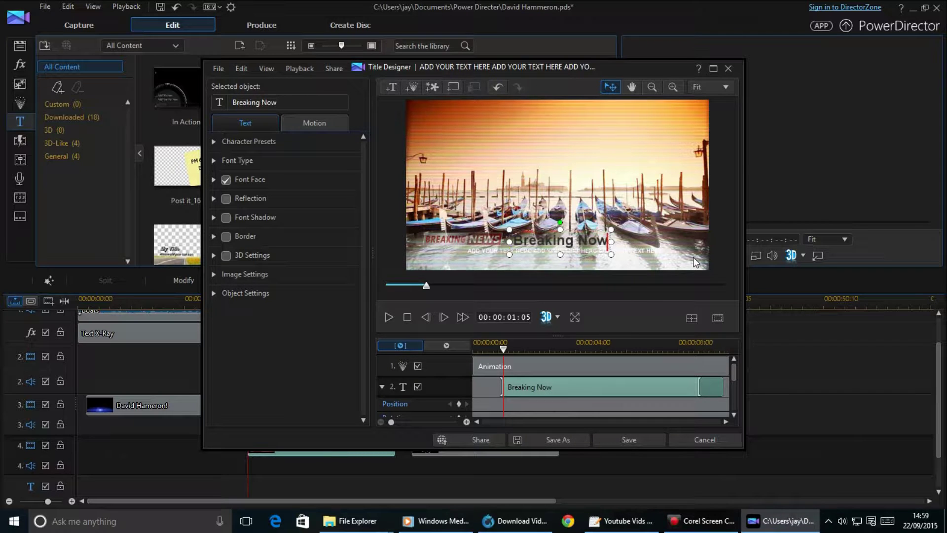
pyautogui.moveTo(734, 372); pyautogui.dragTo(736, 382)
# Clear the placeholder subtitle text under the Breaking Now headline.
pyautogui.click(564, 395)
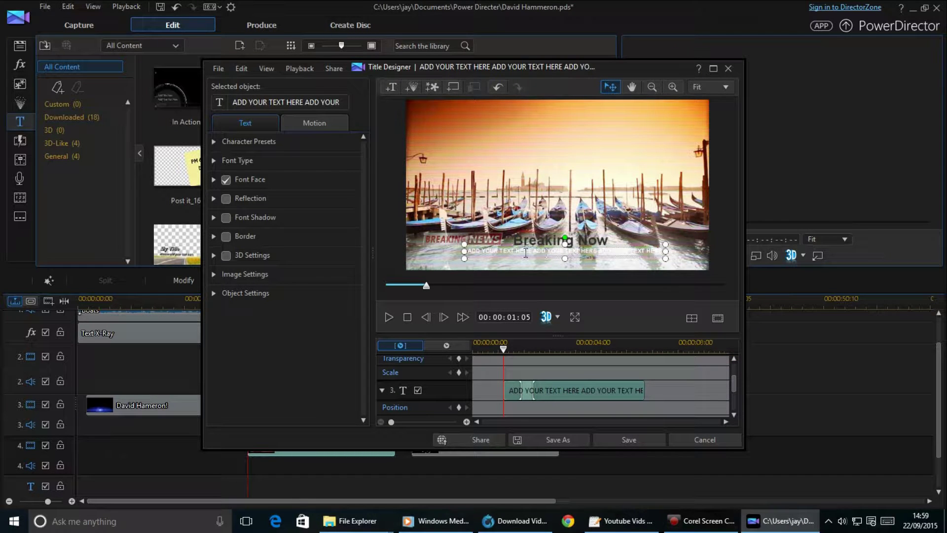
pyautogui.moveTo(547, 253); pyautogui.dragTo(466, 251)
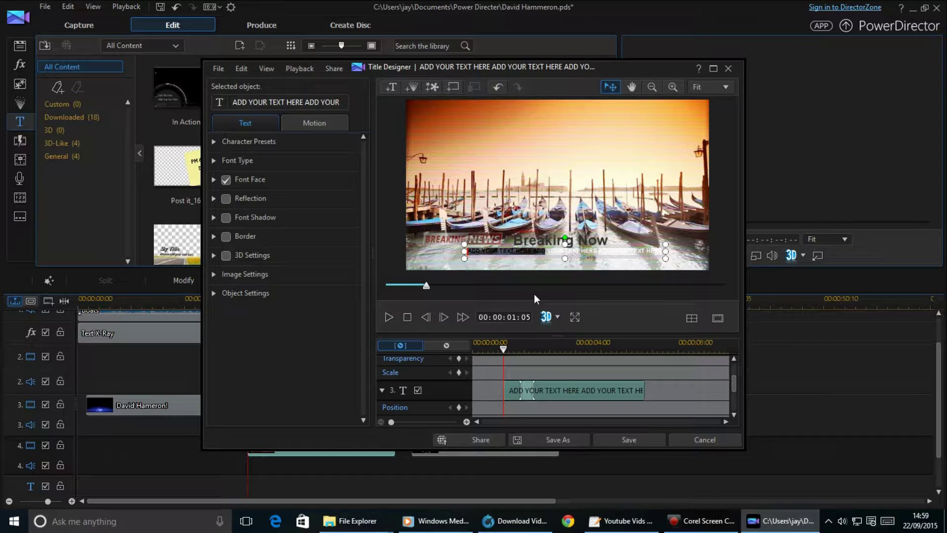
pyautogui.press('BackSpace')
pyautogui.click(545, 252)
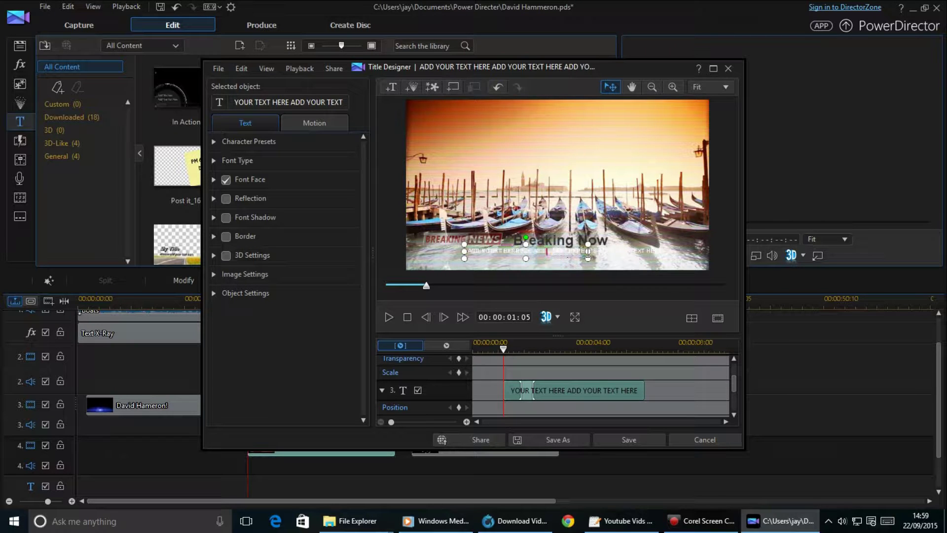
pyautogui.moveTo(596, 252); pyautogui.dragTo(466, 252)
pyautogui.press('BackSpace')
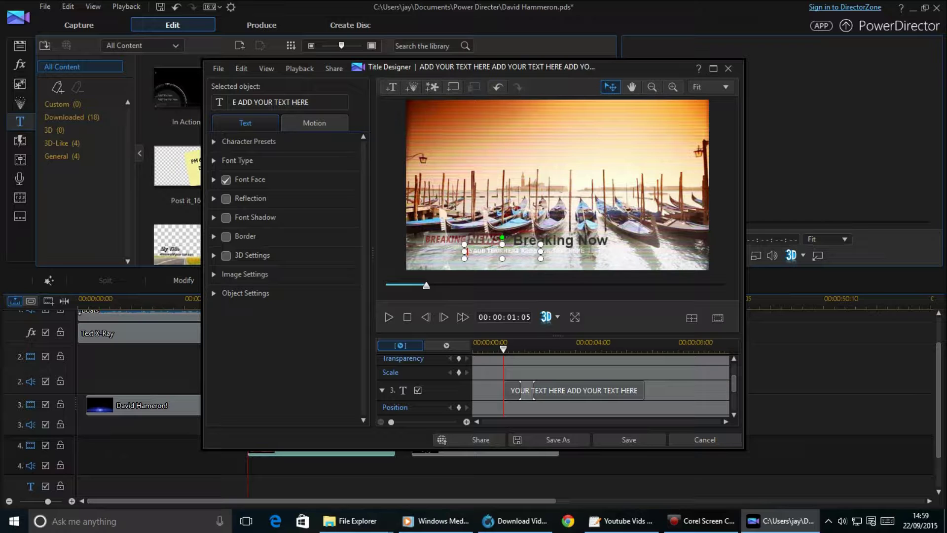
pyautogui.hotkey('ctrl', 'z')
pyautogui.moveTo(567, 251)
pyautogui.mouseDown()
pyautogui.moveTo(593, 251)
pyautogui.moveTo(572, 251)
pyautogui.mouseUp()
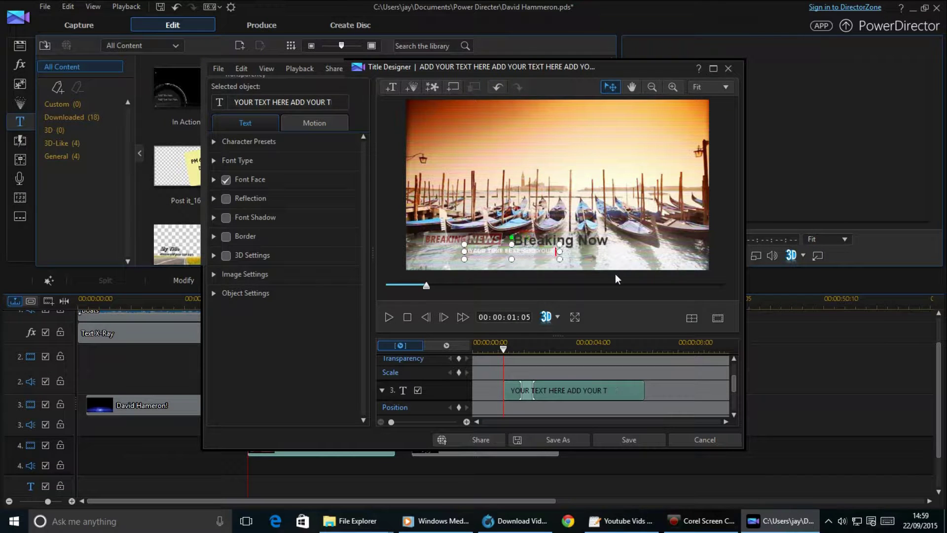
pyautogui.press('BackSpace')
pyautogui.press('BackSpace')
pyautogui.press('BackSpace')
pyautogui.press('BackSpace')
pyautogui.press('BackSpace')
pyautogui.press('BackSpace')
pyautogui.press('BackSpace')
pyautogui.press('BackSpace')
pyautogui.press('BackSpace')
pyautogui.press('BackSpace')
pyautogui.press('BackSpace')
pyautogui.press('BackSpace')
pyautogui.press('BackSpace')
pyautogui.press('BackSpace')
pyautogui.press('BackSpace')
pyautogui.press('BackSpace')
pyautogui.press('BackSpace')
pyautogui.press('BackSpace')
pyautogui.press('BackSpace')
pyautogui.press('BackSpace')
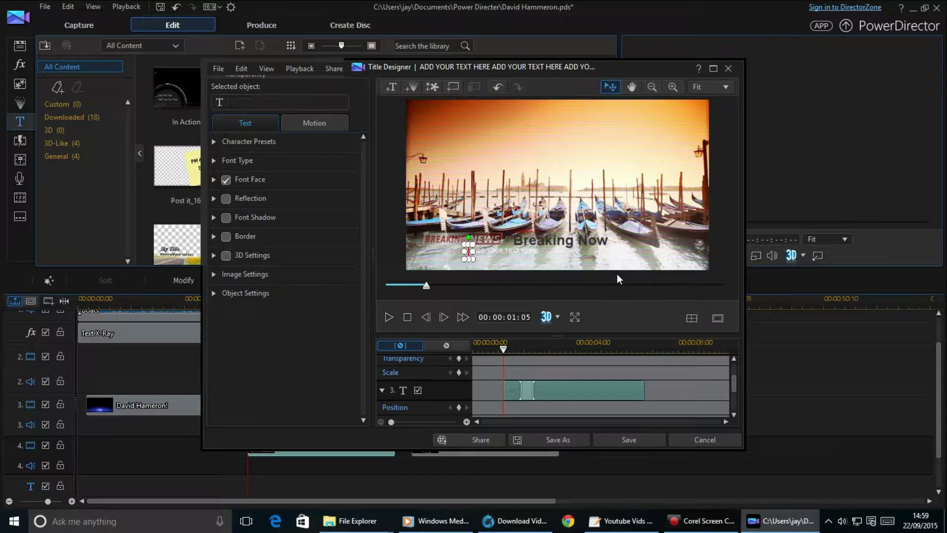
# Enter the new joke caption ending 'Likes Porky Times!' with the person's name, and save the title.
pyautogui.write('Dav')
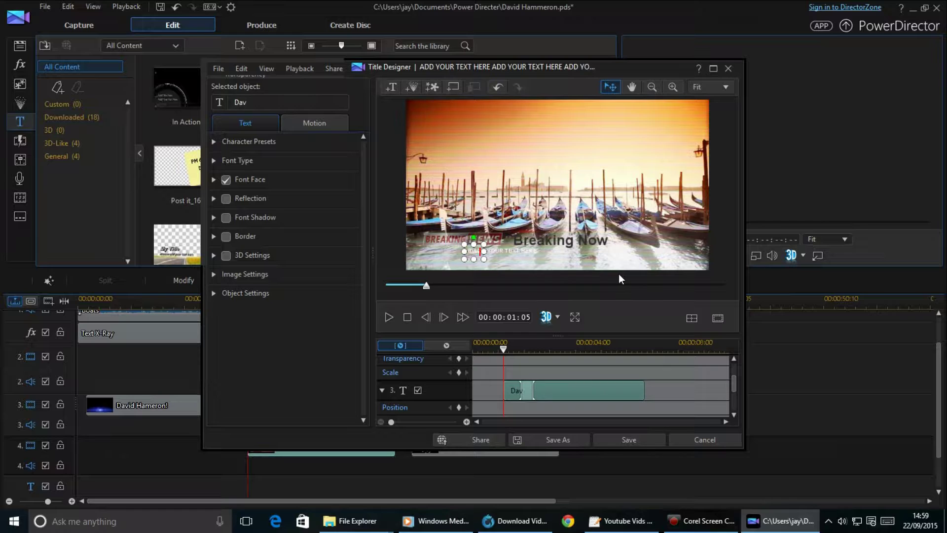
pyautogui.write('id Ha')
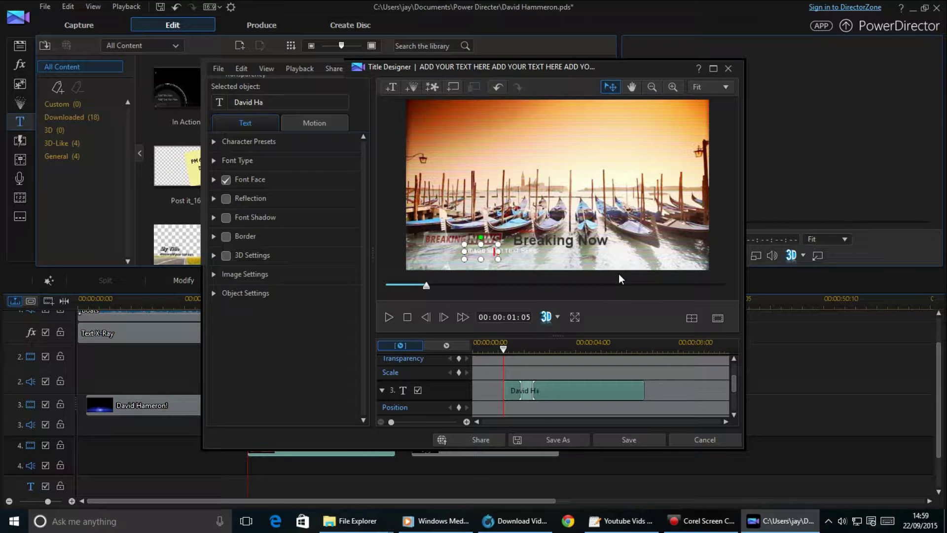
pyautogui.write('meron')
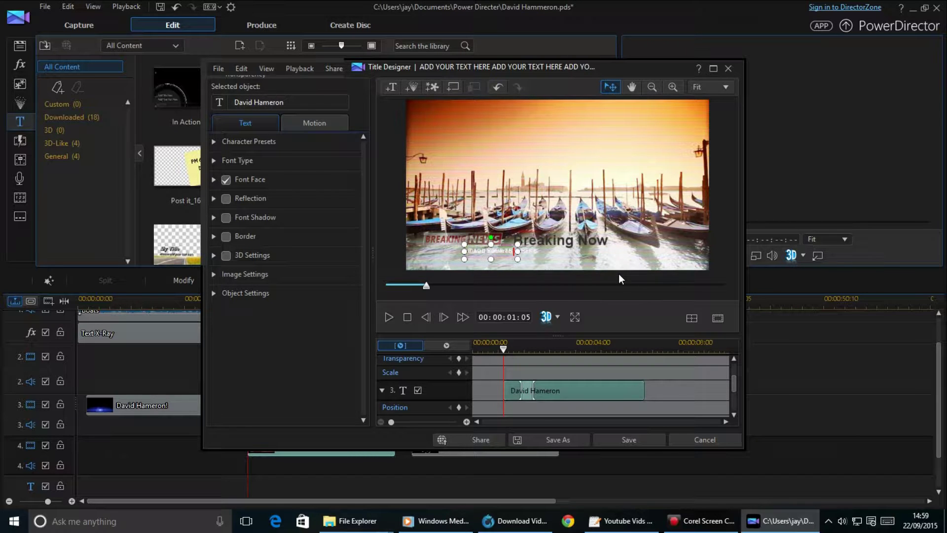
pyautogui.write(' Likes Po')
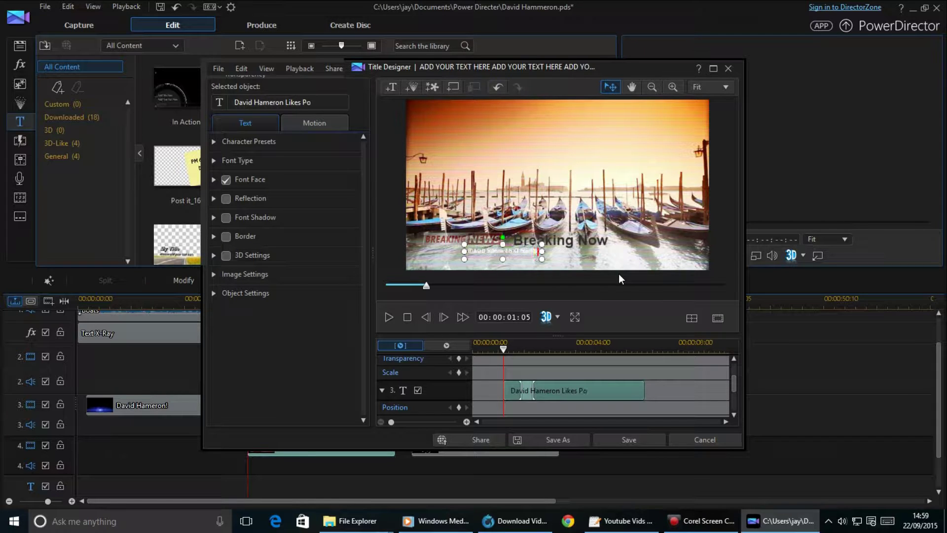
pyautogui.write('rky')
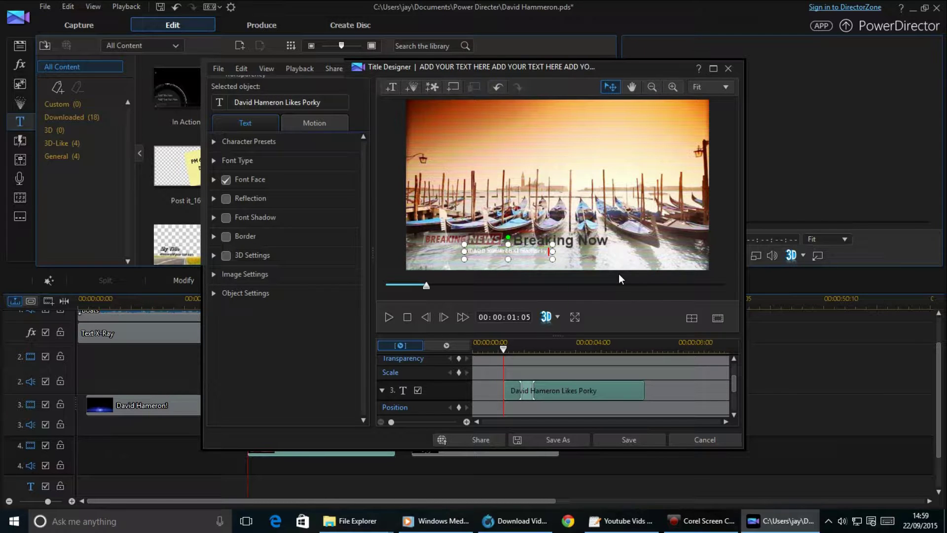
pyautogui.write(' Times!')
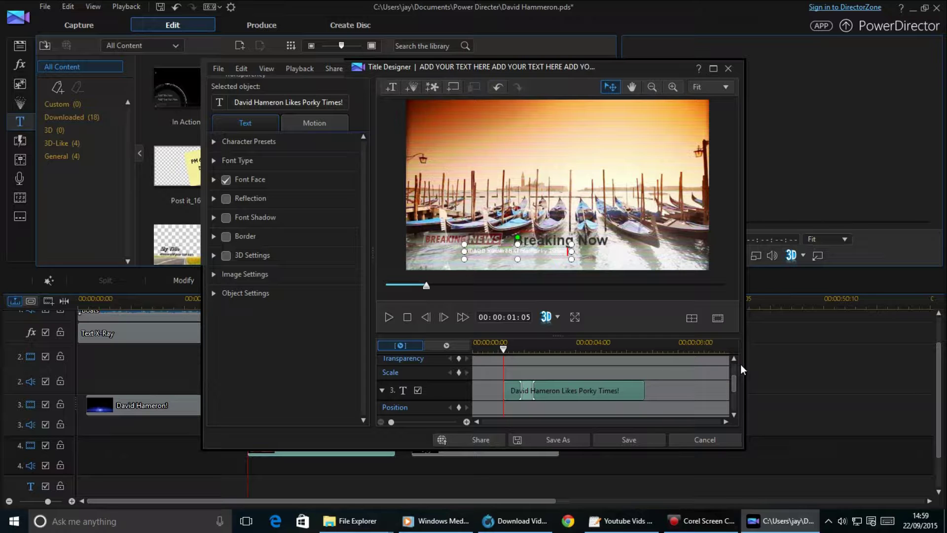
pyautogui.click(627, 440)
pyautogui.click(45, 6)
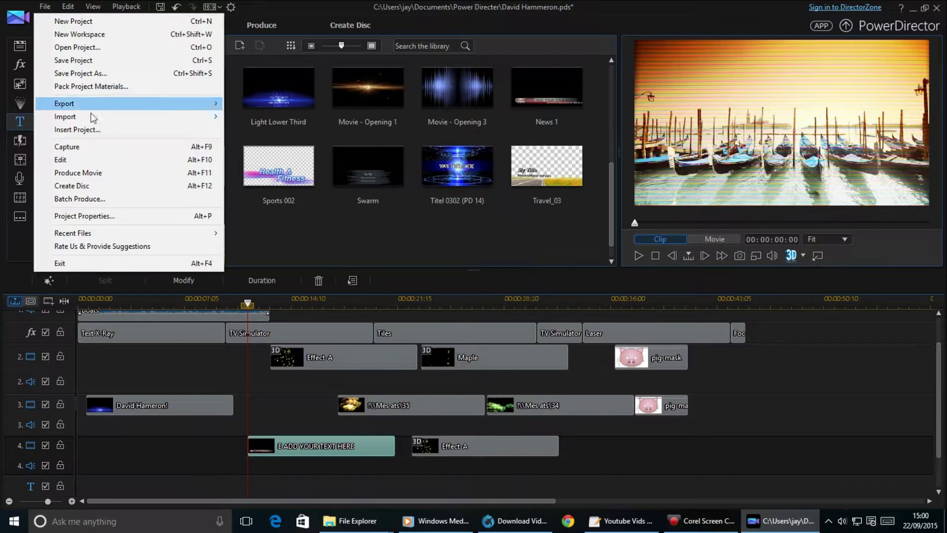
# Save the project, then play the movie from its start in full-screen preview to about 00:00:42.
pyautogui.click(118, 65)
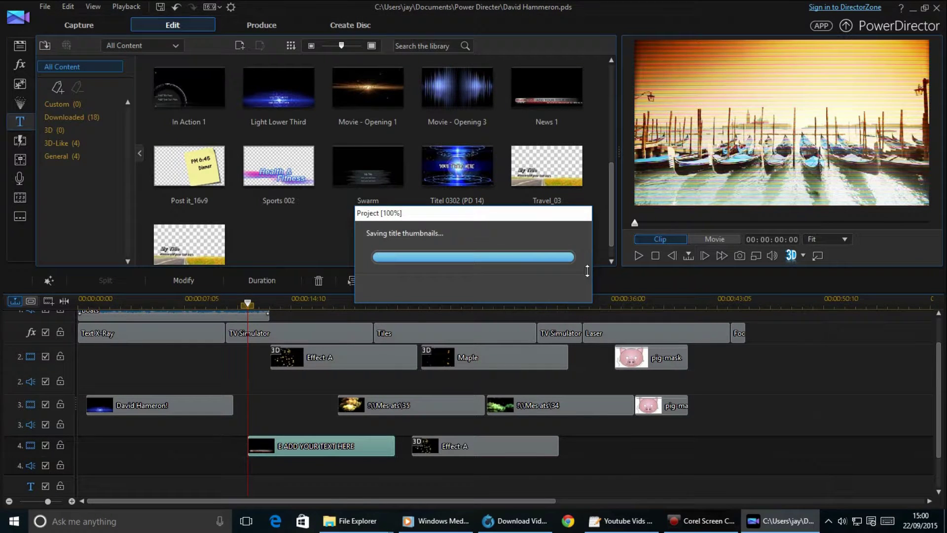
pyautogui.click(82, 302)
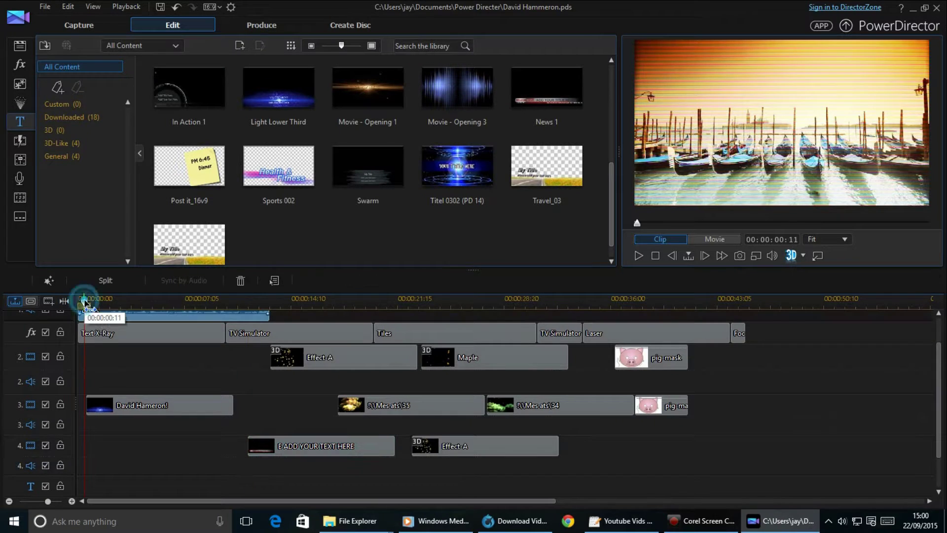
pyautogui.click(641, 256)
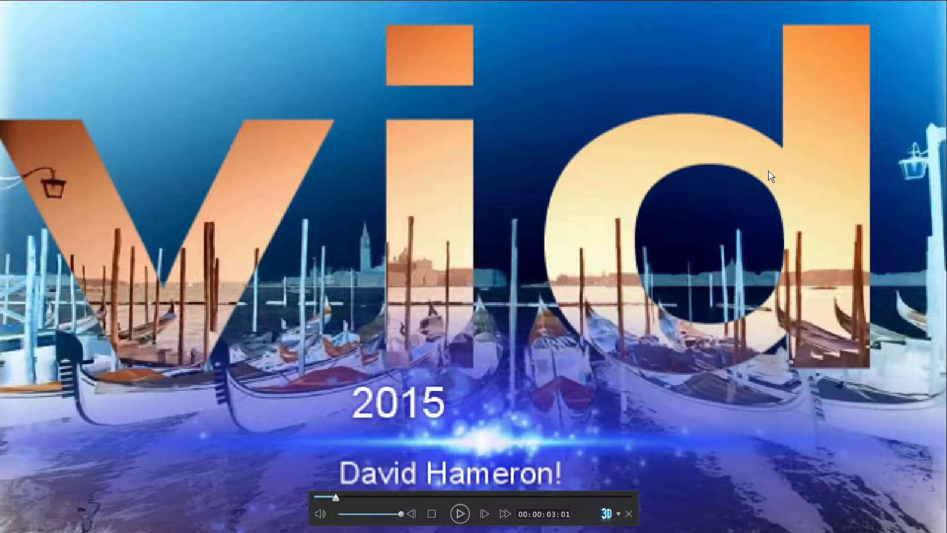
pyautogui.click(460, 513)
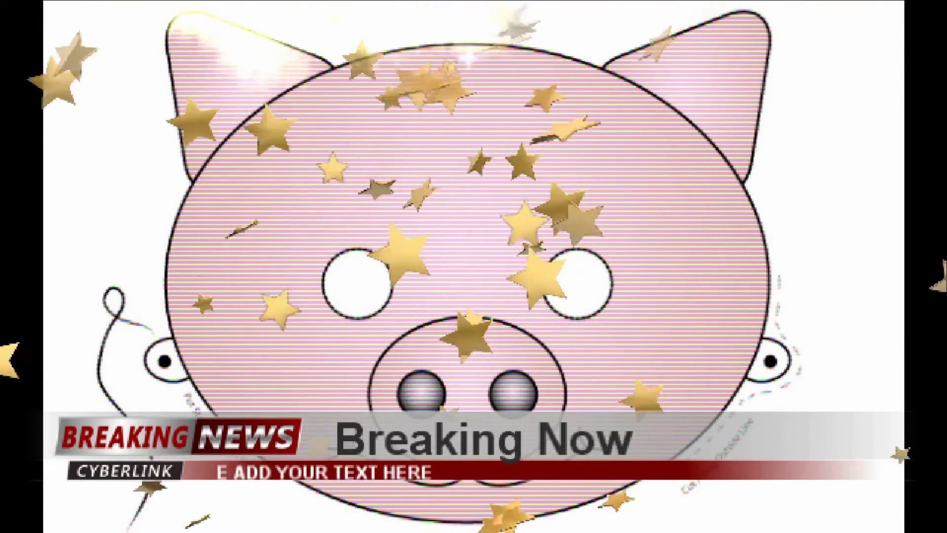
pyautogui.moveTo(735, 248)
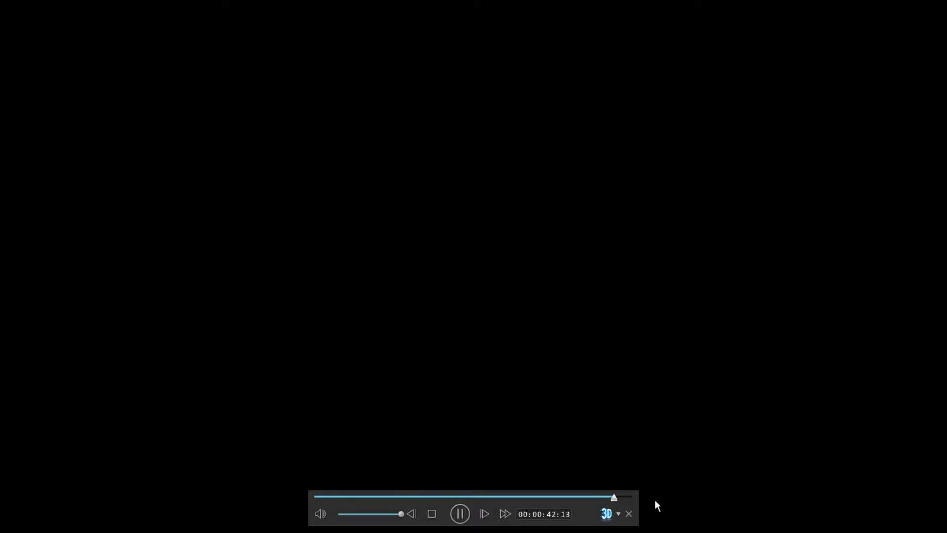
# Leave full screen and place the Maple particle on track 4 near 00:00:35, previewing the falling leaves.
pyautogui.click(629, 514)
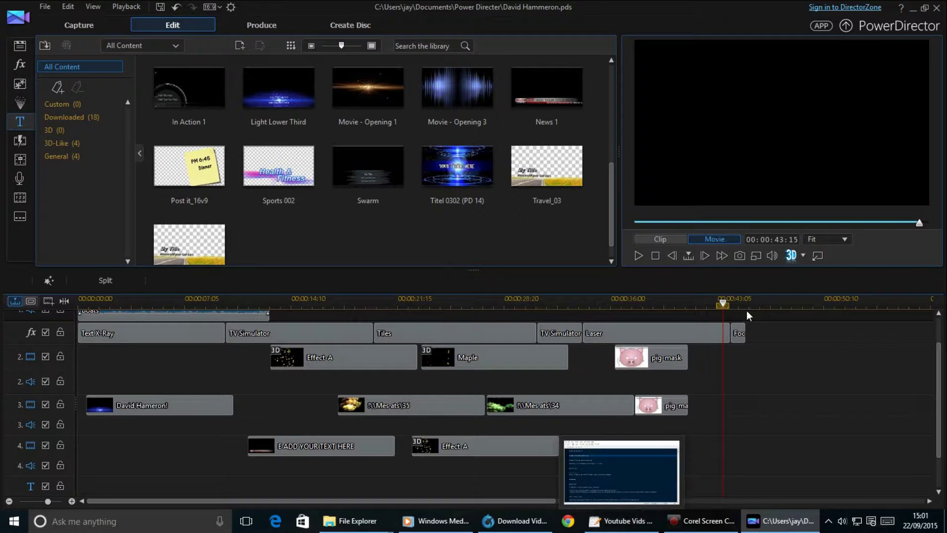
pyautogui.click(670, 302)
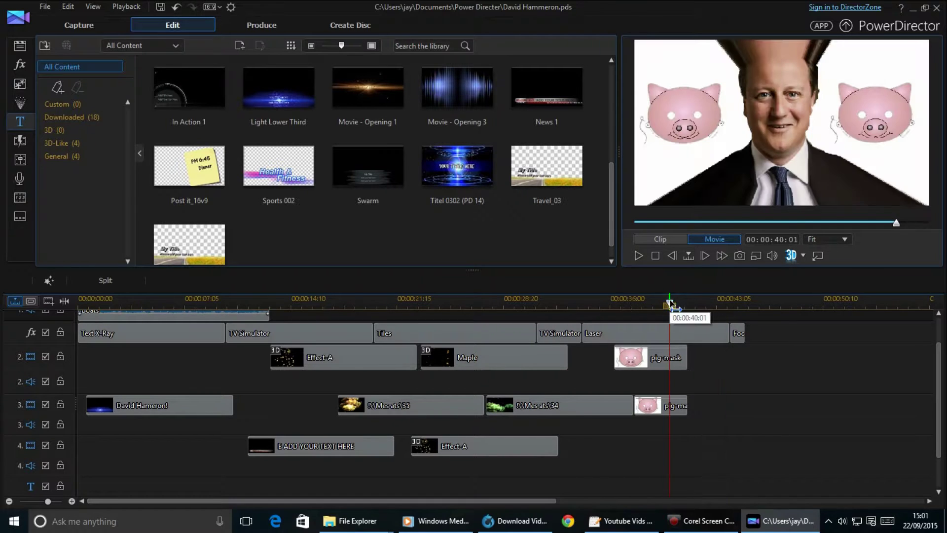
pyautogui.moveTo(671, 305); pyautogui.dragTo(609, 309)
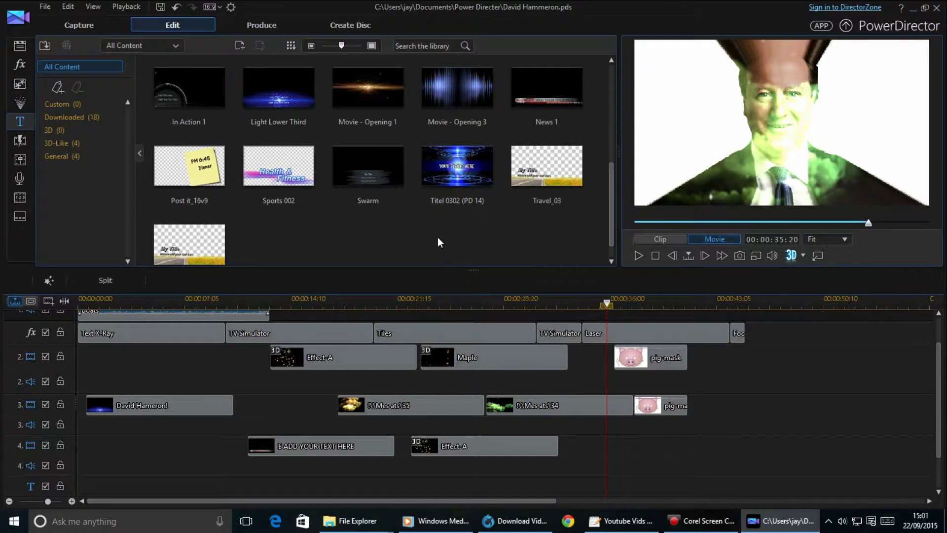
pyautogui.click(21, 103)
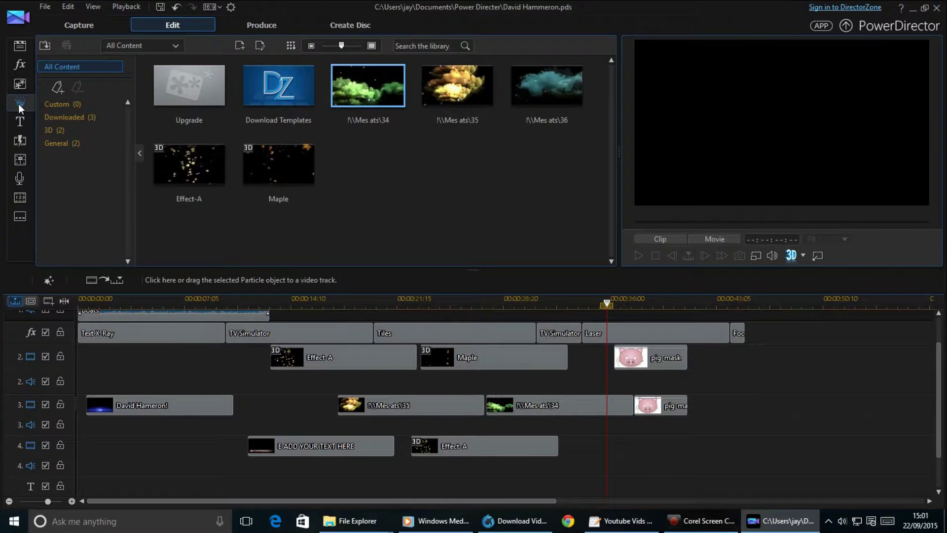
pyautogui.click(157, 182)
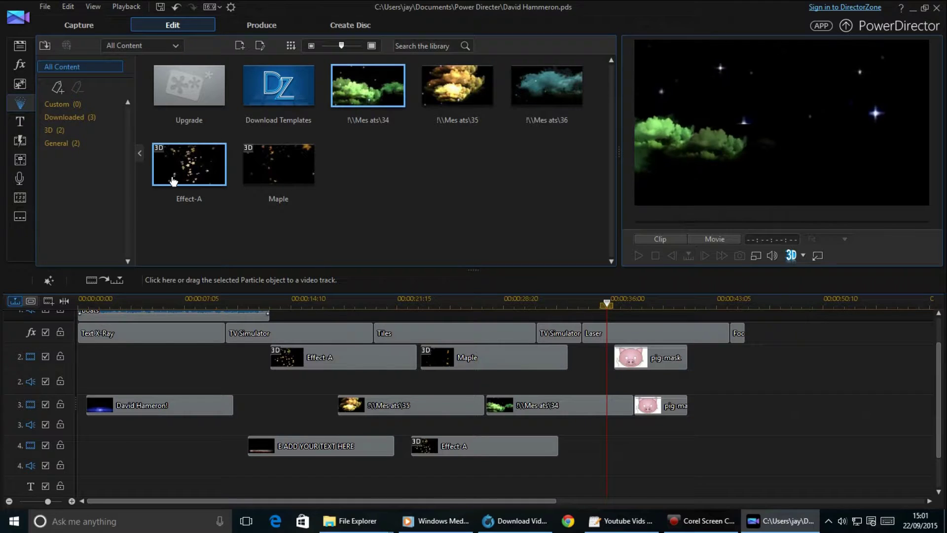
pyautogui.click(248, 172)
pyautogui.moveTo(571, 269); pyautogui.dragTo(594, 454)
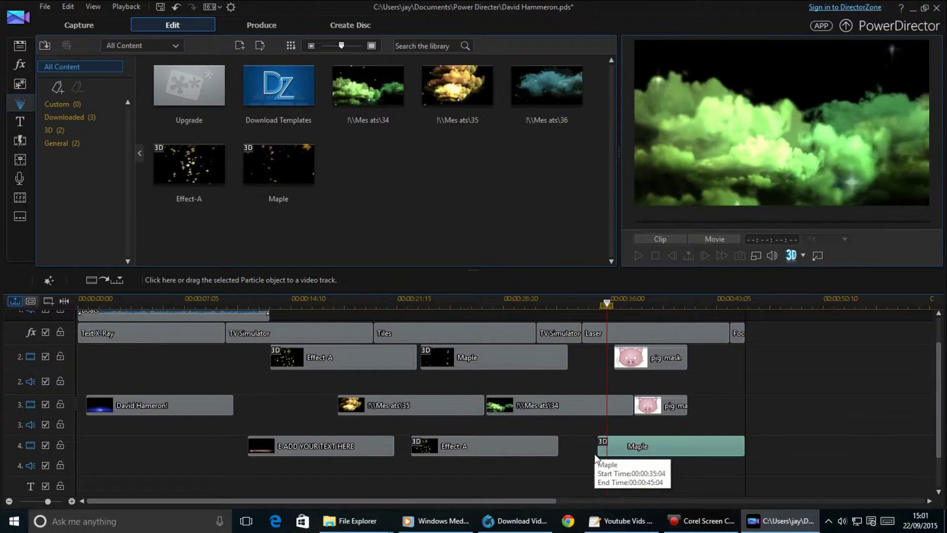
pyautogui.click(567, 301)
pyautogui.click(637, 255)
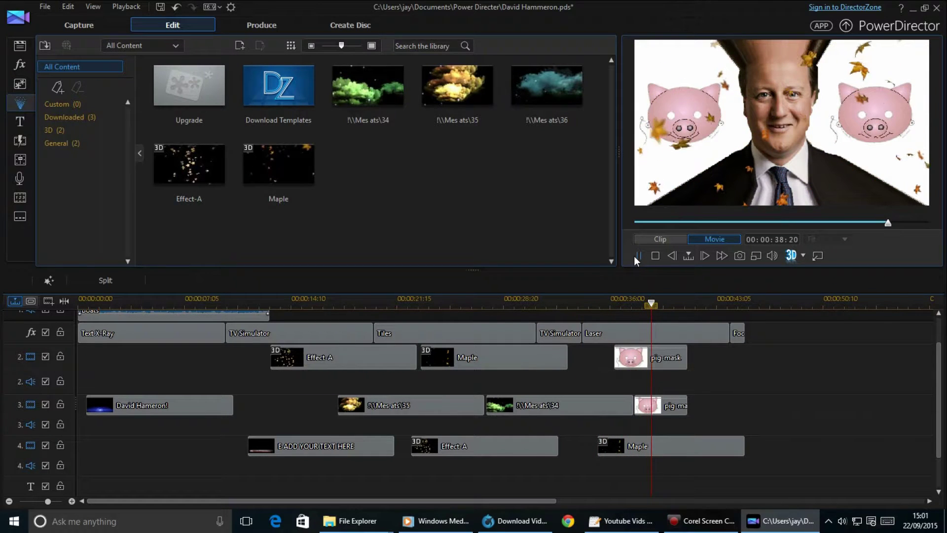
# Save the project and bring up the Audio Mixing Room.
pyautogui.click(51, 7)
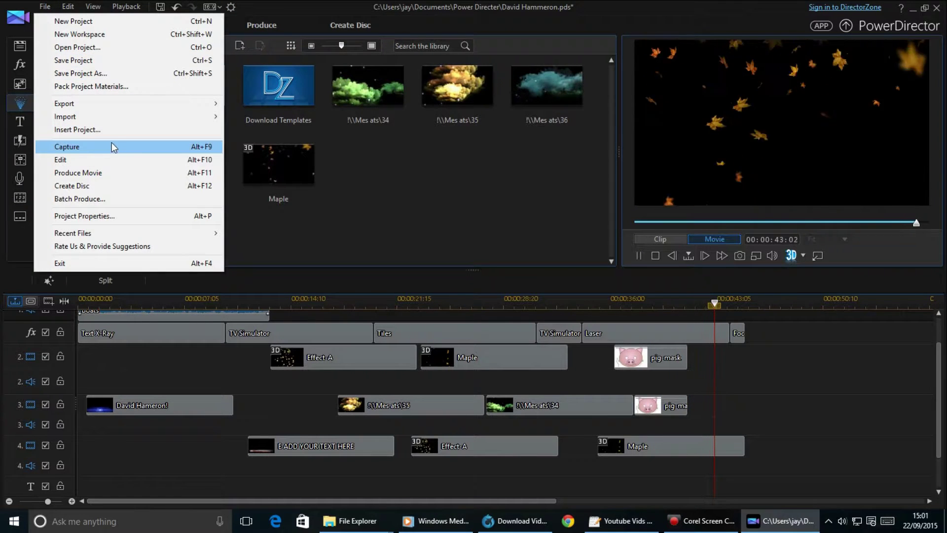
pyautogui.click(120, 63)
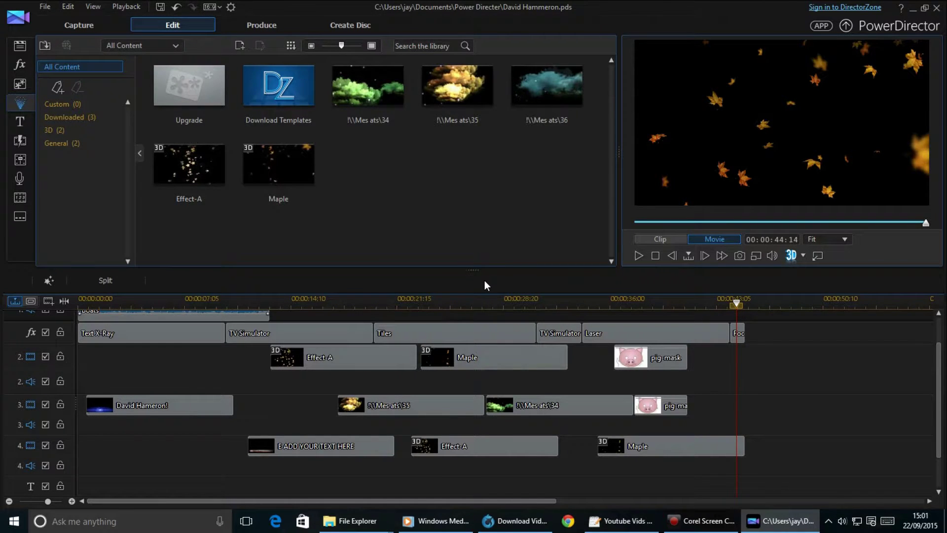
pyautogui.click(24, 159)
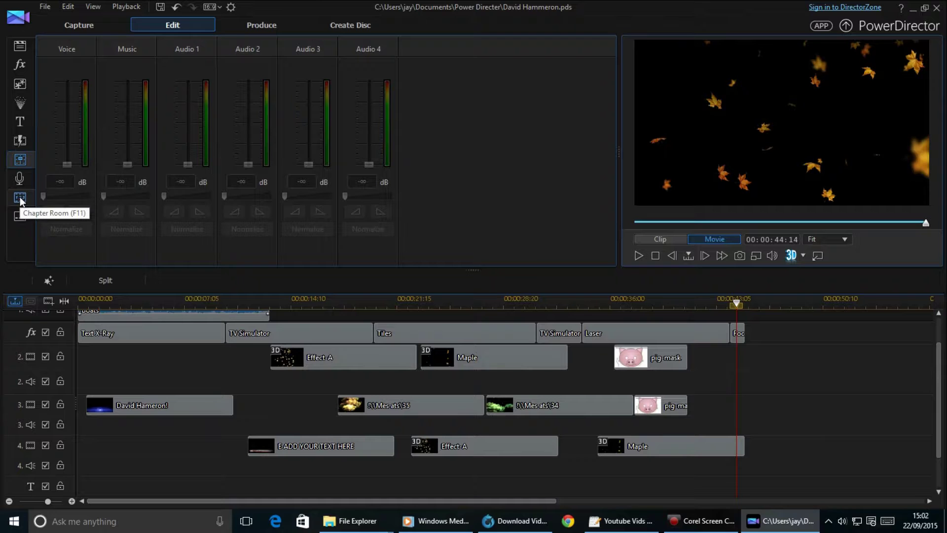
# Open the Transition Room, which crashes PowerDirector and brings up the Issue Reporter.
pyautogui.click(25, 138)
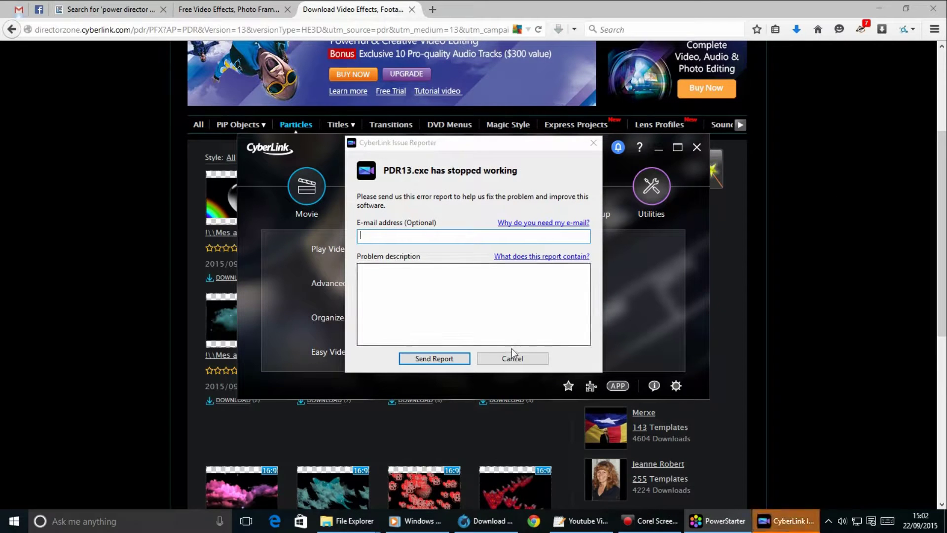
# Dismiss the crash report without sending it and relaunch PowerDirector from Media Suite.
pyautogui.click(520, 359)
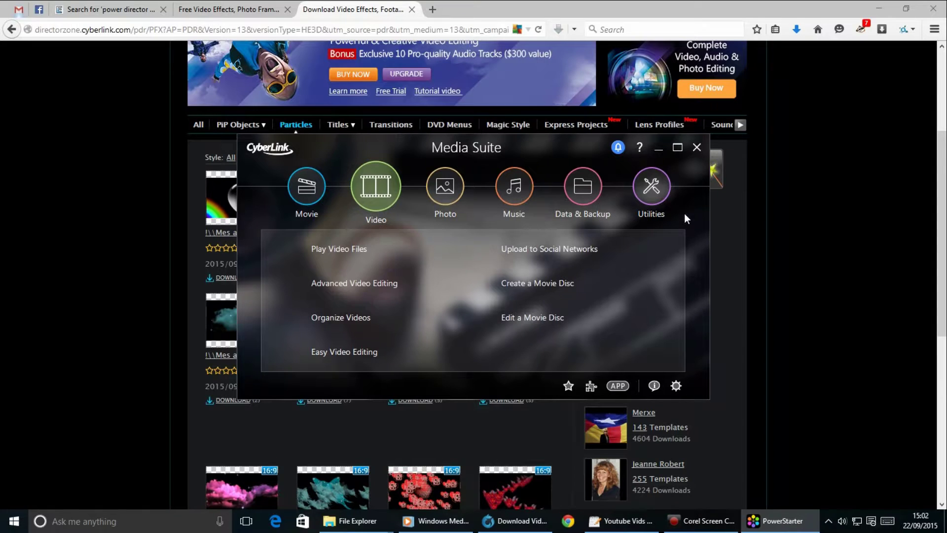
pyautogui.click(358, 282)
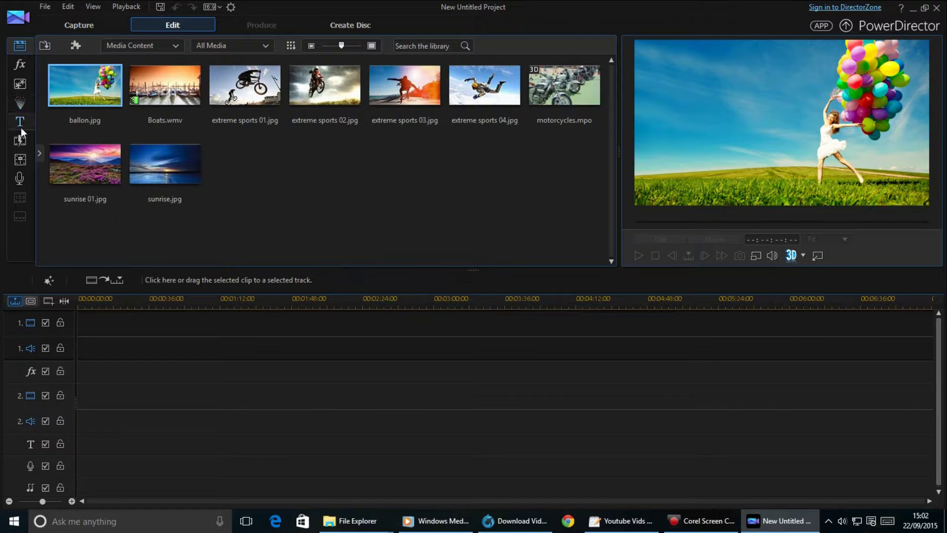
# Reopen the most recent project from File > Recent Files and merge its media into the library.
pyautogui.click(46, 6)
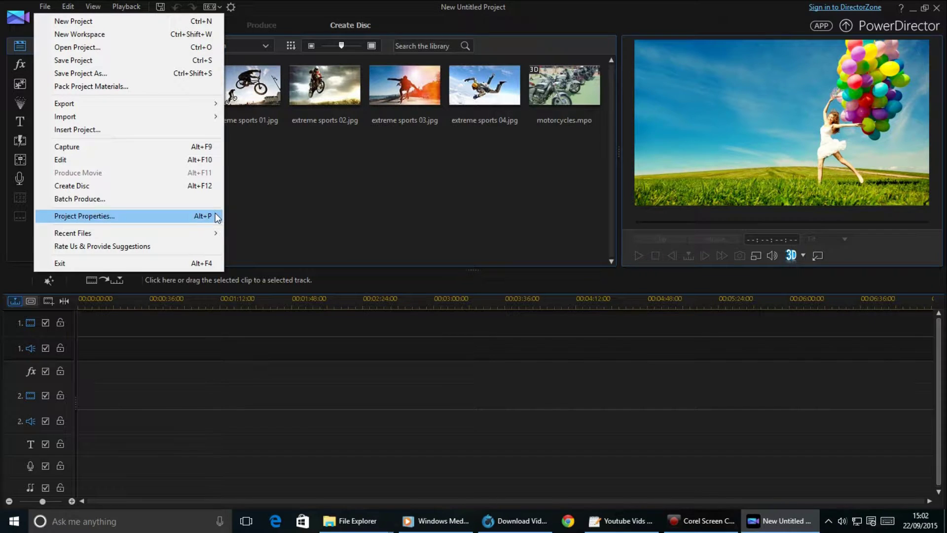
pyautogui.click(235, 232)
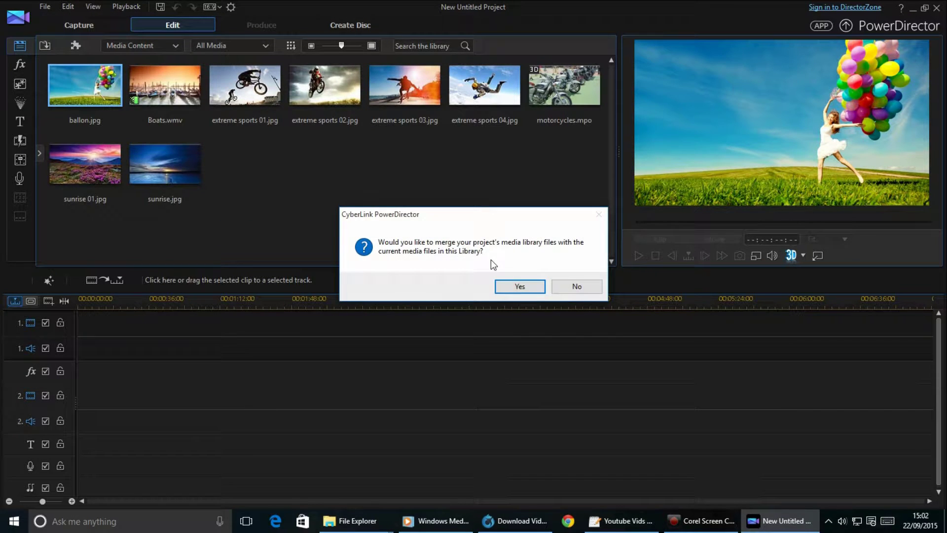
pyautogui.click(542, 287)
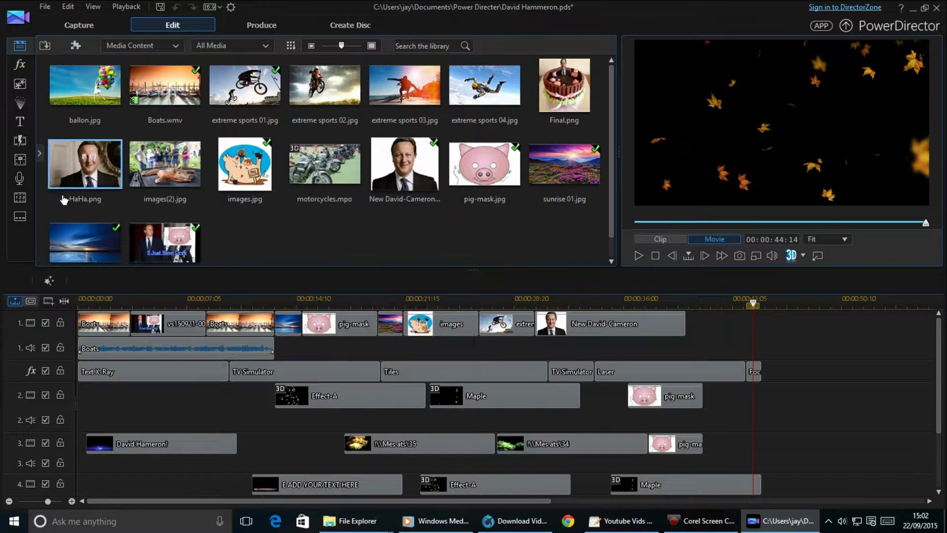
# Browse the Title, Particle and PiP Designer template libraries, ending in the Effect Room.
pyautogui.click(19, 123)
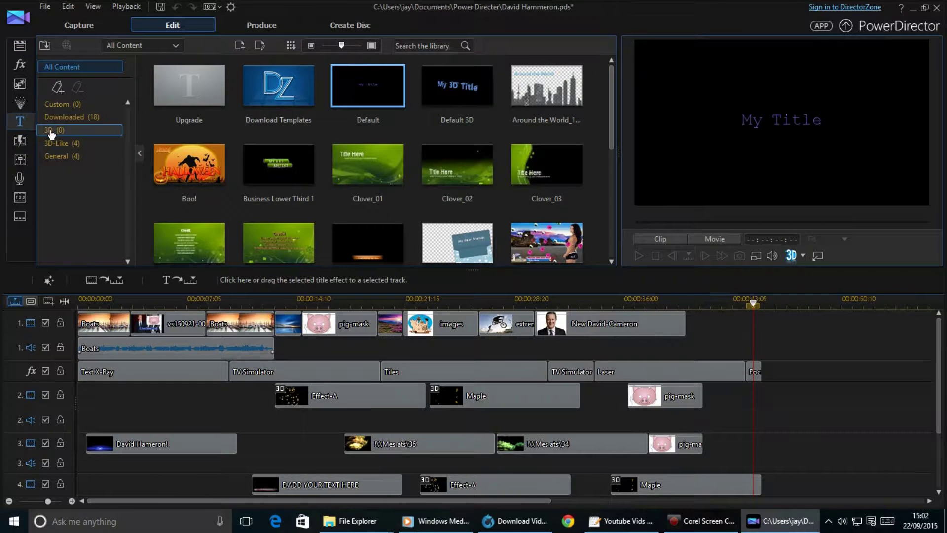
pyautogui.scroll(-10, 272, 125)
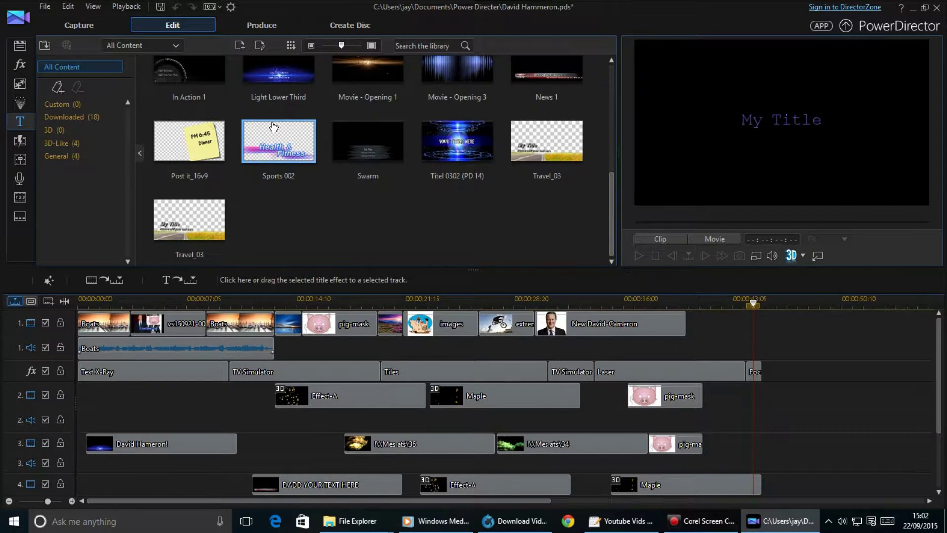
pyautogui.scroll(10, 272, 125)
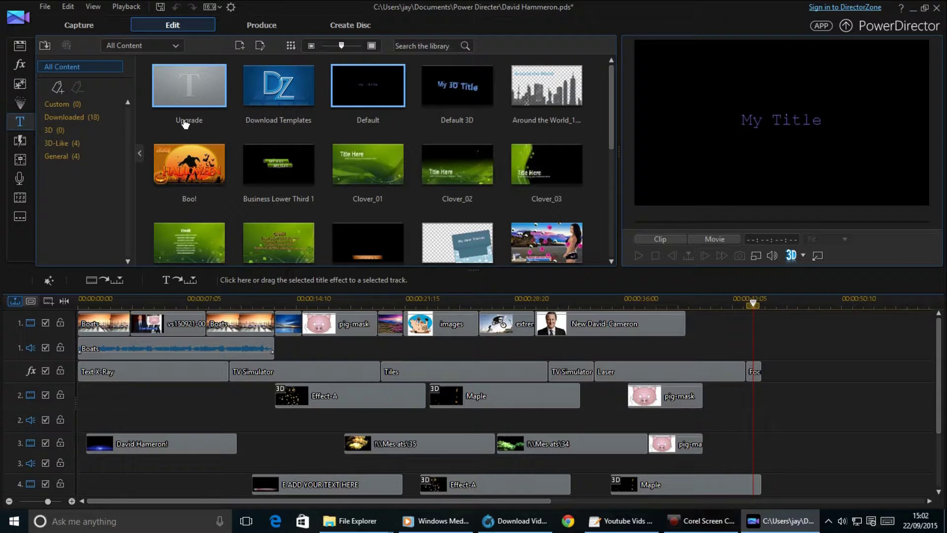
pyautogui.click(20, 101)
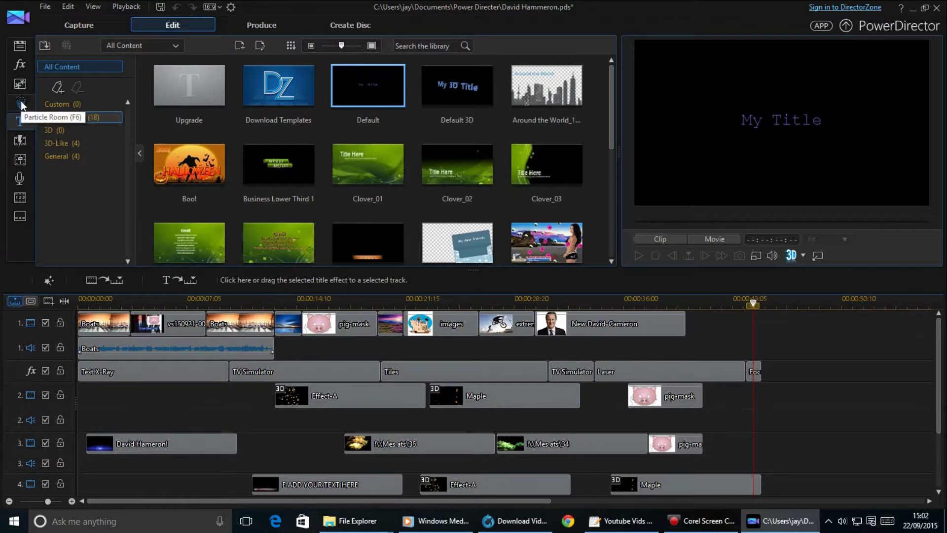
pyautogui.click(20, 86)
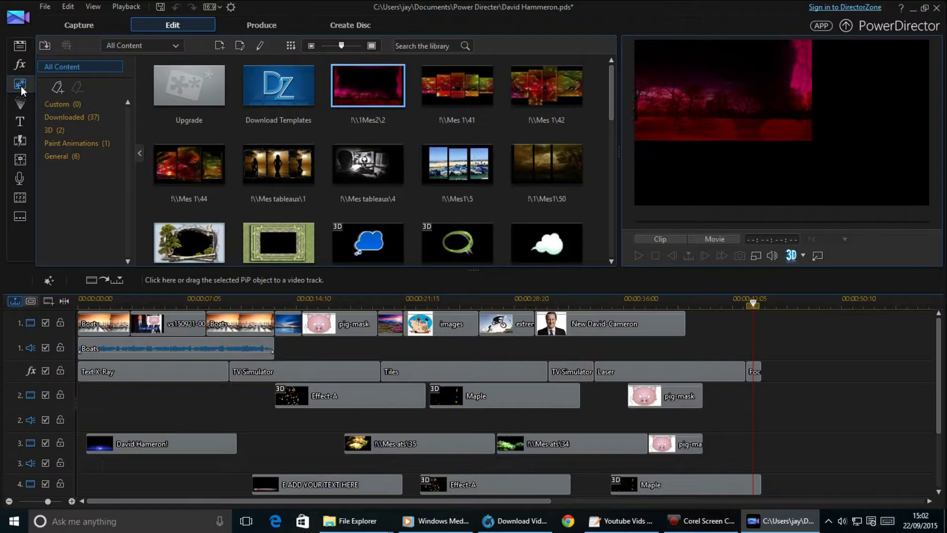
pyautogui.scroll(-3, 376, 132)
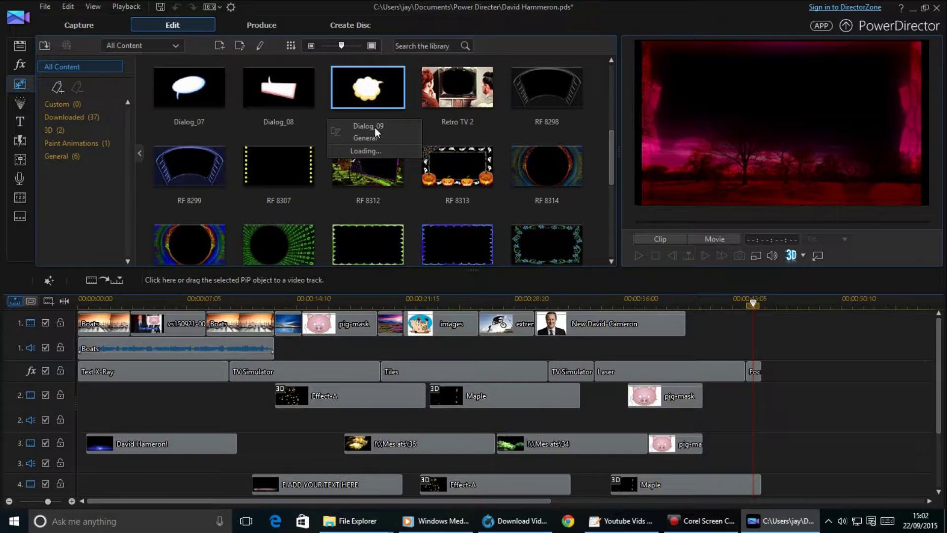
pyautogui.scroll(3, 234, 132)
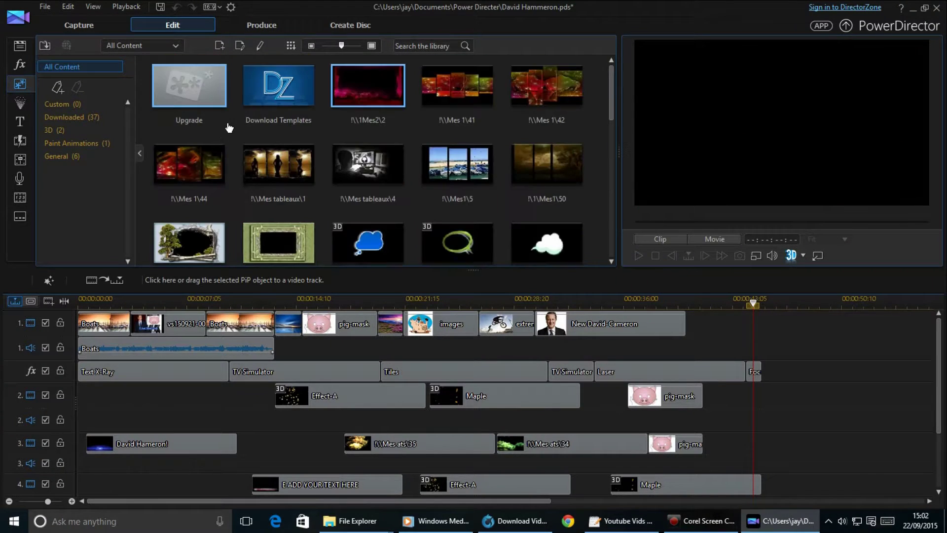
pyautogui.click(21, 65)
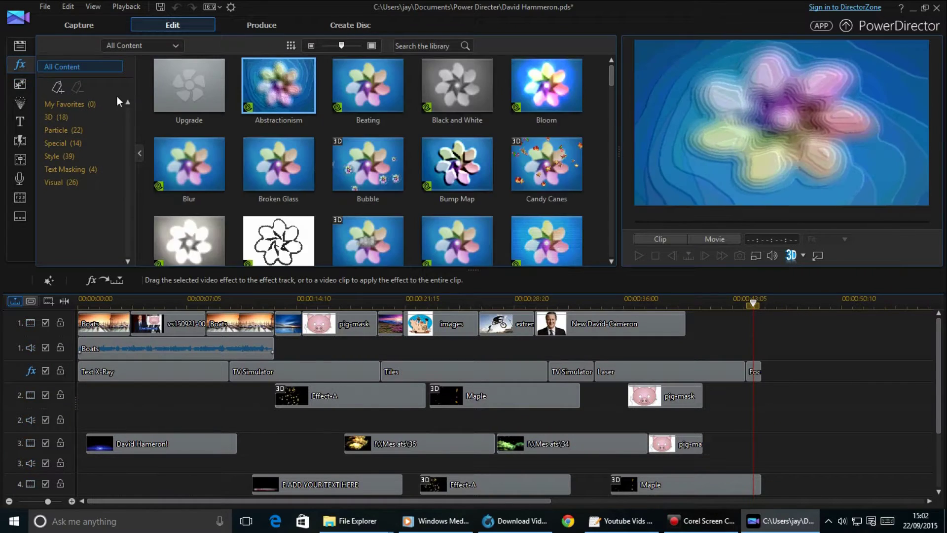
# Filter effects by Visual, Text Masking, Style and Particle, ending on Special's 14 effects.
pyautogui.scroll(-10, 315, 150)
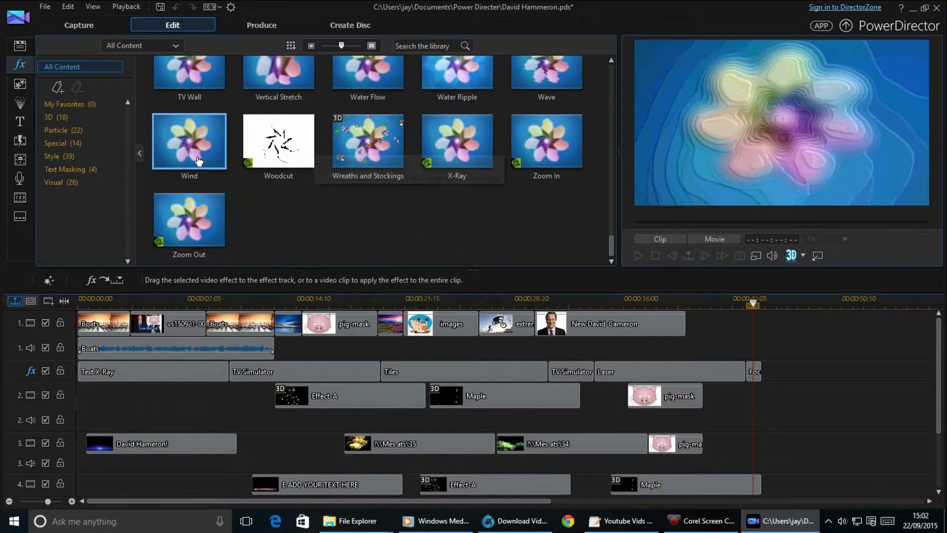
pyautogui.click(84, 186)
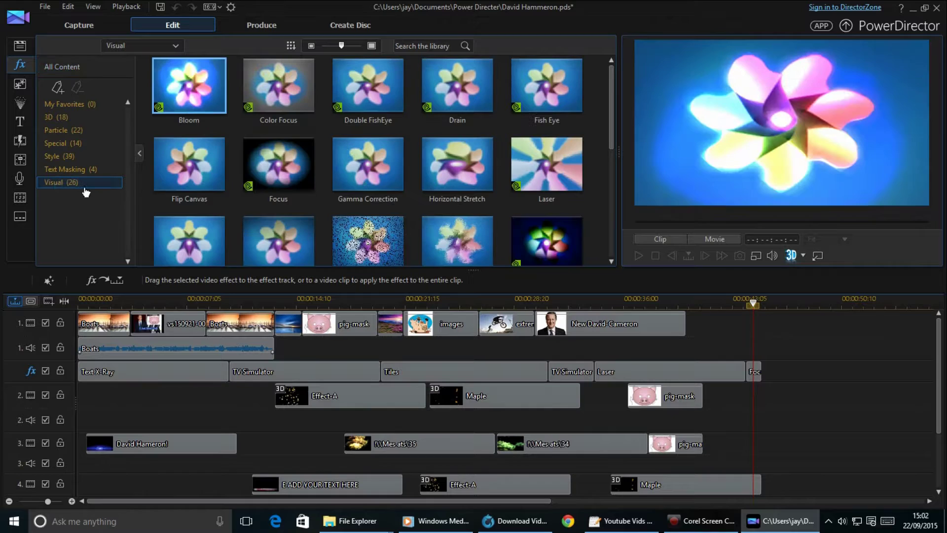
pyautogui.scroll(-5, 331, 148)
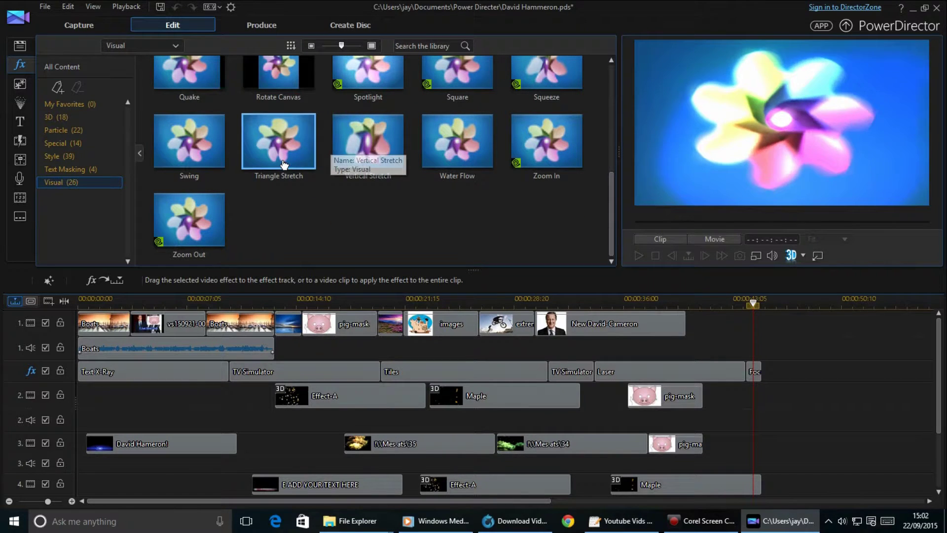
pyautogui.scroll(5, 261, 168)
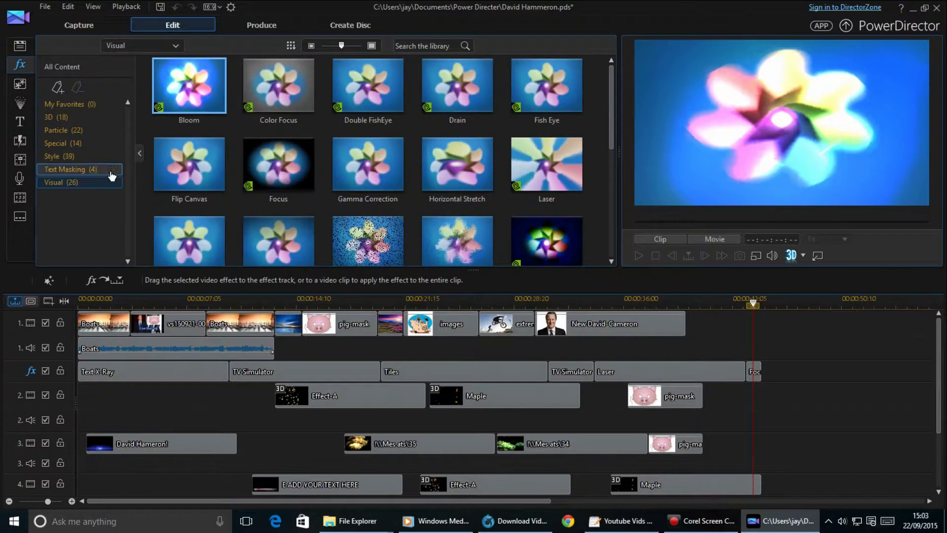
pyautogui.click(106, 173)
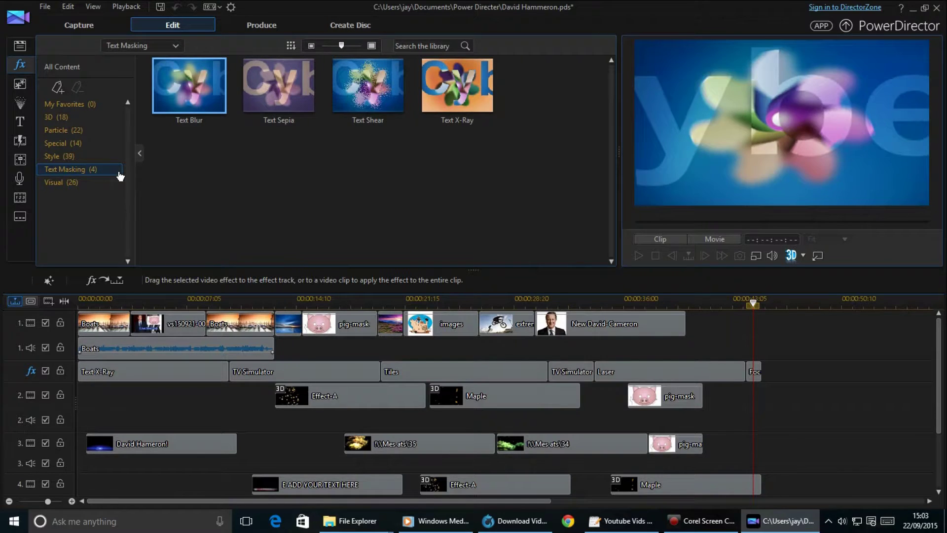
pyautogui.click(74, 156)
pyautogui.scroll(-6, 142, 158)
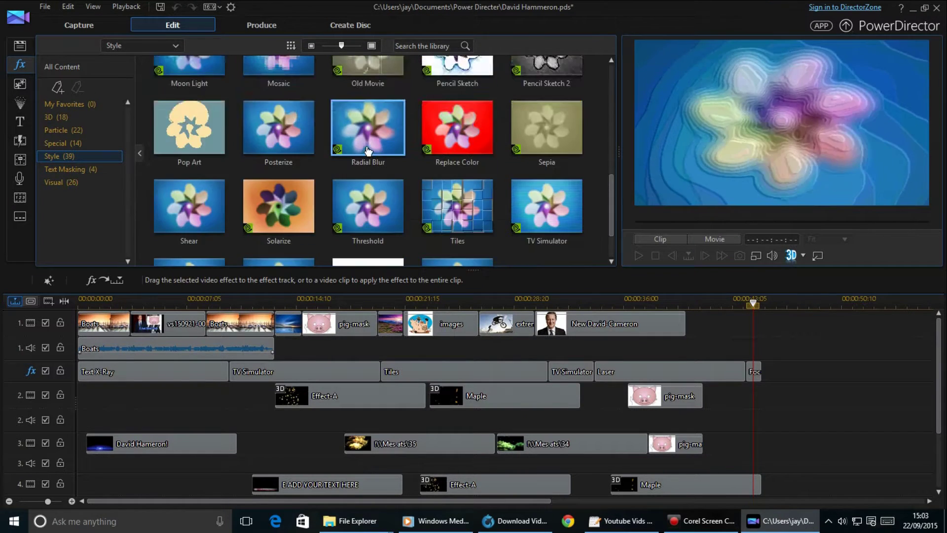
pyautogui.click(88, 131)
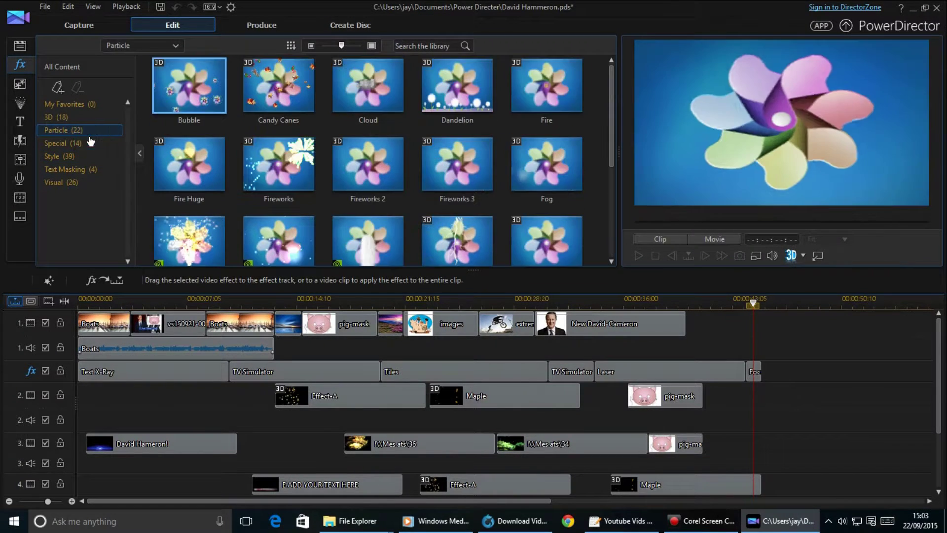
pyautogui.click(86, 144)
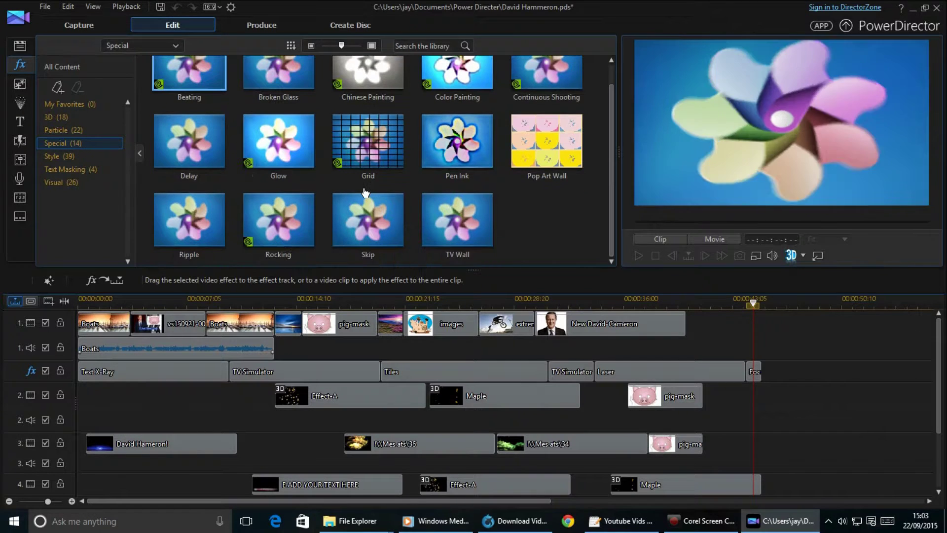
# Put Binary 1 at the start of the track-4 News title clip (00:00:11:12–00:00:13:12) and play it back.
pyautogui.click(20, 140)
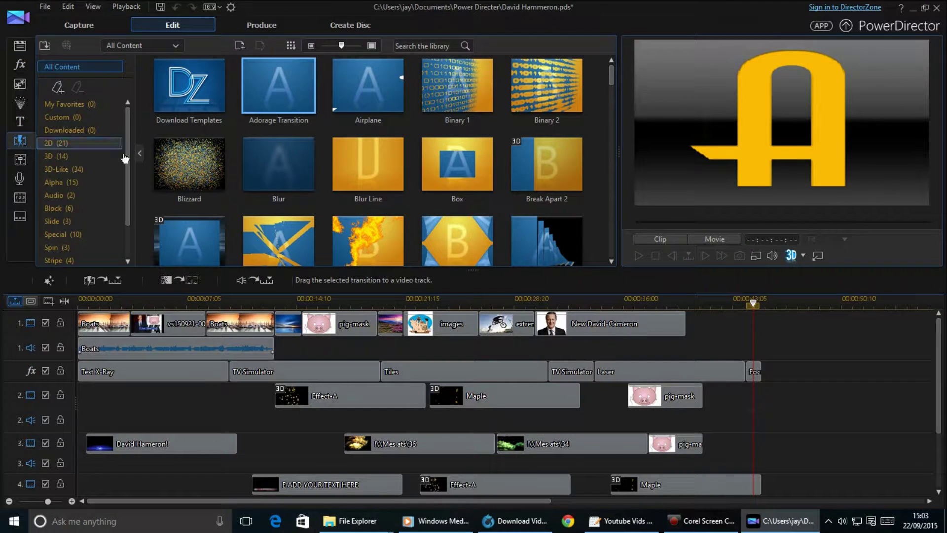
pyautogui.click(437, 95)
pyautogui.moveTo(457, 83); pyautogui.dragTo(793, 384)
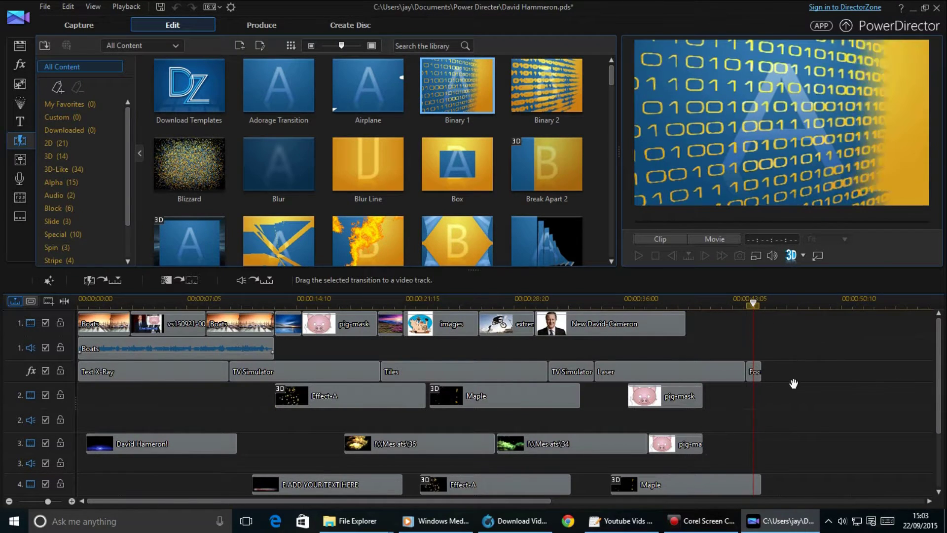
pyautogui.moveTo(748, 411); pyautogui.dragTo(263, 454)
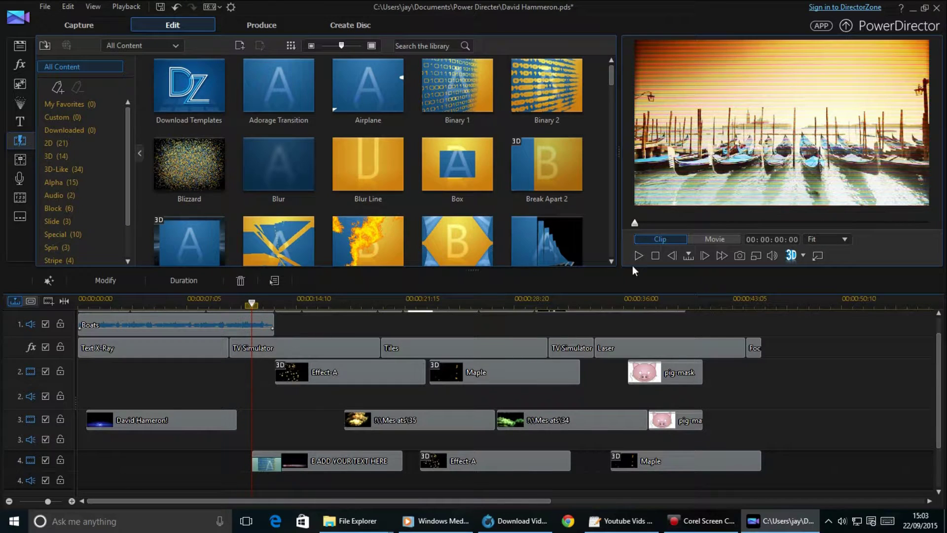
pyautogui.click(644, 254)
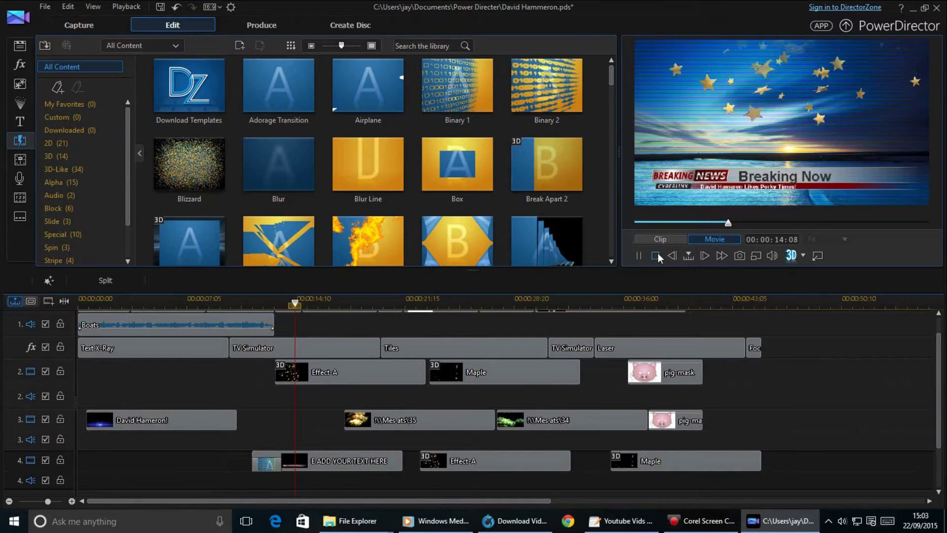
pyautogui.click(51, 10)
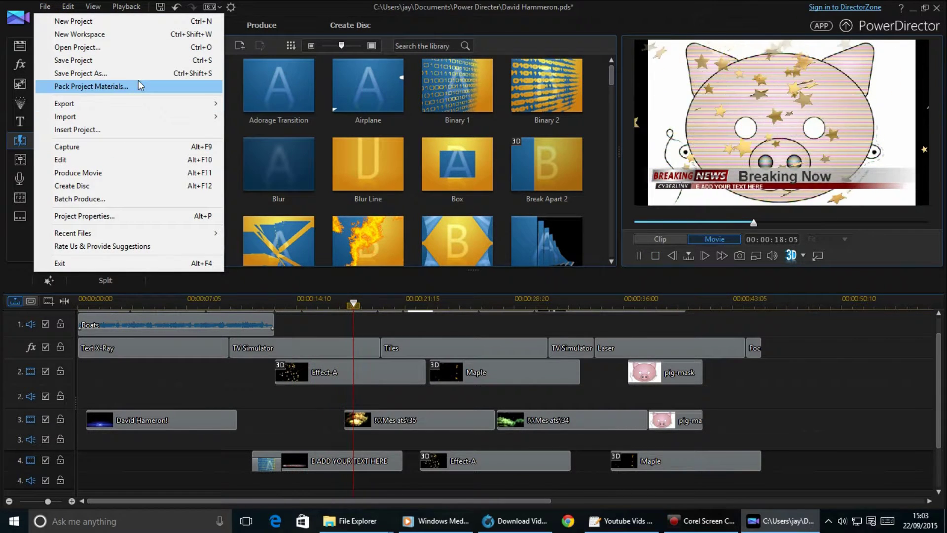
# Save the project, then add the Burning transition at the start of the Maple clip.
pyautogui.click(143, 60)
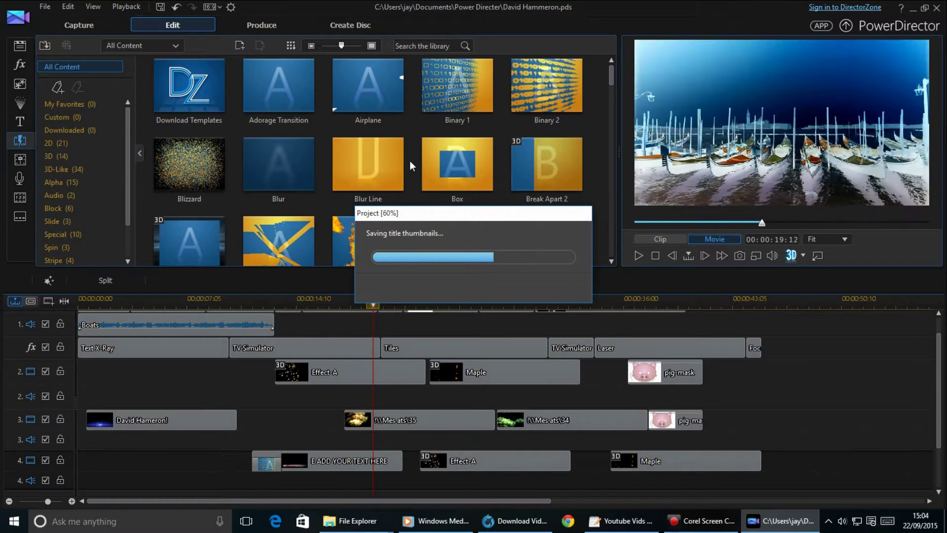
pyautogui.click(546, 169)
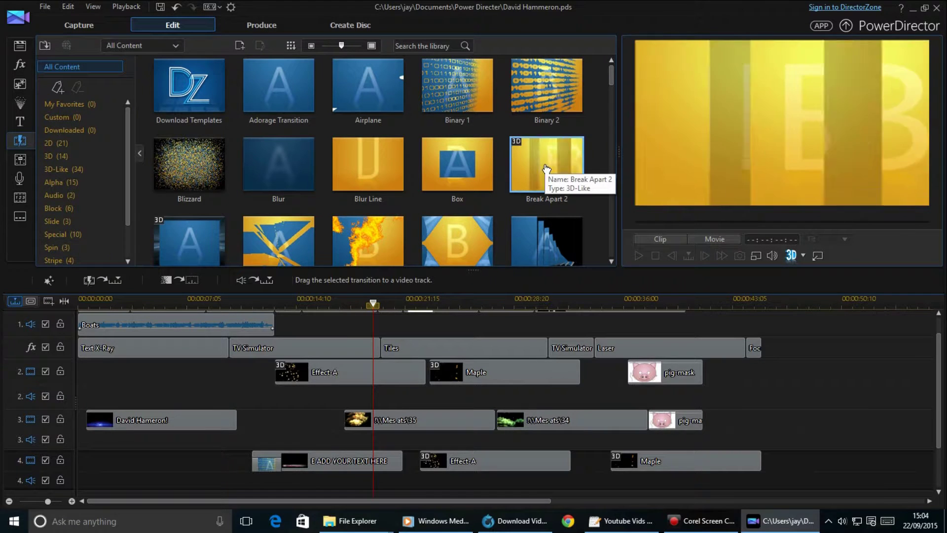
pyautogui.click(553, 105)
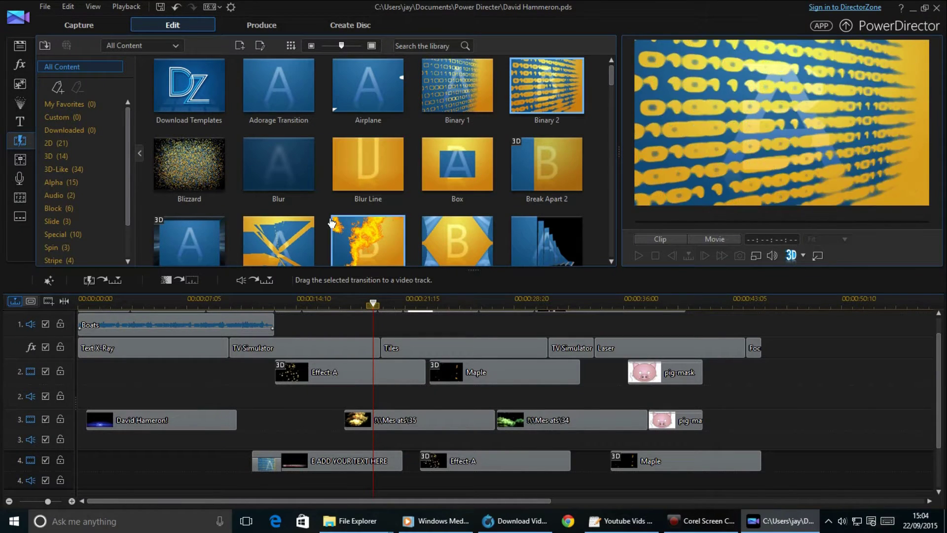
pyautogui.click(280, 260)
pyautogui.moveTo(279, 260); pyautogui.dragTo(577, 379)
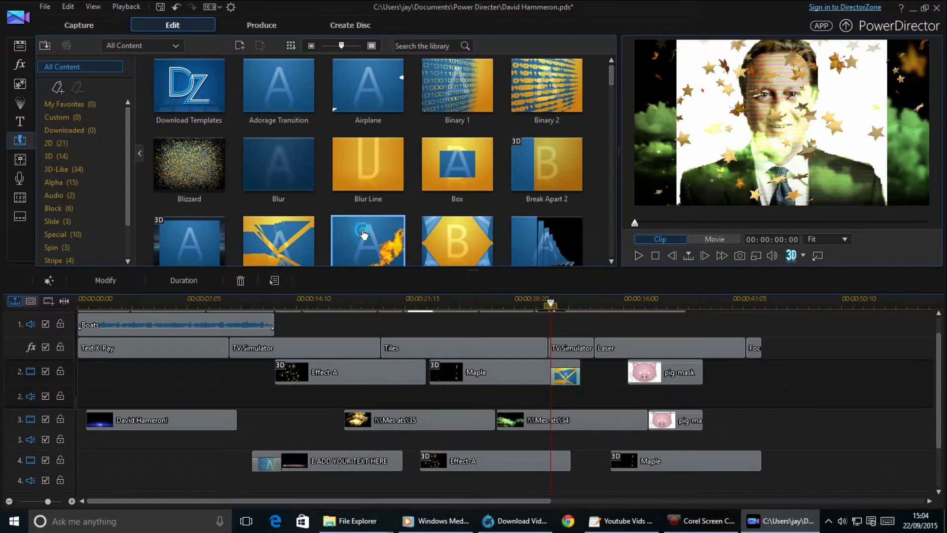
pyautogui.moveTo(439, 376); pyautogui.dragTo(437, 382)
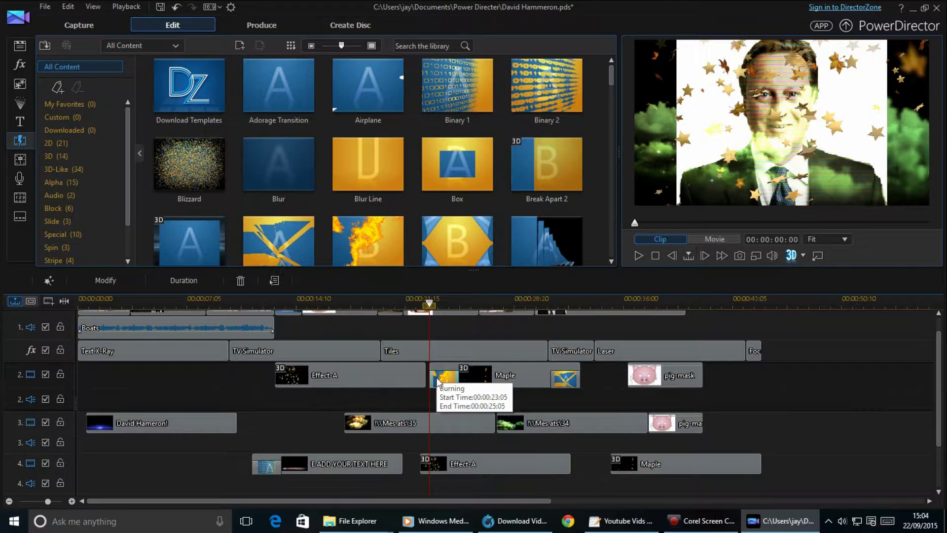
# Add Chain Reaction (00:00:19:10–00:00:20:05) and Dominoes transitions on track 1.
pyautogui.moveTo(559, 244); pyautogui.dragTo(380, 319)
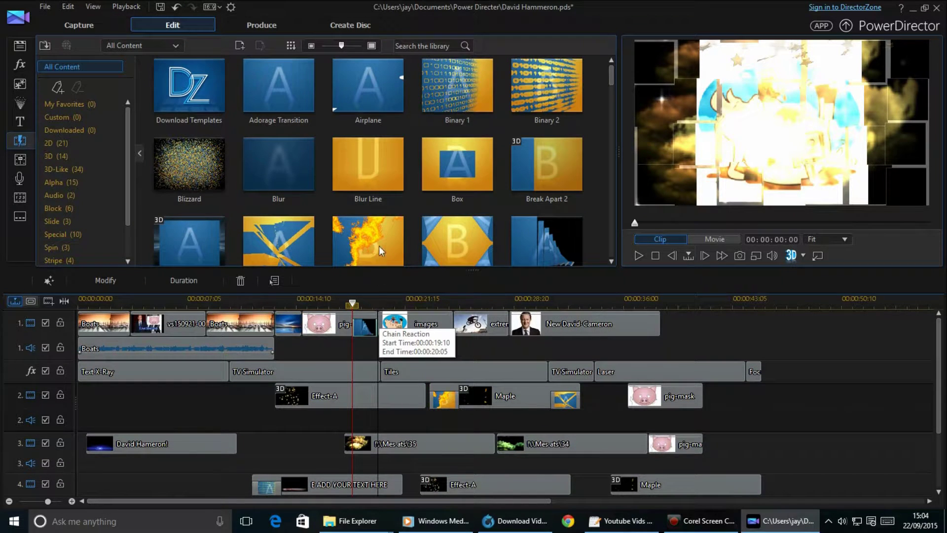
pyautogui.scroll(-5, 394, 242)
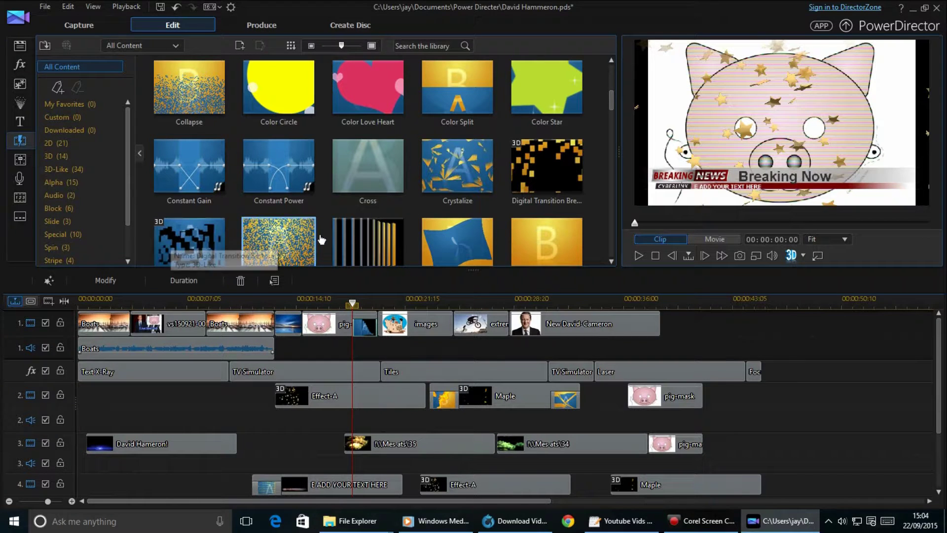
pyautogui.moveTo(408, 252); pyautogui.dragTo(524, 334)
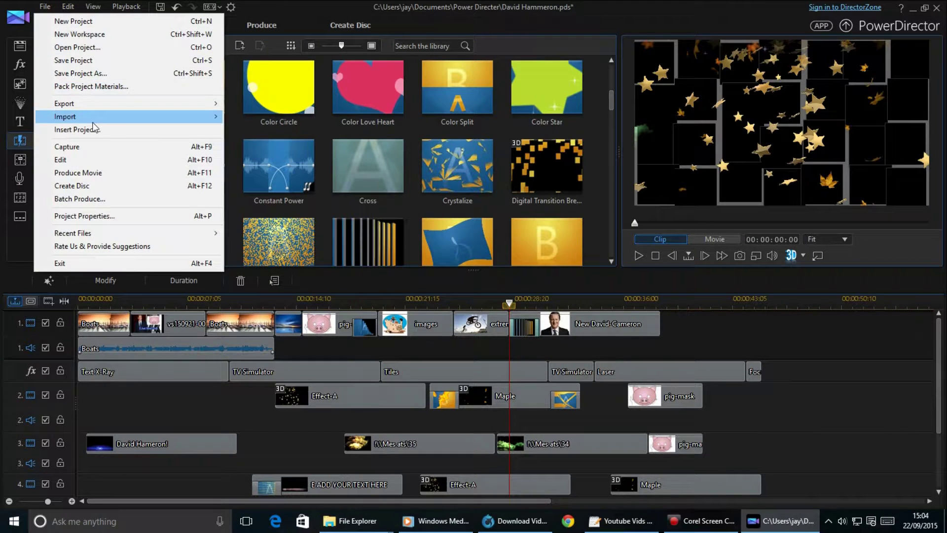
# Save the project and place the Crystalize transition after the Boats clip on track 1.
pyautogui.click(121, 67)
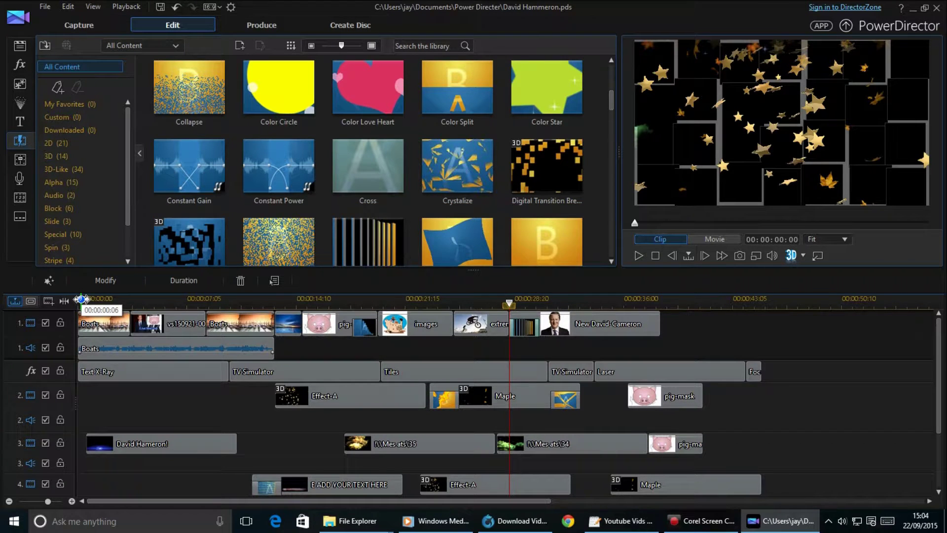
pyautogui.scroll(2, 82, 299)
pyautogui.moveTo(462, 200); pyautogui.dragTo(213, 325)
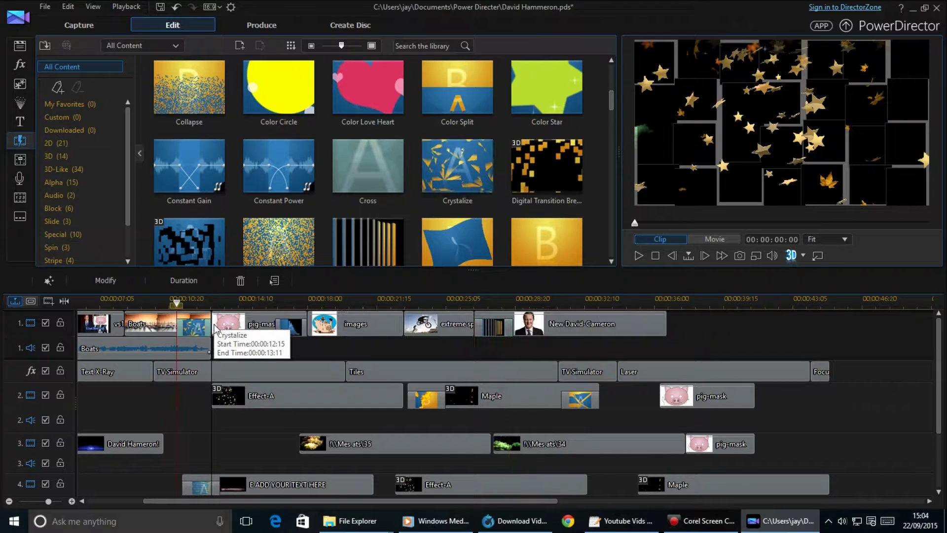
# Add Flip Boxes Horizontally between clips near the start and Flip Matrix Out after the images clip.
pyautogui.scroll(-3, 357, 191)
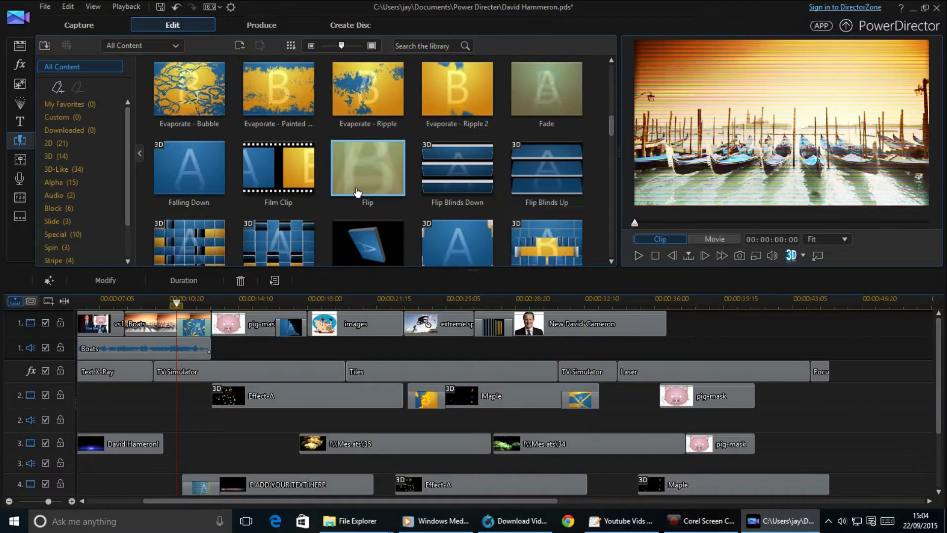
pyautogui.moveTo(124, 338); pyautogui.dragTo(125, 329)
pyautogui.moveTo(539, 245); pyautogui.dragTo(370, 328)
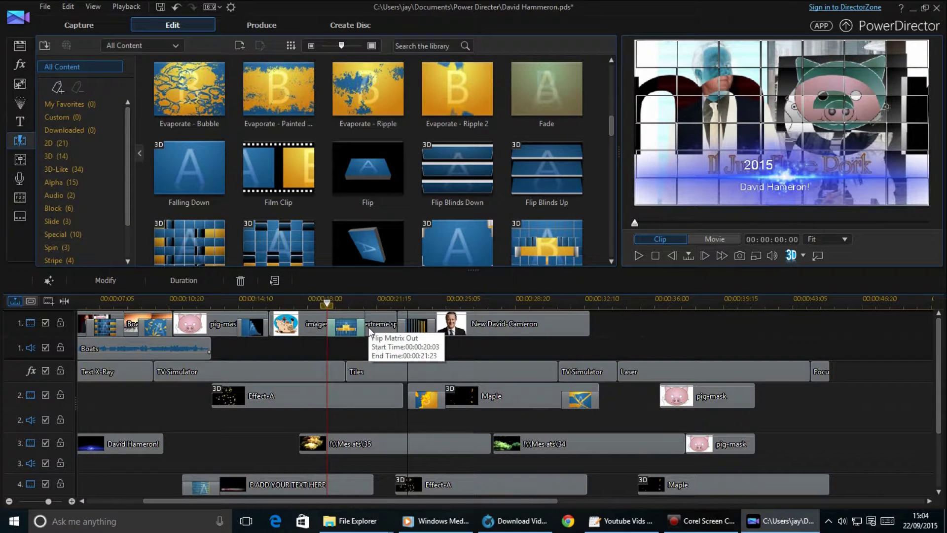
# Browse the transition library and pick up the Mirror transition.
pyautogui.scroll(-2, 401, 245)
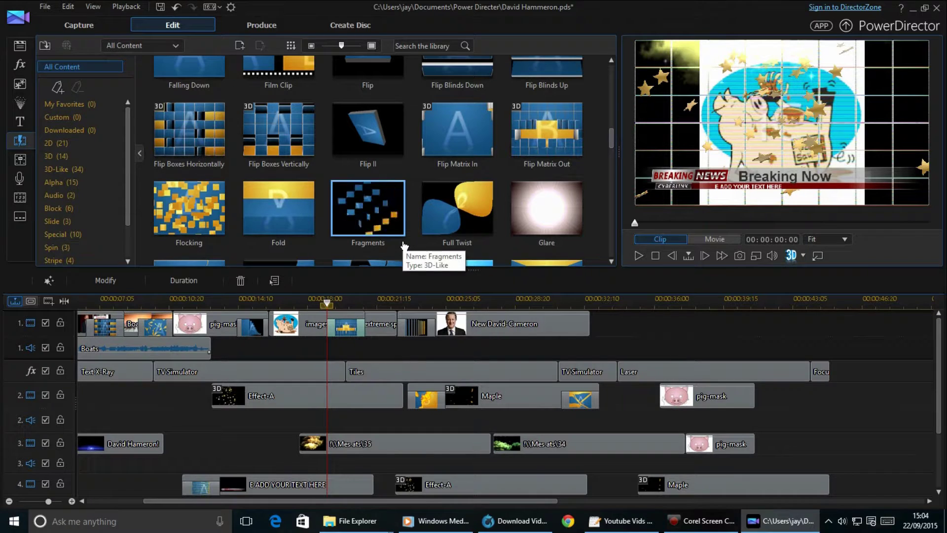
pyautogui.scroll(-3, 403, 245)
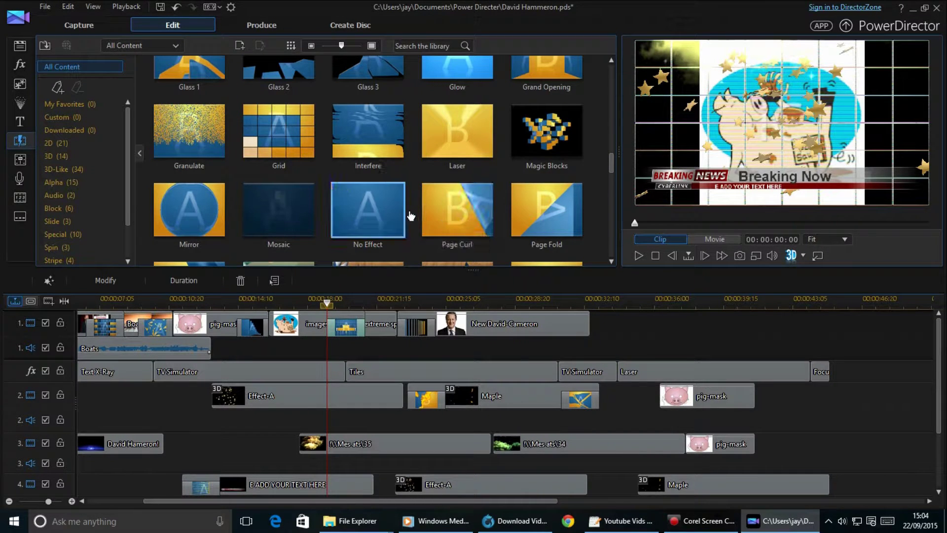
pyautogui.scroll(-3, 409, 215)
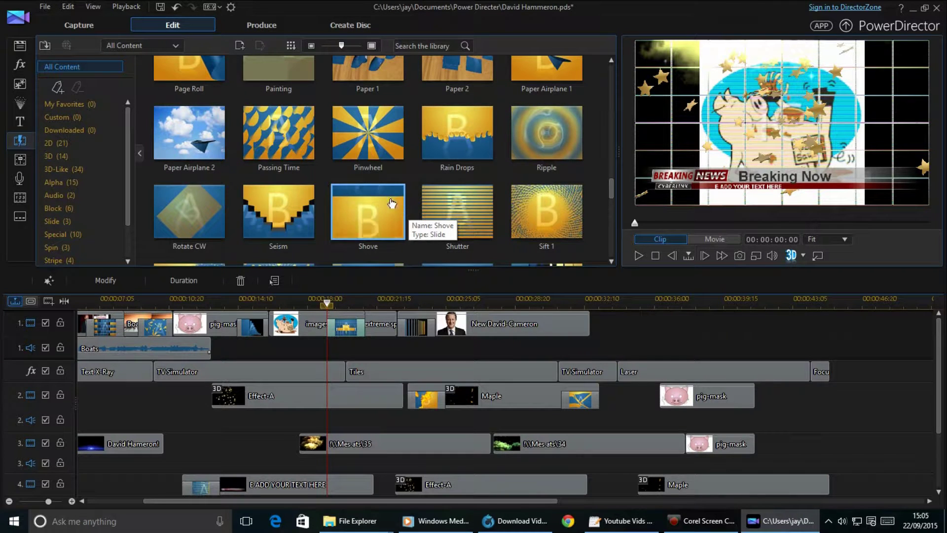
pyautogui.scroll(2, 392, 204)
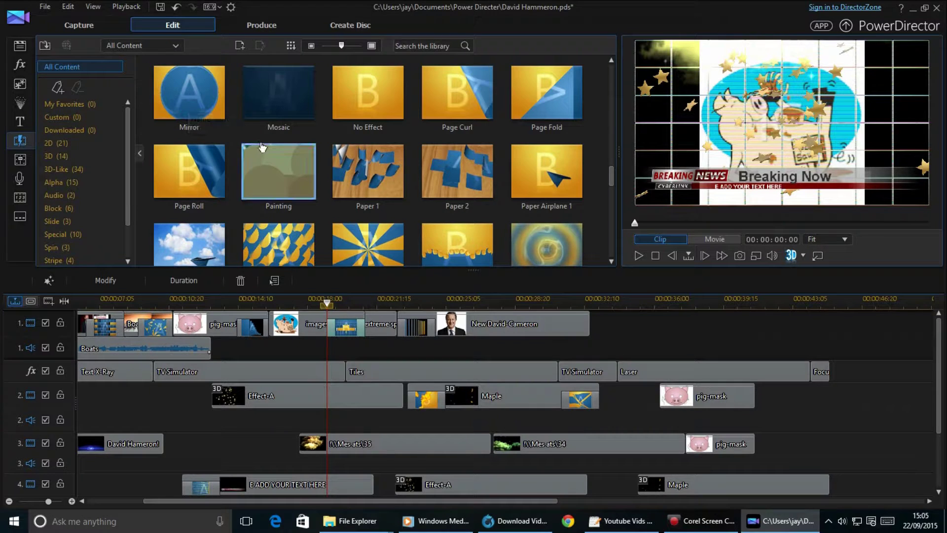
pyautogui.moveTo(200, 100); pyautogui.dragTo(431, 337)
# Drop Mirror on Effect-A, a transition on the first track 3 particle clip, and Ripple on the track 4 Maple clip.
pyautogui.moveTo(336, 338); pyautogui.dragTo(230, 402)
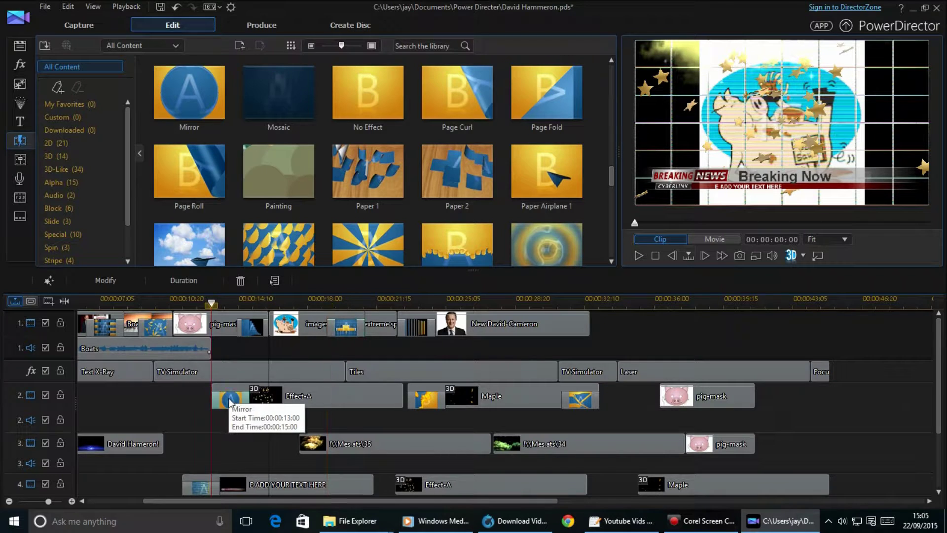
pyautogui.moveTo(457, 247); pyautogui.dragTo(456, 305)
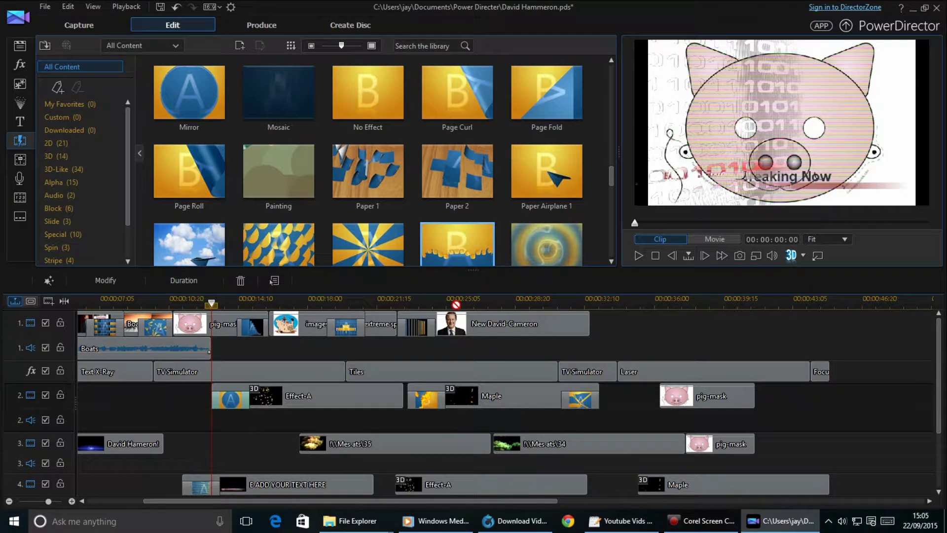
pyautogui.moveTo(417, 422); pyautogui.dragTo(316, 444)
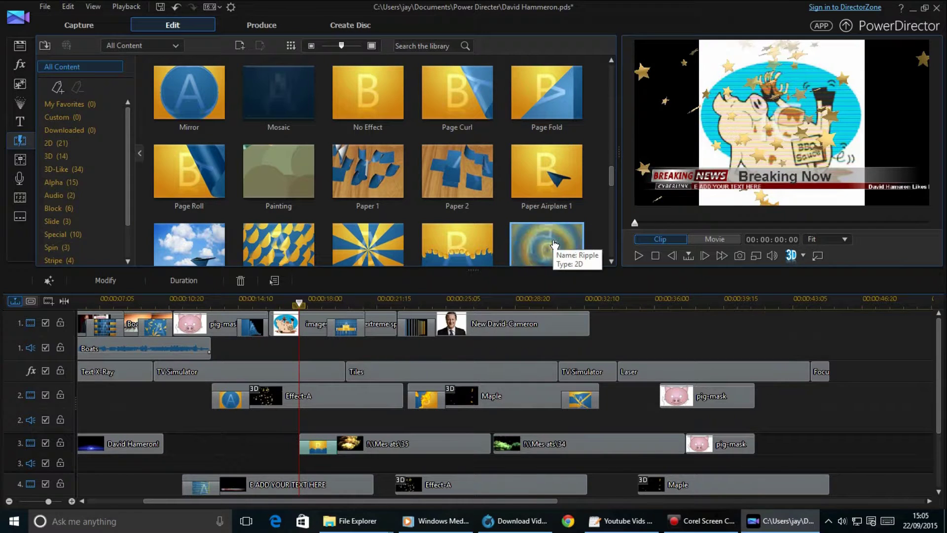
pyautogui.moveTo(554, 245); pyautogui.dragTo(599, 310)
pyautogui.moveTo(573, 387); pyautogui.dragTo(560, 367)
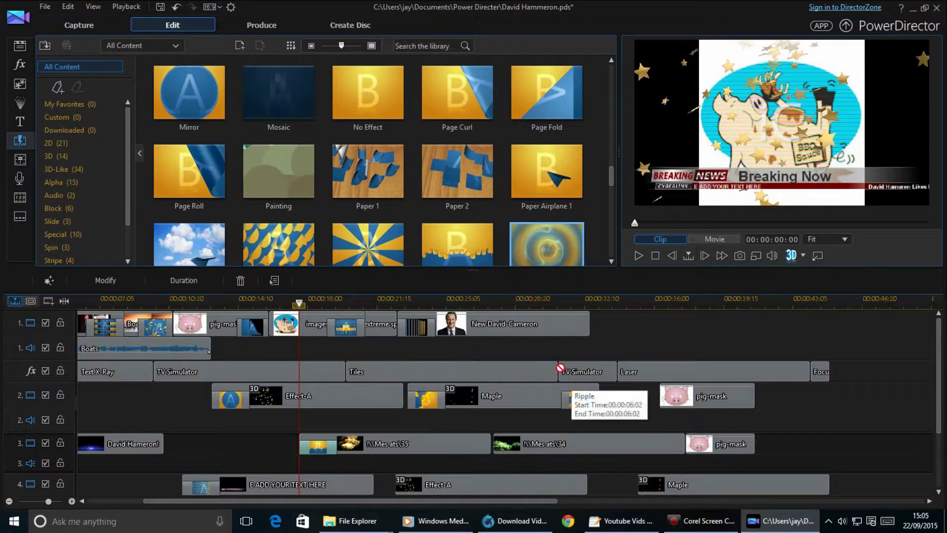
pyautogui.moveTo(627, 371); pyautogui.dragTo(639, 469)
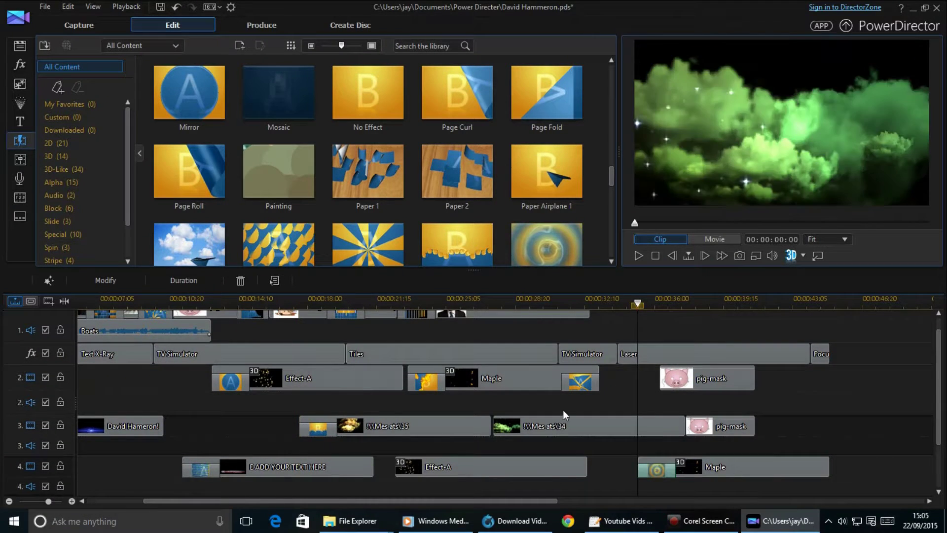
# Add Sift 2 to Effect-A on track 4 and Strip Right To Left to the track 2 pig-mask clip.
pyautogui.scroll(-3, 458, 201)
pyautogui.scroll(-2, 459, 201)
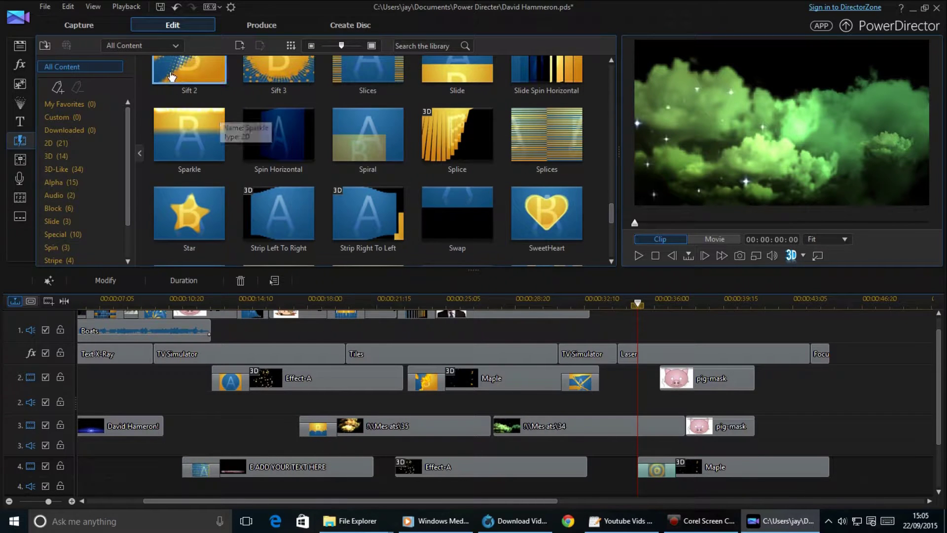
pyautogui.moveTo(190, 89); pyautogui.dragTo(376, 376)
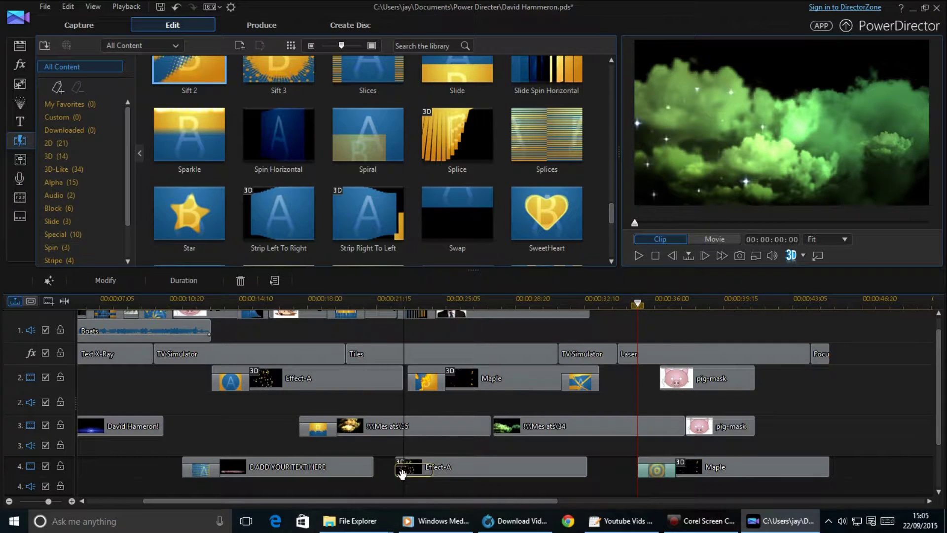
pyautogui.moveTo(402, 473); pyautogui.dragTo(404, 471)
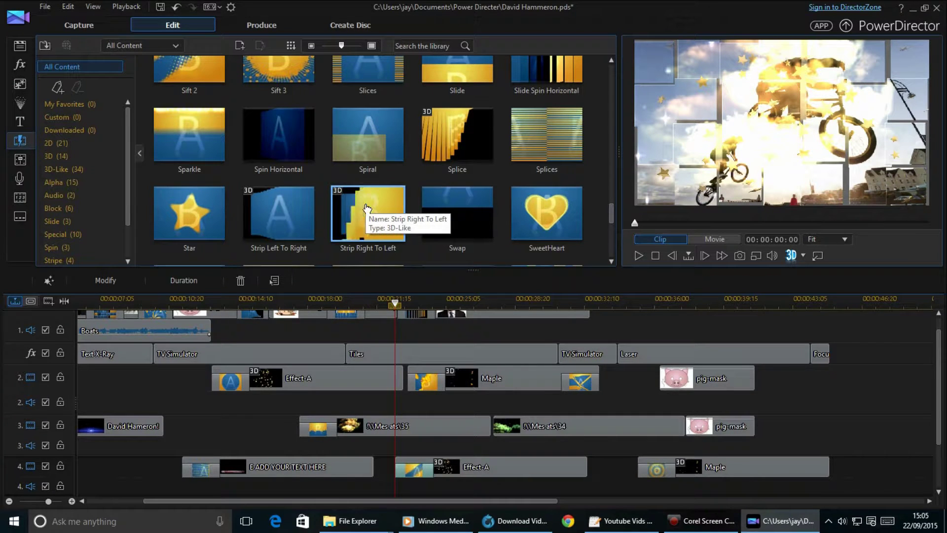
pyautogui.moveTo(366, 208); pyautogui.dragTo(648, 341)
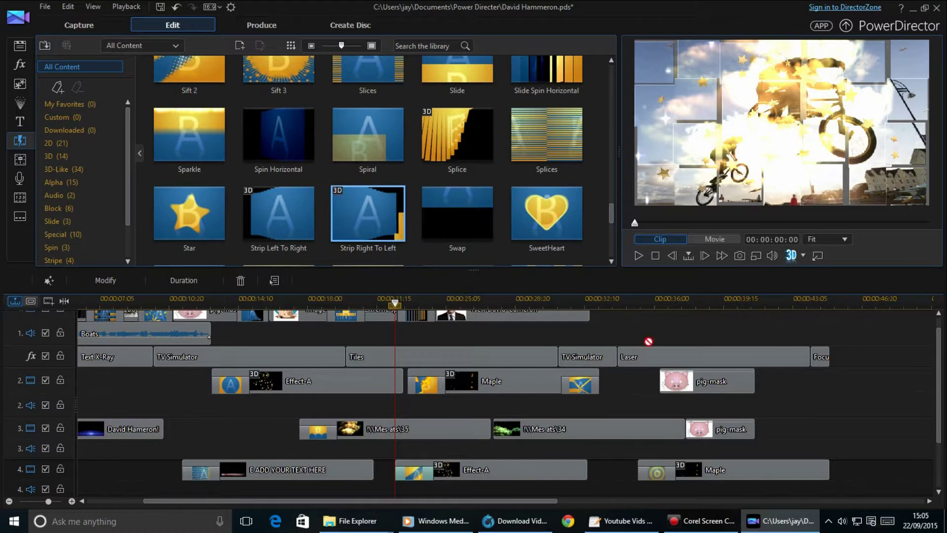
pyautogui.moveTo(679, 393); pyautogui.dragTo(681, 398)
pyautogui.click(45, 7)
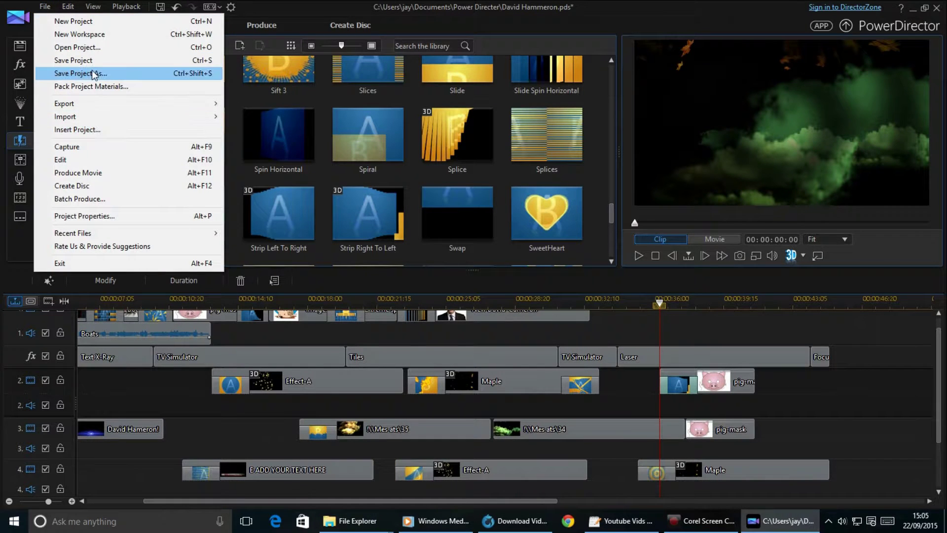
# Save the project and play the movie from the timeline start.
pyautogui.click(91, 60)
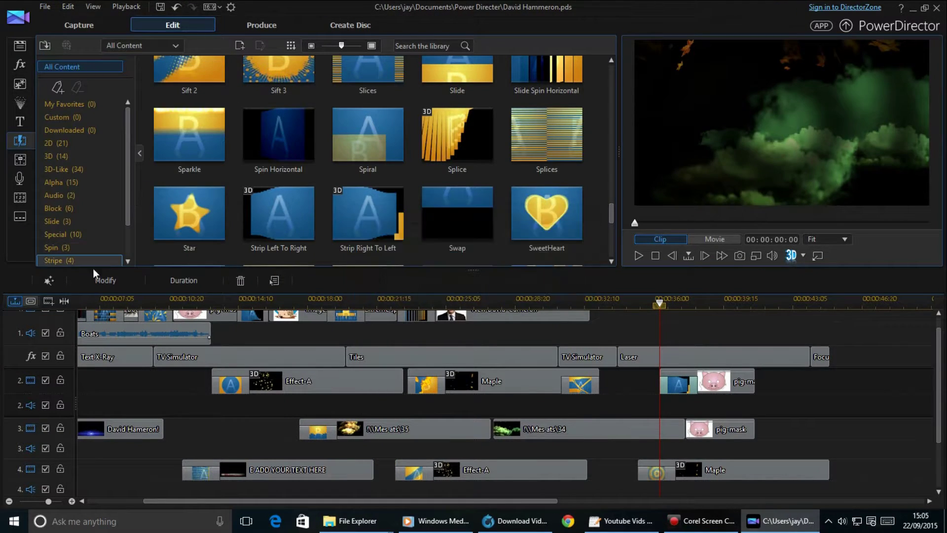
pyautogui.click(81, 302)
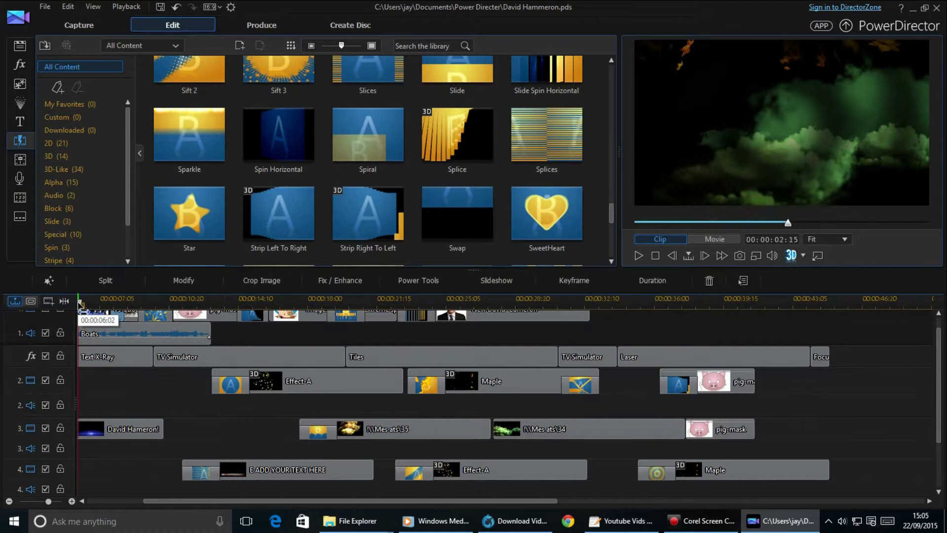
pyautogui.click(639, 256)
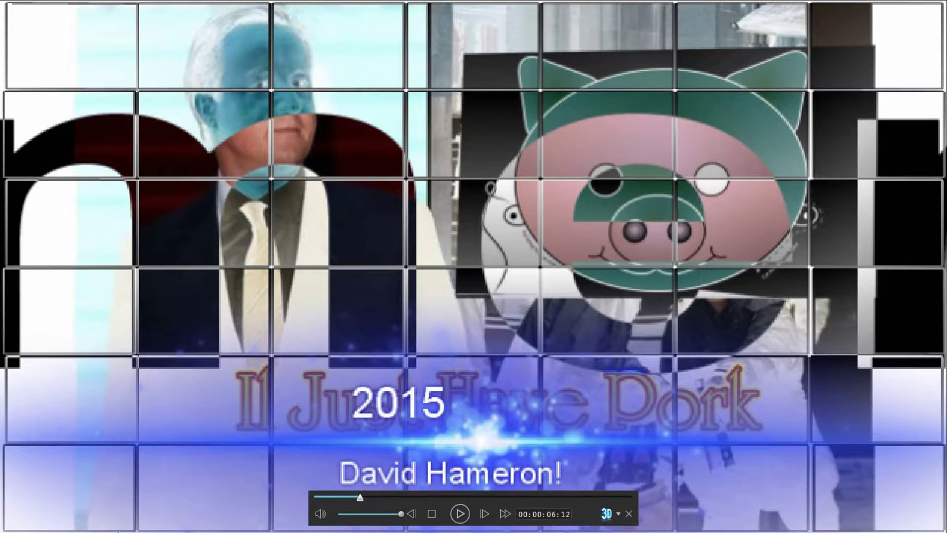
# Switch the preview to full screen and restart playback from the beginning.
pyautogui.click(460, 519)
pyautogui.moveTo(372, 498); pyautogui.dragTo(291, 498)
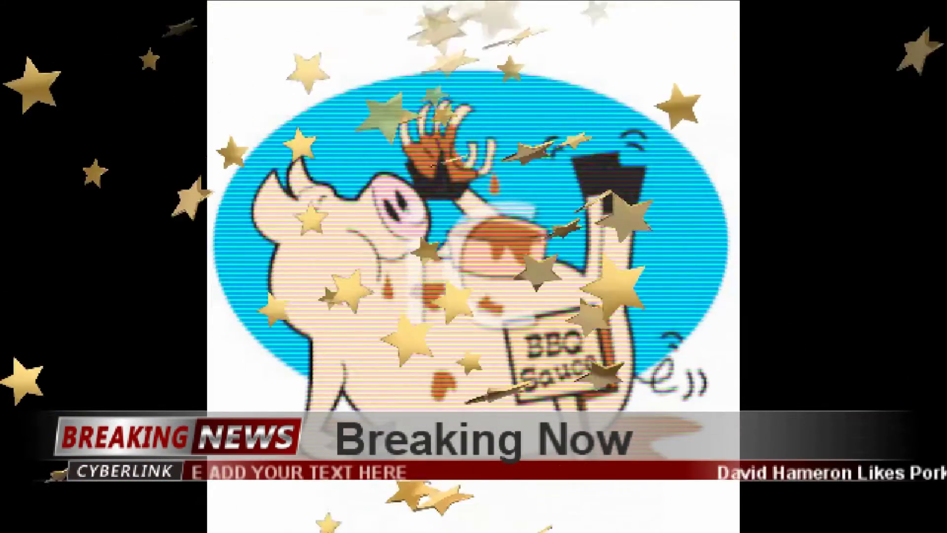
pyautogui.moveTo(68, 280)
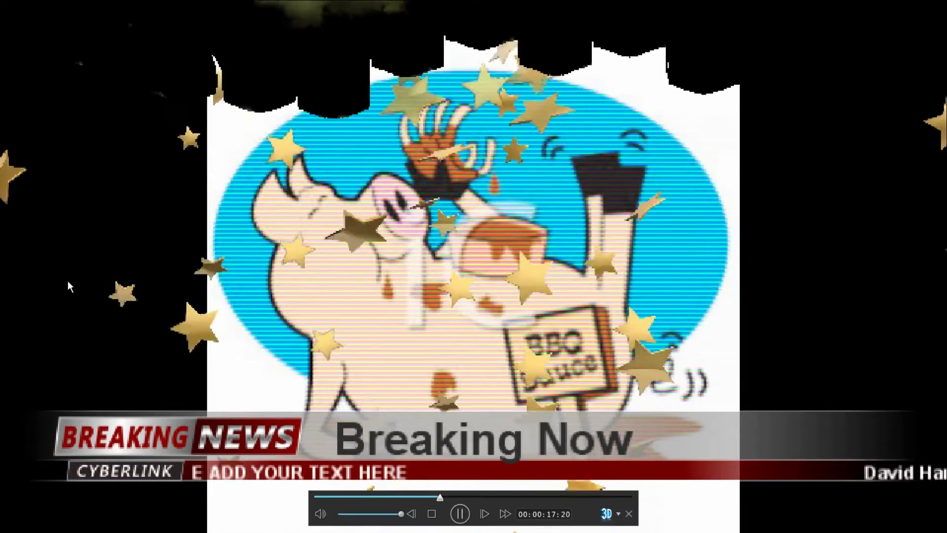
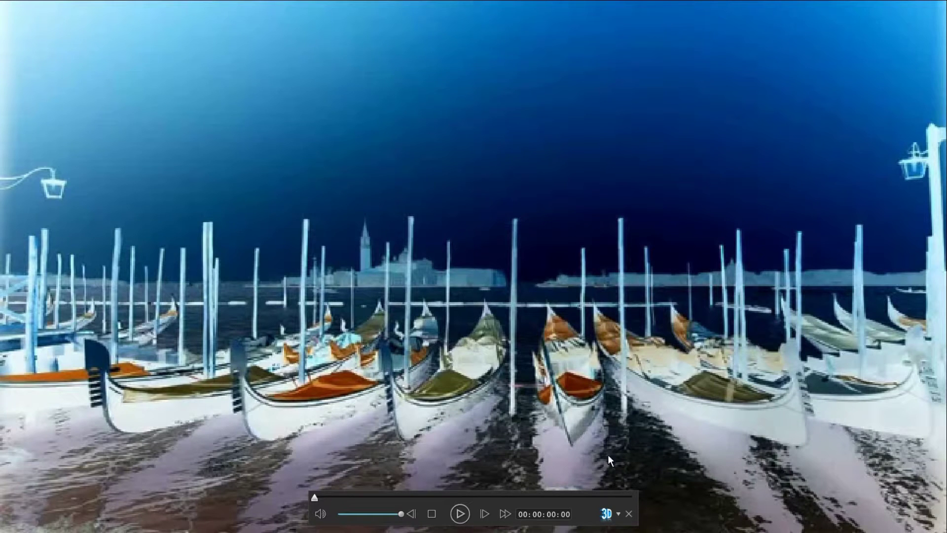
# Leave full screen and add New David-Cameron.jpg to the end of the timeline.
pyautogui.click(630, 515)
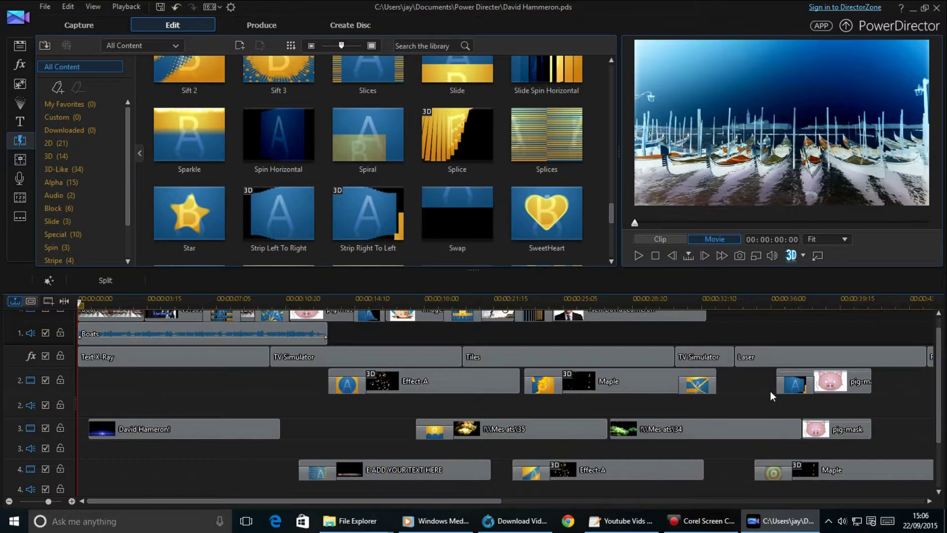
pyautogui.click(19, 48)
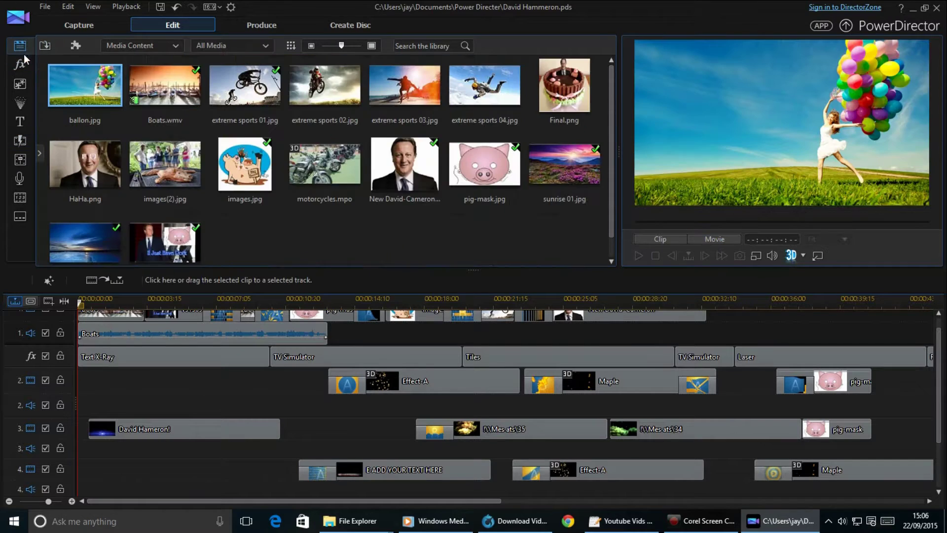
pyautogui.moveTo(417, 182)
pyautogui.mouseDown()
pyautogui.moveTo(808, 408)
pyautogui.moveTo(804, 458)
pyautogui.moveTo(767, 422)
pyautogui.moveTo(776, 325)
pyautogui.moveTo(802, 303)
pyautogui.moveTo(844, 303)
pyautogui.mouseUp()
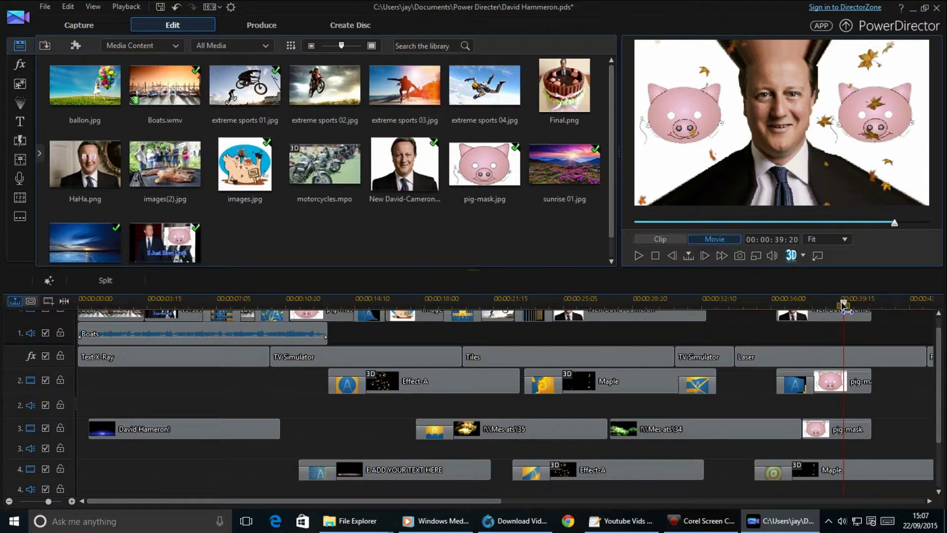
pyautogui.click(841, 314)
pyautogui.click(44, 7)
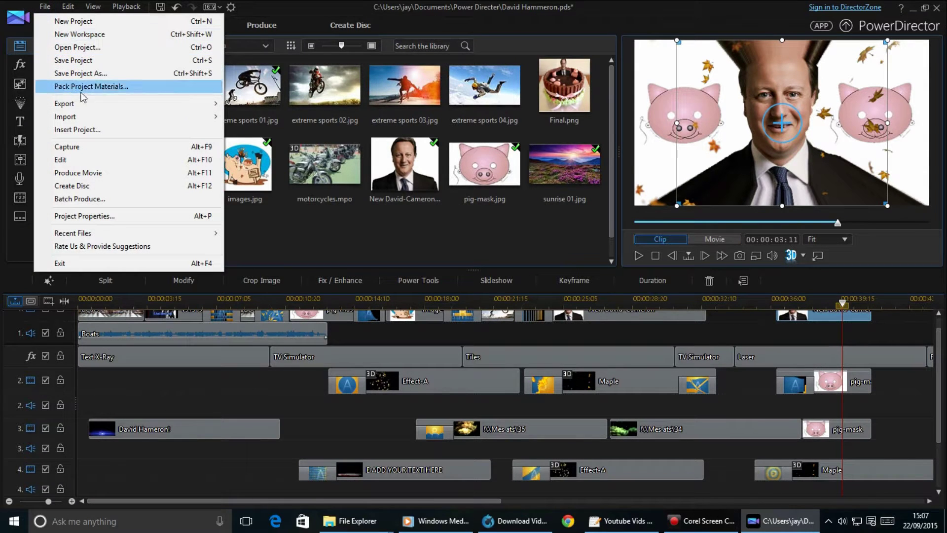
pyautogui.click(103, 60)
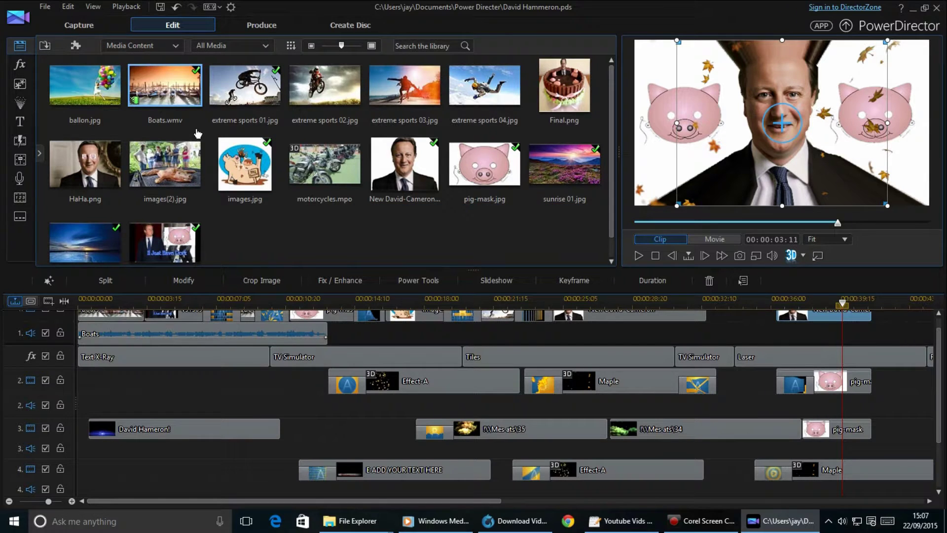
pyautogui.click(49, 6)
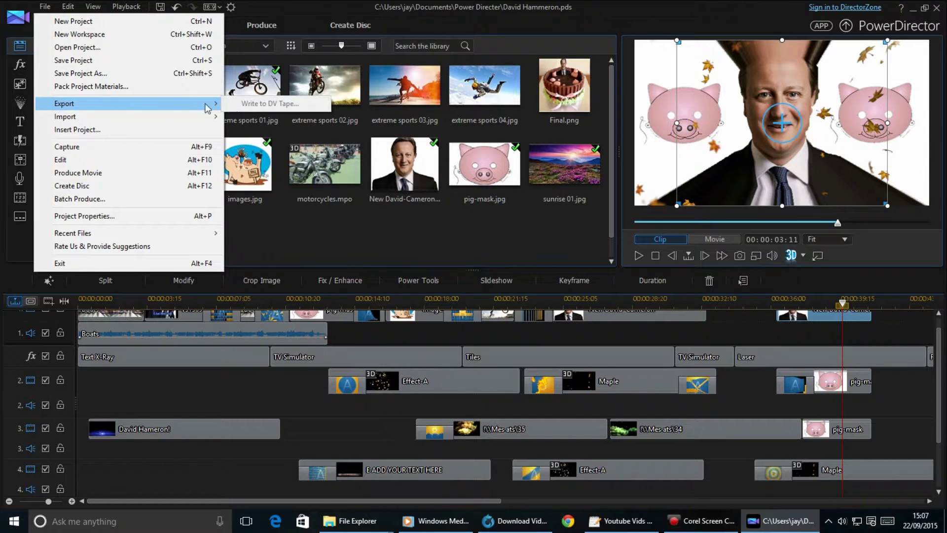
# Start producing the movie as Standard 2D MPEG-2, then view the Online sharing options.
pyautogui.click(178, 173)
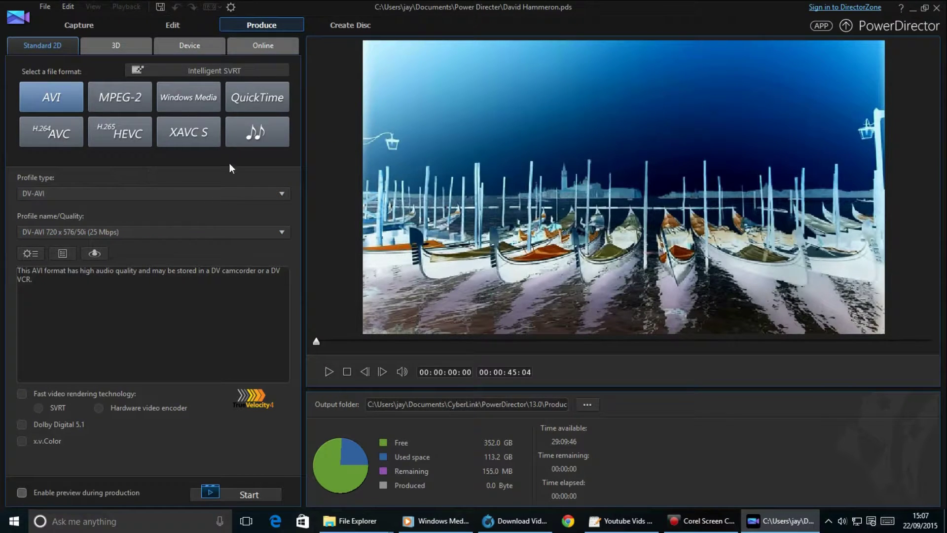
pyautogui.click(125, 96)
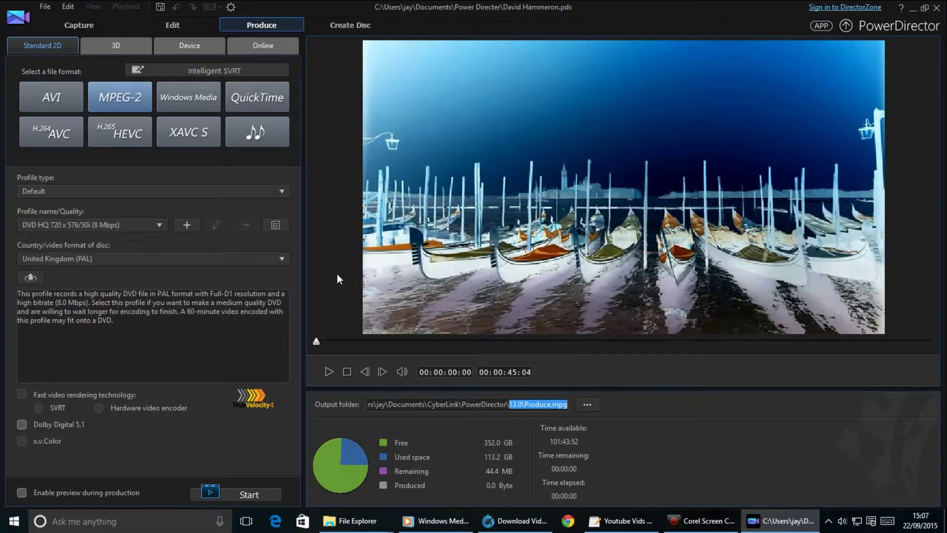
pyautogui.click(112, 191)
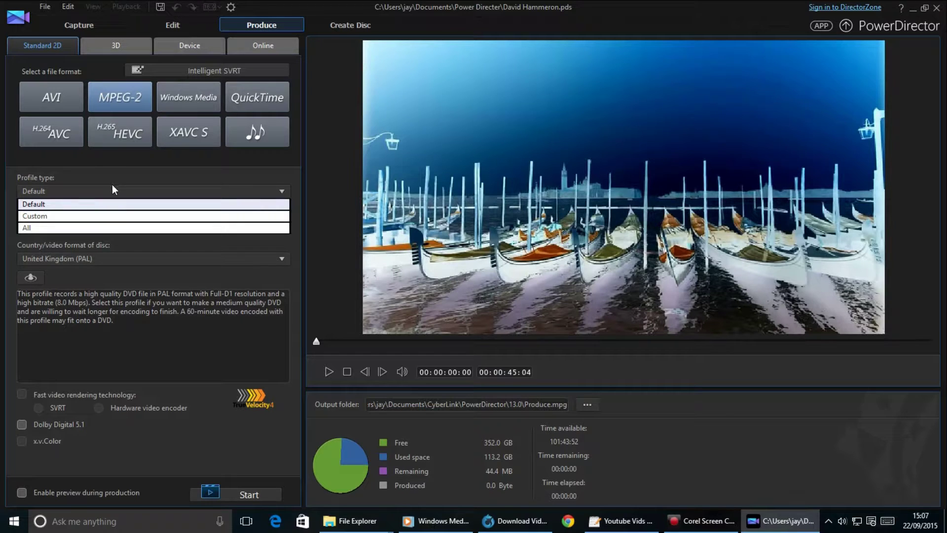
pyautogui.click(262, 43)
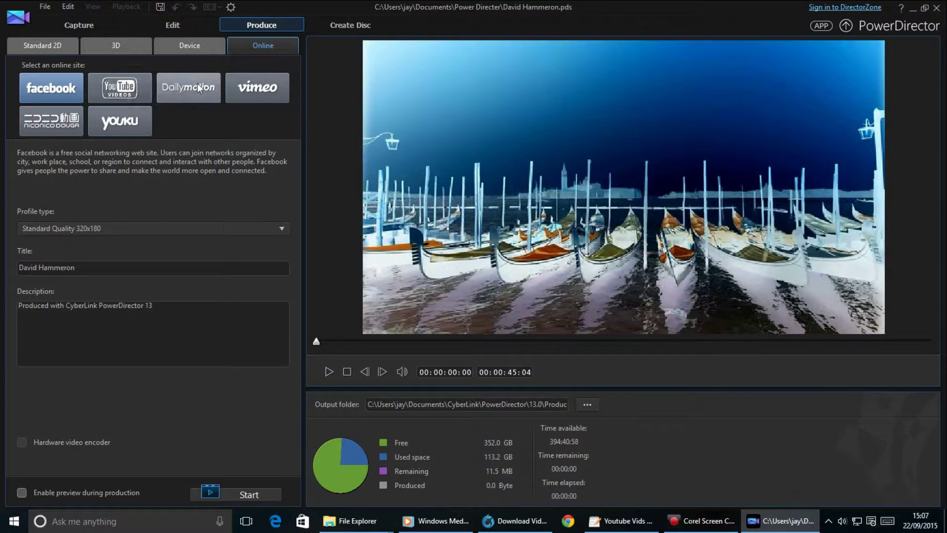
# Pick YouTube with the Comedy video category, then view the Device output formats.
pyautogui.click(140, 93)
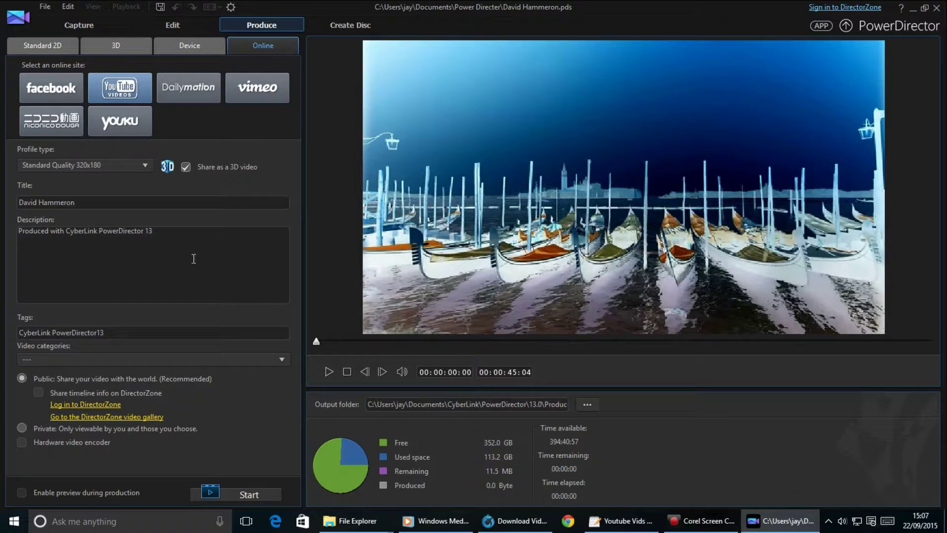
pyautogui.click(140, 360)
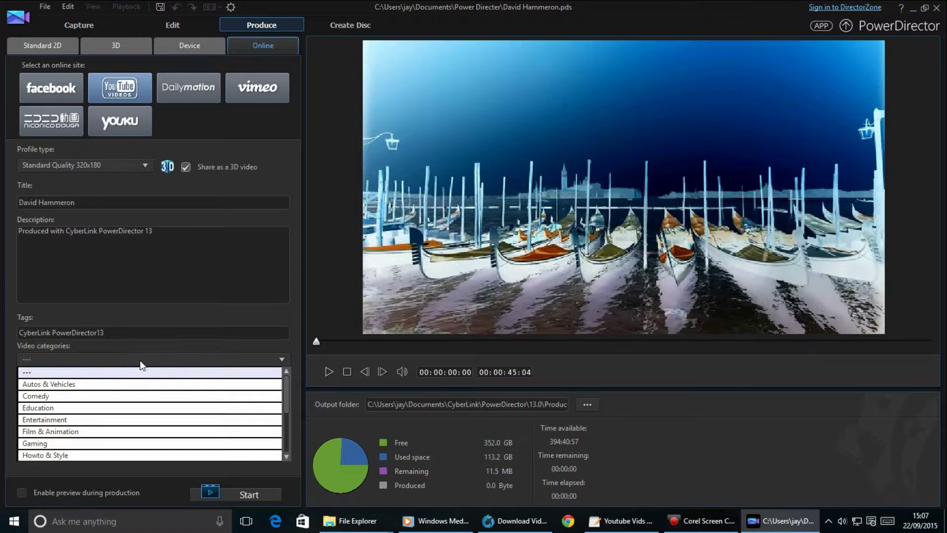
pyautogui.click(130, 396)
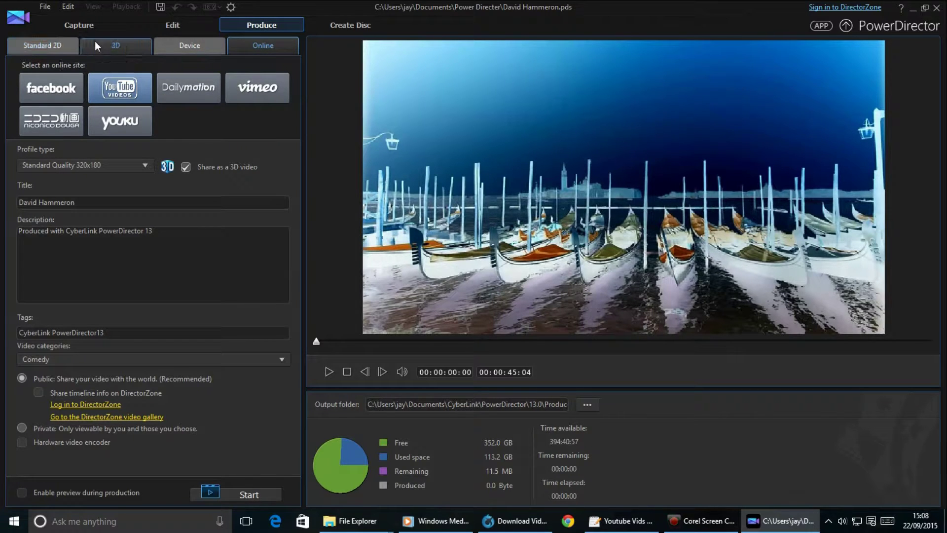
pyautogui.click(188, 43)
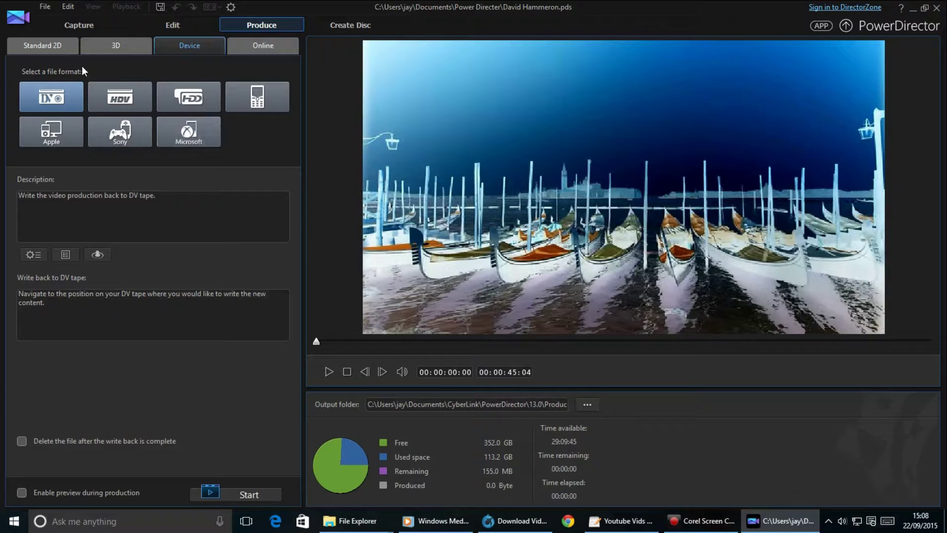
# Return to Standard 2D, dismiss the Custom type warning, and choose MPEG-2, 720 x 576/24p (8 Mbps).
pyautogui.click(39, 47)
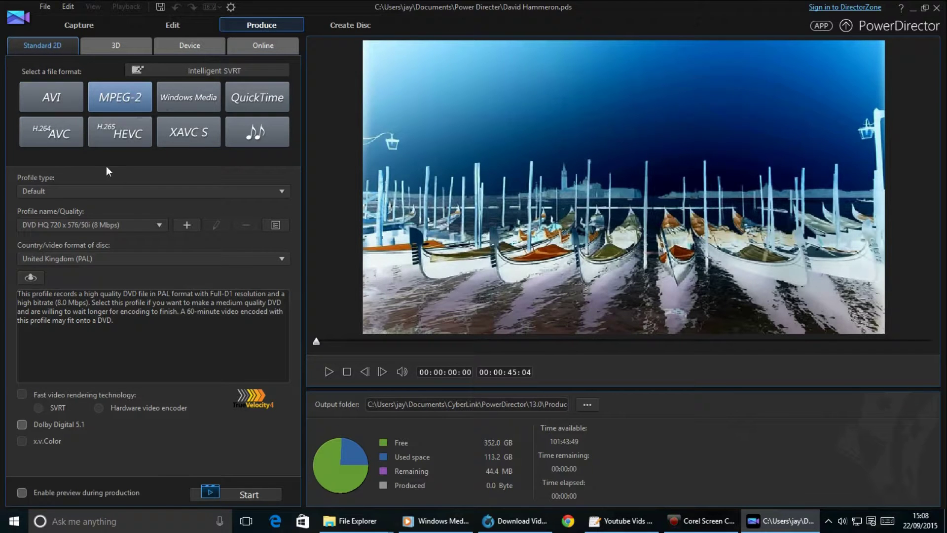
pyautogui.click(77, 191)
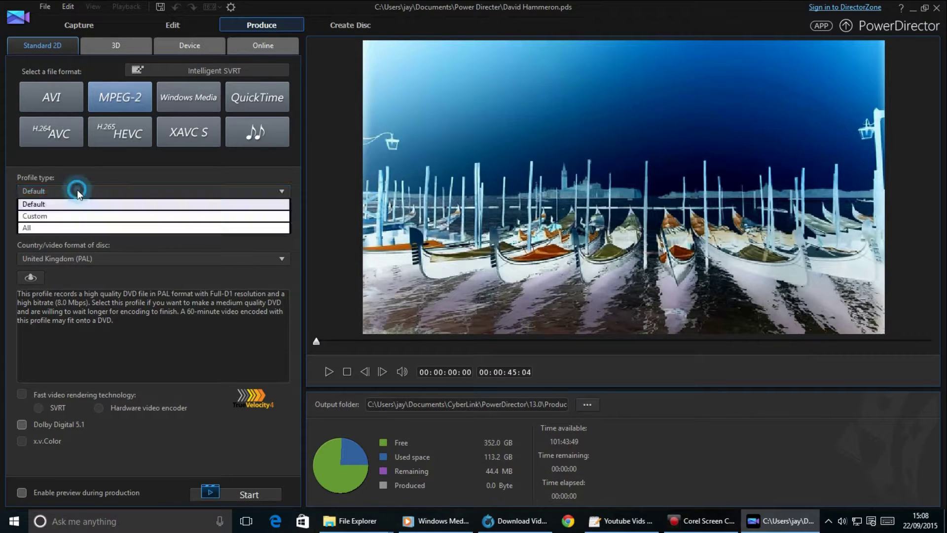
pyautogui.click(68, 217)
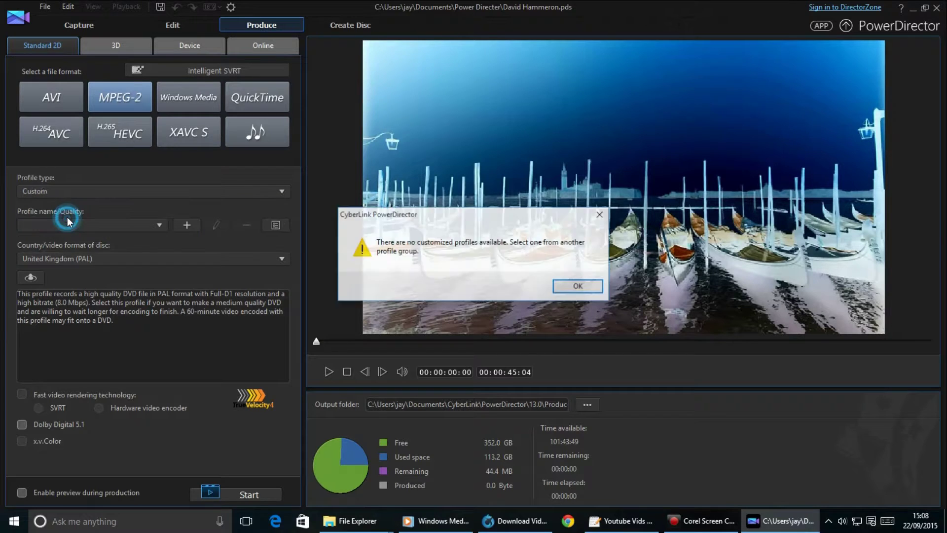
pyautogui.click(580, 289)
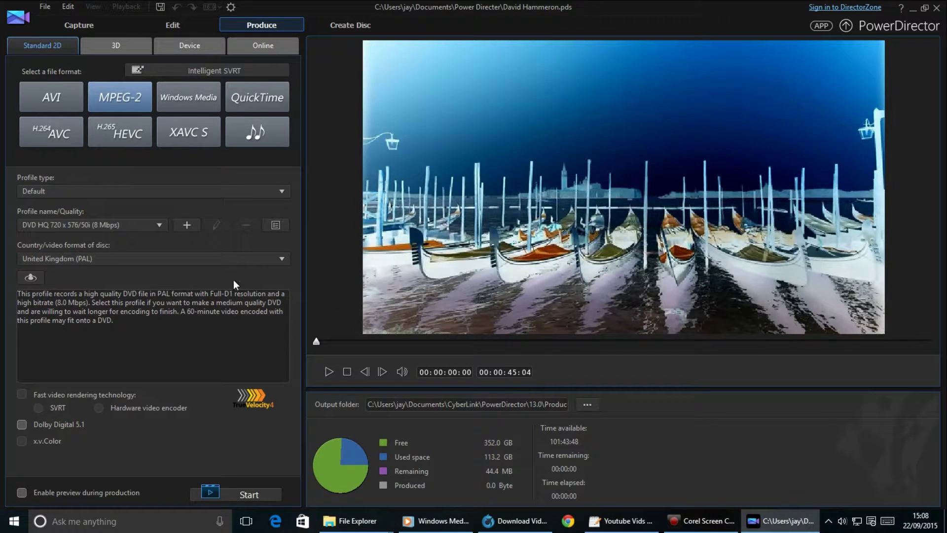
pyautogui.click(108, 228)
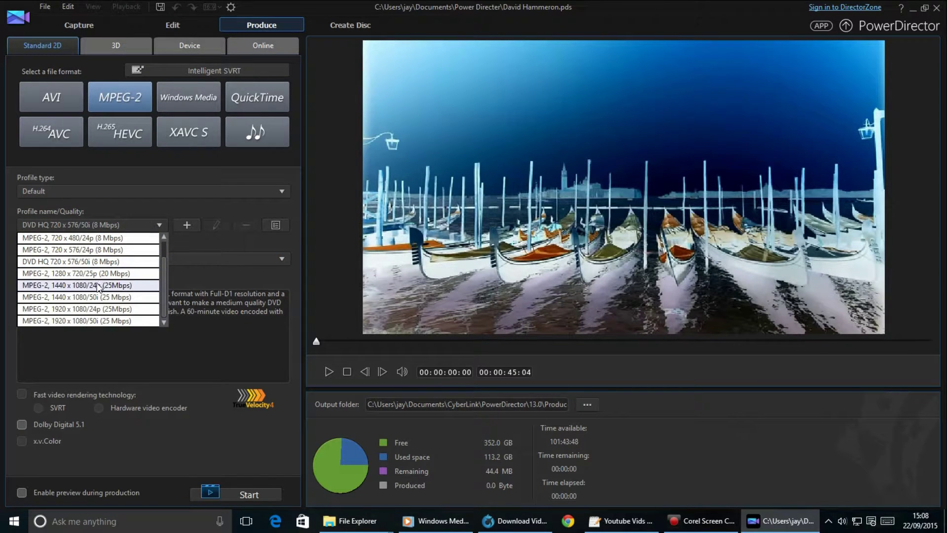
pyautogui.scroll(1, 99, 287)
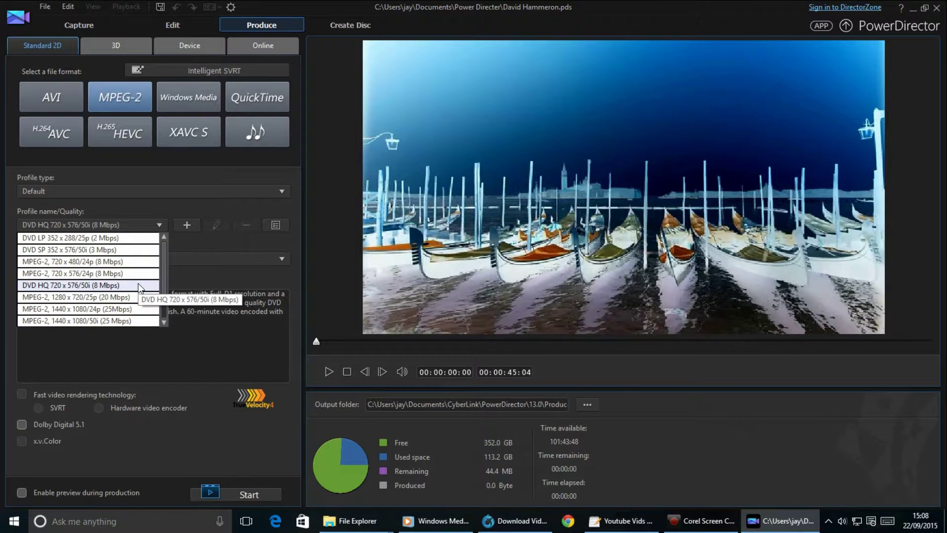
pyautogui.click(125, 273)
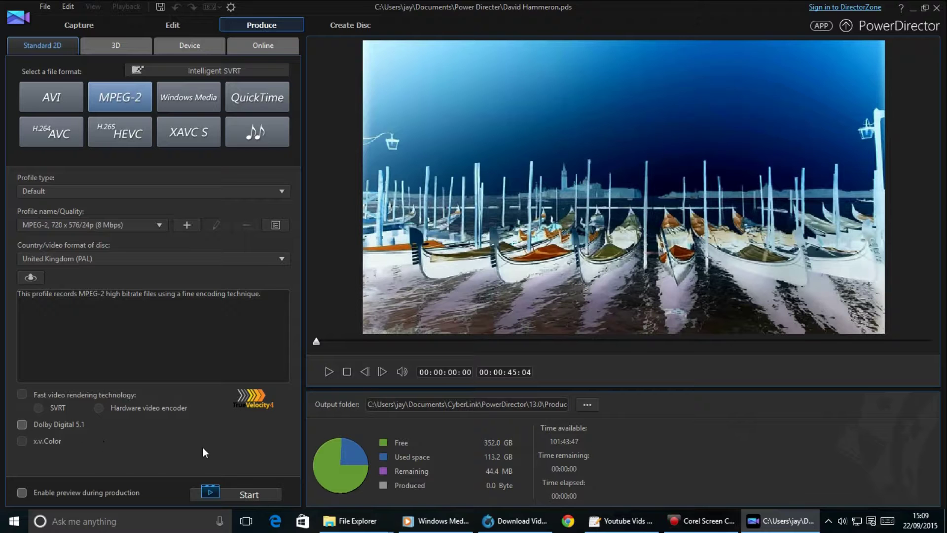
# Start a new quality profile at 1280 x 720 resolution and name it Custom.
pyautogui.click(186, 225)
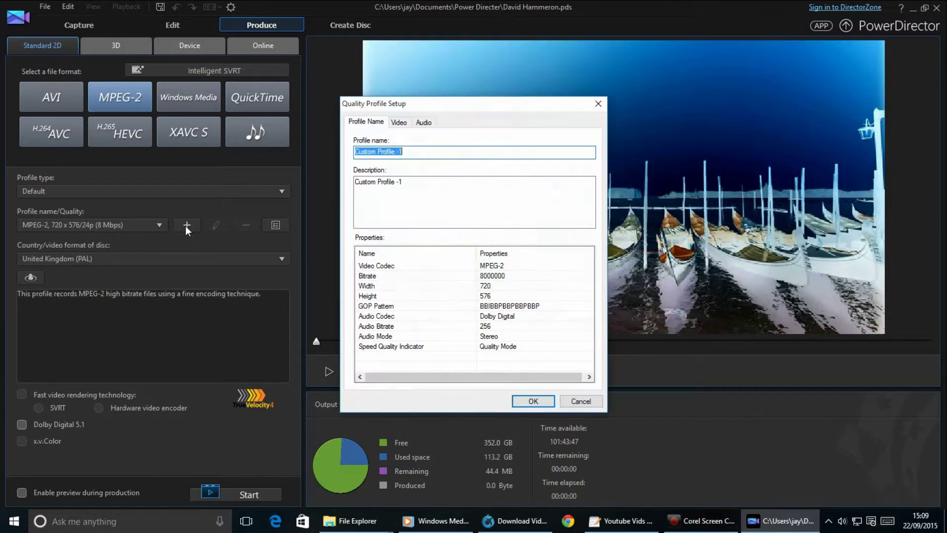
pyautogui.click(400, 122)
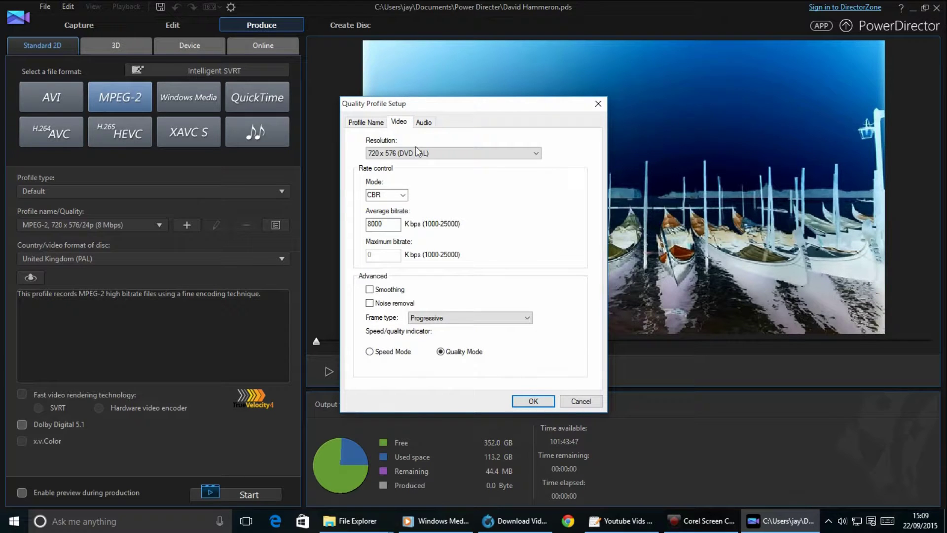
pyautogui.click(417, 153)
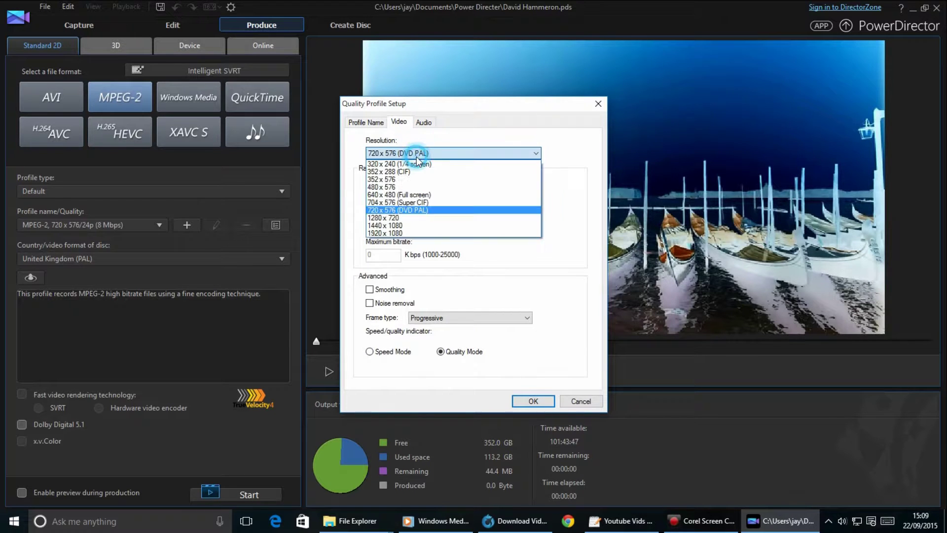
pyautogui.click(450, 219)
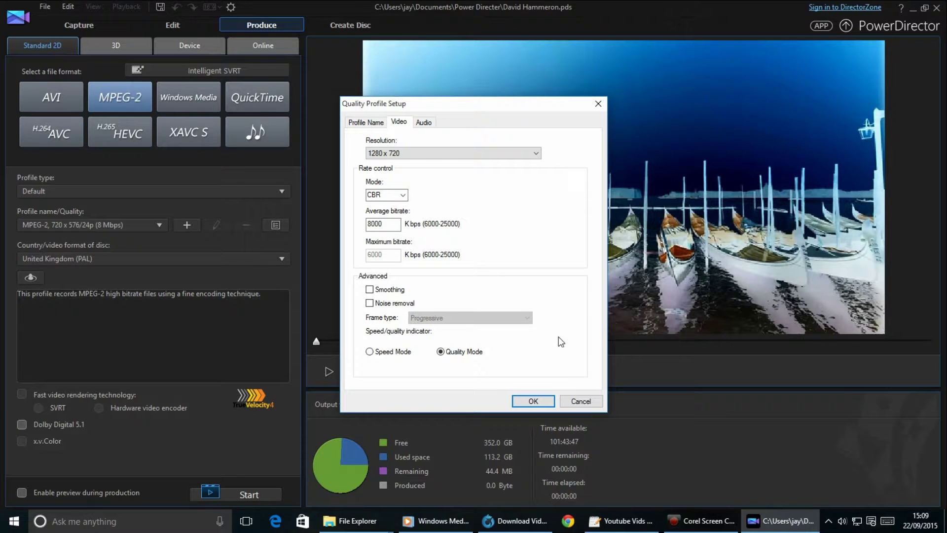
pyautogui.click(424, 121)
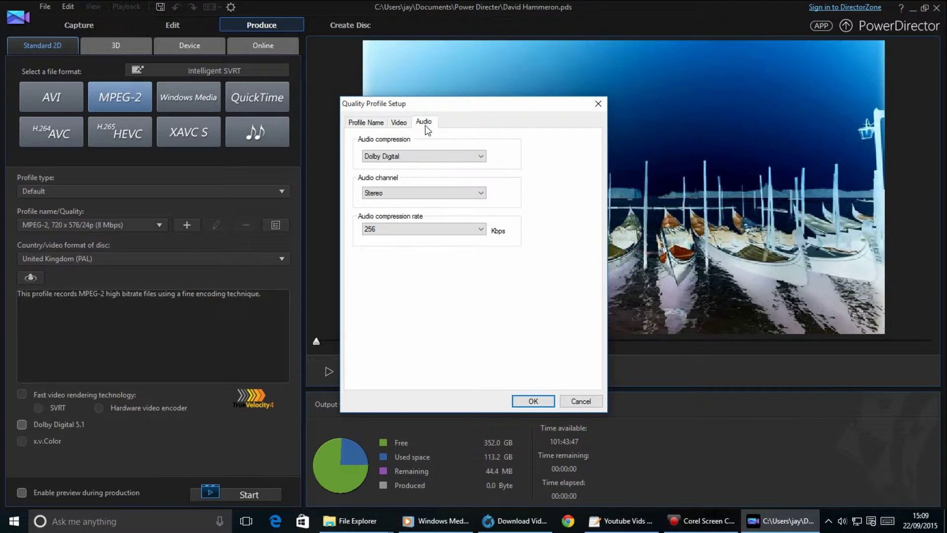
pyautogui.click(369, 121)
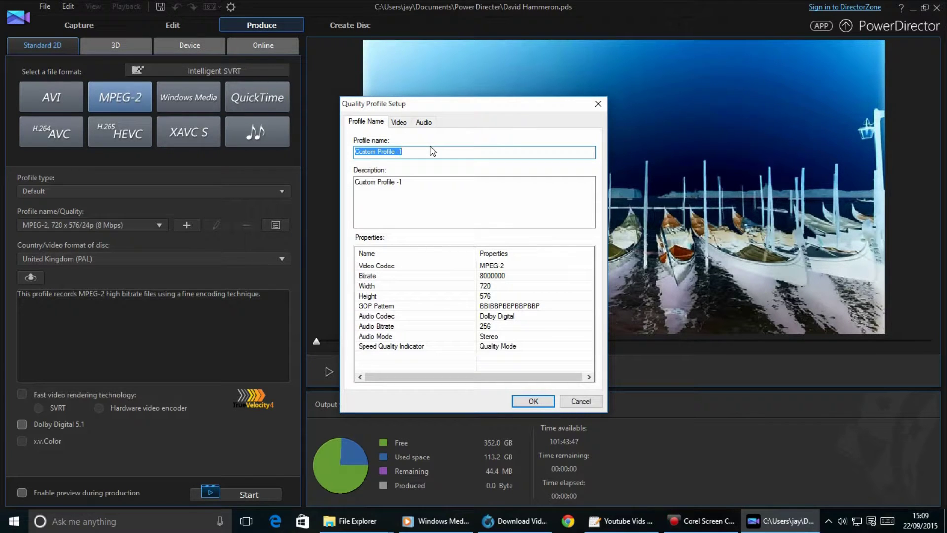
pyautogui.write('Custom')
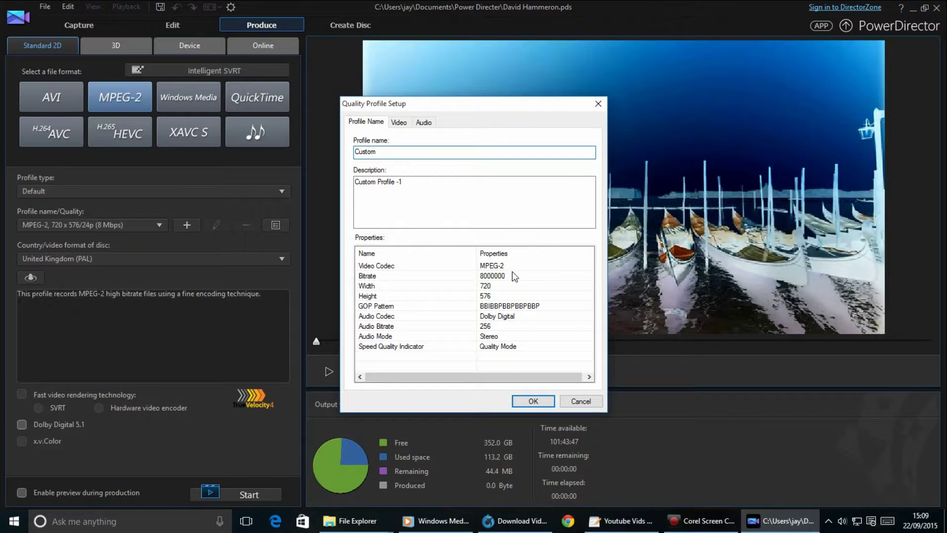
# Keep CBR mode and 1280 x 720, and confirm the settings as Custom Profile -1.
pyautogui.click(399, 122)
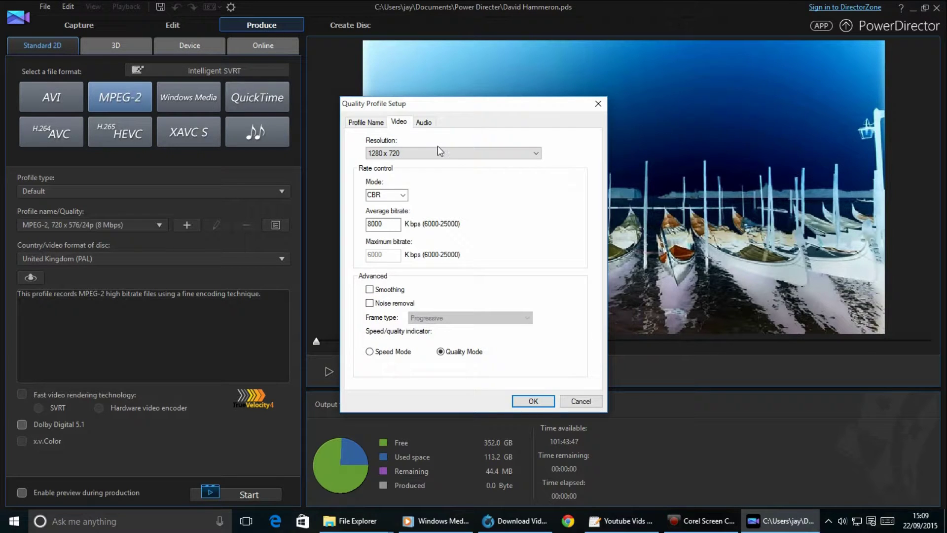
pyautogui.click(403, 195)
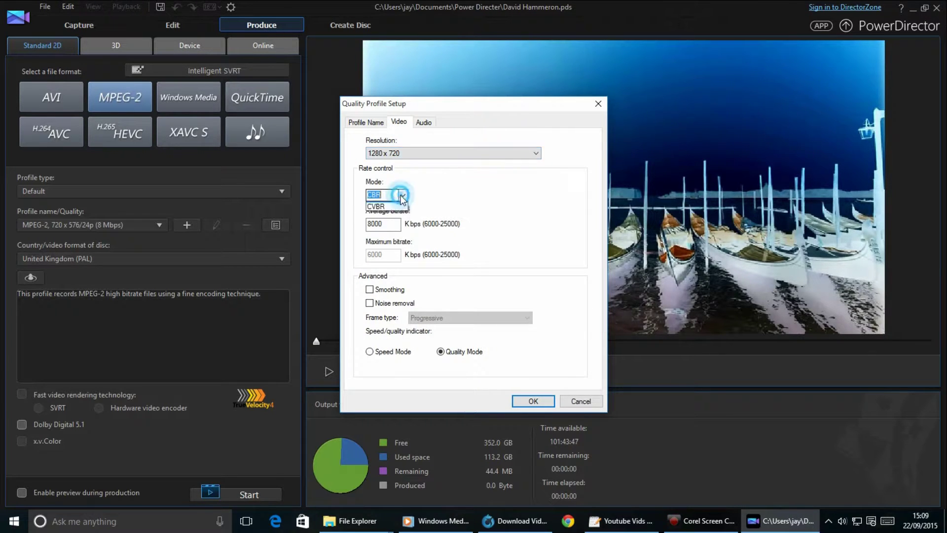
pyautogui.click(469, 203)
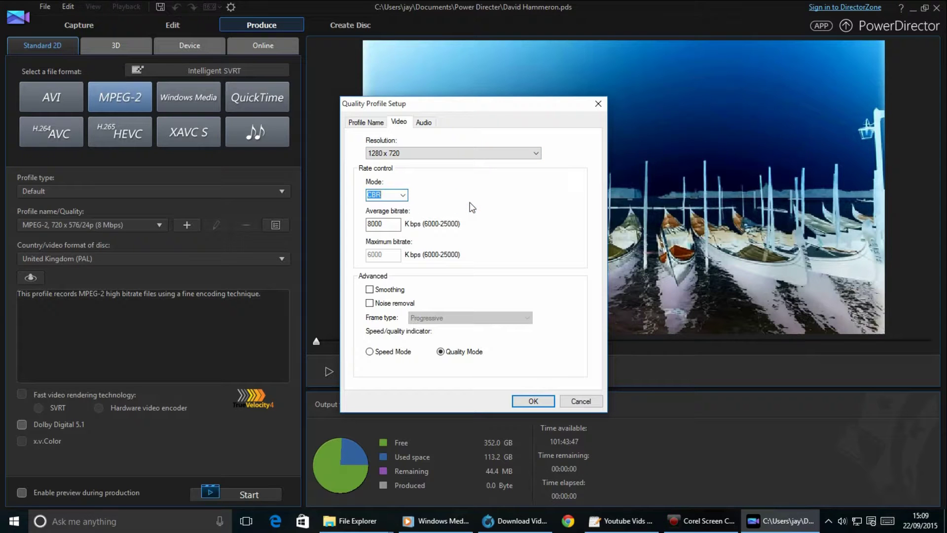
pyautogui.click(450, 153)
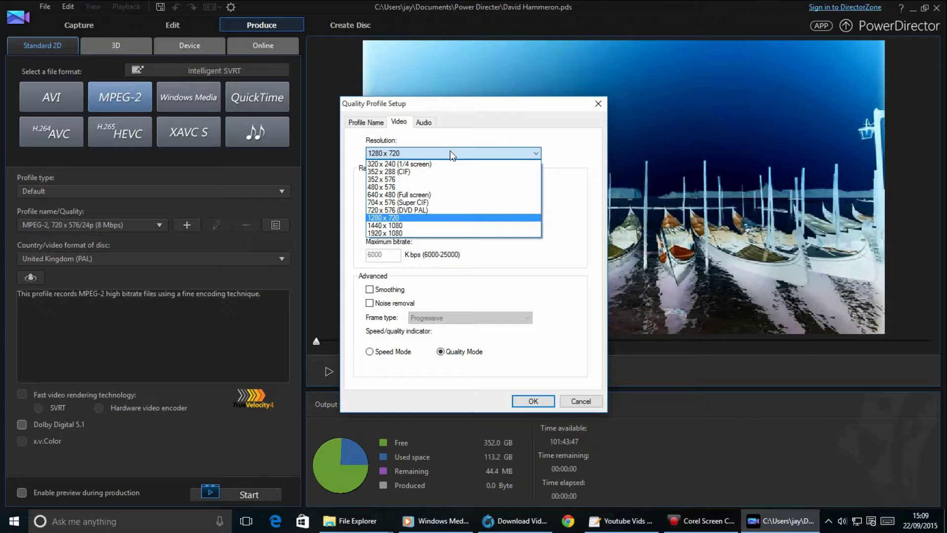
pyautogui.click(575, 282)
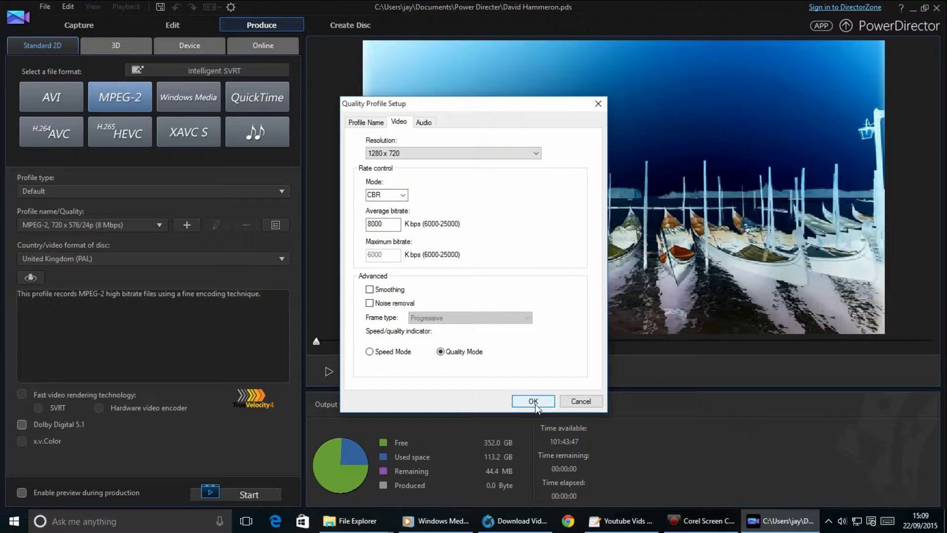
pyautogui.click(534, 401)
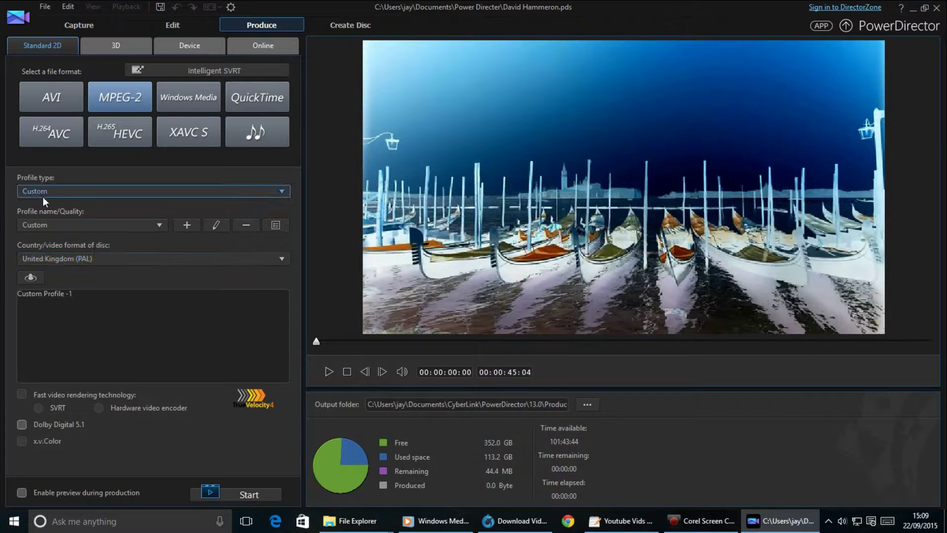
# Check the Profile name list without changes, then return to the Edit room.
pyautogui.click(70, 221)
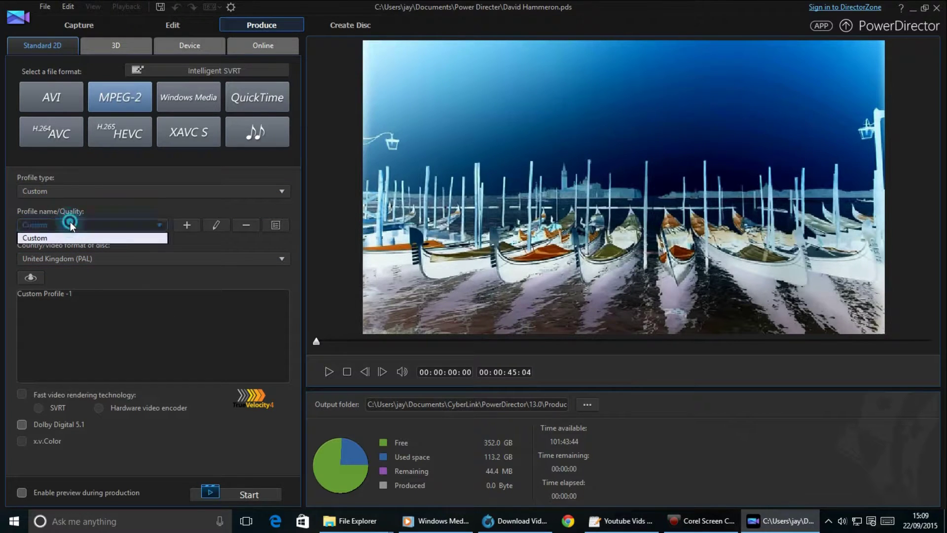
pyautogui.click(70, 221)
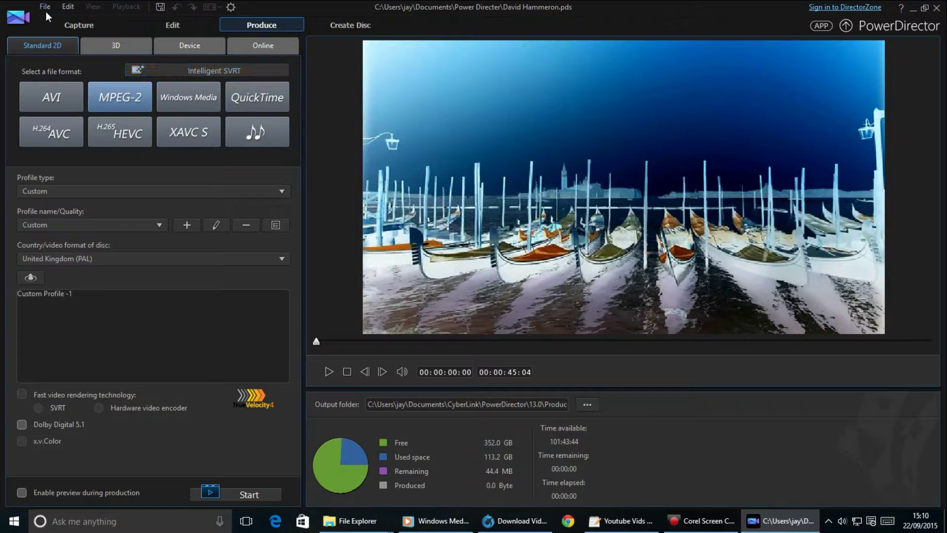
pyautogui.click(170, 26)
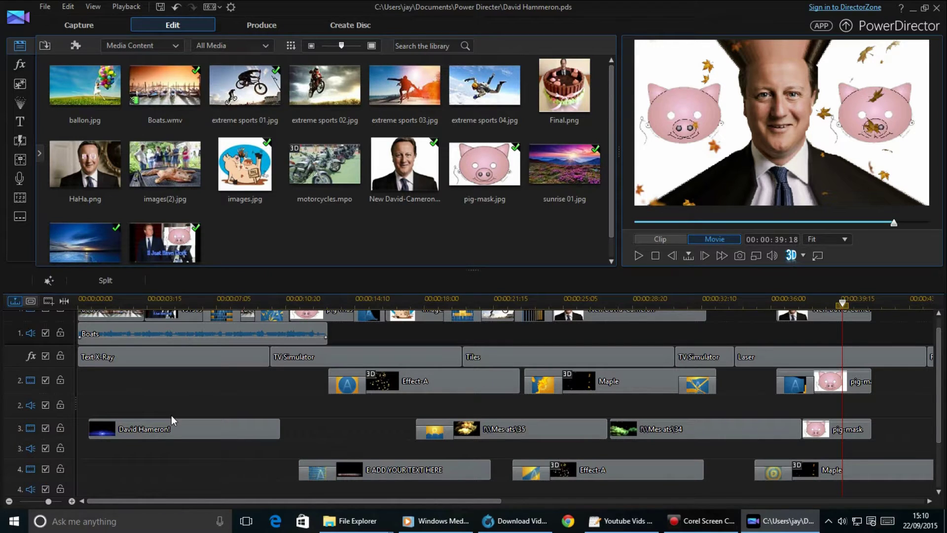
# Hide the 2015 line in the David Hameron! title, save the title, then save the project.
pyautogui.click(174, 433)
pyautogui.doubleClick(178, 431)
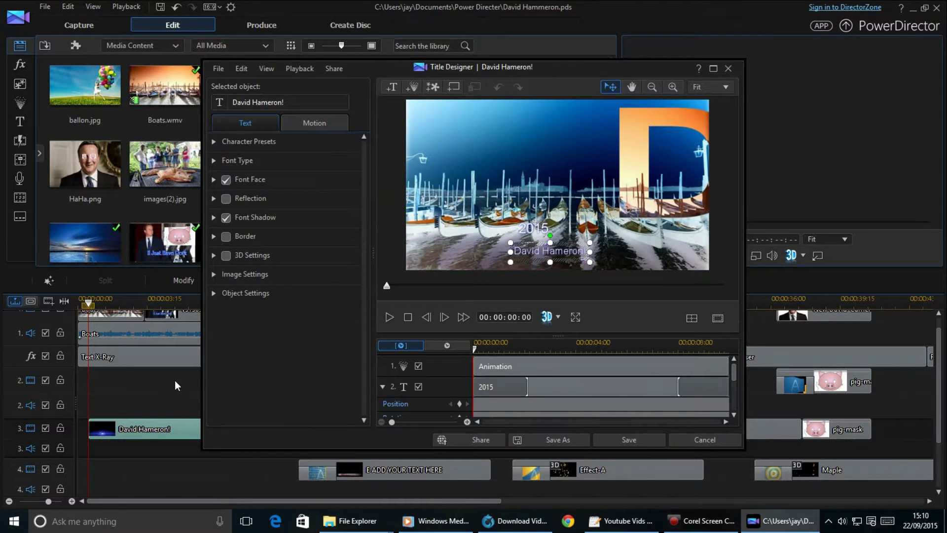
pyautogui.click(417, 386)
pyautogui.click(608, 437)
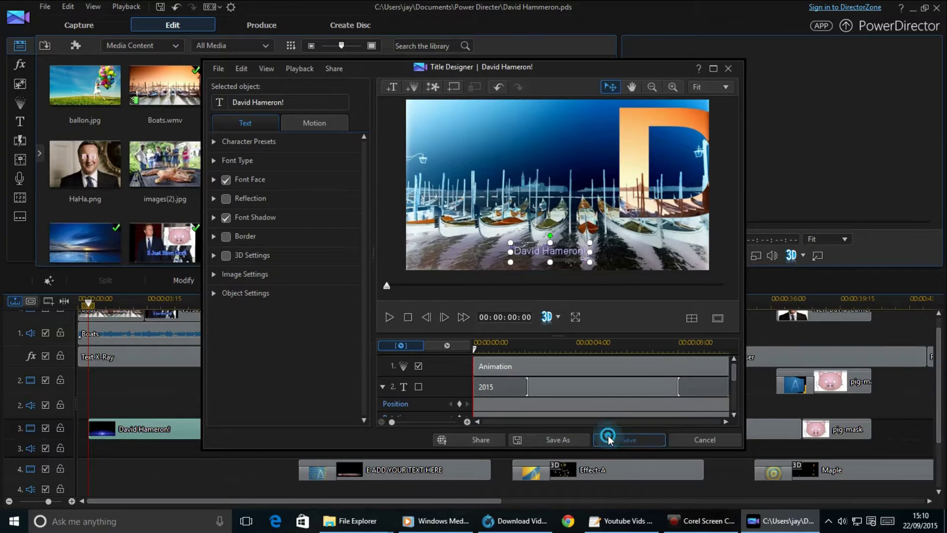
pyautogui.click(45, 7)
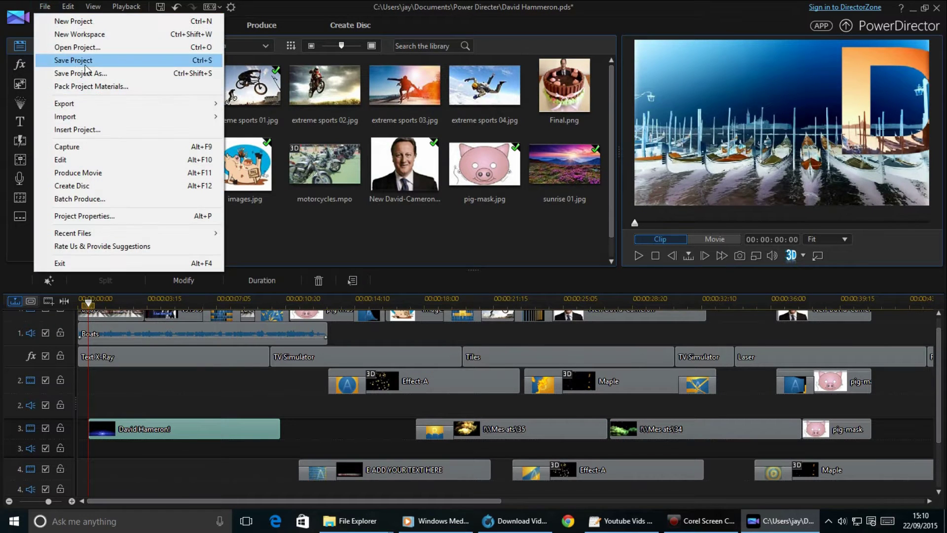
pyautogui.click(146, 62)
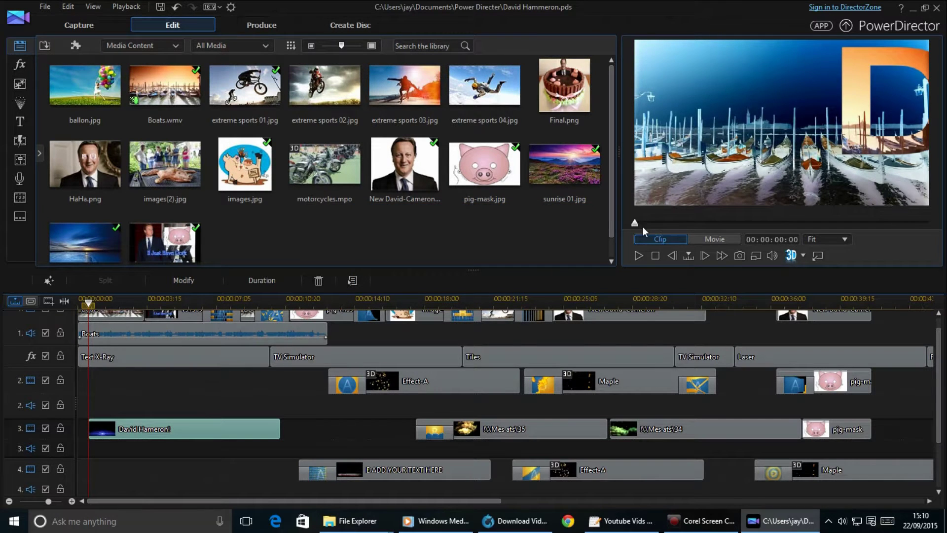
# Scrub the preview, then select the track 3 title clip and the Text X-Ray effect clip.
pyautogui.moveTo(635, 223); pyautogui.dragTo(773, 213)
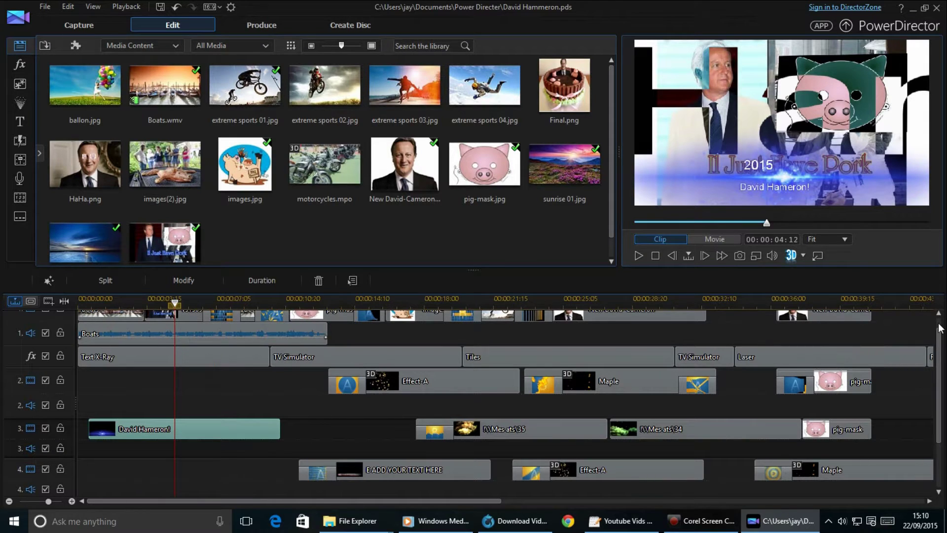
pyautogui.scroll(1, 939, 338)
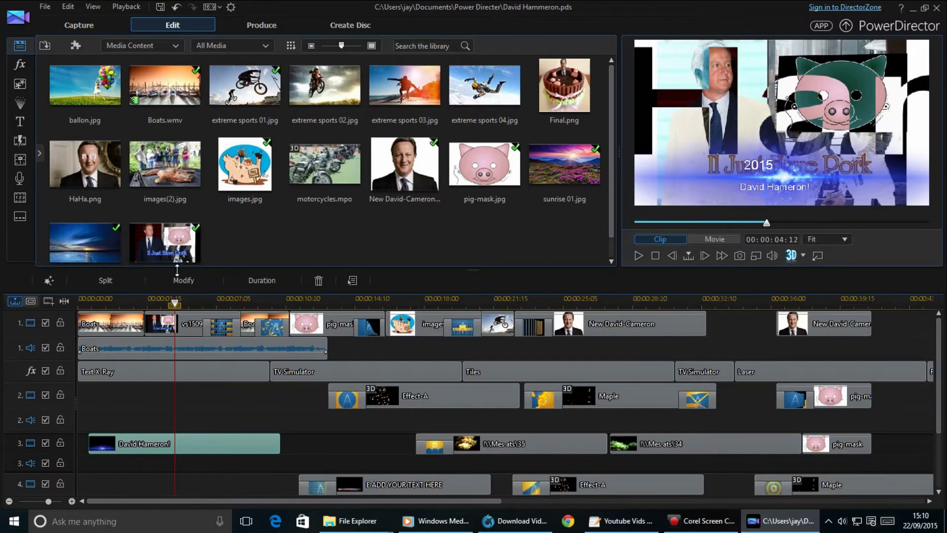
pyautogui.moveTo(174, 302); pyautogui.dragTo(121, 301)
pyautogui.click(146, 444)
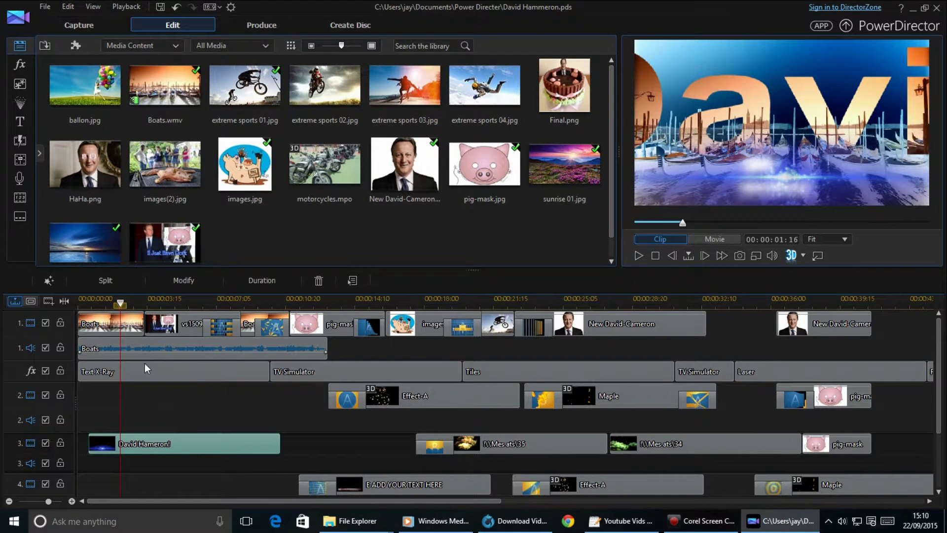
pyautogui.click(144, 379)
# Open Text X-Ray settings, close the unchanged title editor, and drag the title clip shorter.
pyautogui.doubleClick(147, 378)
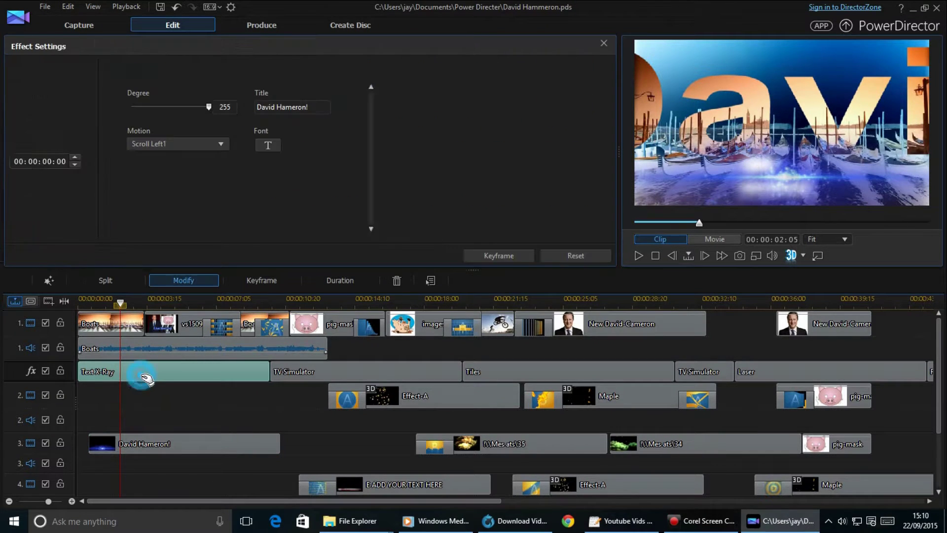
pyautogui.doubleClick(160, 437)
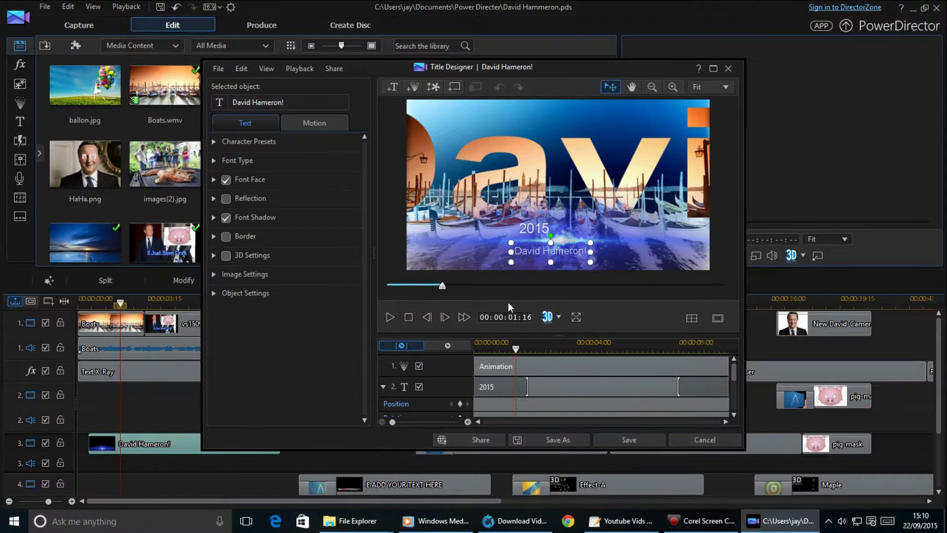
pyautogui.click(730, 69)
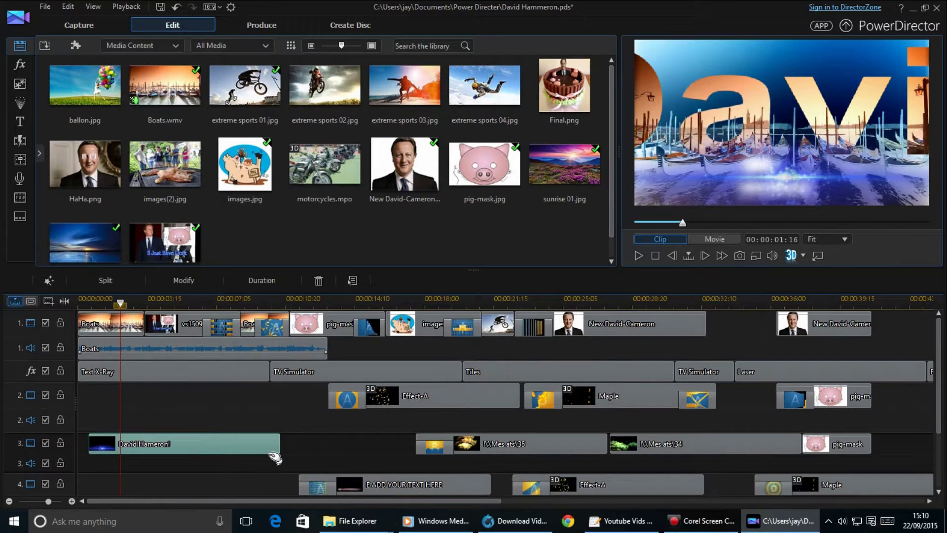
pyautogui.moveTo(186, 438); pyautogui.dragTo(100, 435)
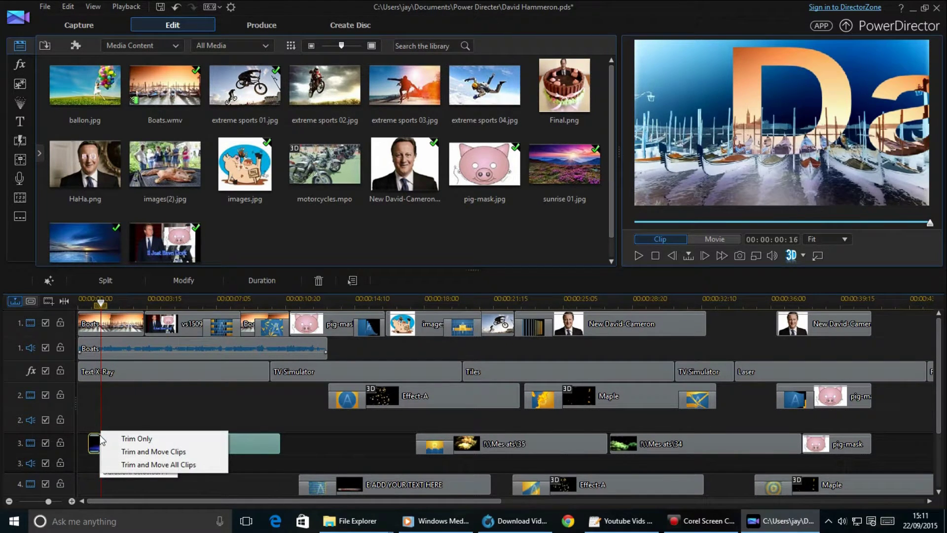
# Cancel the pending trim and preview the title by playing and stopping the movie.
pyautogui.click(83, 299)
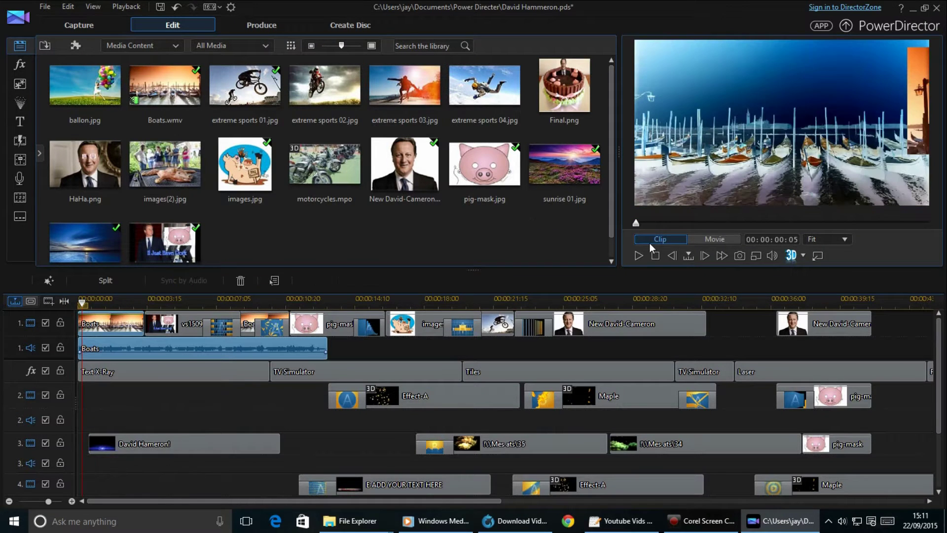
pyautogui.click(642, 254)
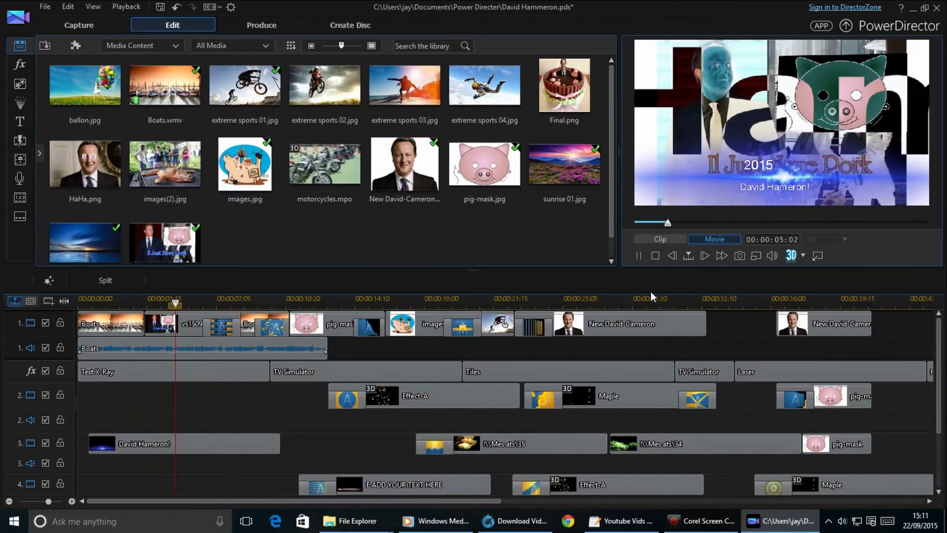
pyautogui.click(641, 255)
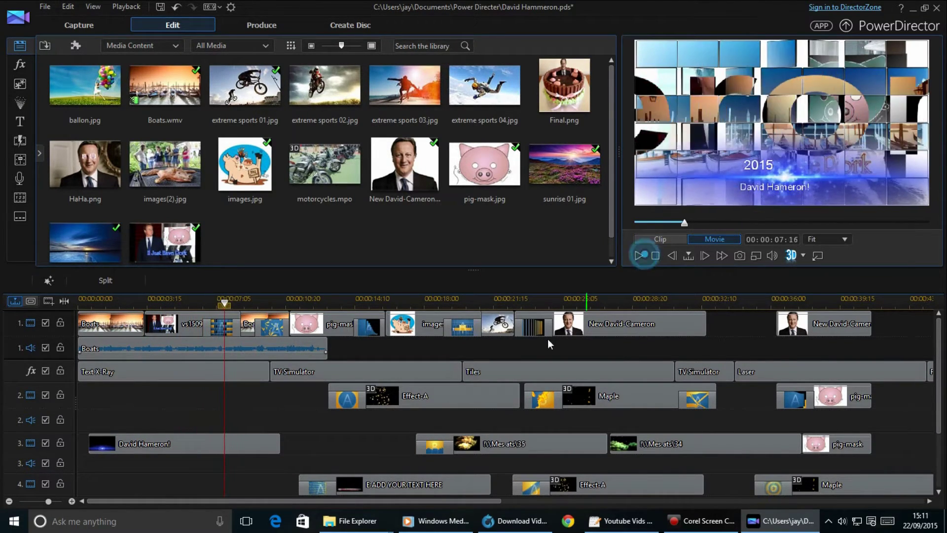
# Trim the title clip to a short stub with Trim Only and save the project.
pyautogui.click(280, 445)
pyautogui.moveTo(201, 447); pyautogui.dragTo(109, 447)
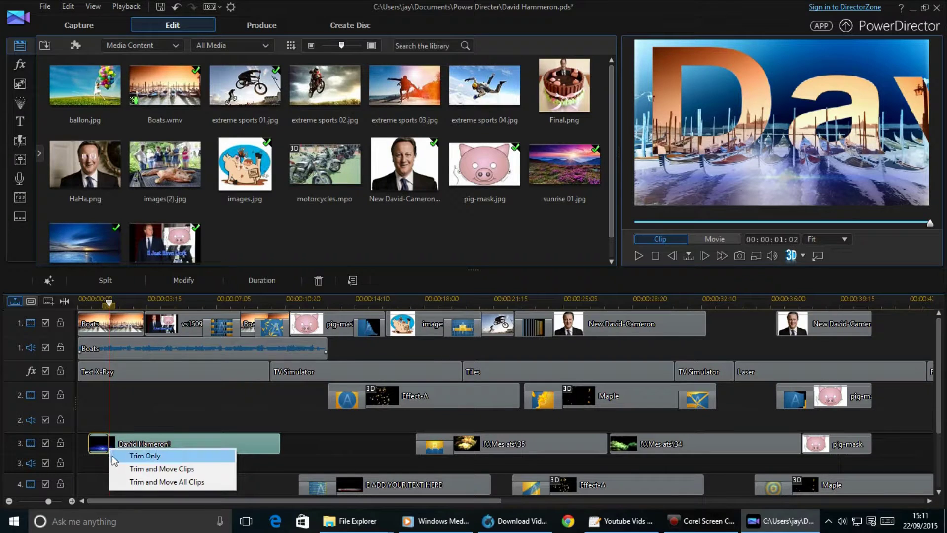
pyautogui.click(112, 455)
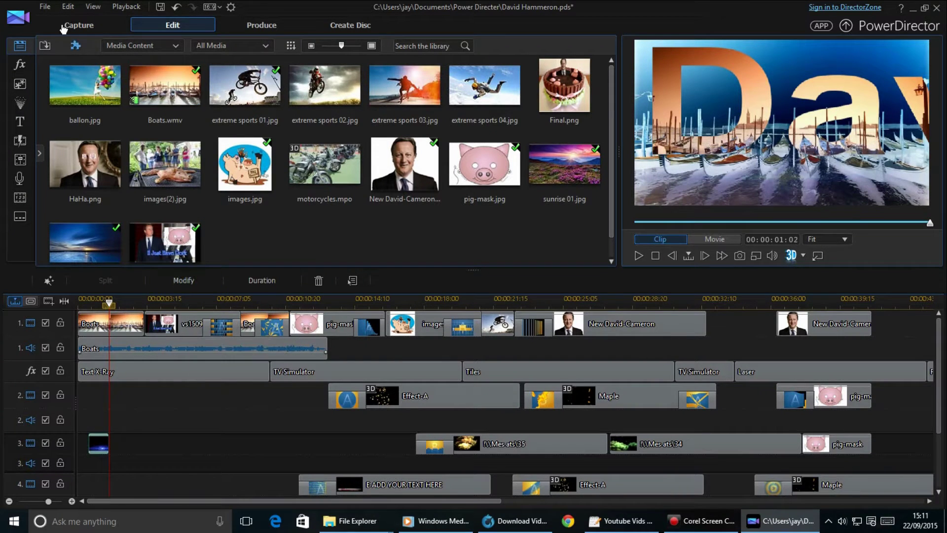
pyautogui.click(45, 6)
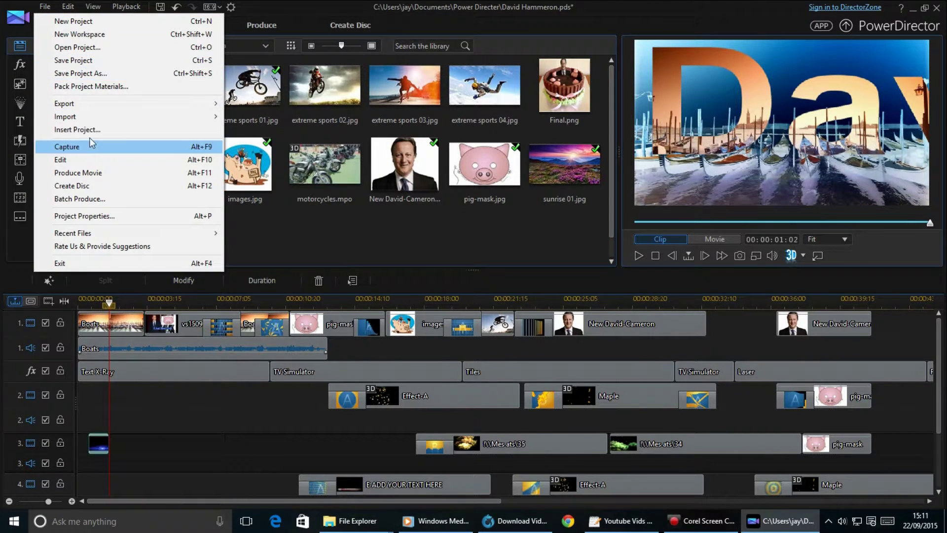
pyautogui.click(128, 59)
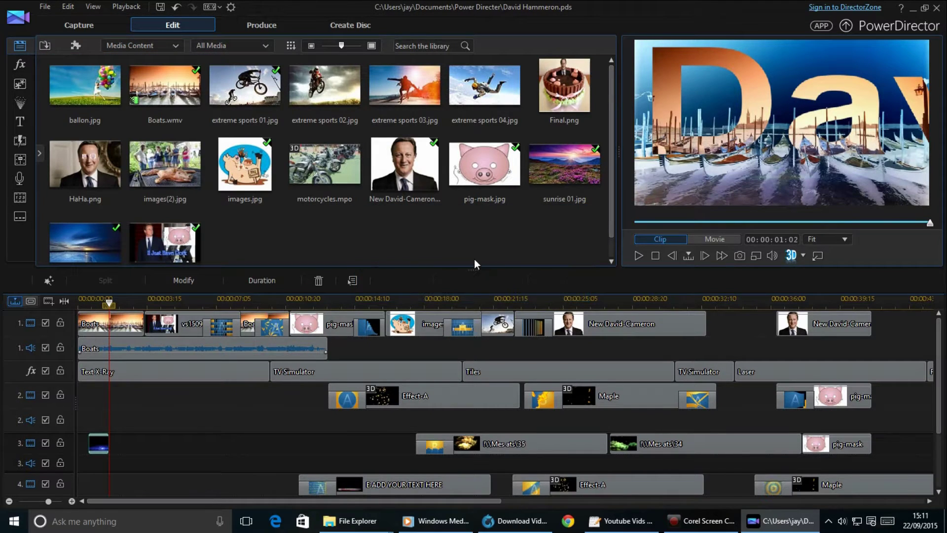
# Play the edited movie from its start through the falling-leaves finish, then bring up the File menu.
pyautogui.click(80, 305)
pyautogui.click(638, 256)
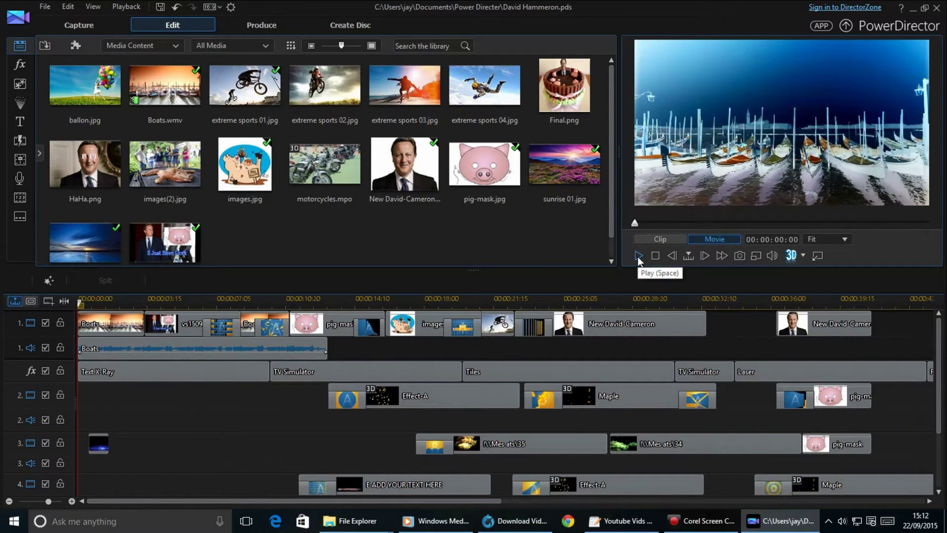
pyautogui.click(46, 7)
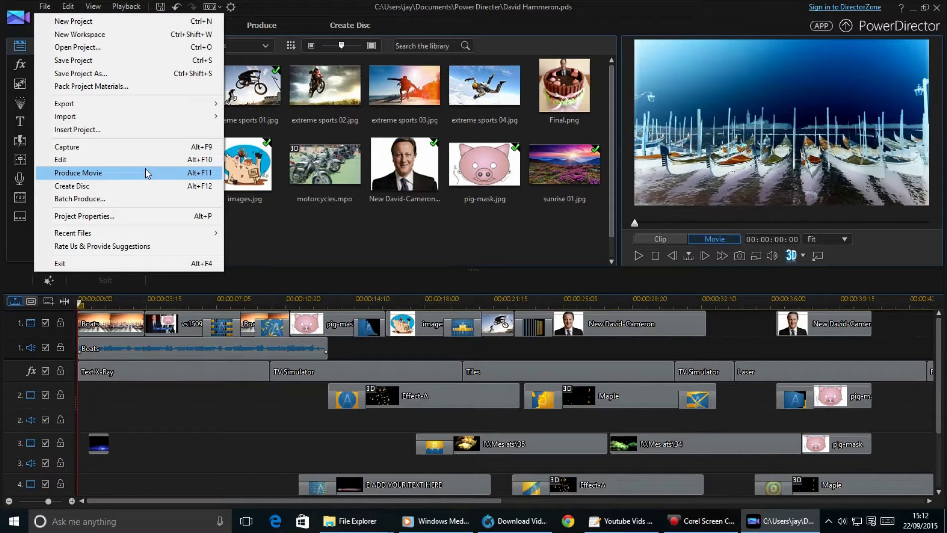
# Choose Produce Movie to reach the Produce page with MPEG-2 and Custom Profile -1.
pyautogui.moveTo(162, 103)
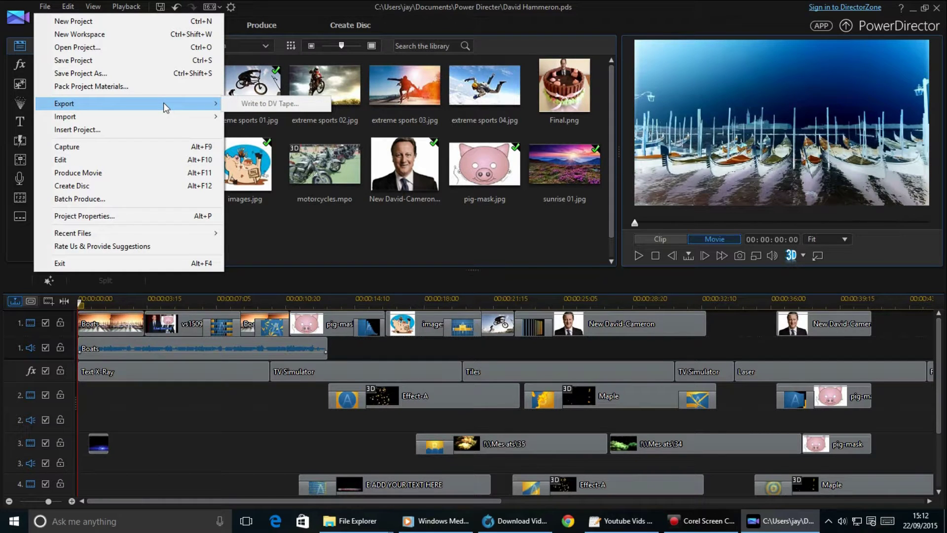
pyautogui.click(162, 171)
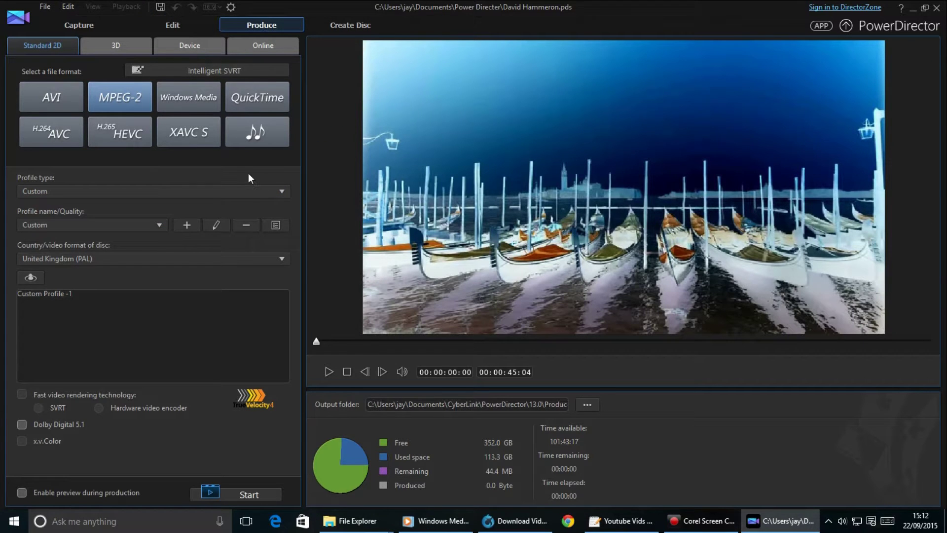
pyautogui.click(247, 71)
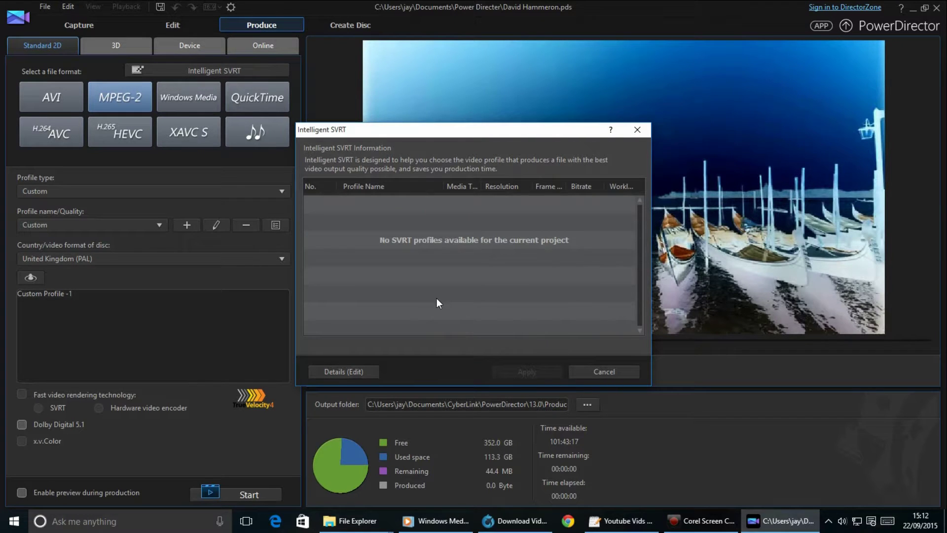
pyautogui.click(581, 370)
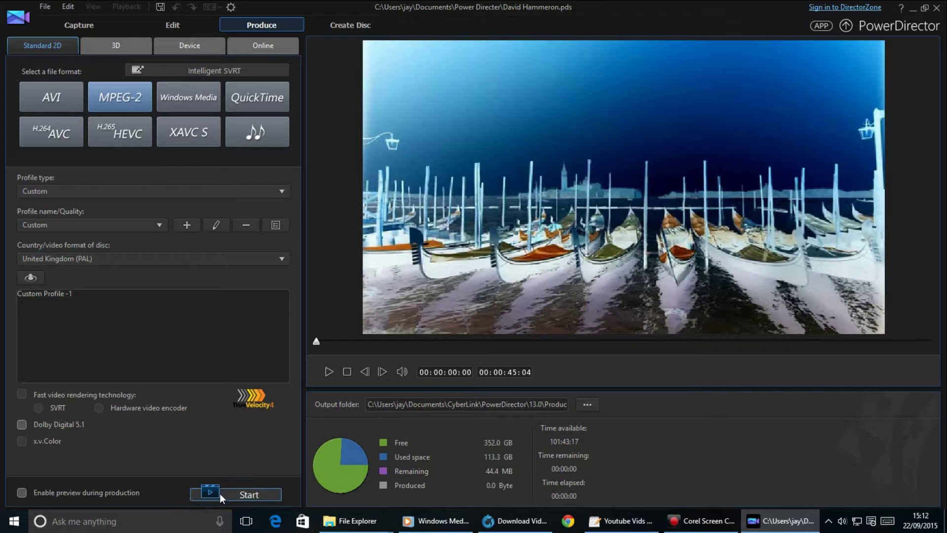
pyautogui.moveTo(490, 411); pyautogui.dragTo(658, 395)
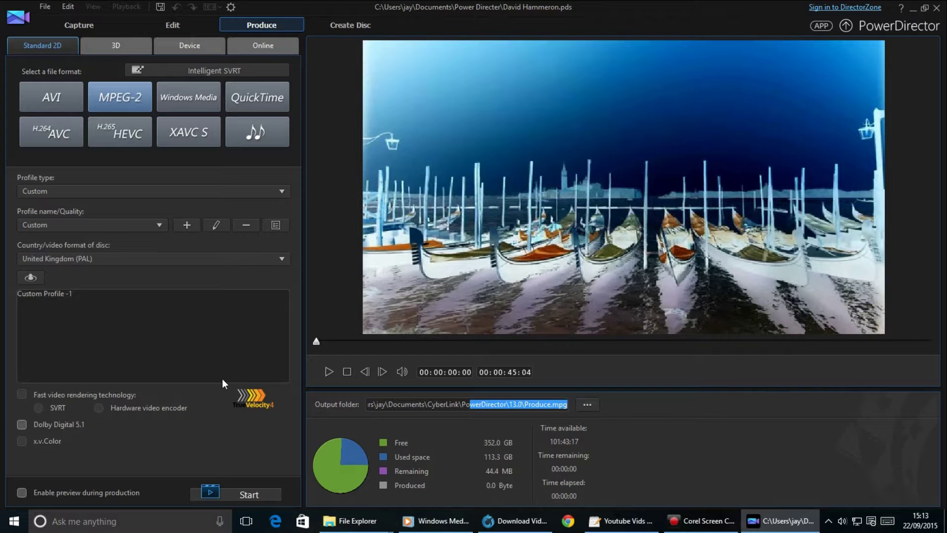
# Start rendering to Produce.mpg and wait until production is complete at 41.6 MB.
pyautogui.click(262, 493)
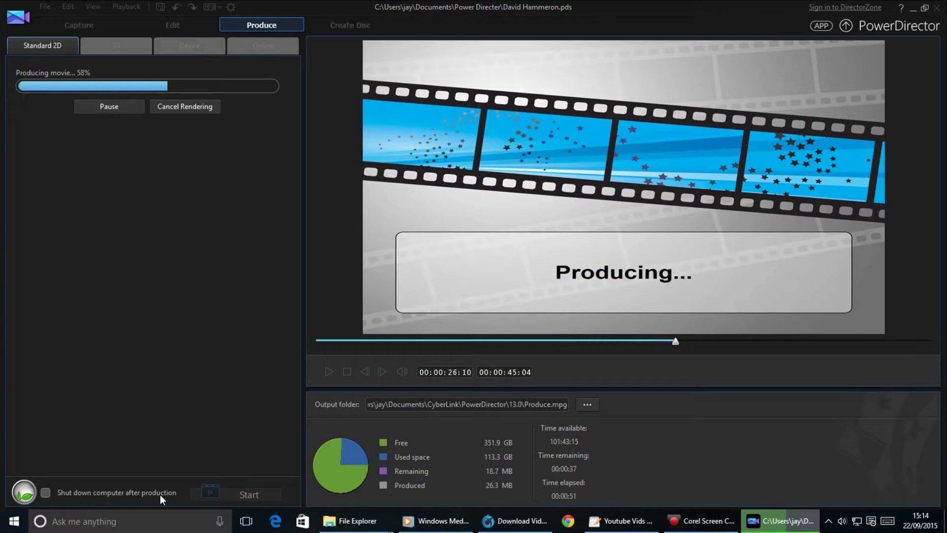
pyautogui.moveTo(410, 512)
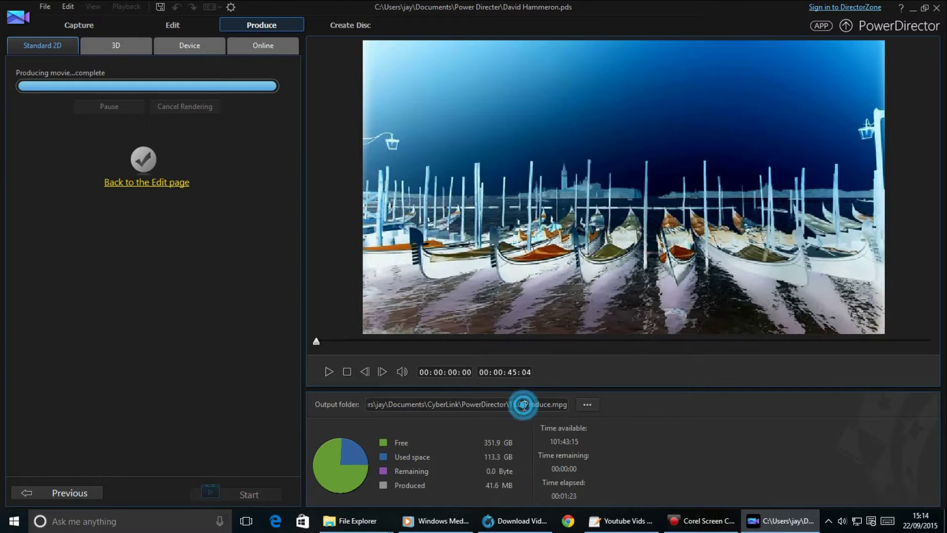
# Copy the output path into Windows search and trim it to reach the 13.0 output folder.
pyautogui.rightClick(544, 405)
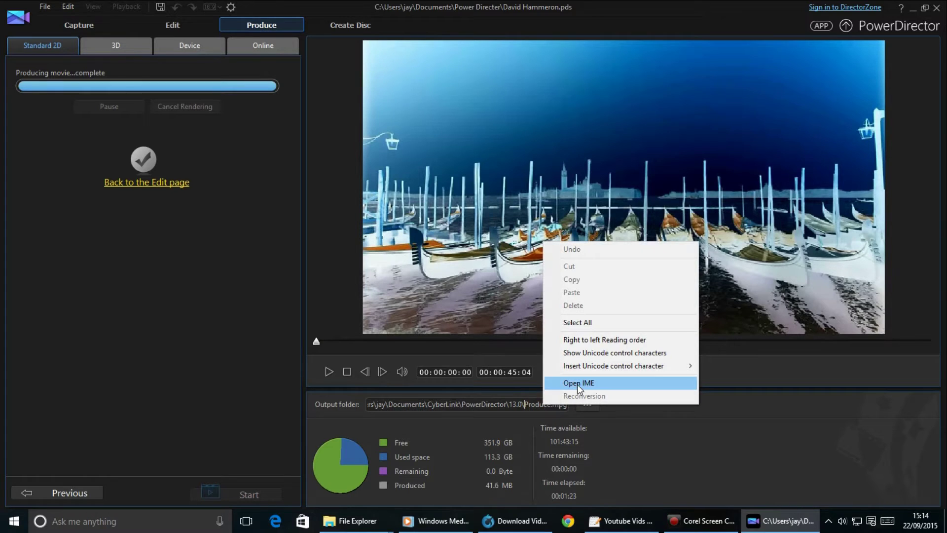
pyautogui.click(618, 322)
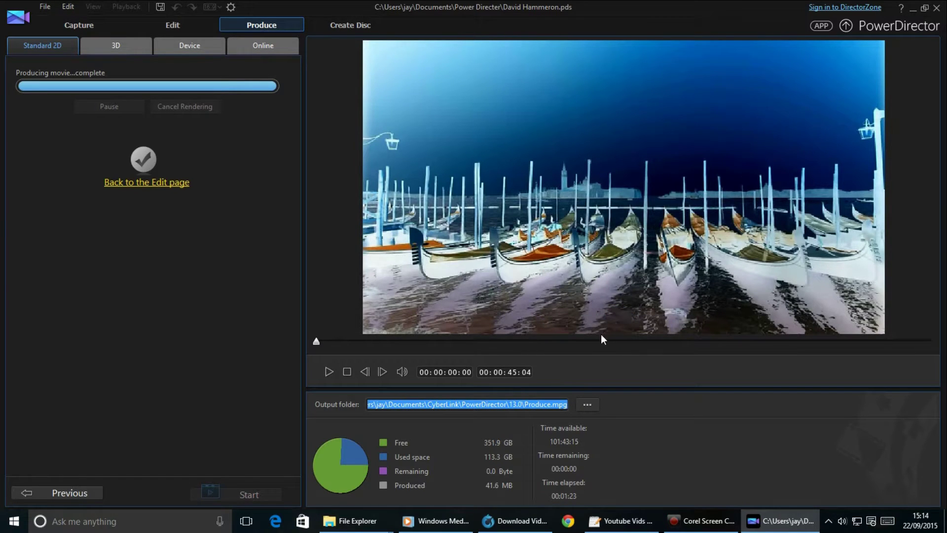
pyautogui.click(25, 522)
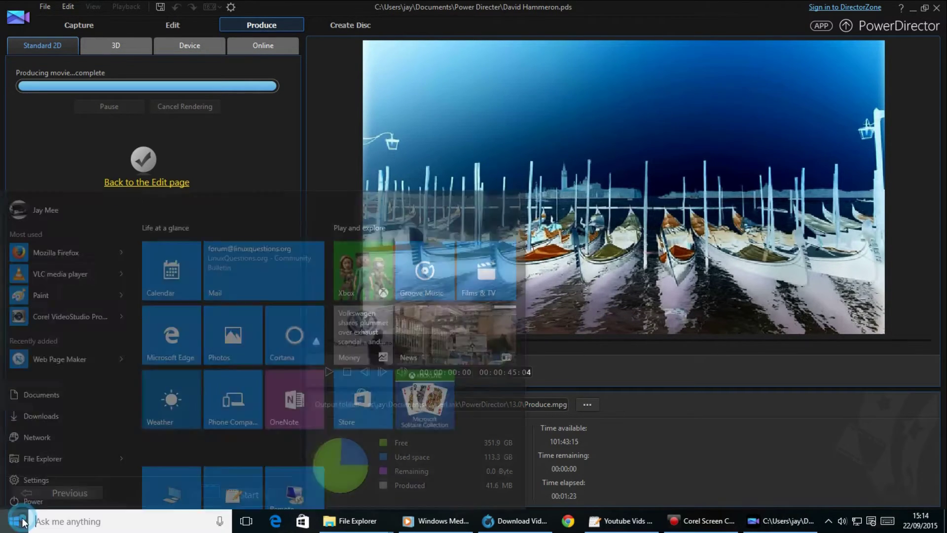
pyautogui.click(79, 521)
pyautogui.write('C:\\Users\\jay\\Documents\\CyberLink\\PowerDirector\\13.0\\Produce.mpg')
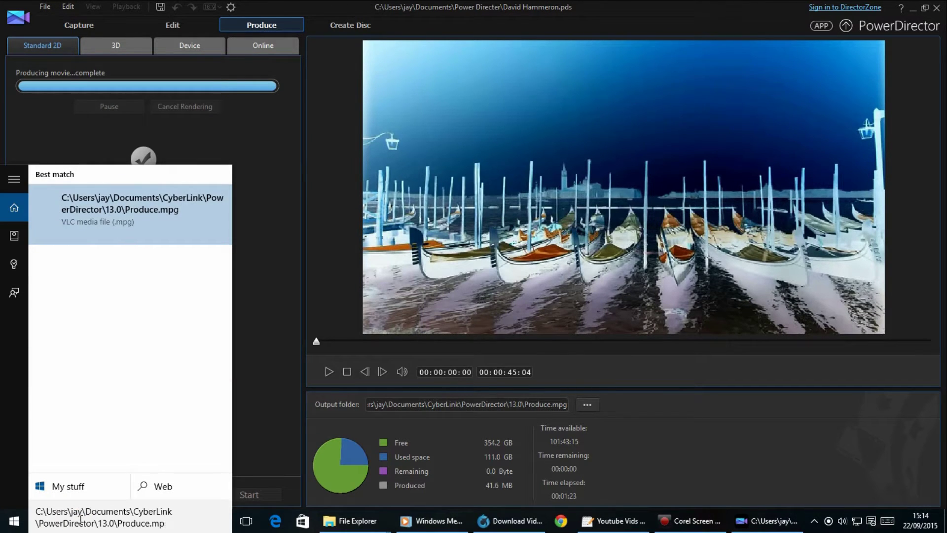
pyautogui.press('BackSpace')
pyautogui.press('BackSpace')
pyautogui.press('BackSpace')
pyautogui.press('BackSpace')
pyautogui.press('BackSpace')
pyautogui.press('BackSpace')
pyautogui.press('BackSpace')
pyautogui.press('BackSpace')
pyautogui.press('Return')
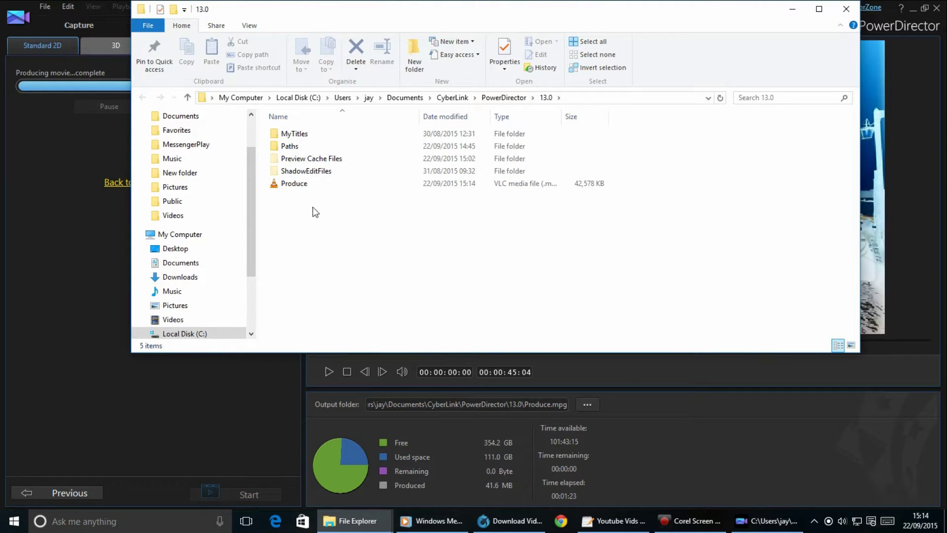
# Rename the Produce video file to 'test' and open it.
pyautogui.rightClick(296, 184)
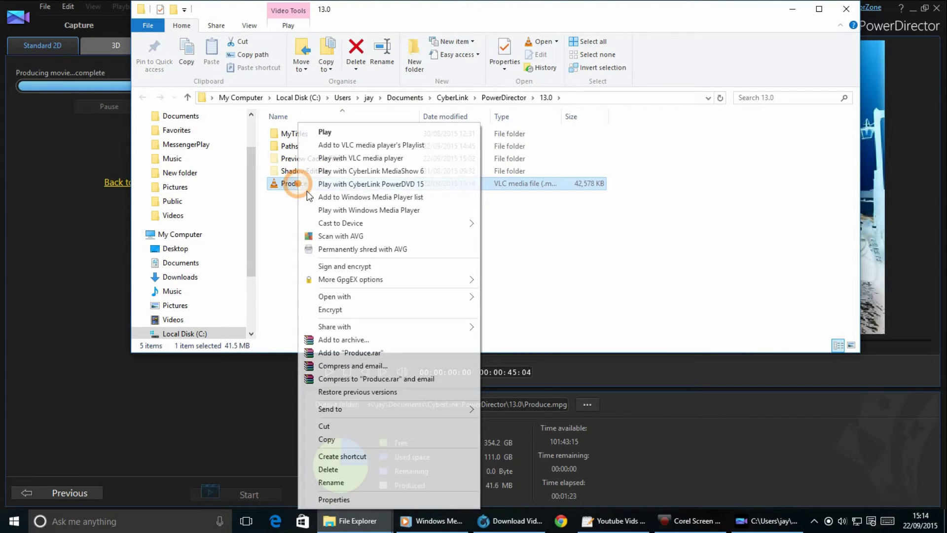
pyautogui.click(359, 482)
pyautogui.write('test')
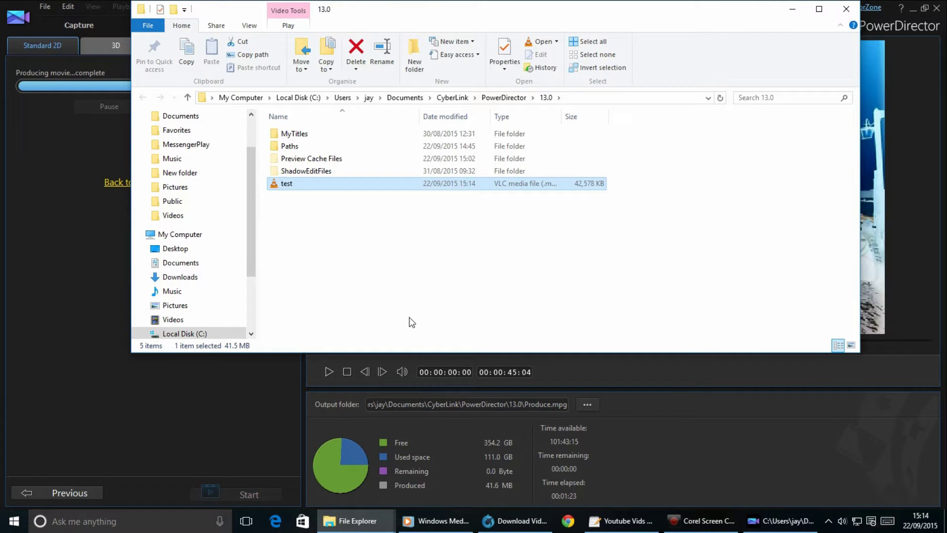
pyautogui.press('Return')
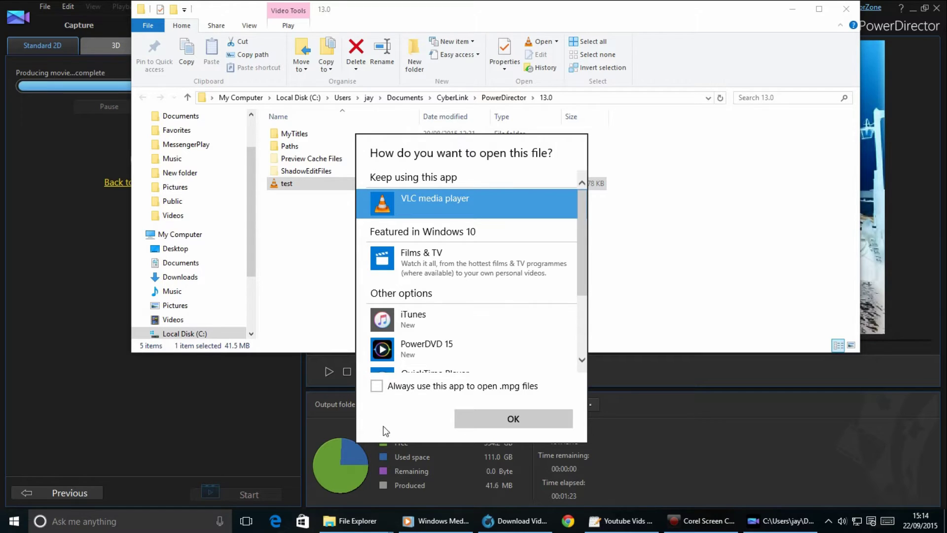
# Open test.mpg in VLC as the default app and watch fullscreen from 00:07.
pyautogui.click(411, 393)
pyautogui.click(484, 421)
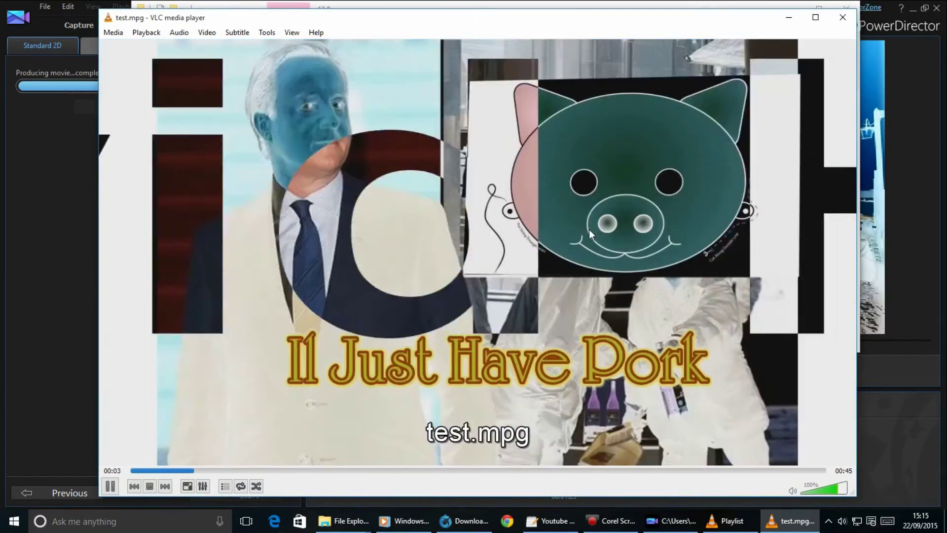
pyautogui.doubleClick(589, 229)
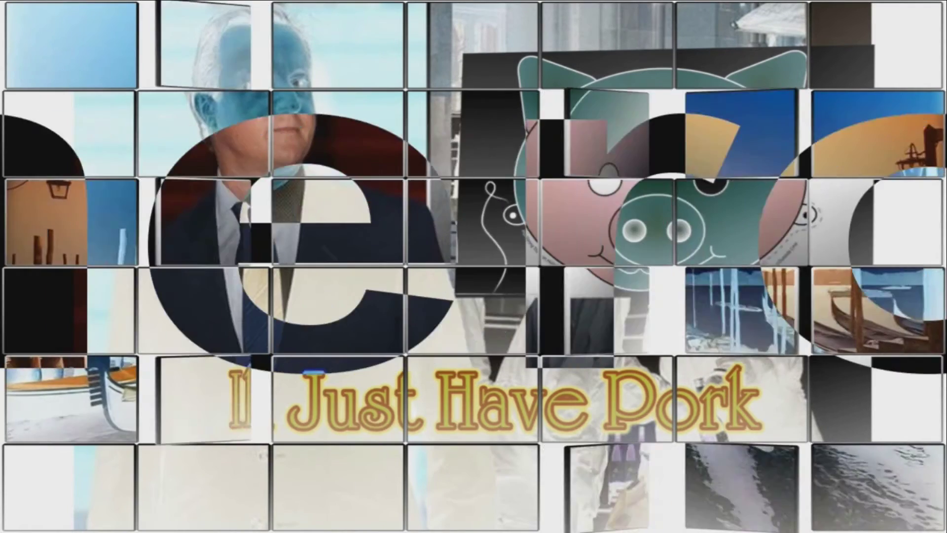
pyautogui.moveTo(299, 253)
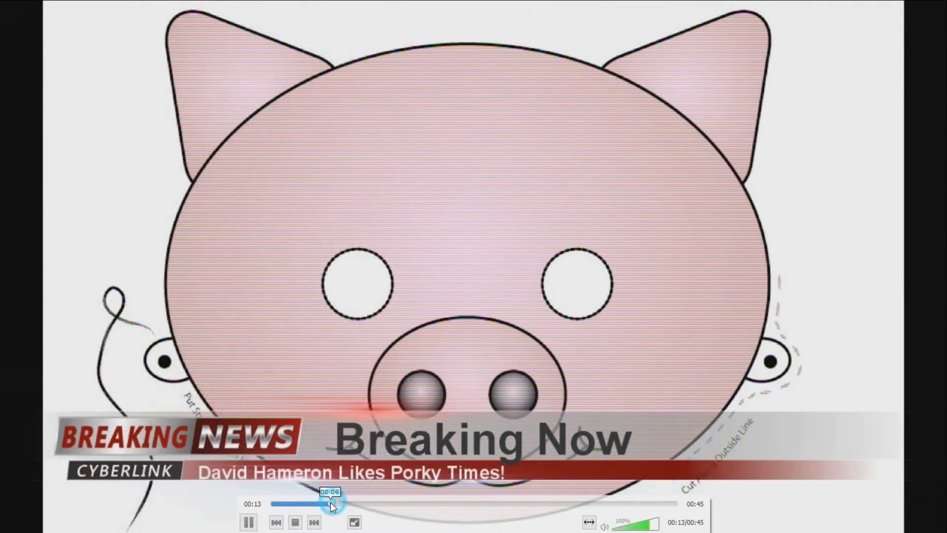
pyautogui.click(331, 503)
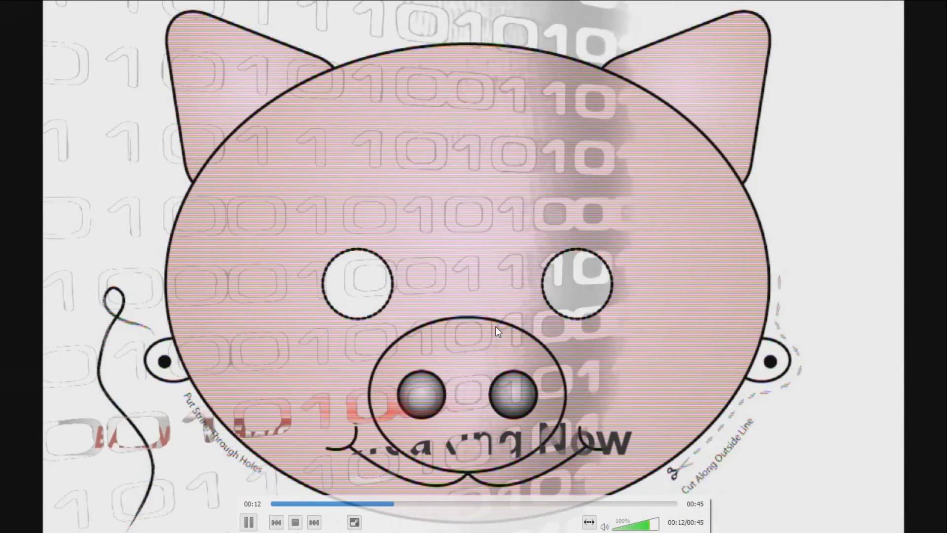
# Exit fullscreen, pause playback, and minimise VLC and Explorer to return to PowerDirector.
pyautogui.doubleClick(481, 332)
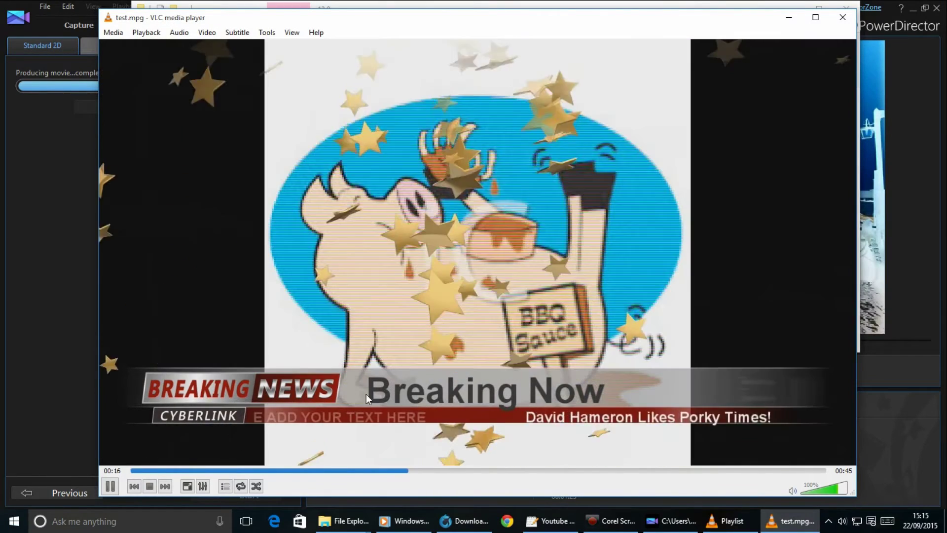
pyautogui.click(110, 486)
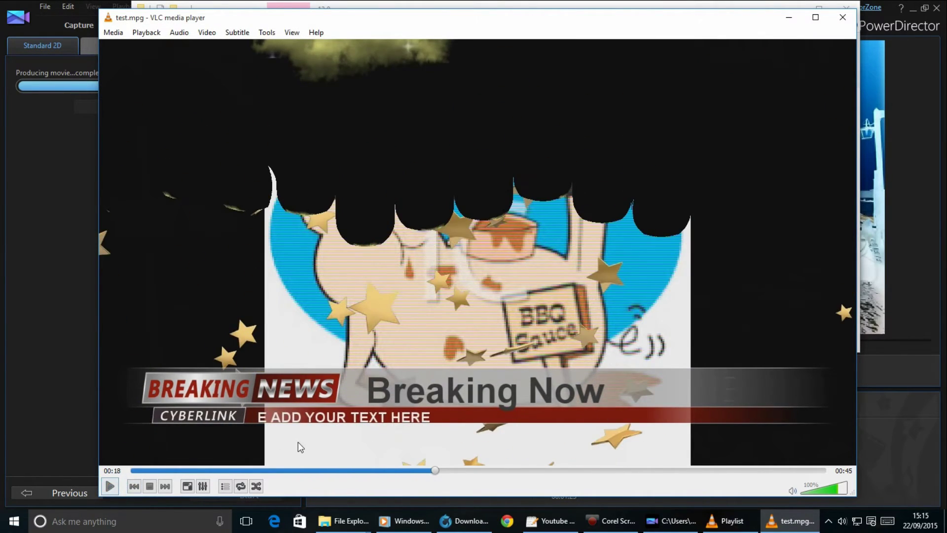
pyautogui.click(752, 19)
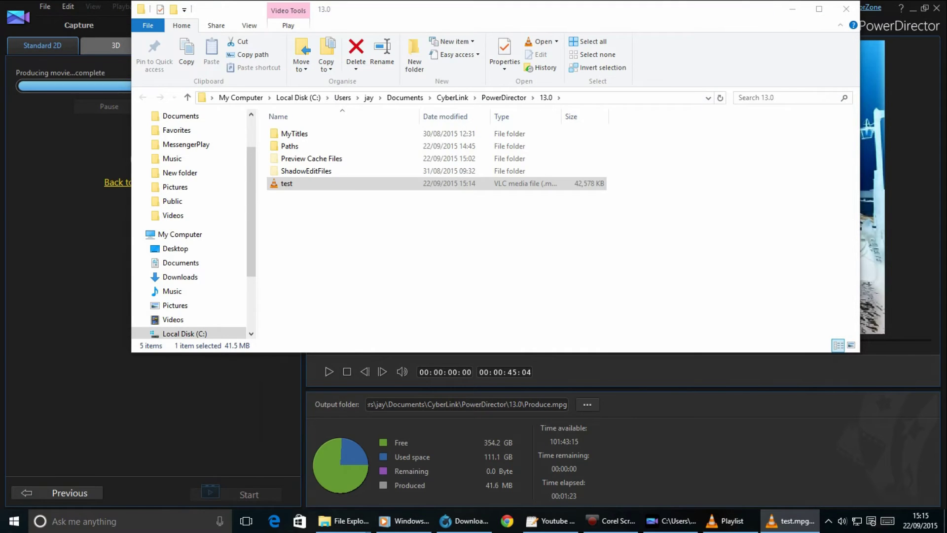
pyautogui.click(792, 10)
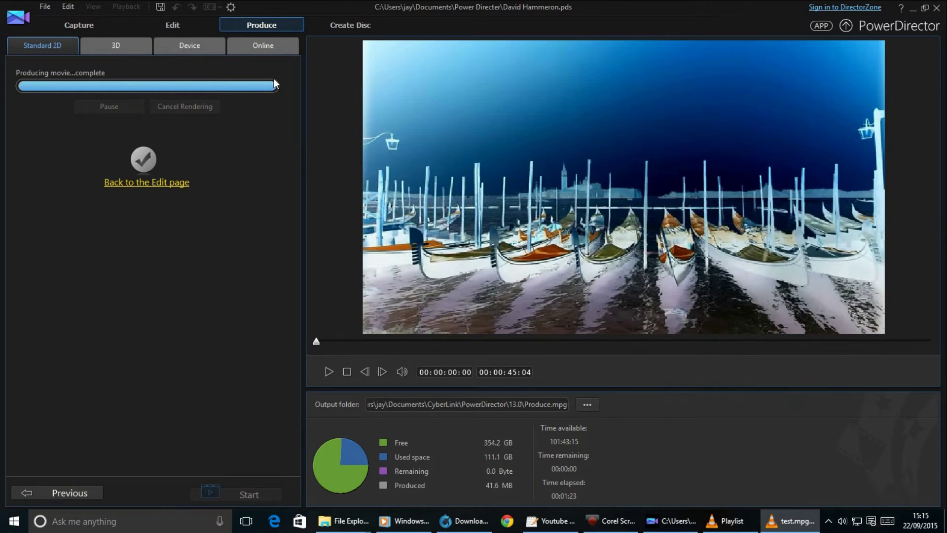
pyautogui.click(44, 8)
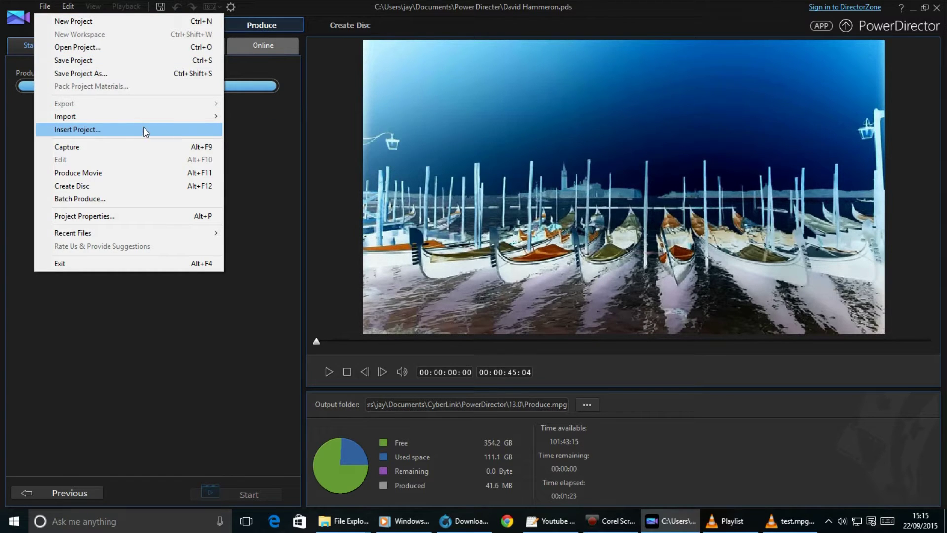
pyautogui.click(172, 217)
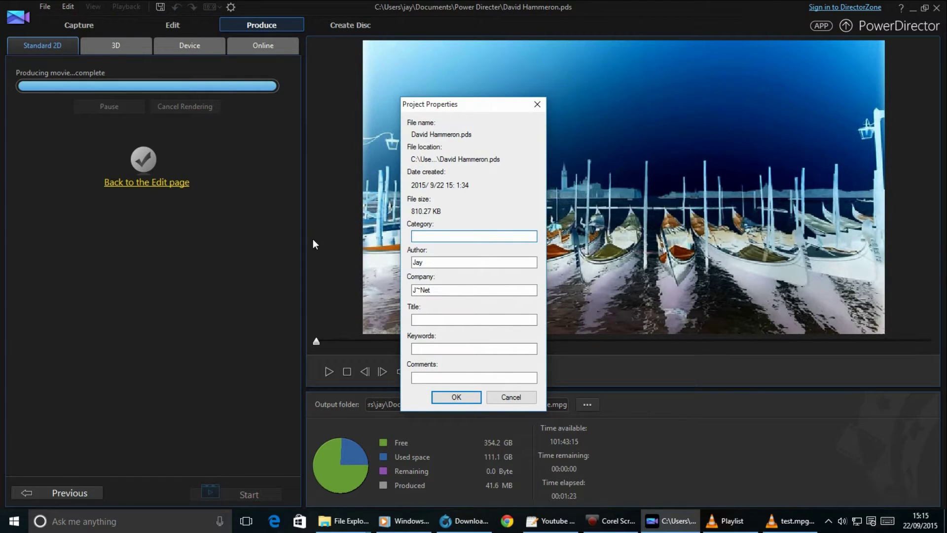
pyautogui.click(522, 397)
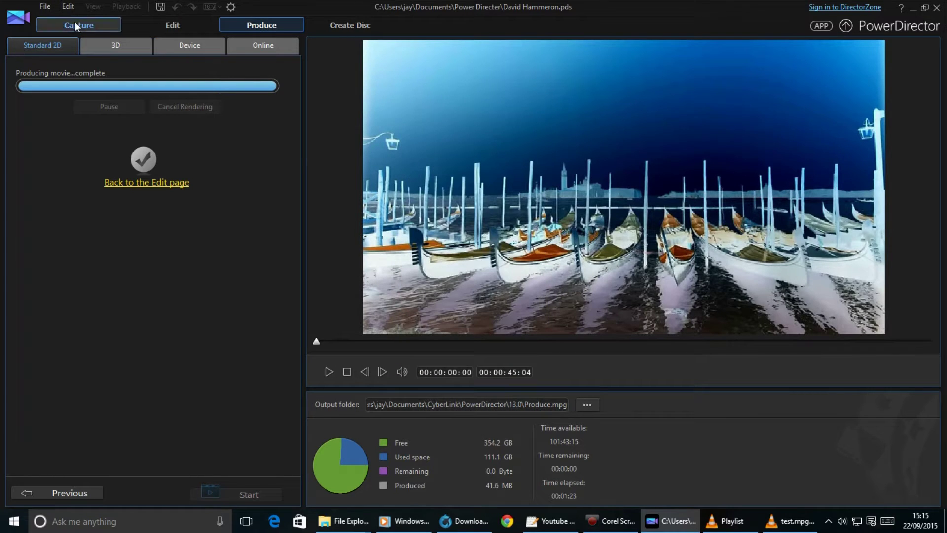
pyautogui.click(45, 7)
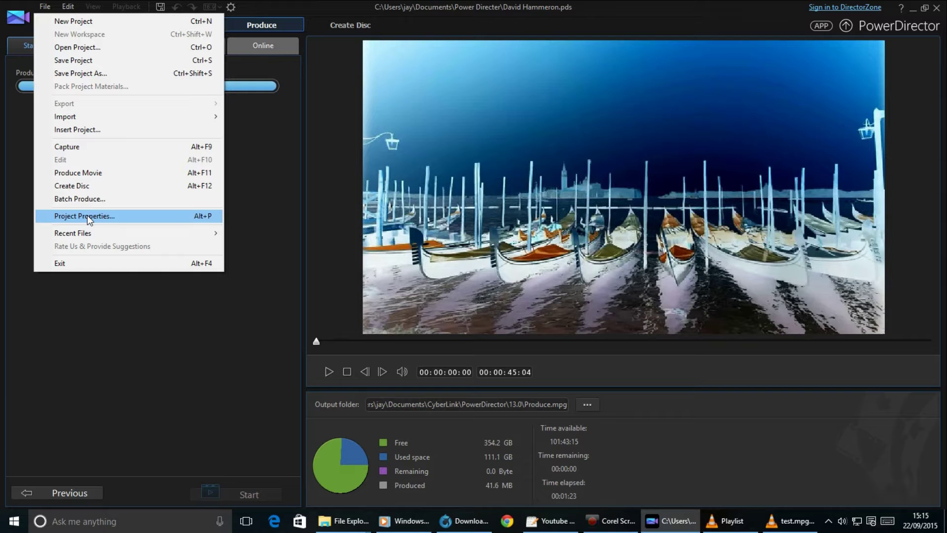
pyautogui.click(118, 172)
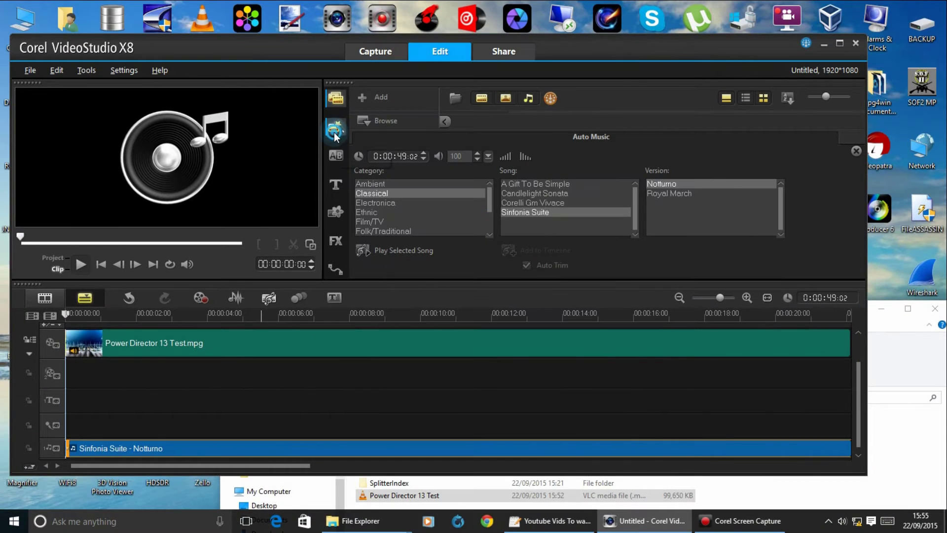
pyautogui.click(340, 103)
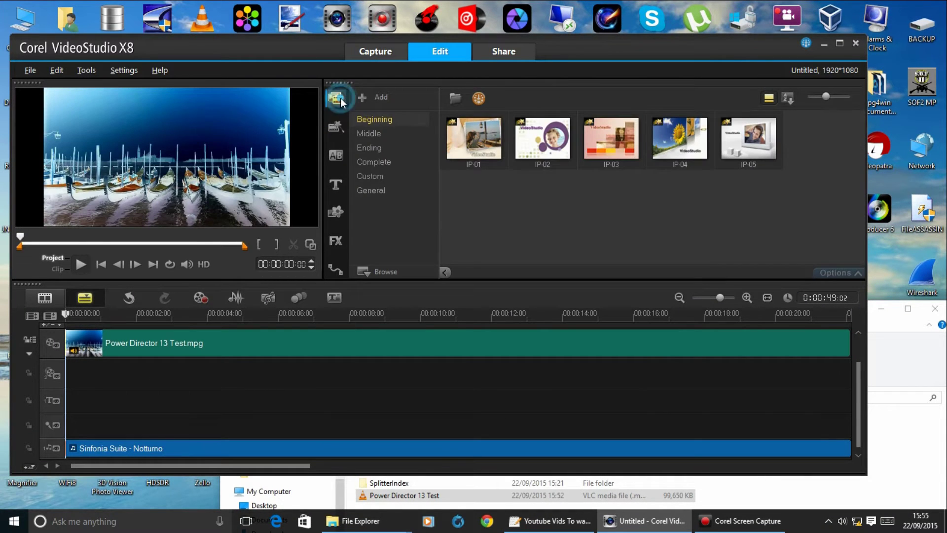
pyautogui.click(340, 102)
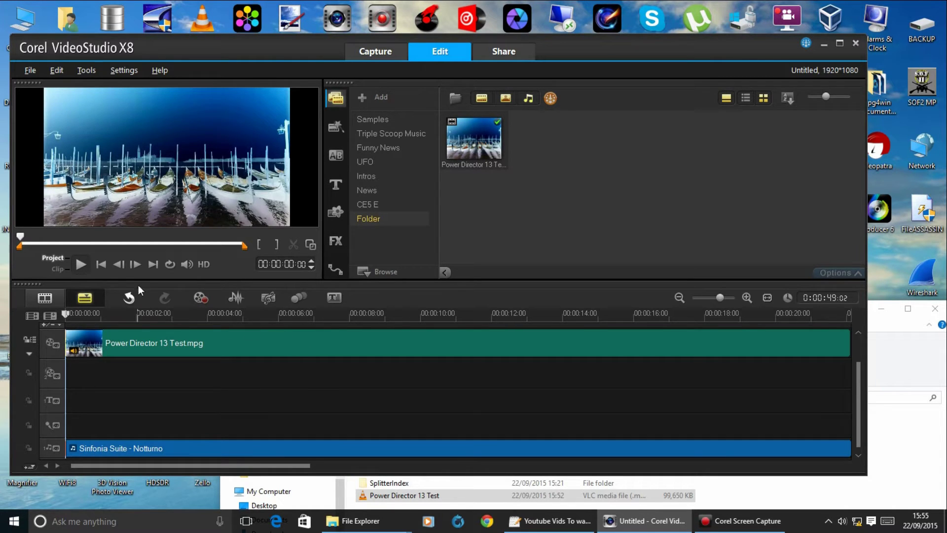
pyautogui.click(83, 262)
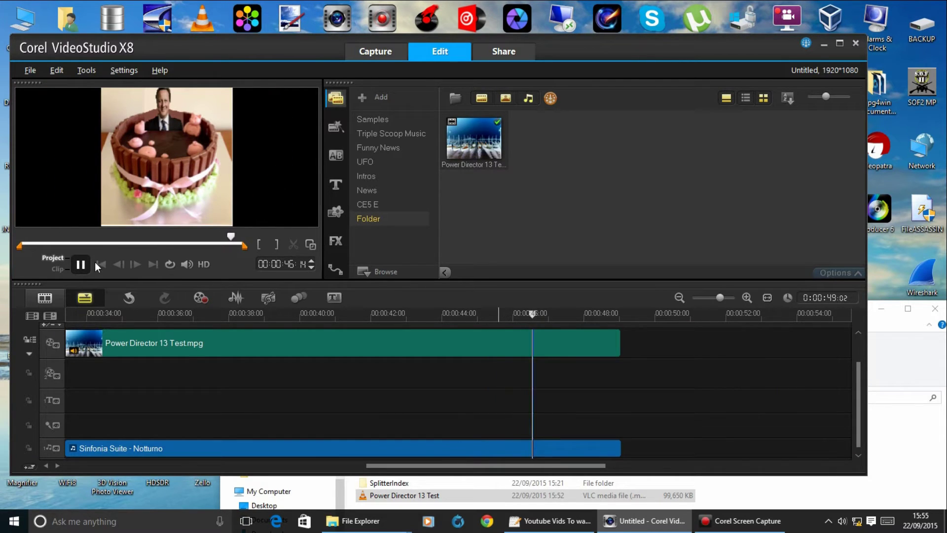
pyautogui.click(82, 266)
pyautogui.moveTo(568, 314); pyautogui.dragTo(557, 311)
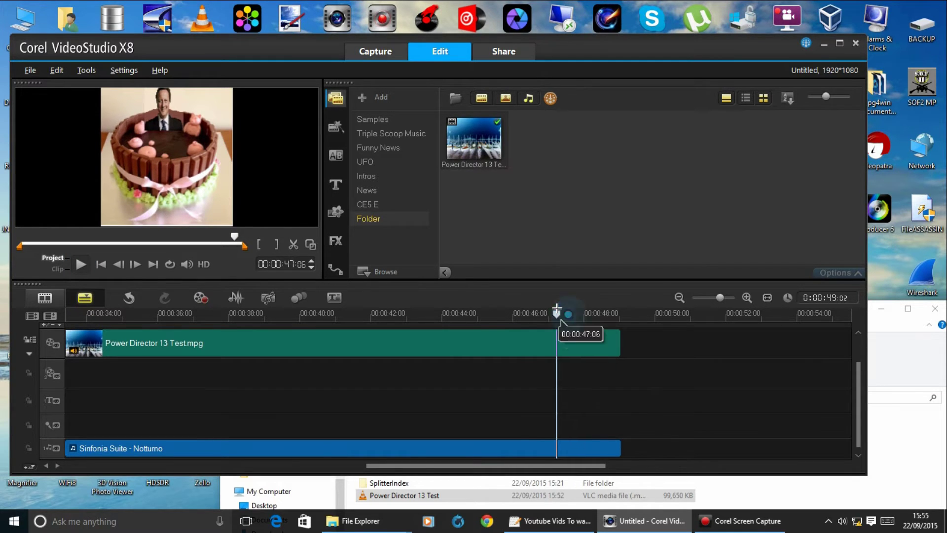
pyautogui.moveTo(485, 304); pyautogui.dragTo(431, 304)
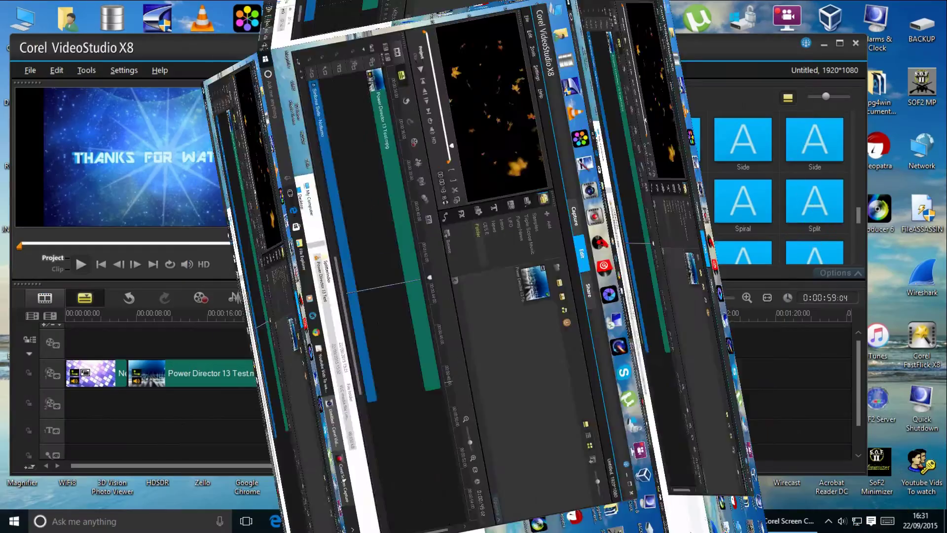
# Drop the Smear transition after the main clip and try a Slide transition near the start.
pyautogui.scroll(-5, 816, 187)
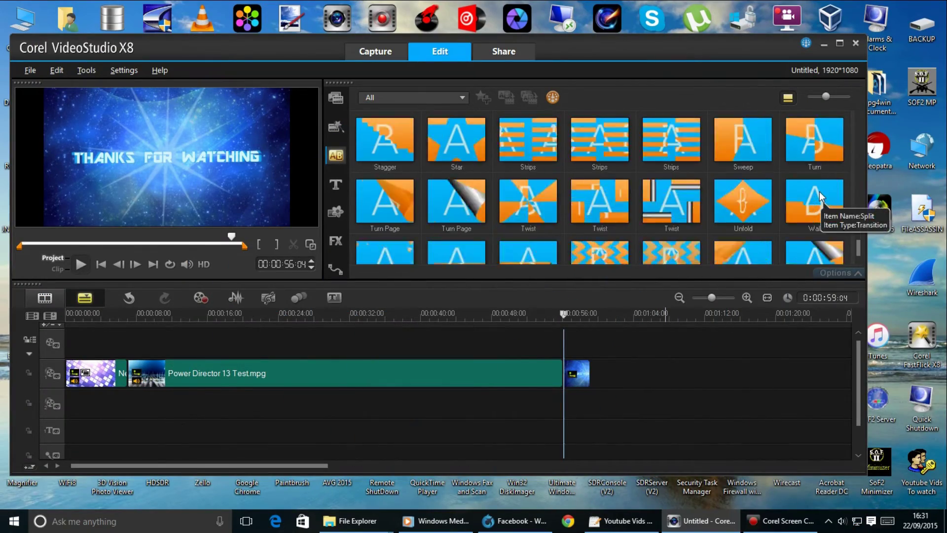
pyautogui.scroll(1, 483, 170)
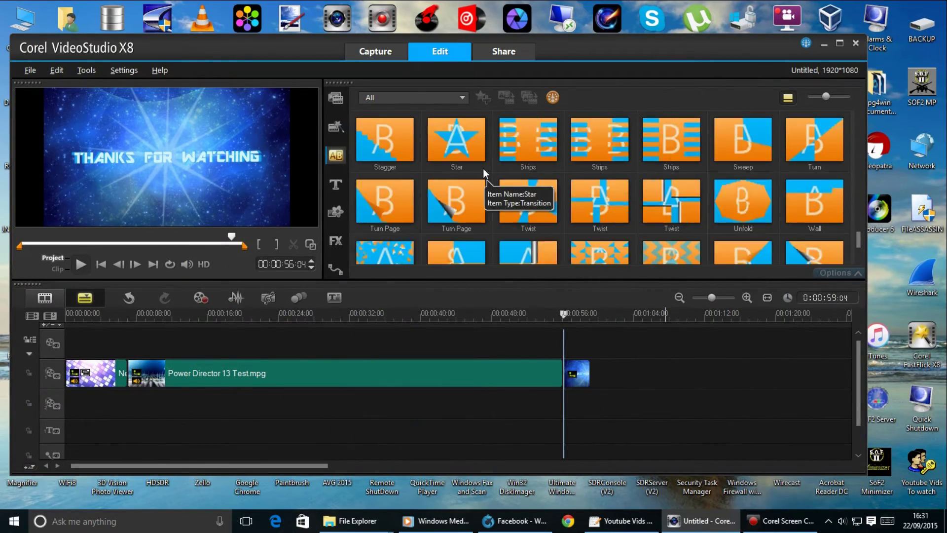
pyautogui.scroll(1, 725, 219)
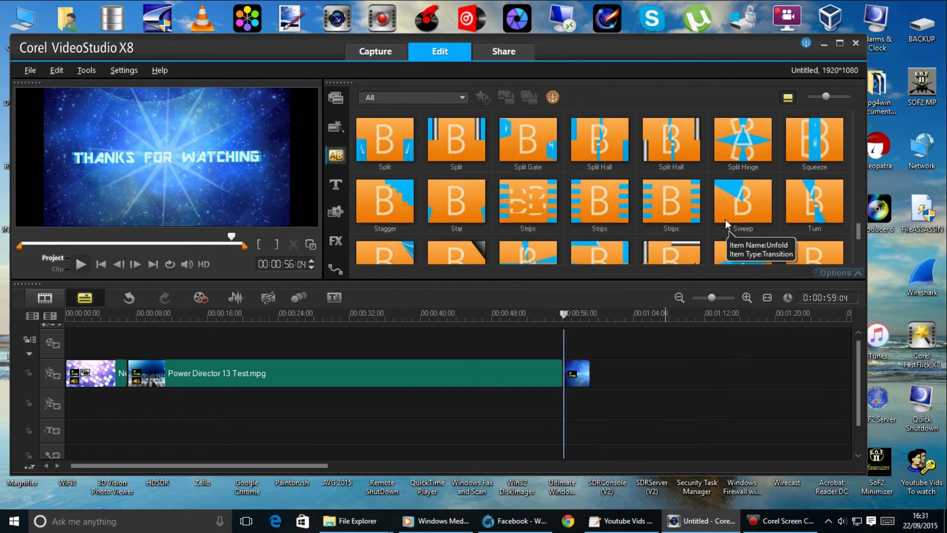
pyautogui.scroll(1, 725, 220)
pyautogui.scroll(1, 725, 218)
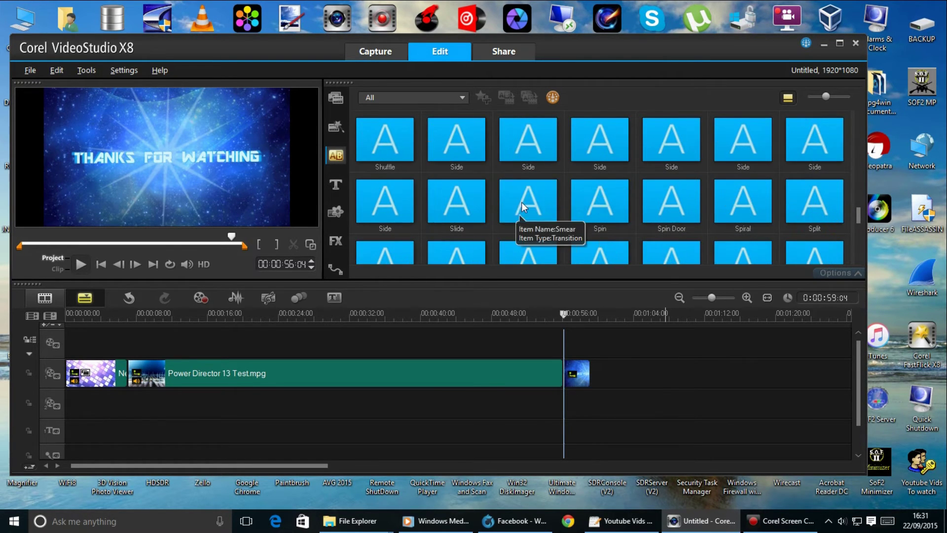
pyautogui.moveTo(511, 219); pyautogui.dragTo(562, 371)
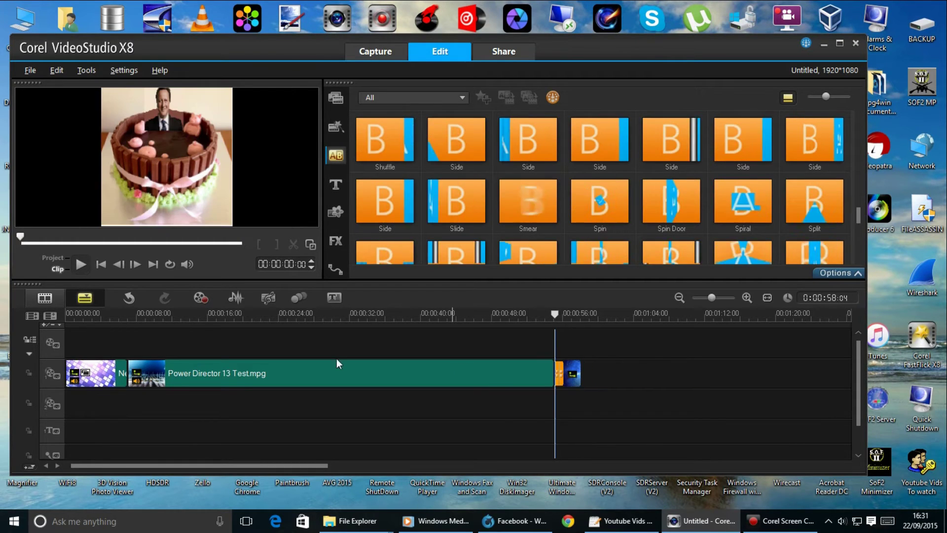
pyautogui.click(129, 314)
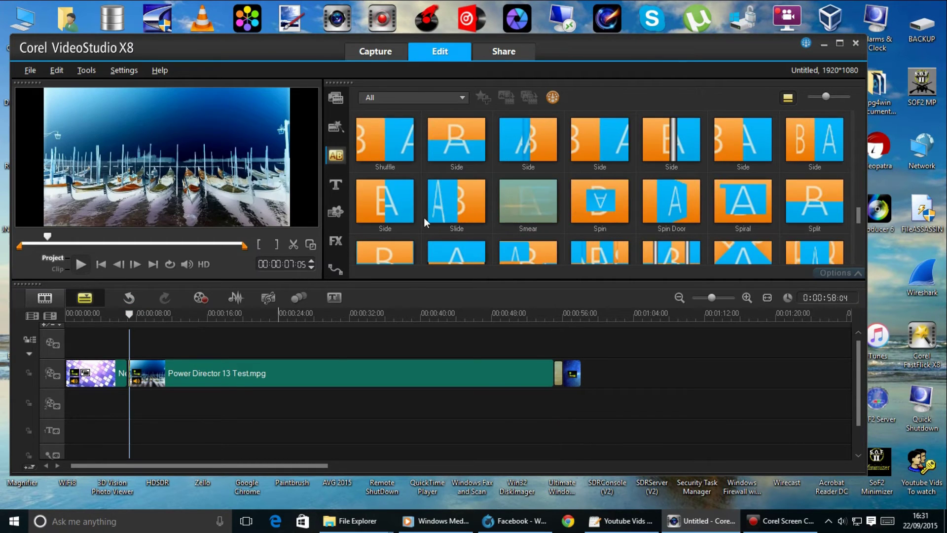
pyautogui.moveTo(451, 208); pyautogui.dragTo(124, 372)
pyautogui.moveTo(114, 322); pyautogui.dragTo(566, 281)
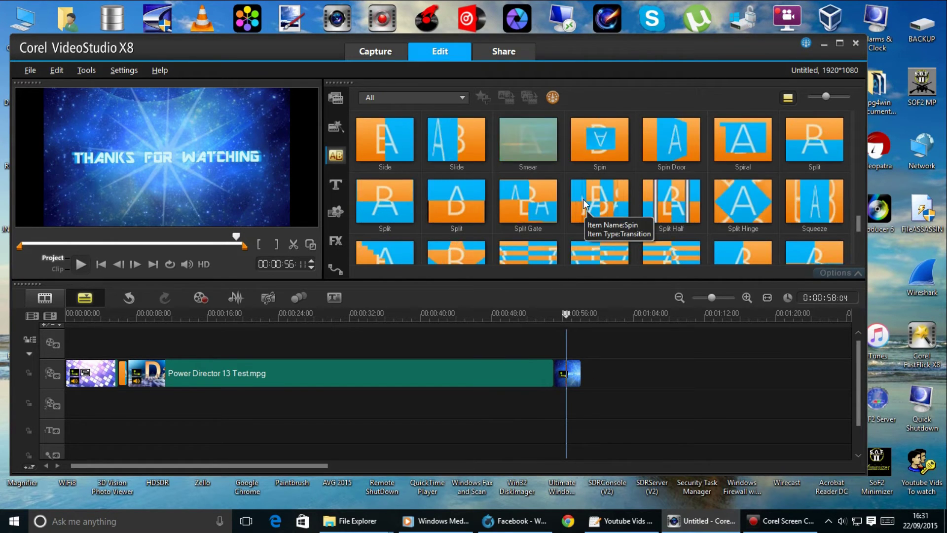
# Place the Smear transition before the last clip and review playback around 00:00:52:03.
pyautogui.scroll(-1, 577, 182)
pyautogui.click(546, 147)
pyautogui.moveTo(560, 262); pyautogui.dragTo(546, 367)
pyautogui.moveTo(545, 318)
pyautogui.mouseDown()
pyautogui.moveTo(529, 320)
pyautogui.moveTo(579, 321)
pyautogui.moveTo(597, 311)
pyautogui.moveTo(528, 310)
pyautogui.moveTo(567, 311)
pyautogui.moveTo(577, 290)
pyautogui.mouseUp()
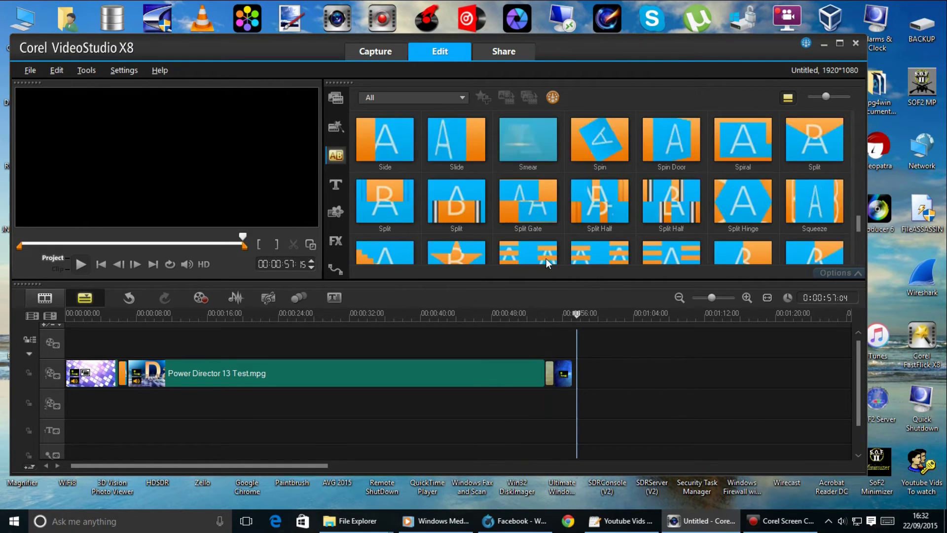
pyautogui.click(334, 99)
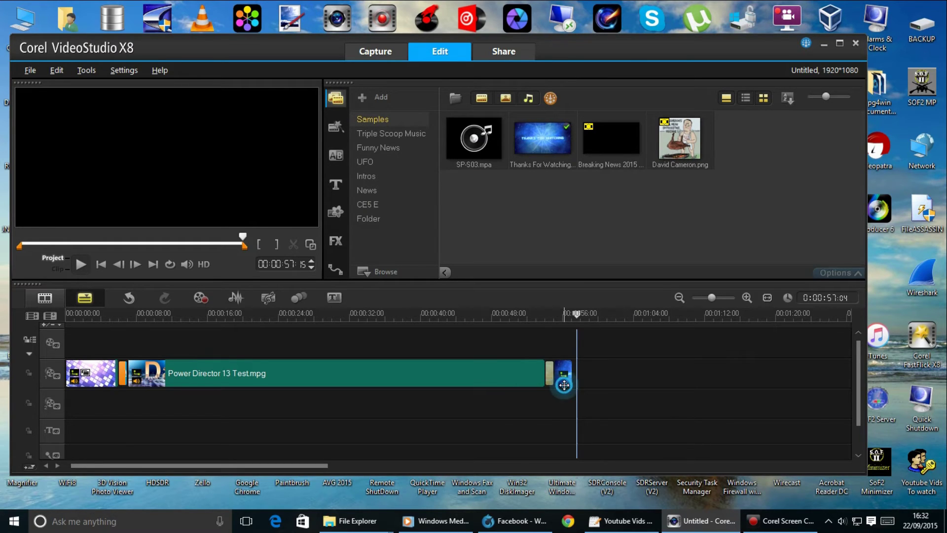
# Add Thanks for watching final.mp4 from the Intros folder after the last clip on the video track.
pyautogui.moveTo(564, 385); pyautogui.dragTo(564, 380)
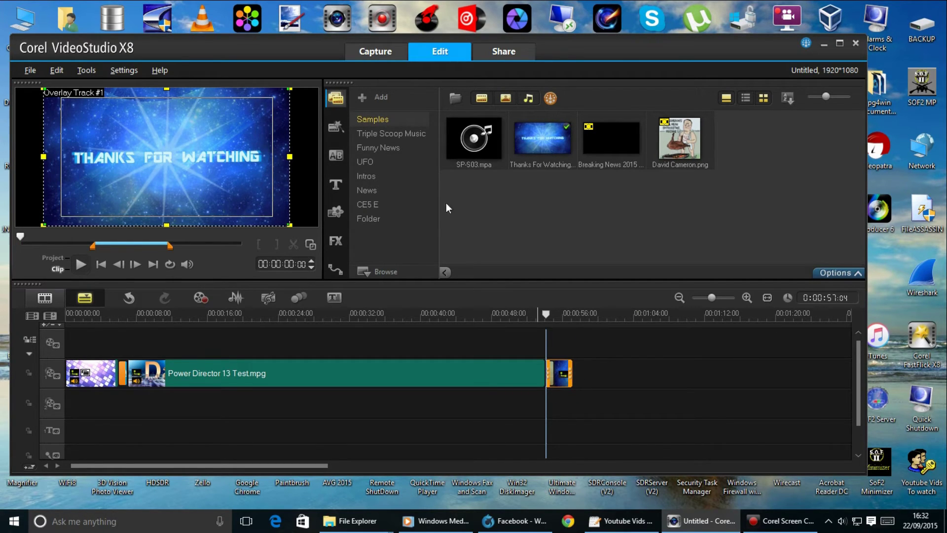
pyautogui.click(378, 175)
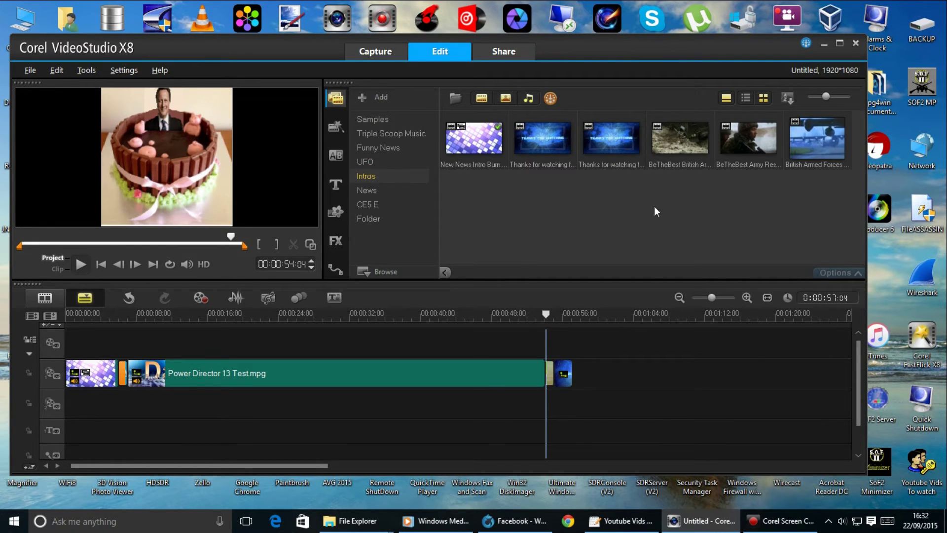
pyautogui.moveTo(611, 138); pyautogui.dragTo(562, 376)
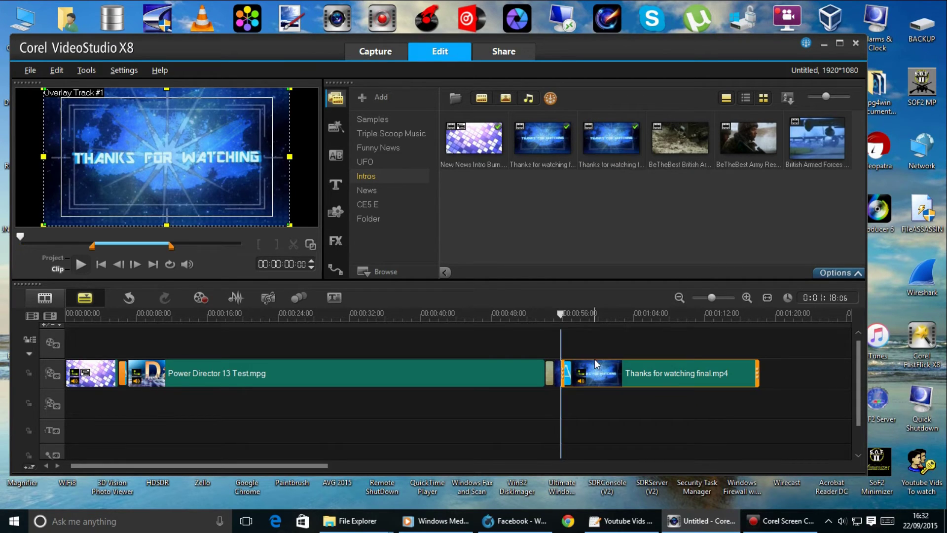
pyautogui.moveTo(561, 313); pyautogui.dragTo(799, 312)
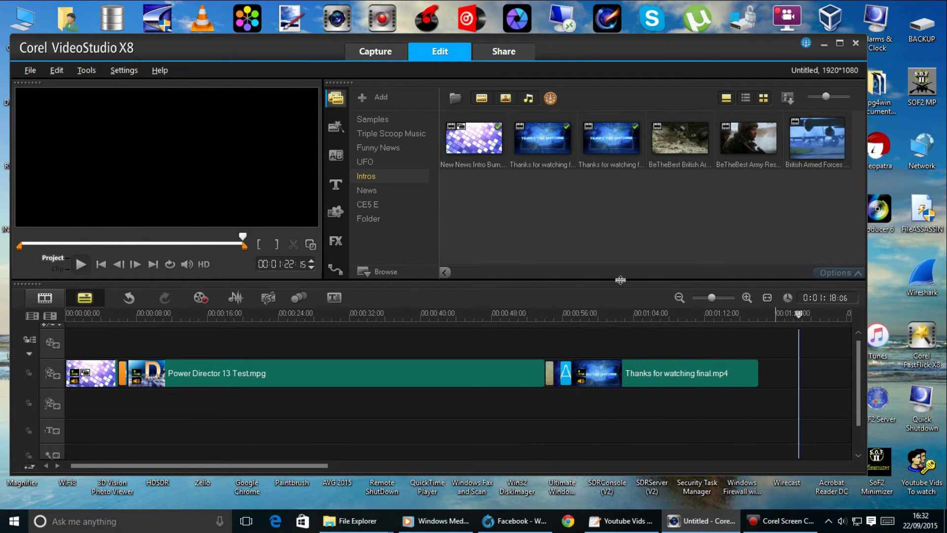
# Export as MPEG-4 with the 1280 x 720 profile, file name 'Funny 2015', and start rendering.
pyautogui.click(506, 55)
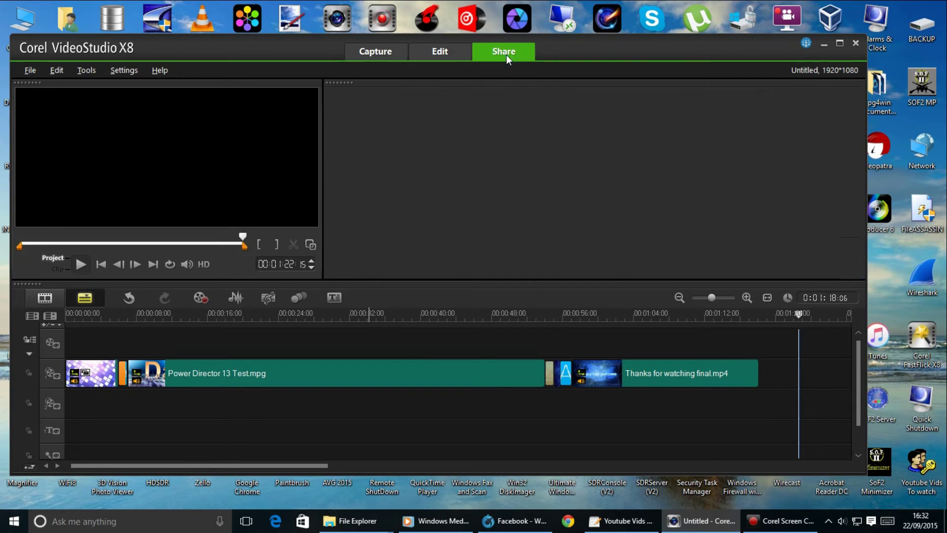
pyautogui.click(699, 216)
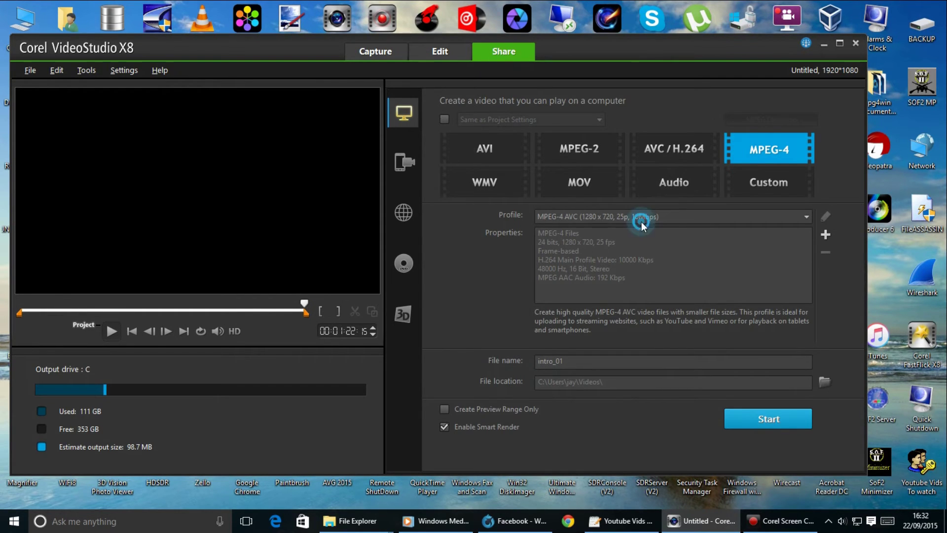
pyautogui.click(591, 241)
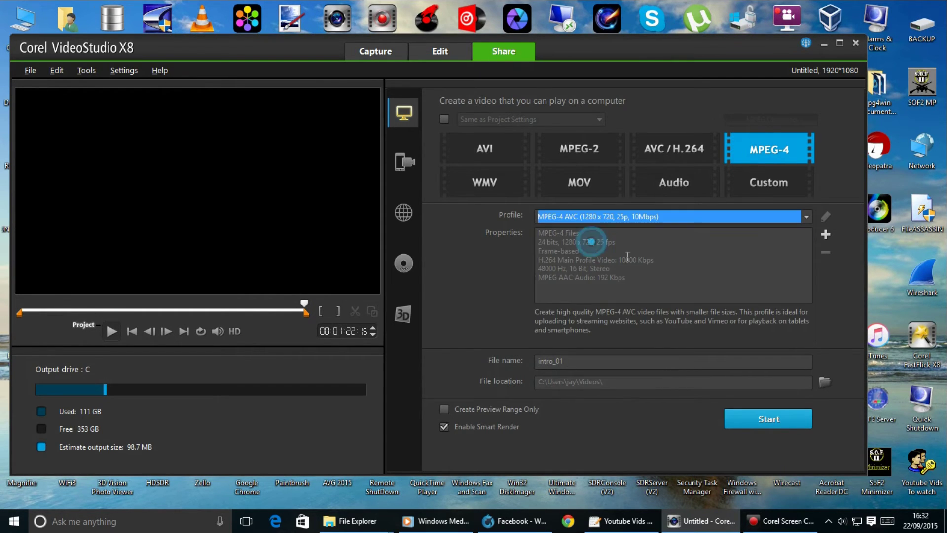
pyautogui.doubleClick(582, 362)
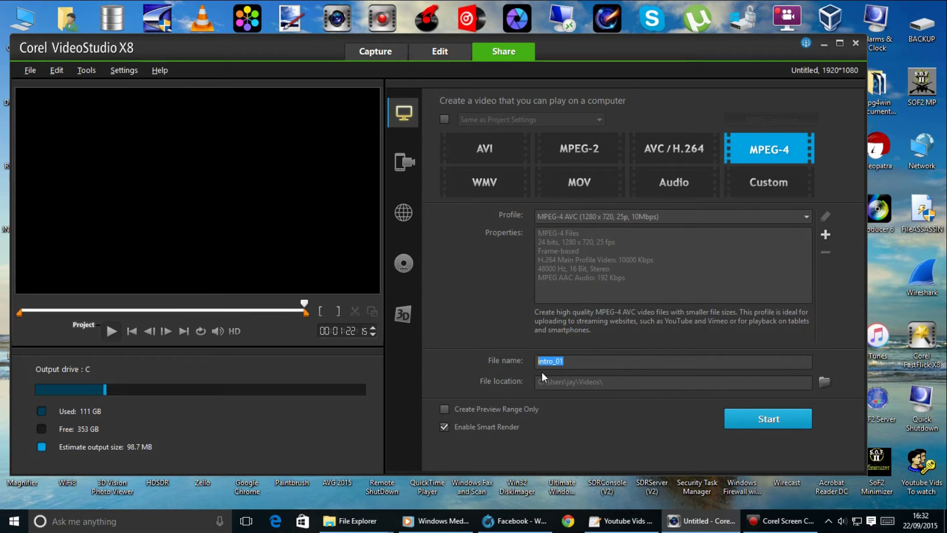
pyautogui.write('Funny')
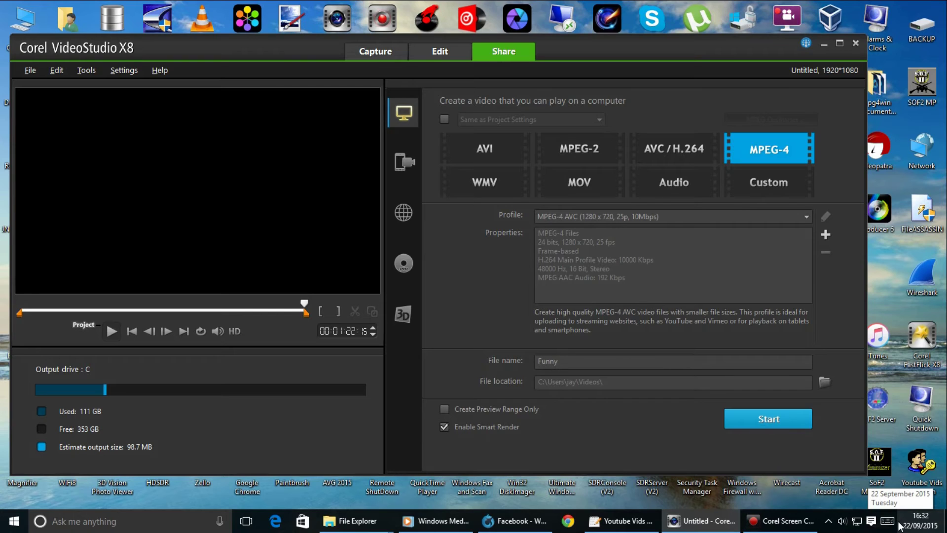
pyautogui.write(' 2015')
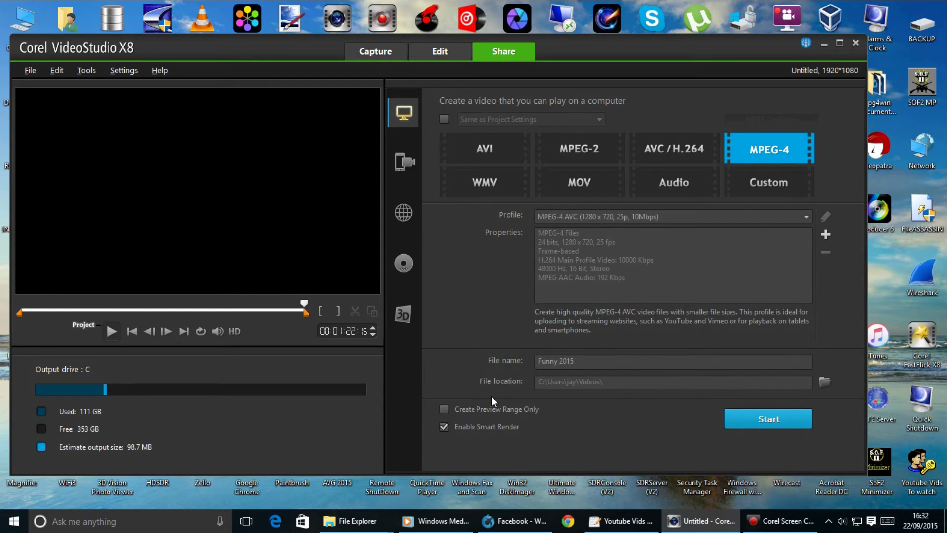
pyautogui.click(792, 427)
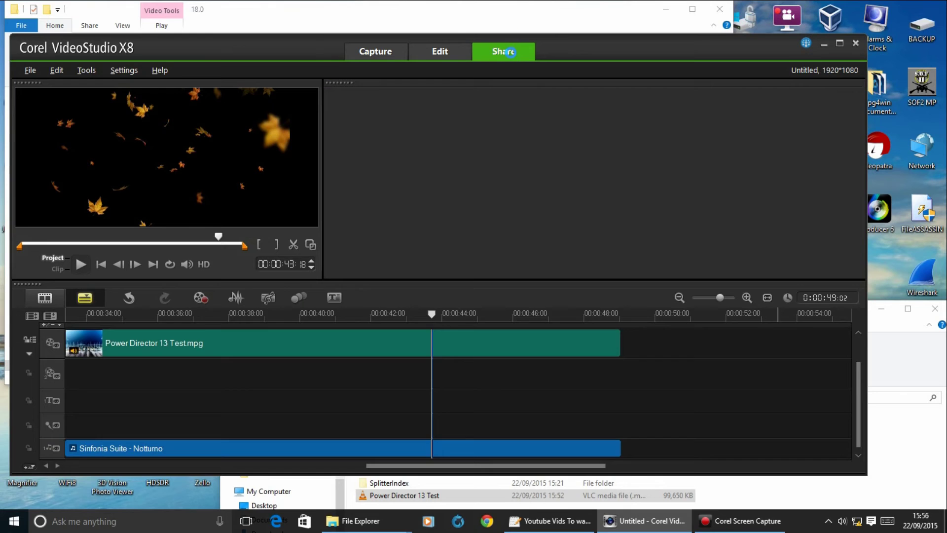
pyautogui.click(511, 53)
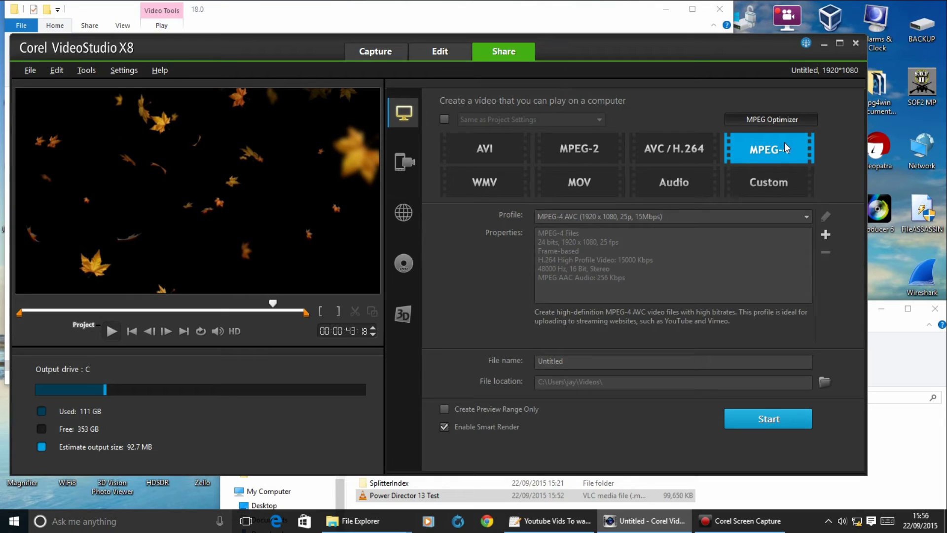
# Switch the MPEG-4 profile to 1280 x 720, 25p, 10Mbps and rename the output 'Final Cut'.
pyautogui.click(594, 217)
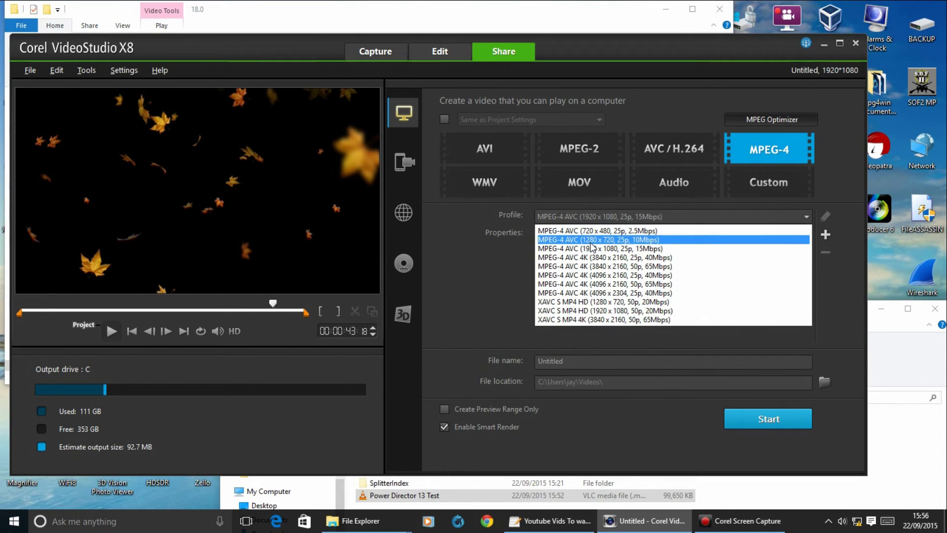
pyautogui.click(694, 239)
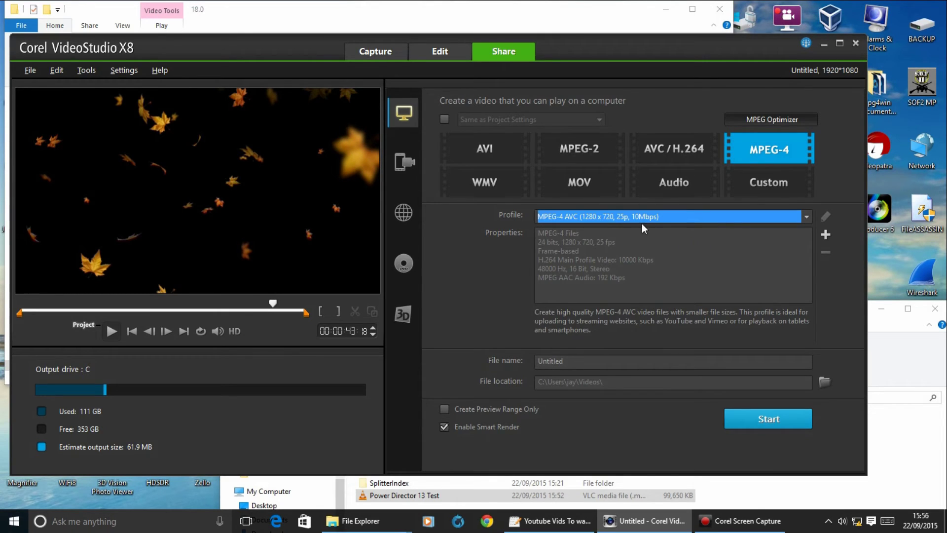
pyautogui.click(576, 361)
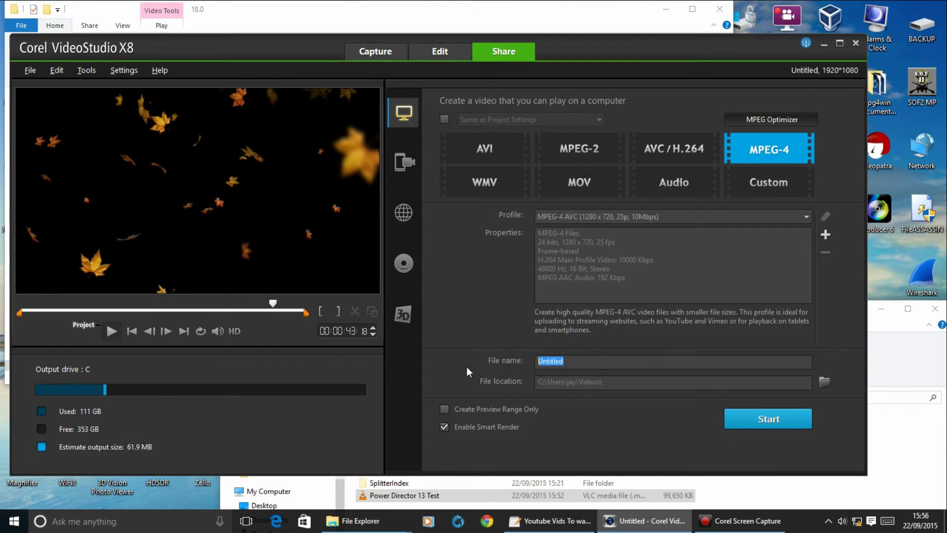
pyautogui.write('Final Cut')
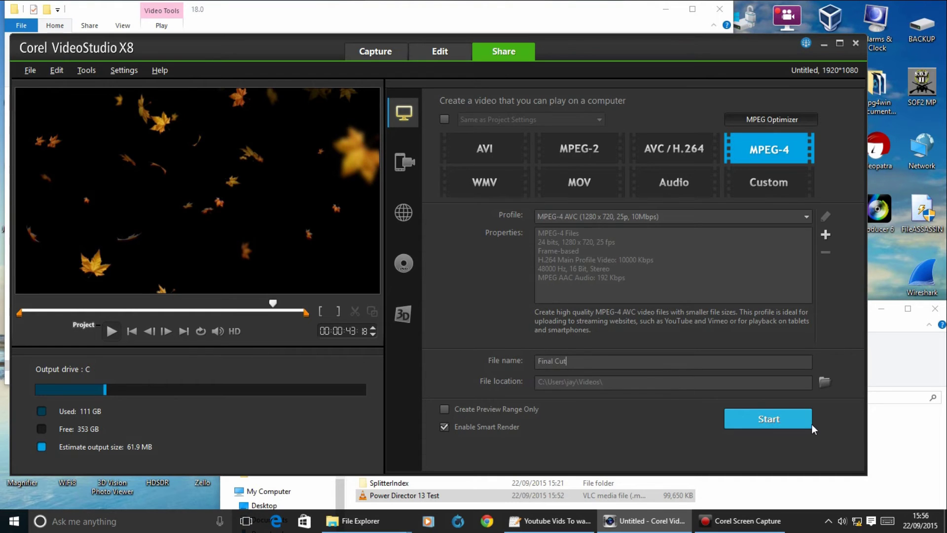